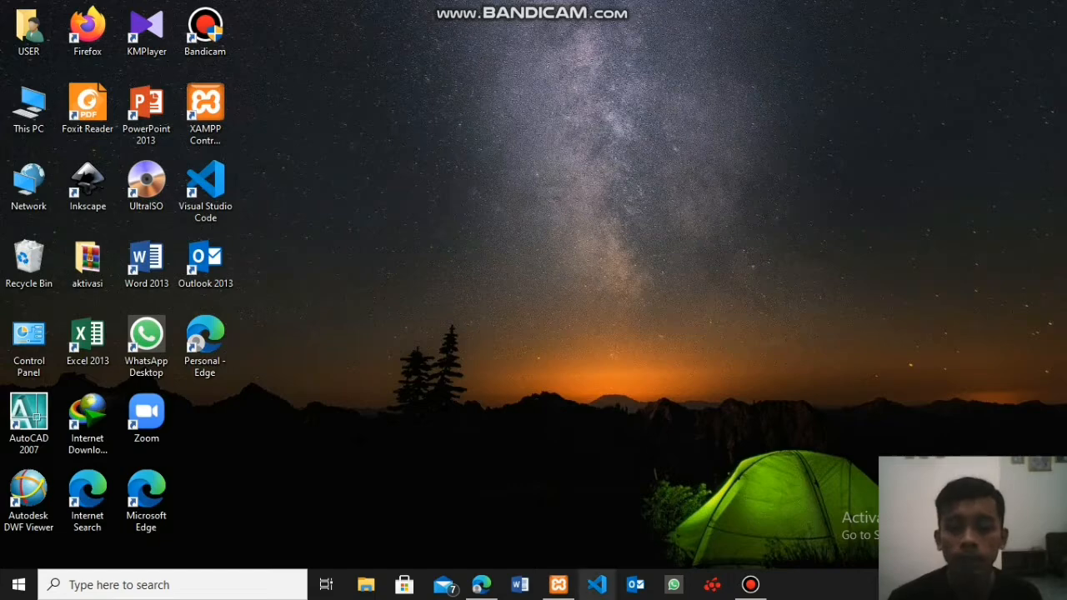
- Switch to the XAMPP Control Panel, start the Apache and MySQL modules, and minimize the control panel
{"action": "left_click", "coordinate": [558, 584]}
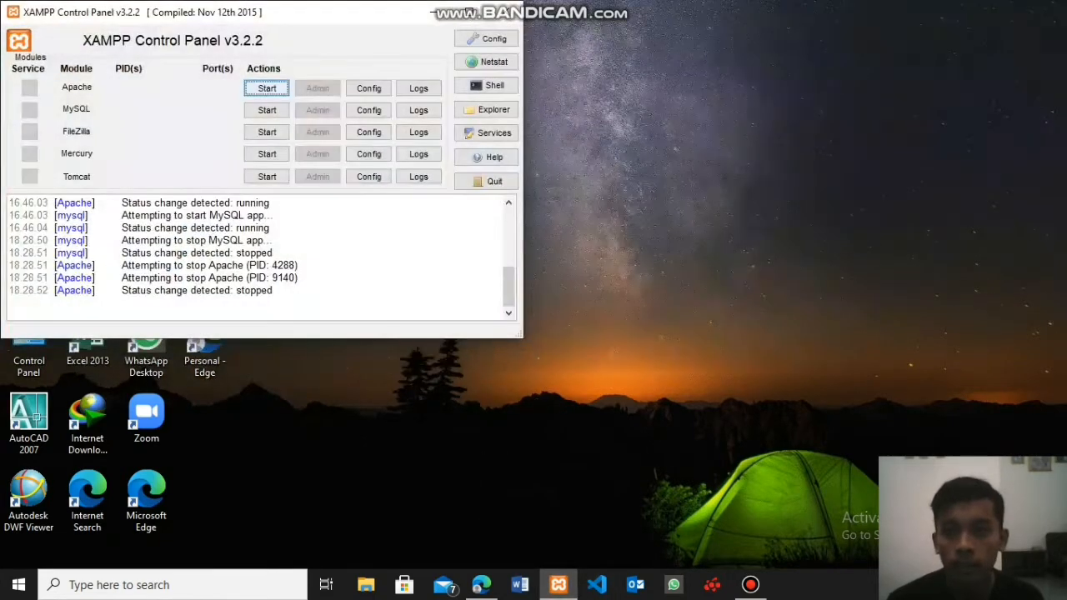
{"action": "left_click", "coordinate": [267, 89]}
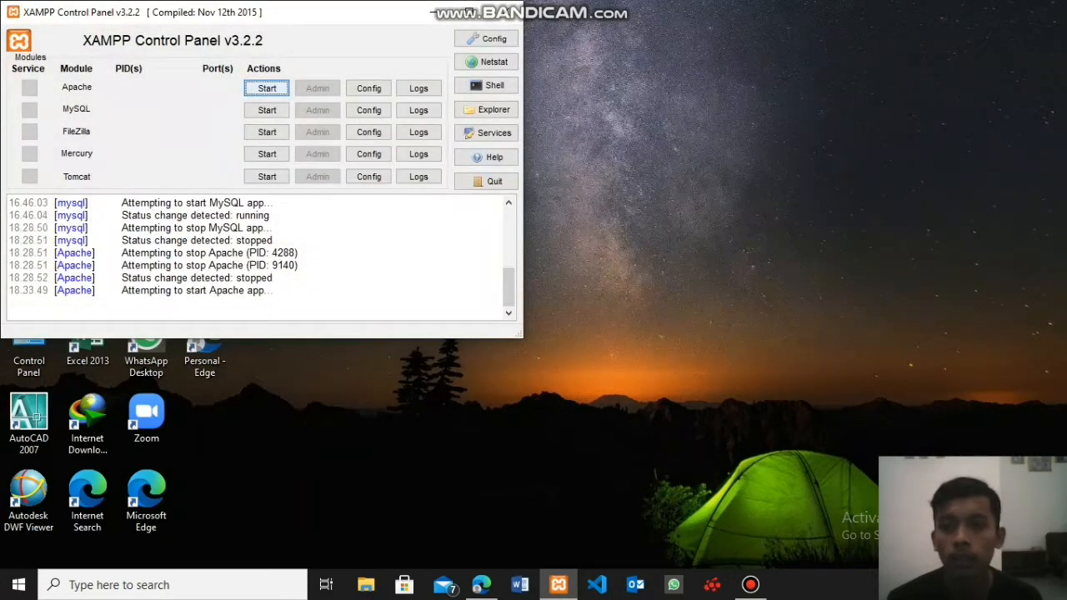
{"action": "left_click", "coordinate": [266, 110]}
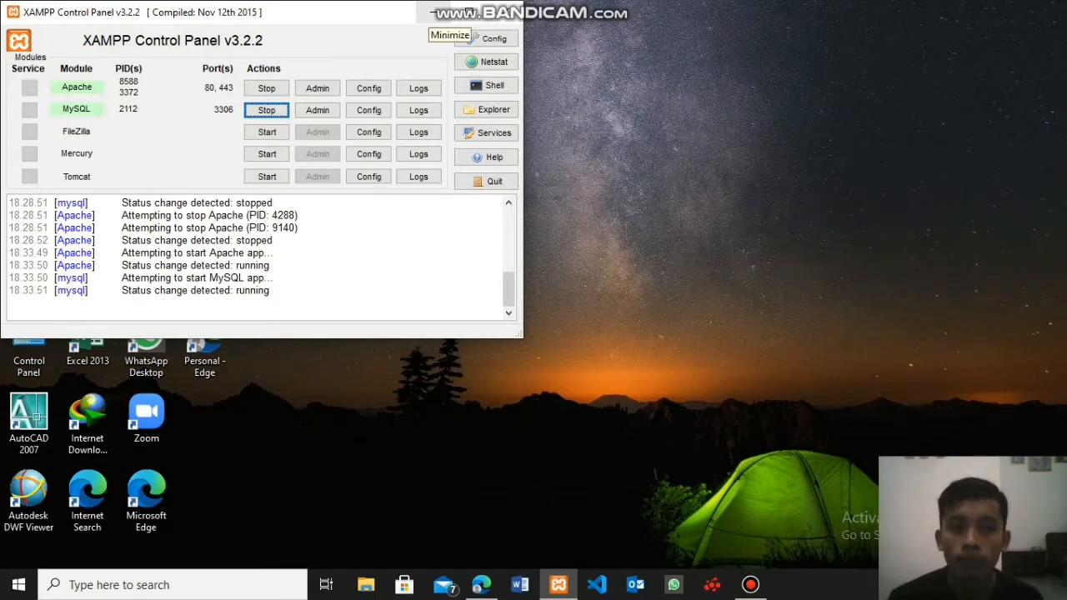
{"action": "left_click", "coordinate": [433, 12]}
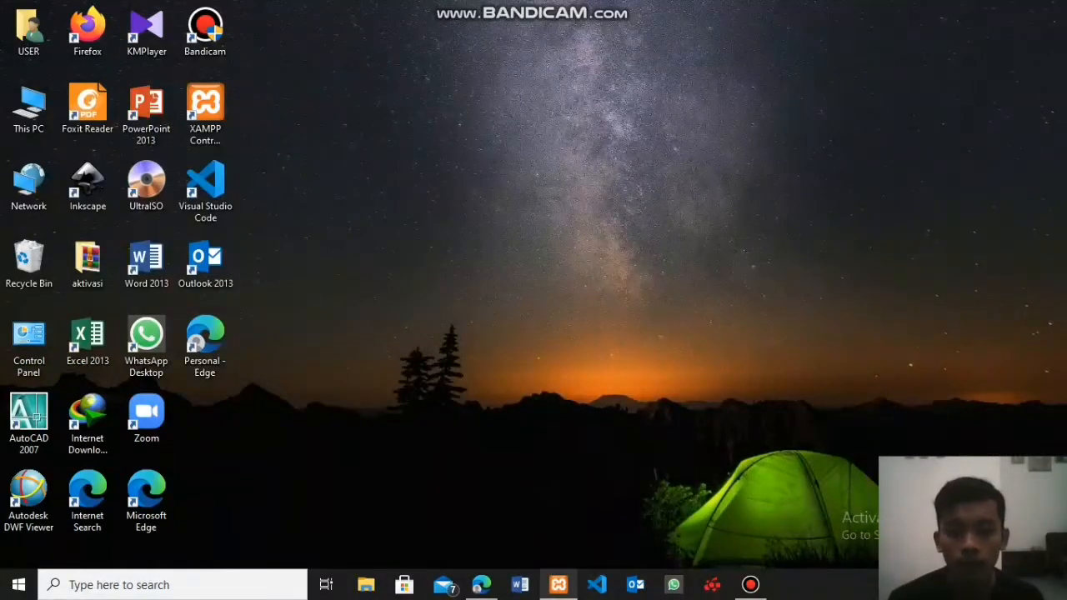
- Switch to Microsoft Edge and load the address localhost/xampp in the new tab
{"action": "left_click", "coordinate": [481, 584]}
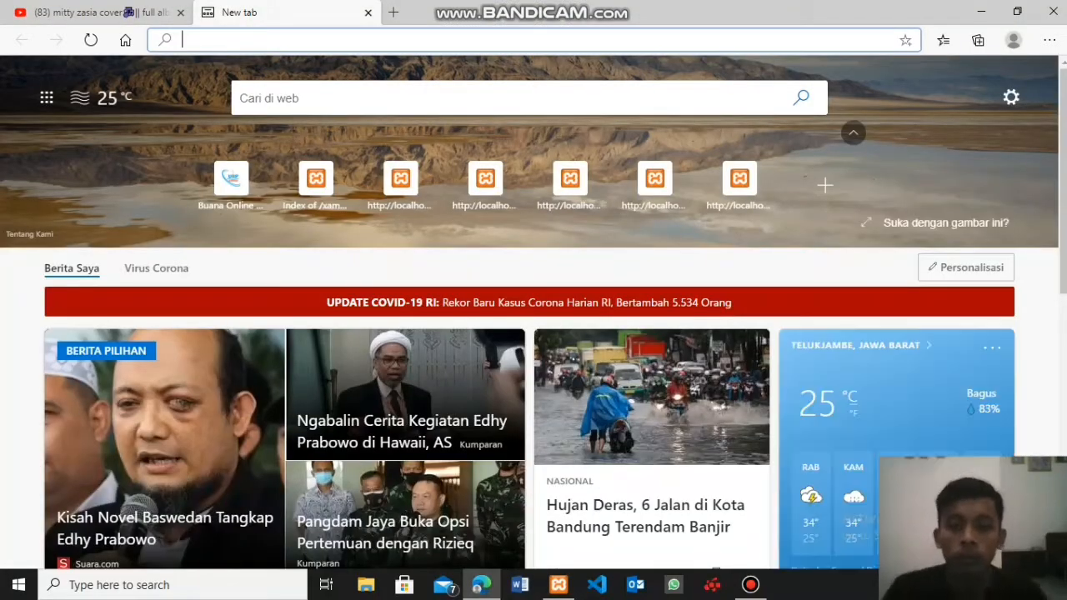
{"action": "type", "text": "loca"}
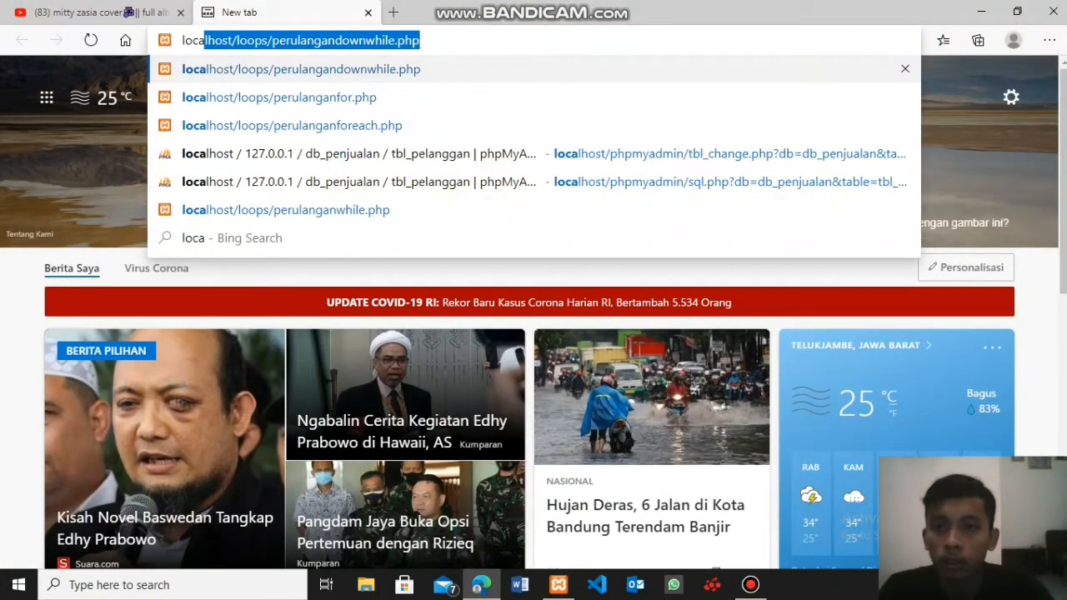
{"action": "type", "text": "l"}
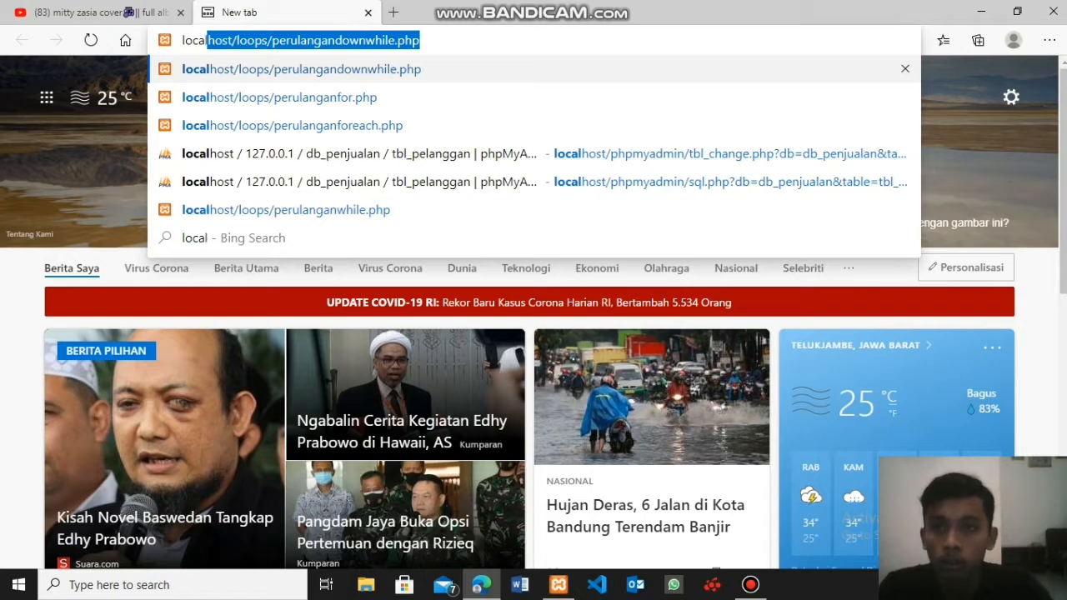
{"action": "type", "text": "host/"}
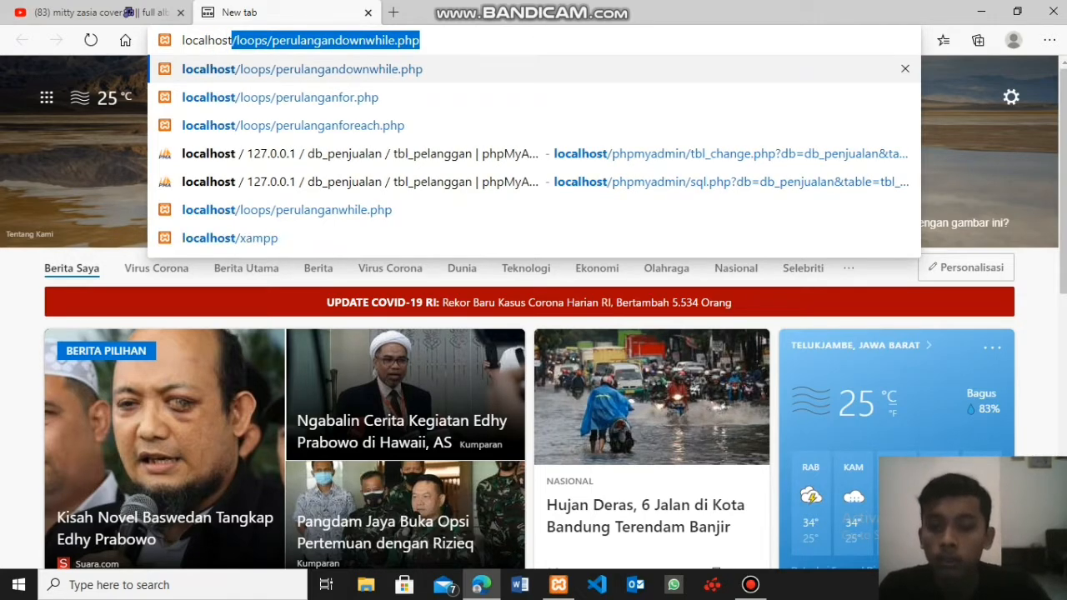
{"action": "type", "text": "x"}
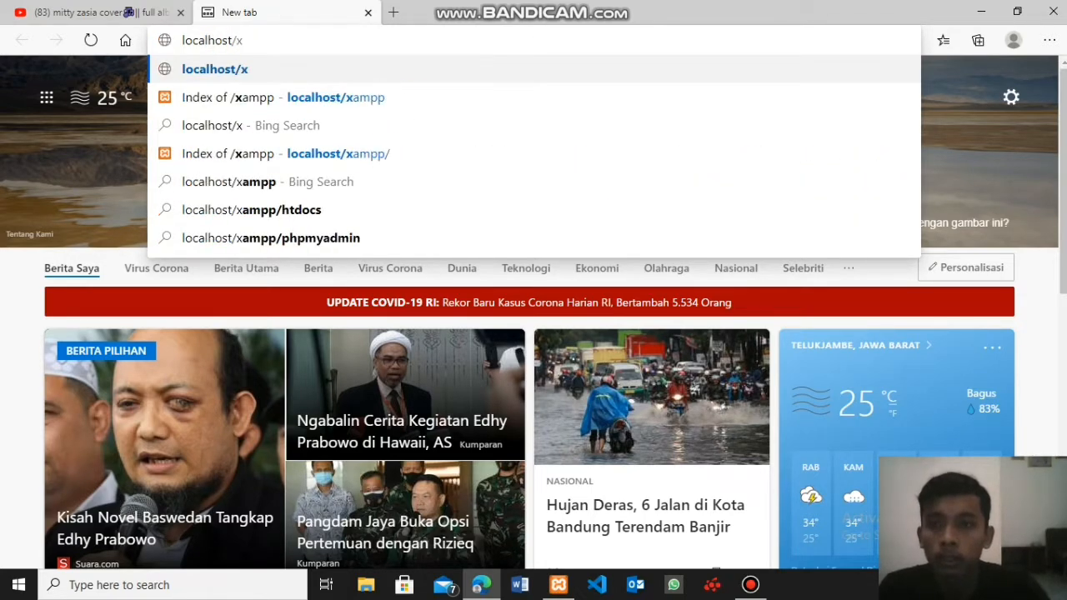
{"action": "type", "text": "am"}
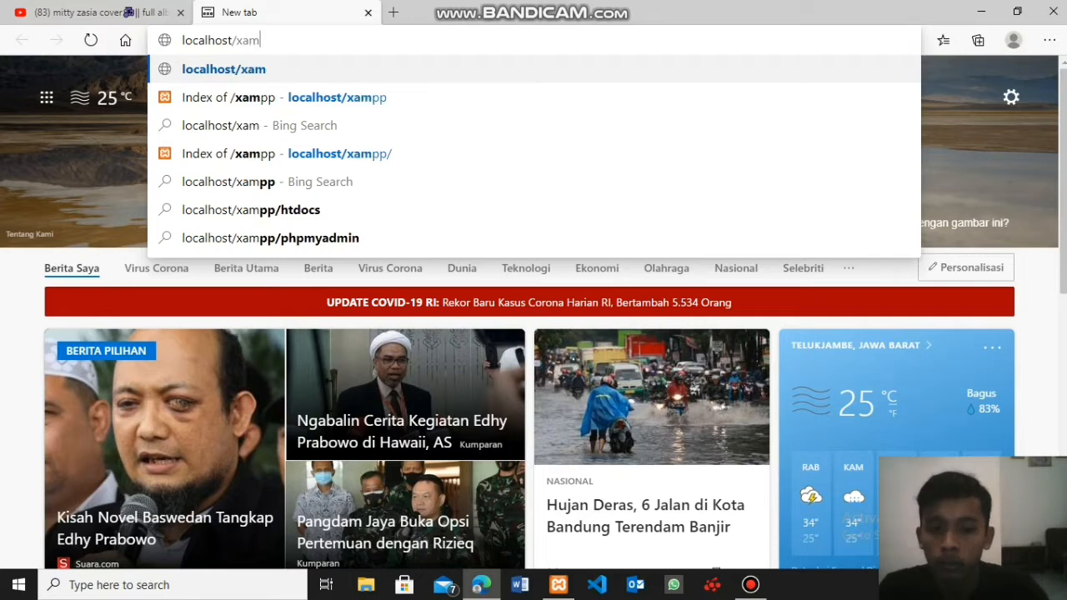
{"action": "type", "text": "pp"}
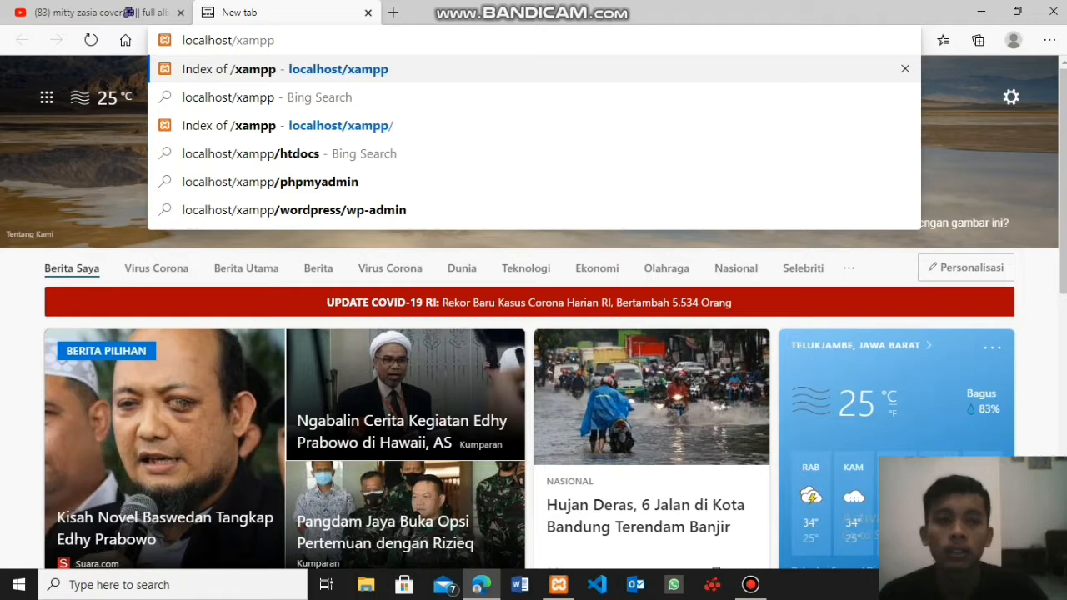
{"action": "key", "text": "Return"}
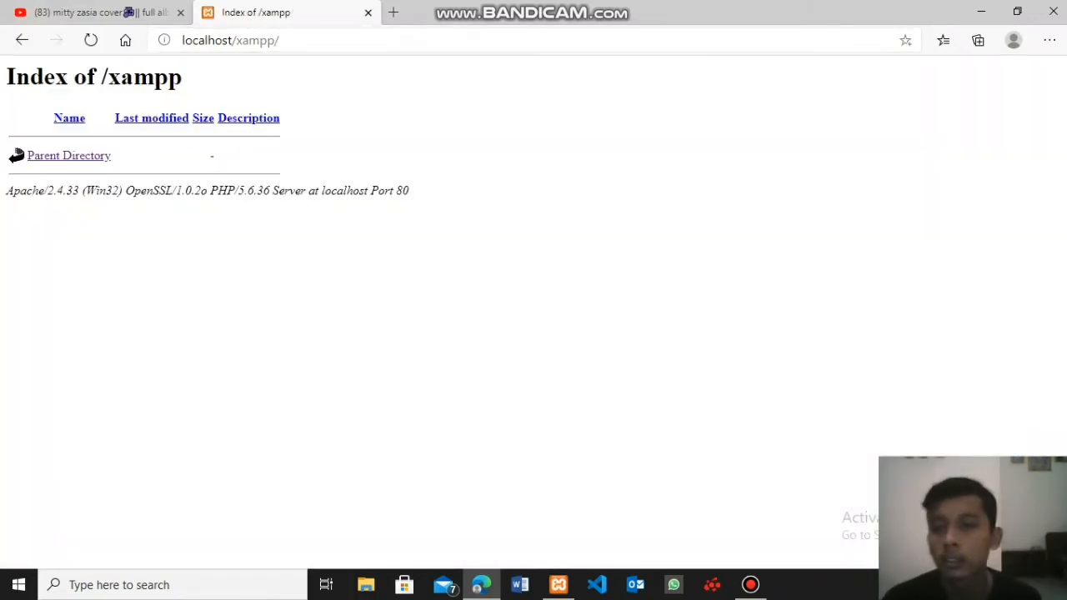
- Go through the parent directory to the XAMPP dashboard and open phpMyAdmin from there
{"action": "left_click", "coordinate": [74, 156]}
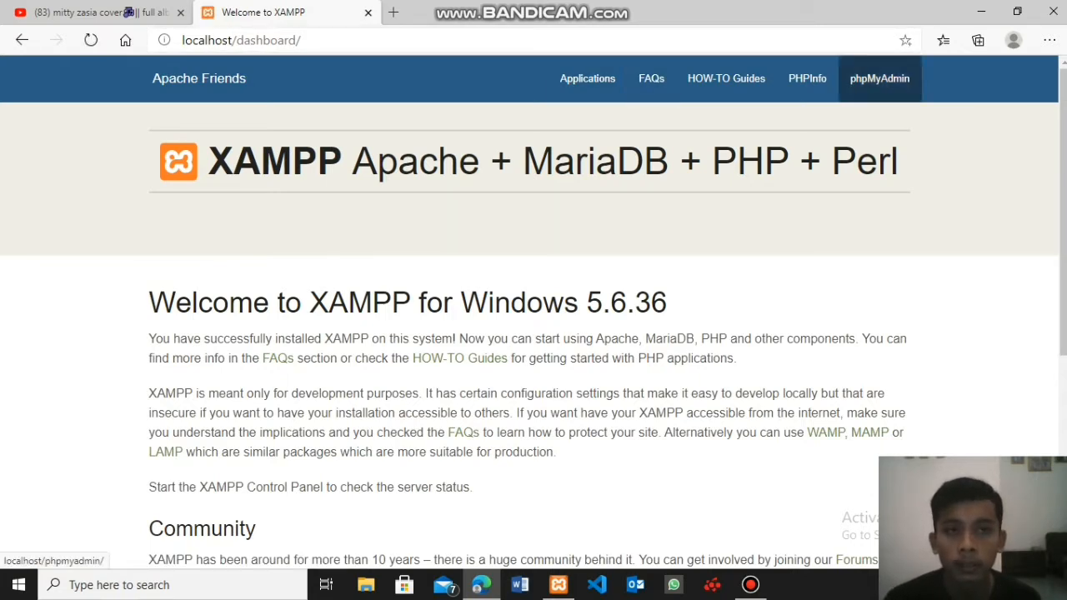
{"action": "left_click", "coordinate": [879, 78]}
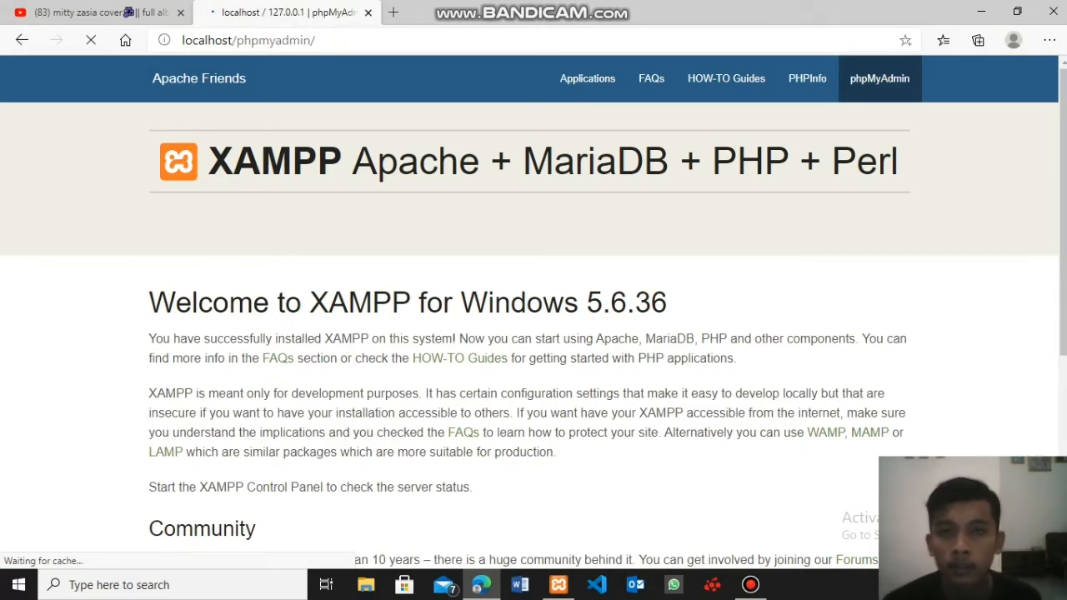
{"action": "scroll", "coordinate": [621, 325], "scroll_direction": "down", "scroll_amount": 1}
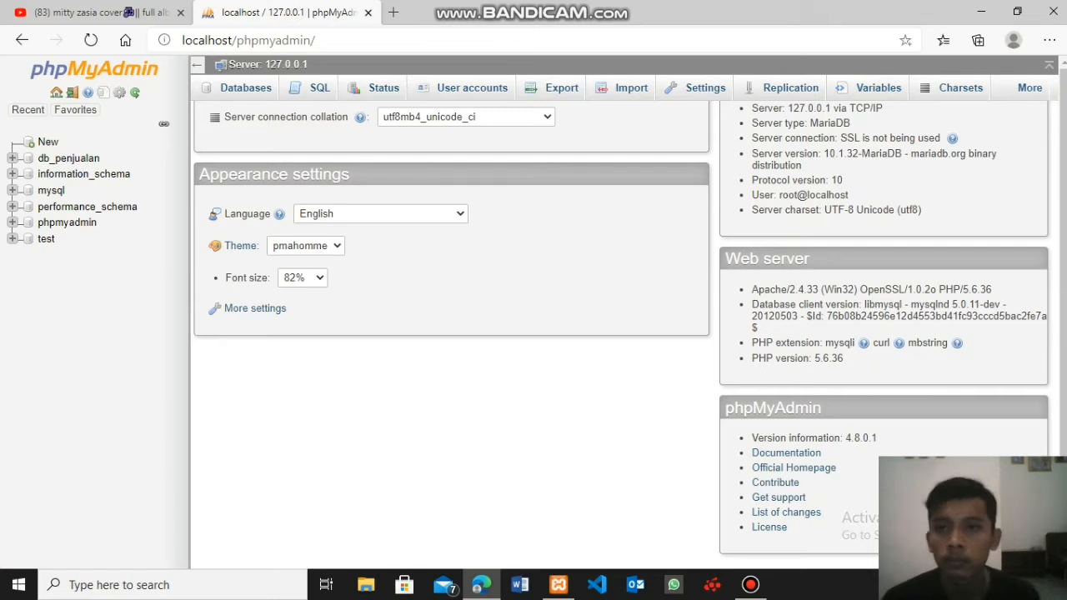
{"action": "scroll", "coordinate": [621, 325], "scroll_direction": "up", "scroll_amount": 1}
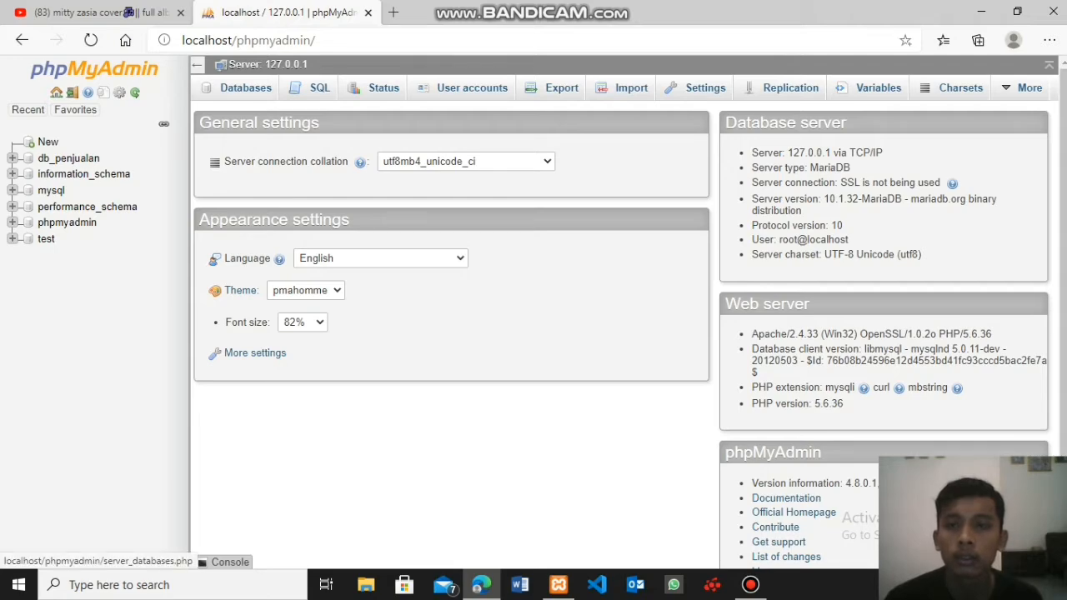
- Open the server's Databases page, enter db_penjualan as the new database name and choose the placeholder option "Collation" as its collation
{"action": "left_click", "coordinate": [245, 88]}
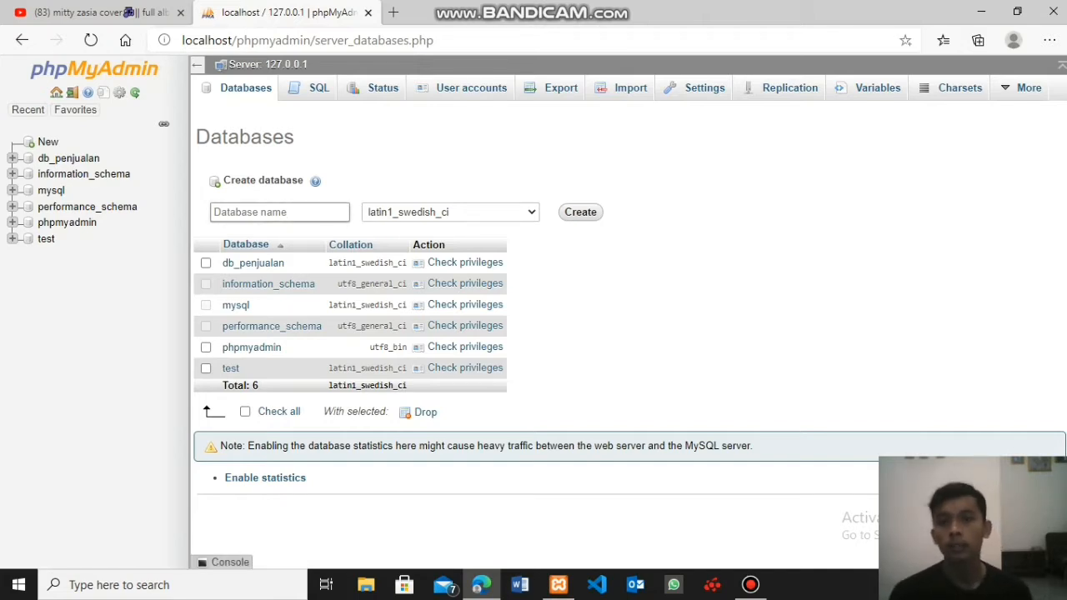
{"action": "left_click", "coordinate": [292, 212]}
{"action": "key", "text": "Return"}
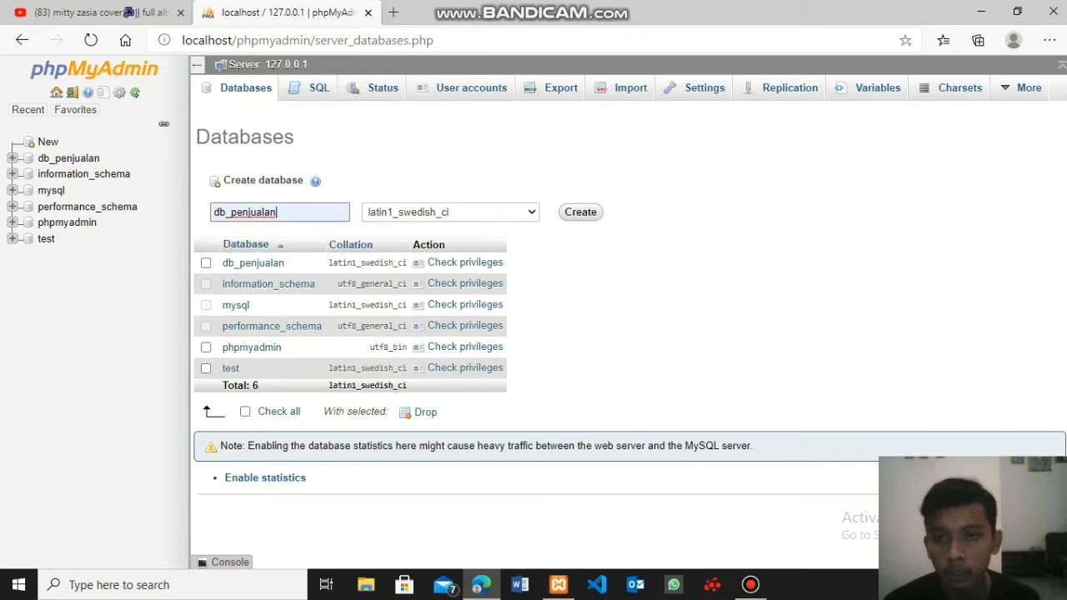
{"action": "left_click", "coordinate": [450, 212]}
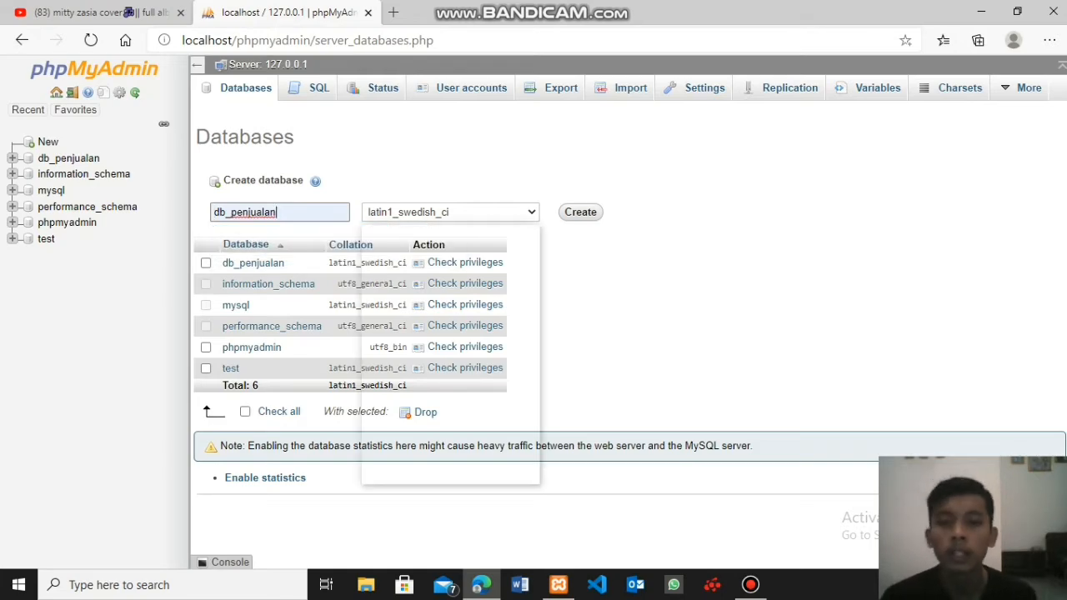
{"action": "scroll", "coordinate": [401, 351], "scroll_direction": "up", "scroll_amount": 5}
{"action": "scroll", "coordinate": [450, 354], "scroll_direction": "up", "scroll_amount": 8}
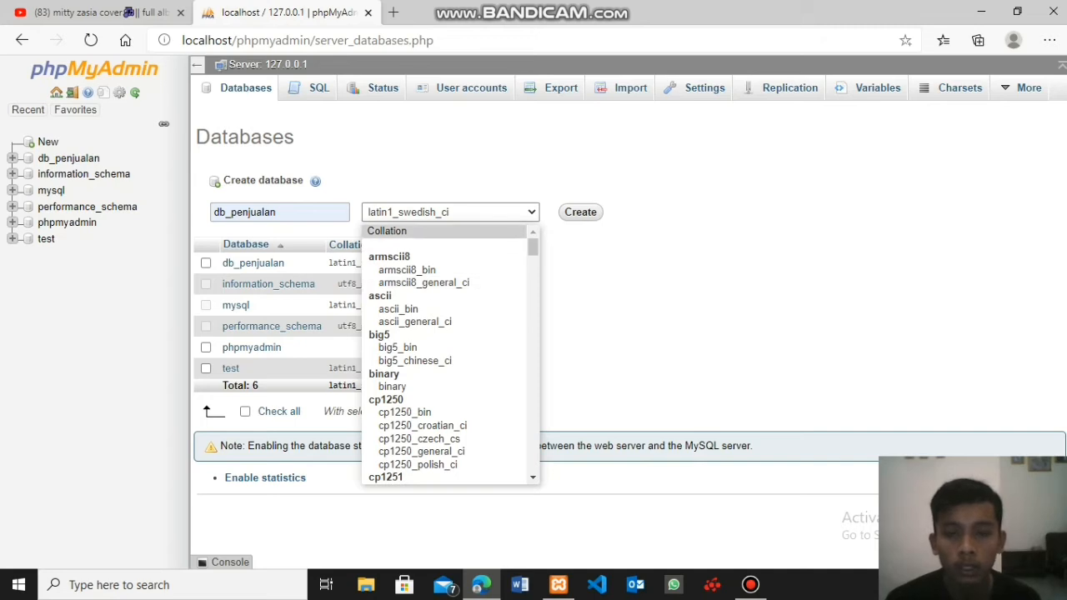
{"action": "left_click", "coordinate": [400, 231]}
- Try to create the database under the name db_penjualan
{"action": "left_click", "coordinate": [580, 212]}
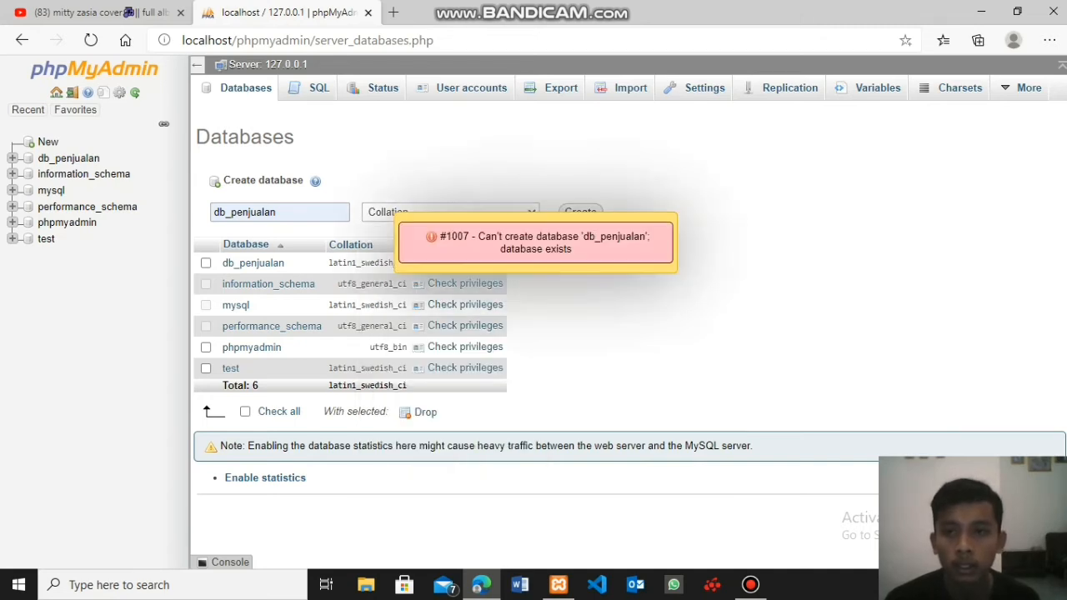
{"action": "left_click", "coordinate": [460, 244]}
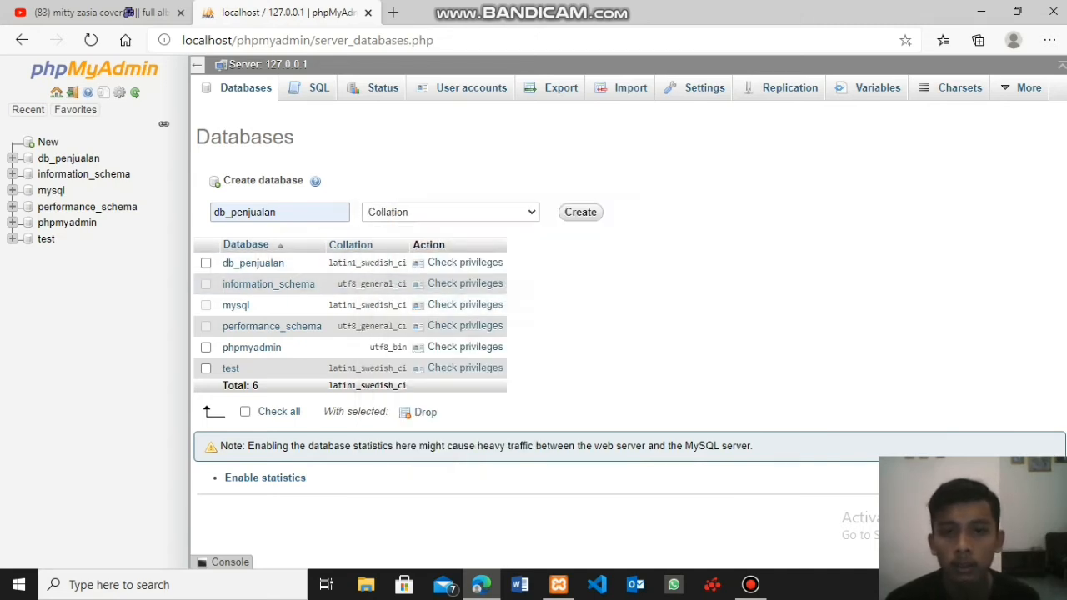
{"action": "left_click", "coordinate": [580, 211]}
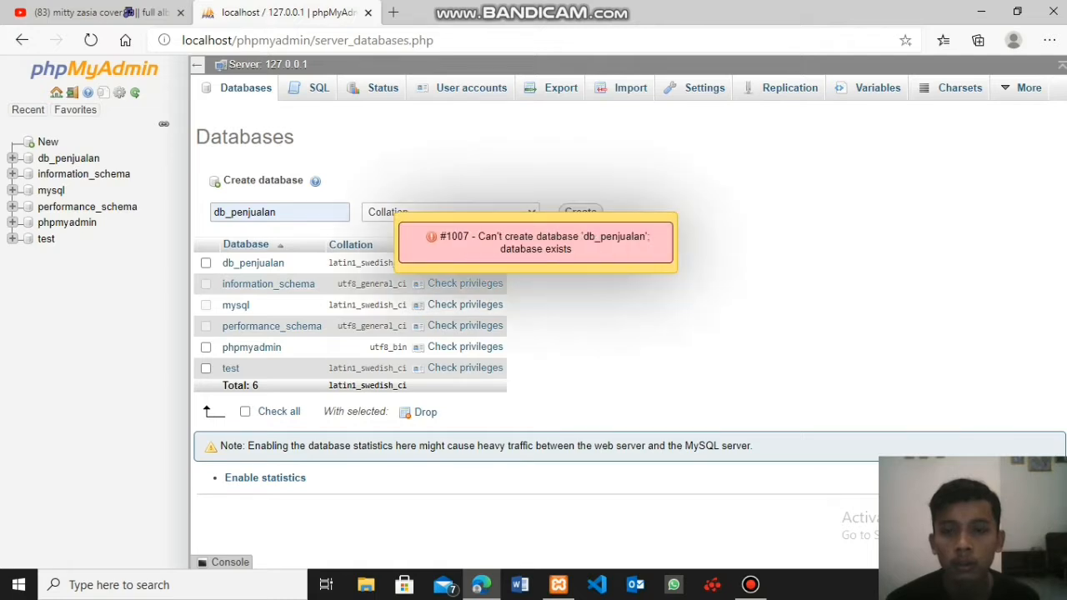
- Change the new database's name to db_penjualan1 and create it
{"action": "left_click", "coordinate": [288, 211]}
{"action": "type", "text": "1"}
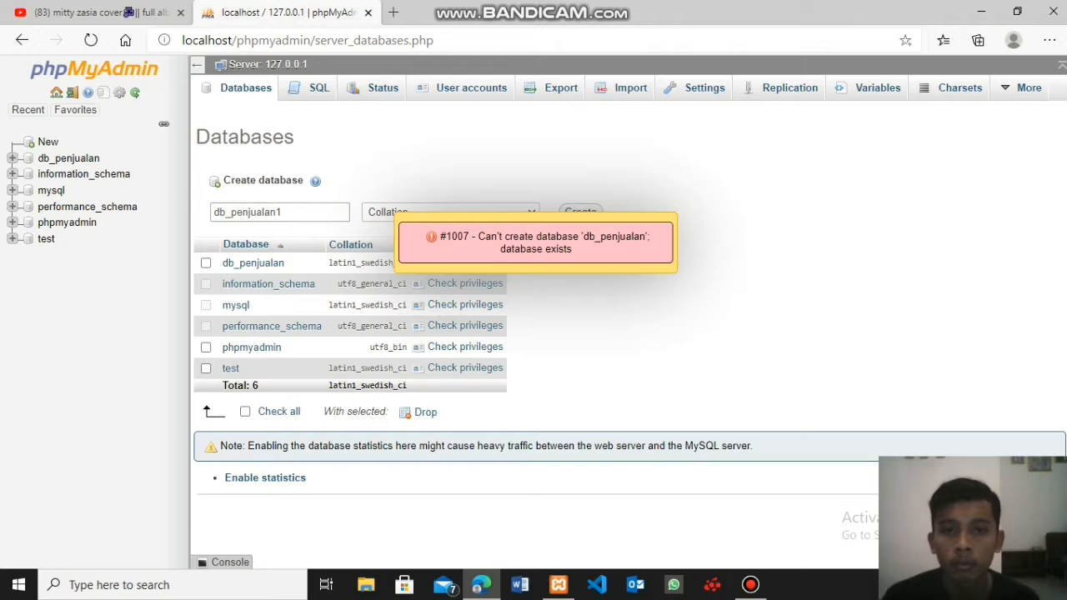
{"action": "left_click", "coordinate": [554, 250]}
{"action": "left_click", "coordinate": [580, 212]}
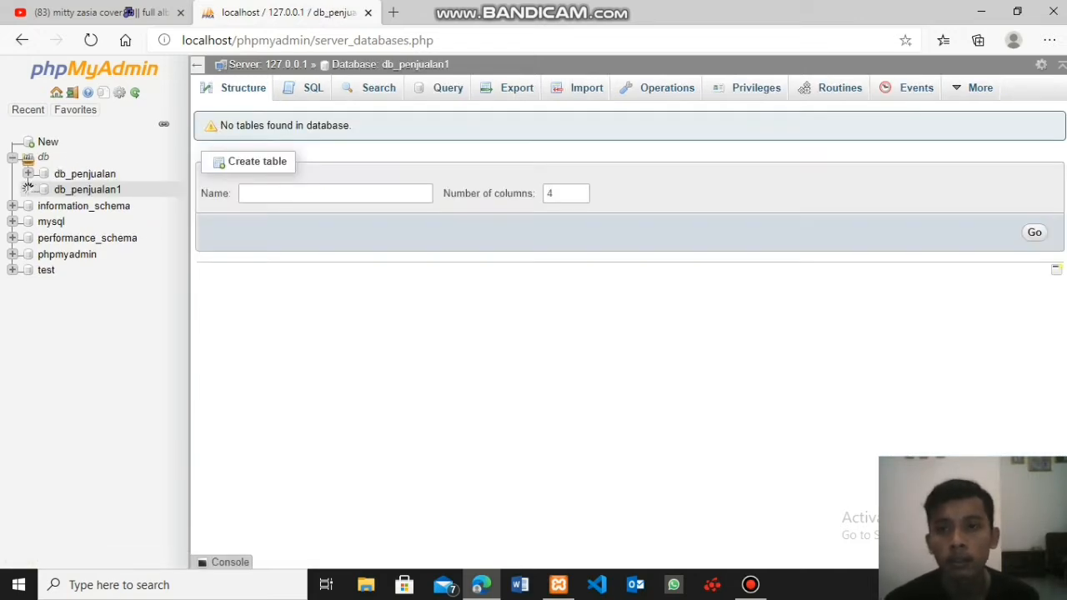
- Start a new table named tbl_pelanggan with 5 columns in the db_penjualan1 database
{"action": "left_click", "coordinate": [28, 189]}
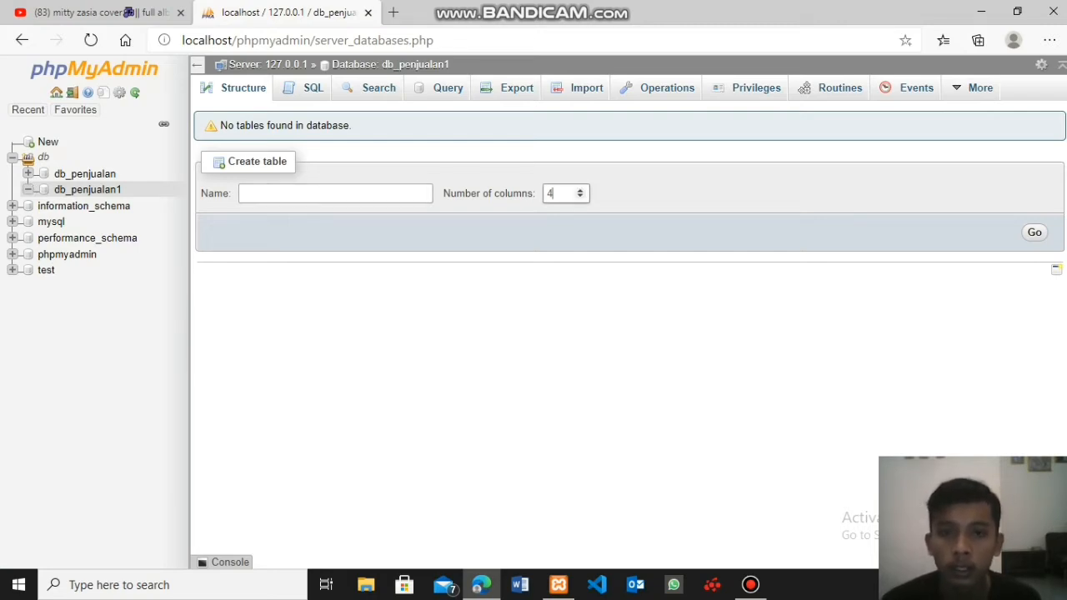
{"action": "left_click", "coordinate": [580, 189]}
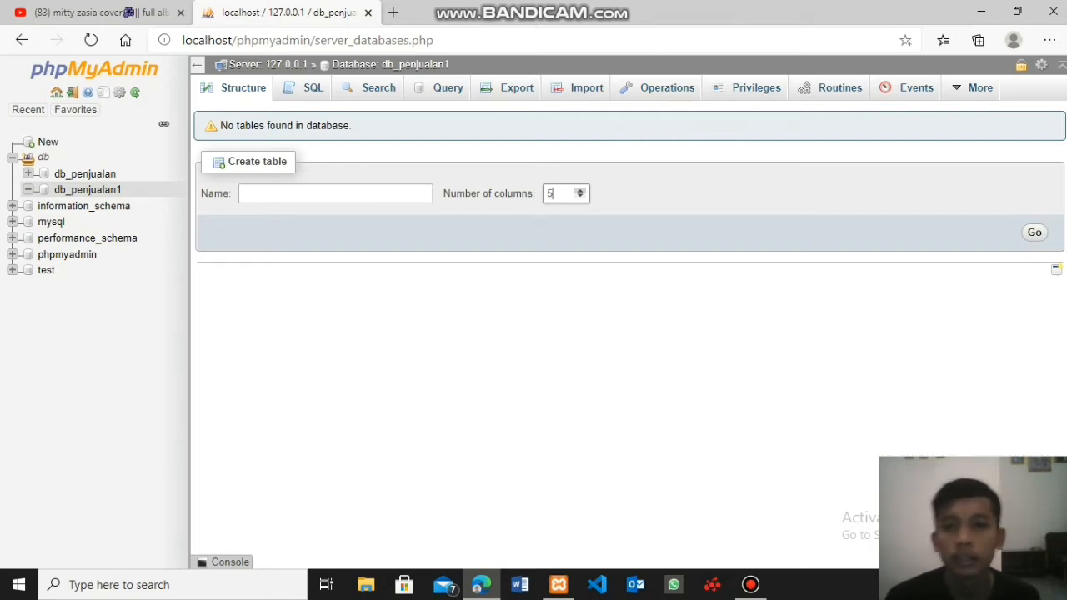
{"action": "left_click", "coordinate": [335, 194]}
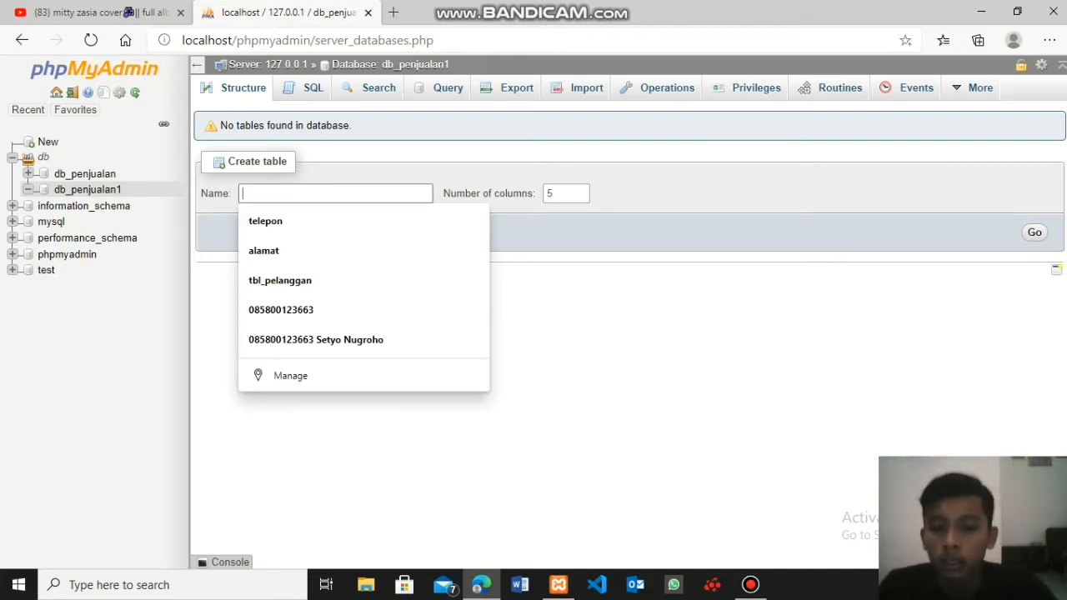
{"action": "type", "text": "tb"}
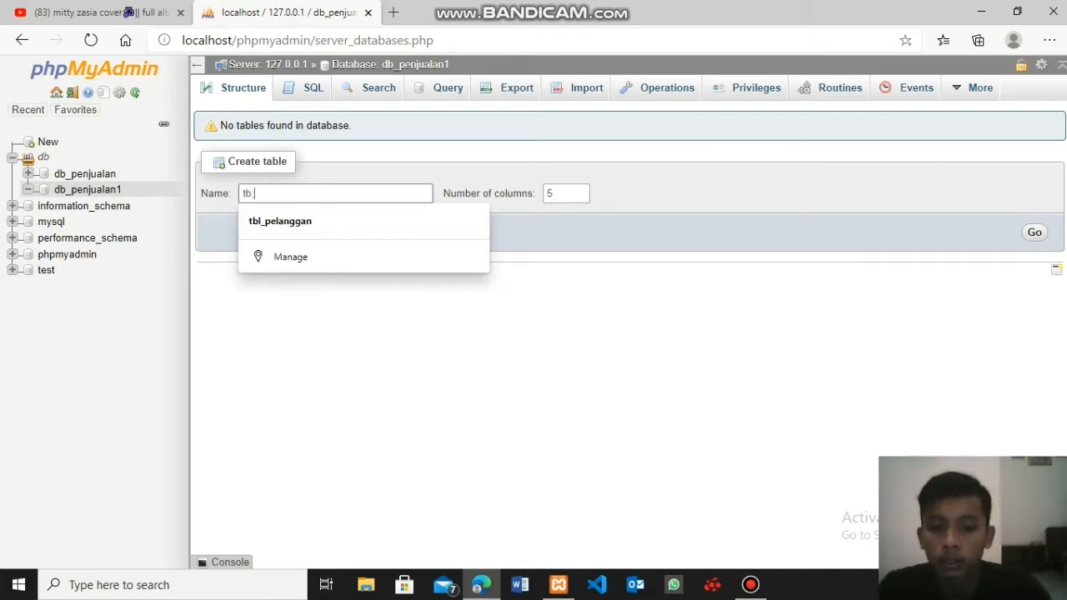
{"action": "type", "text": "l"}
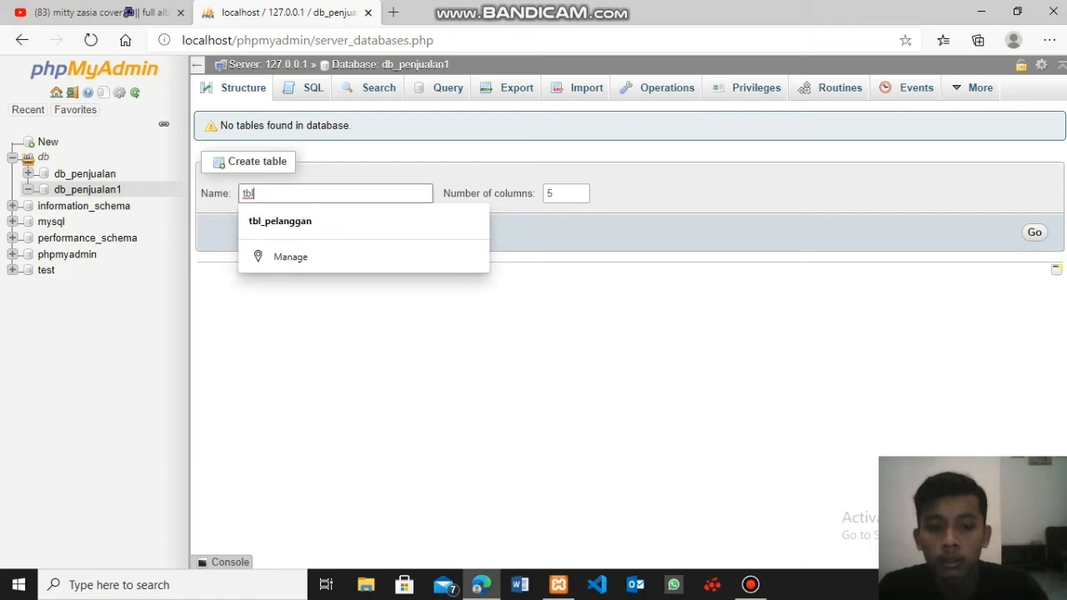
{"action": "type", "text": "_"}
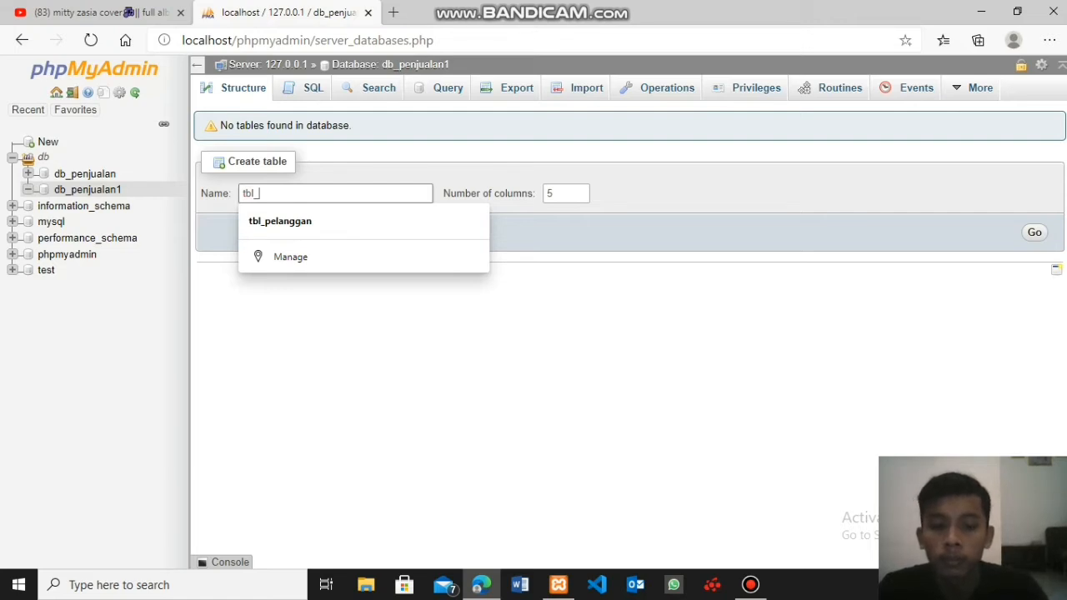
{"action": "type", "text": "pelanggan"}
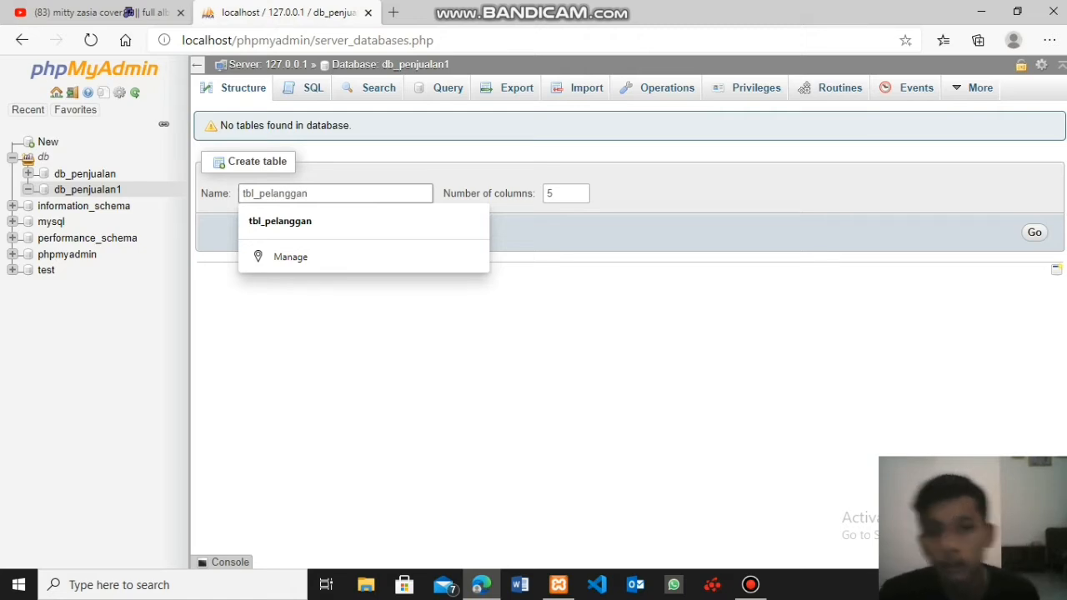
{"action": "key", "text": "Down"}
{"action": "key", "text": "Return"}
{"action": "key", "text": "Return"}
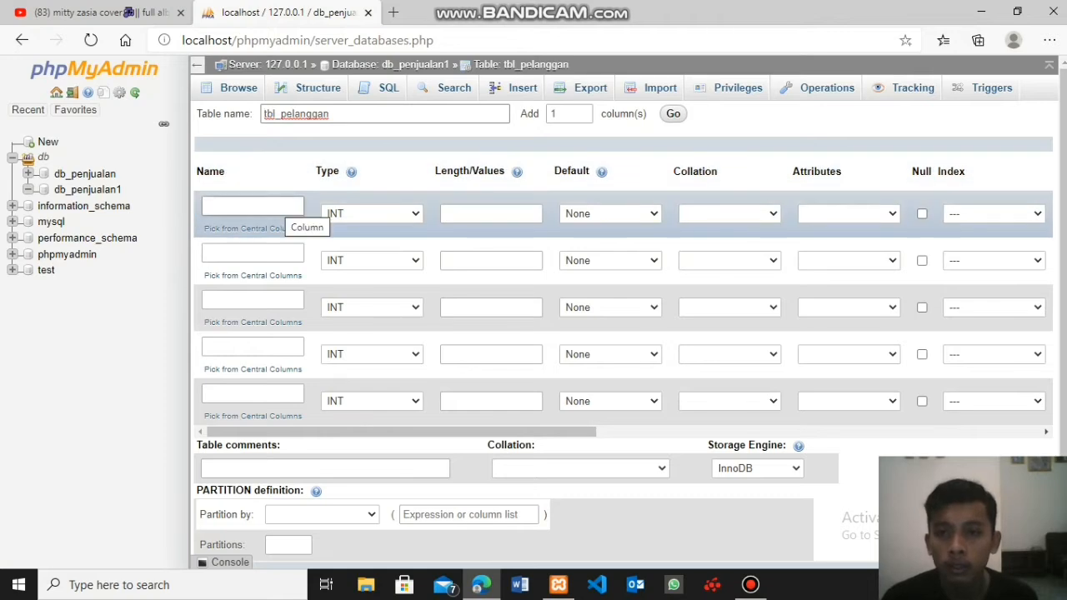
- Name the first two columns of the new table id_pelanggan and nama_pelanggan
{"action": "left_click", "coordinate": [279, 209]}
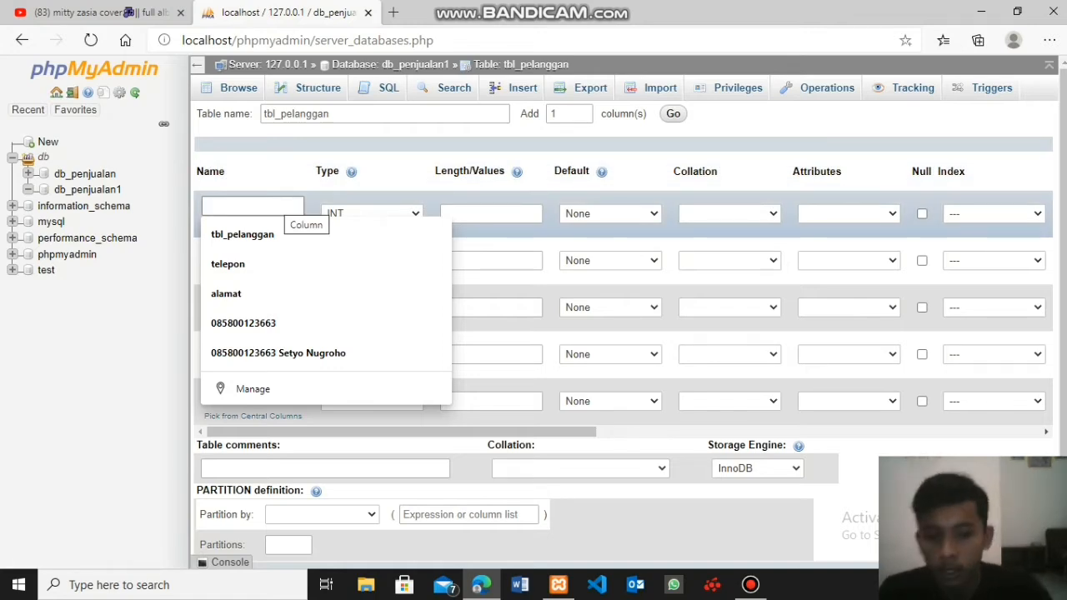
{"action": "type", "text": "id_"}
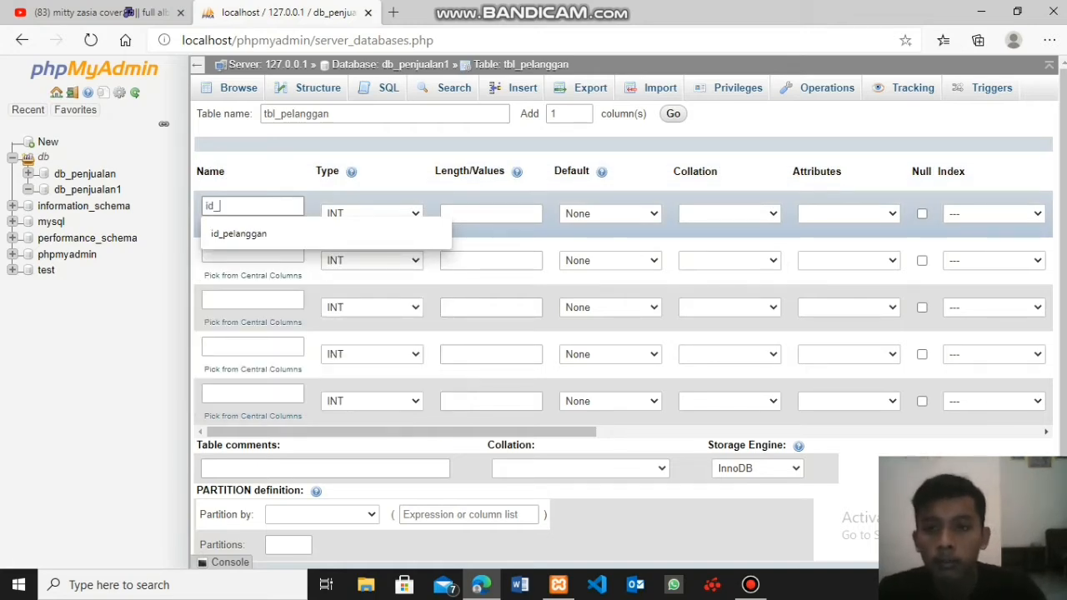
{"action": "left_click", "coordinate": [240, 234]}
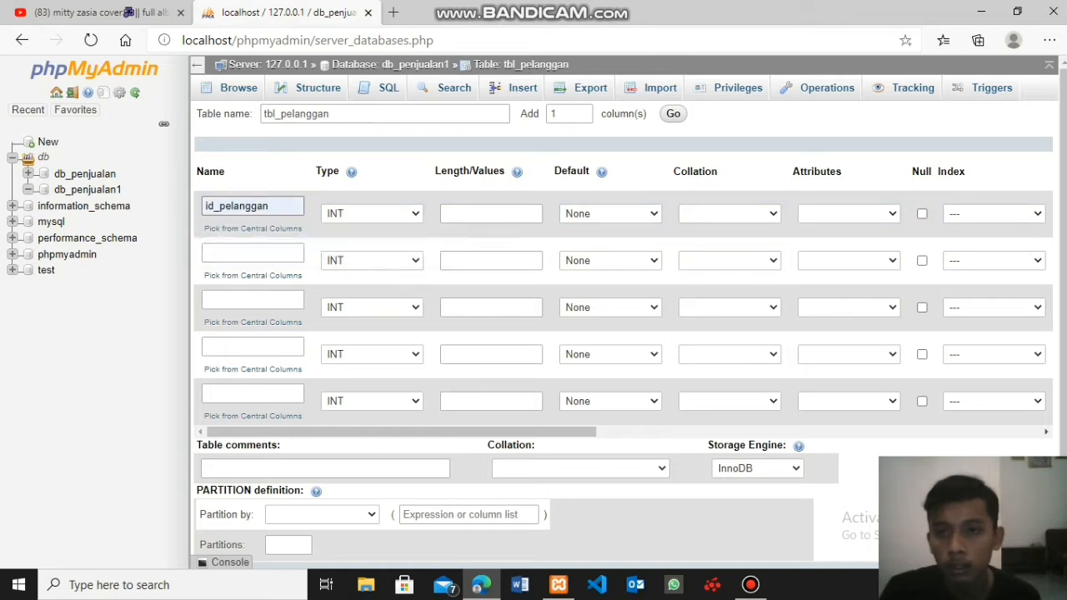
{"action": "left_click", "coordinate": [253, 254]}
{"action": "key", "text": "Down"}
{"action": "key", "text": "Down"}
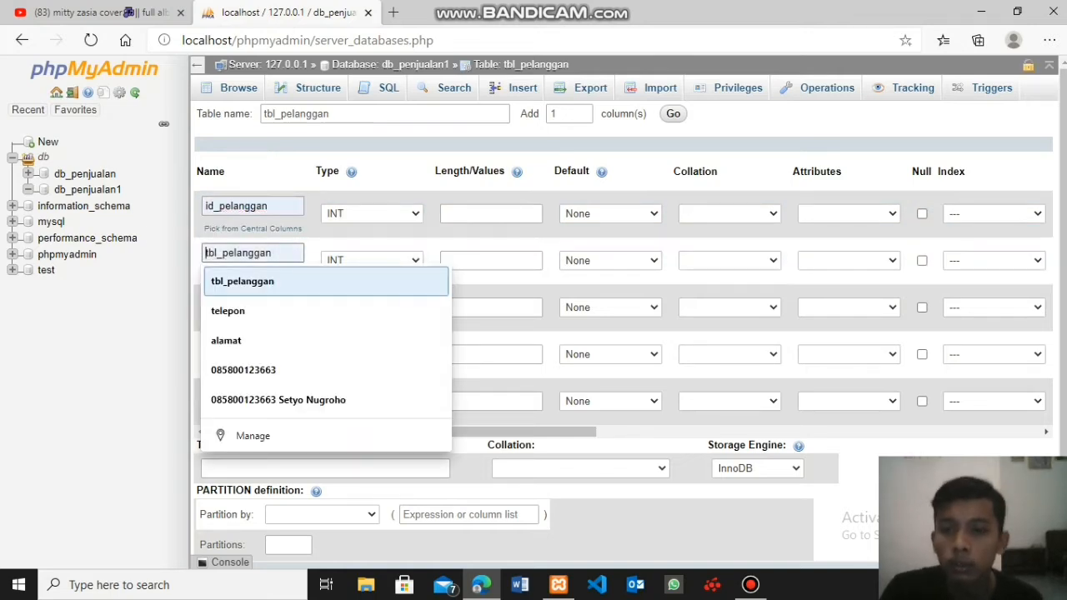
{"action": "key", "text": "Up"}
{"action": "key", "text": "Up"}
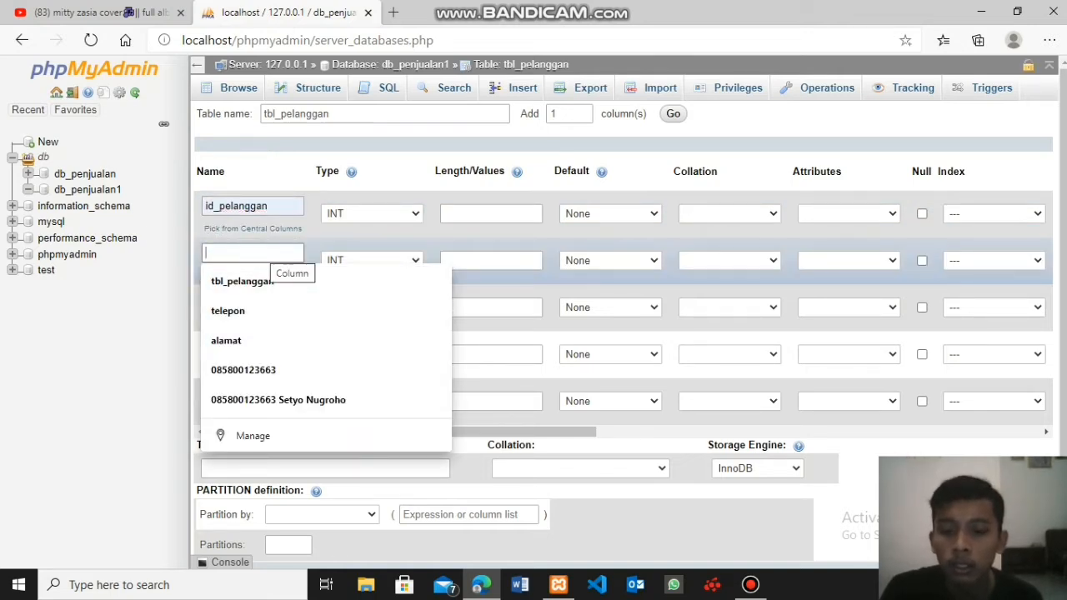
{"action": "type", "text": "n"}
{"action": "key", "text": "Down"}
{"action": "left_click", "coordinate": [253, 287]}
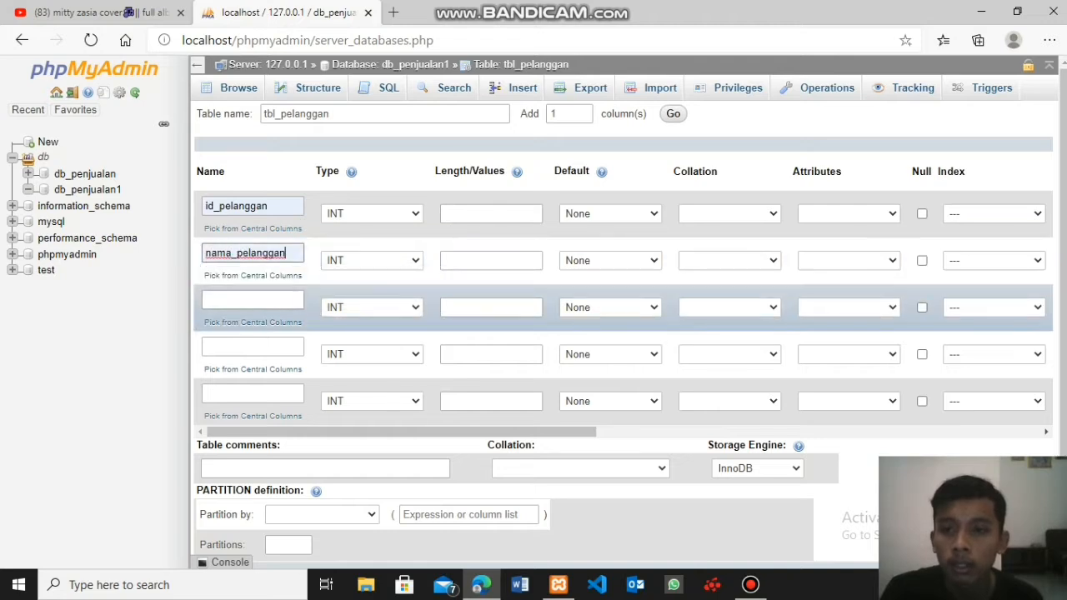
- Name the third, fourth and fifth columns of the new table alamat, telepon and email
{"action": "left_click", "coordinate": [252, 300]}
{"action": "key", "text": "Down"}
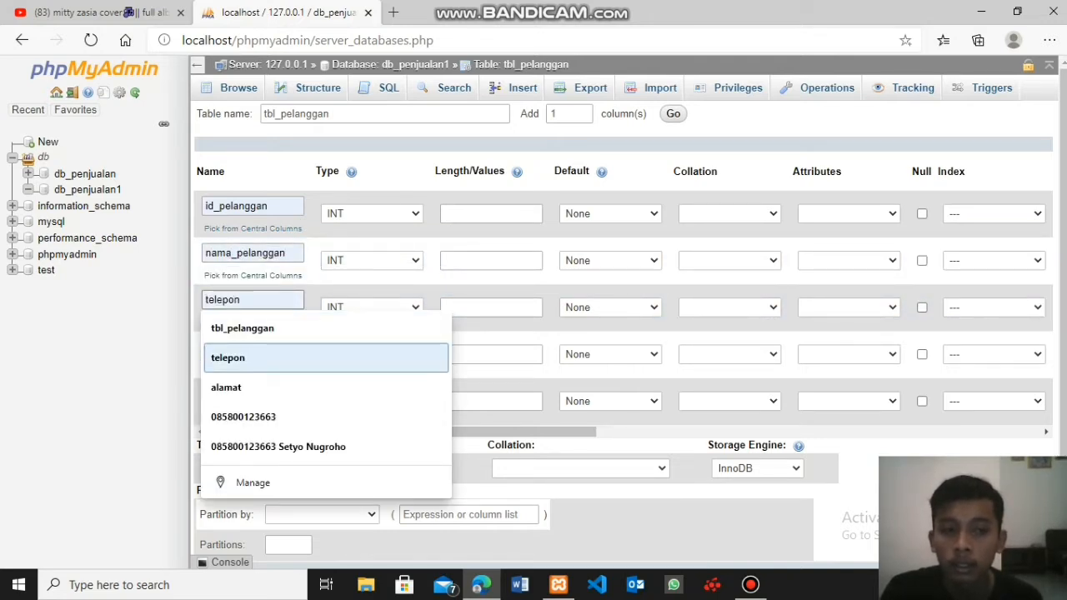
{"action": "left_click", "coordinate": [250, 385]}
{"action": "left_click", "coordinate": [252, 346]}
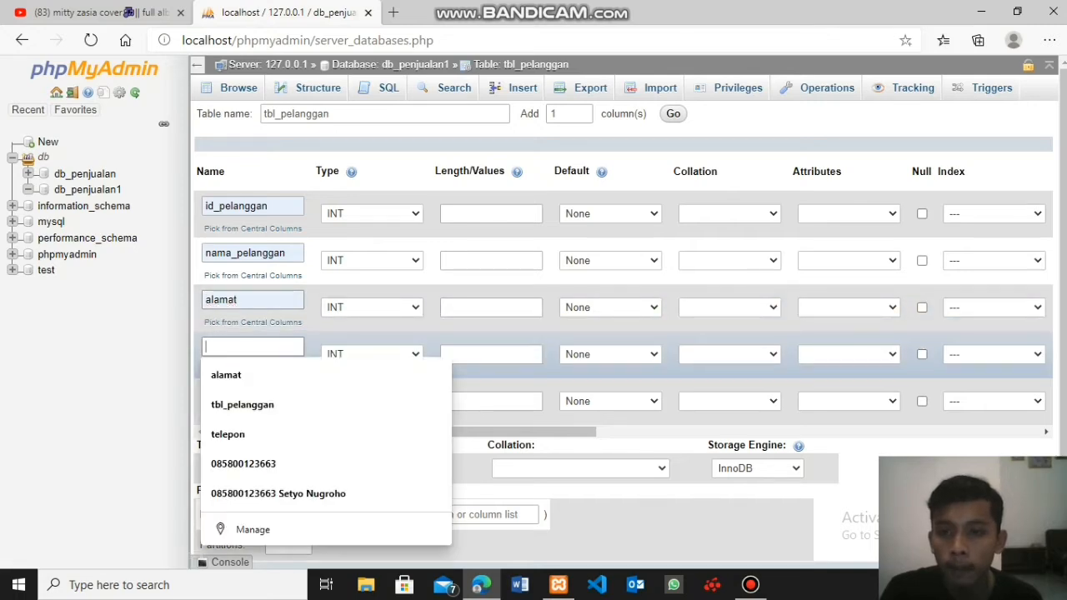
{"action": "key", "text": "Down"}
{"action": "key", "text": "Down"}
{"action": "key", "text": "Down"}
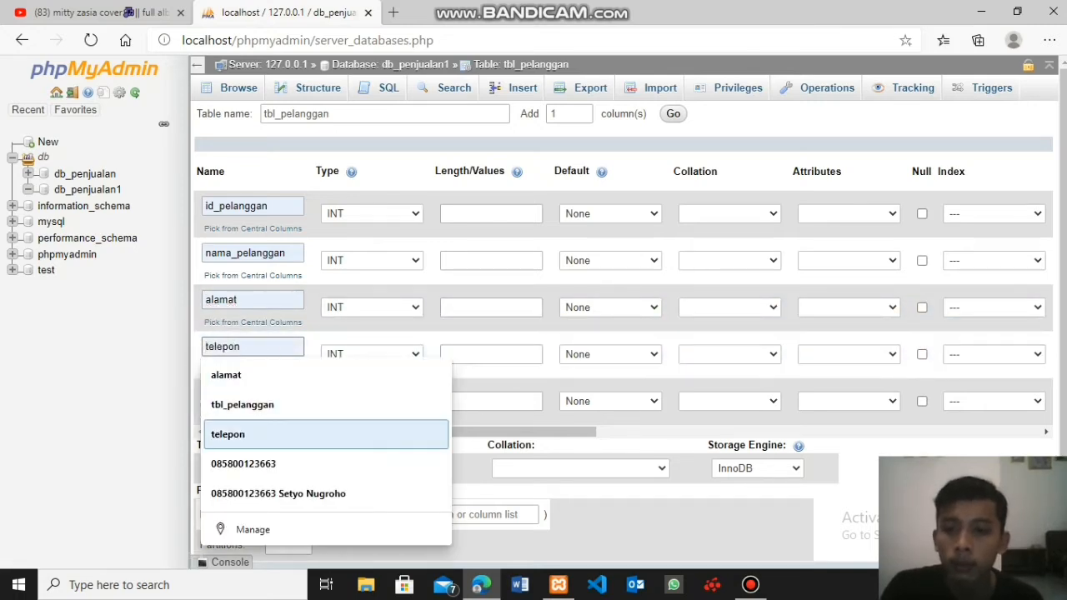
{"action": "left_click", "coordinate": [250, 432]}
{"action": "left_click", "coordinate": [252, 393]}
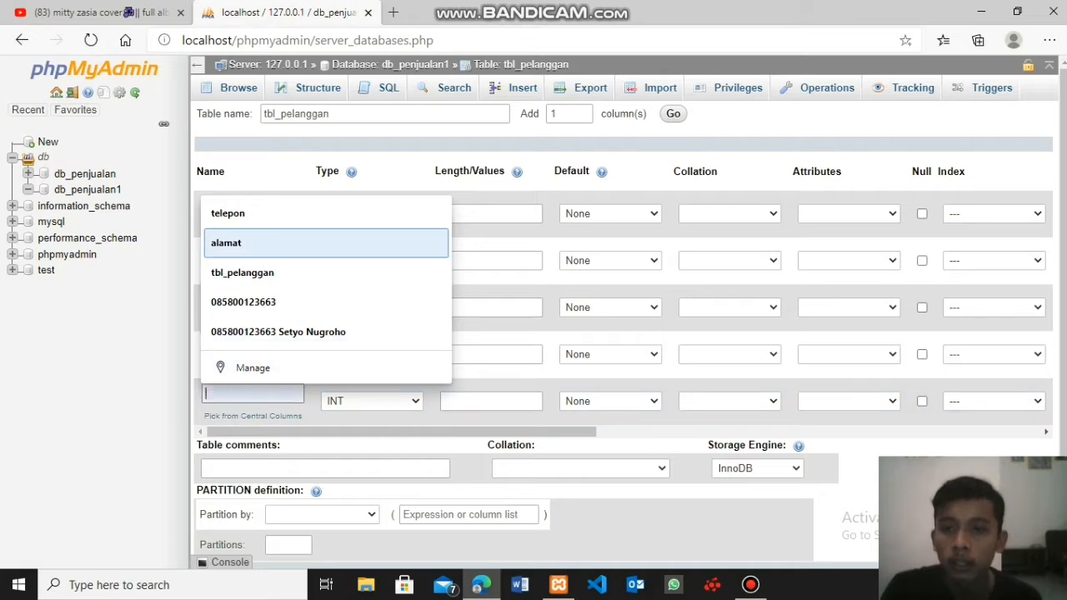
{"action": "type", "text": "email"}
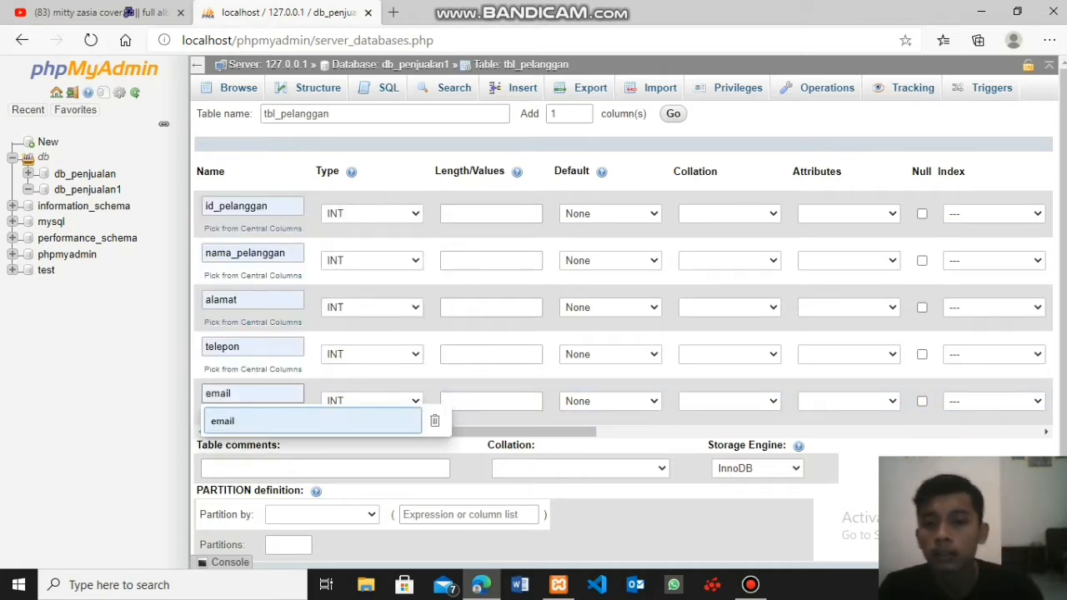
{"action": "key", "text": "Escape"}
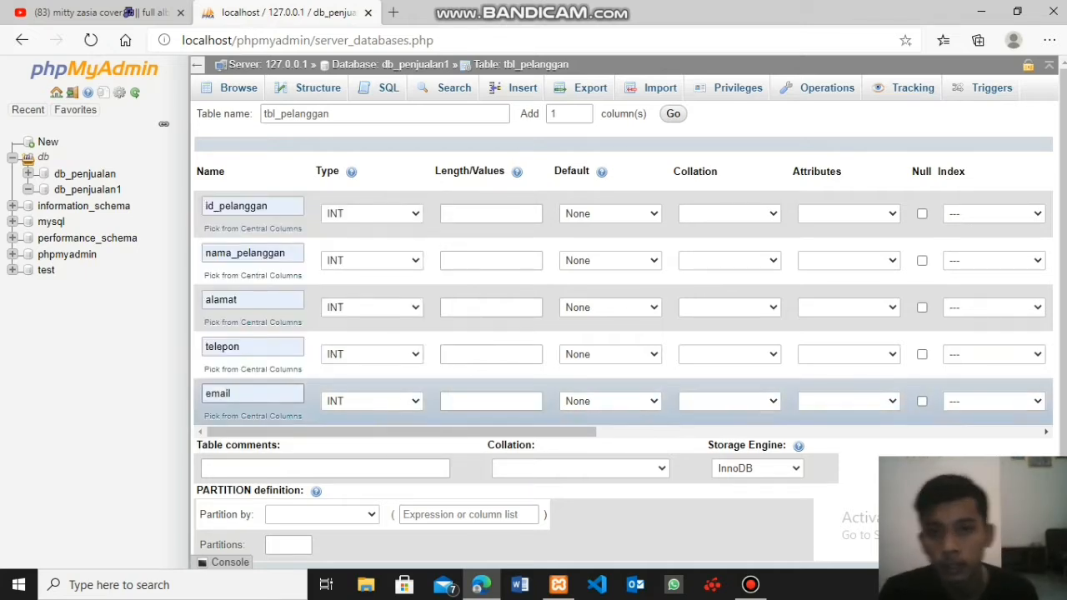
- Set the data type to VARCHAR for id_pelanggan, nama_pelanggan, telepon and email, and to TEXT for alamat
{"action": "left_click", "coordinate": [372, 213]}
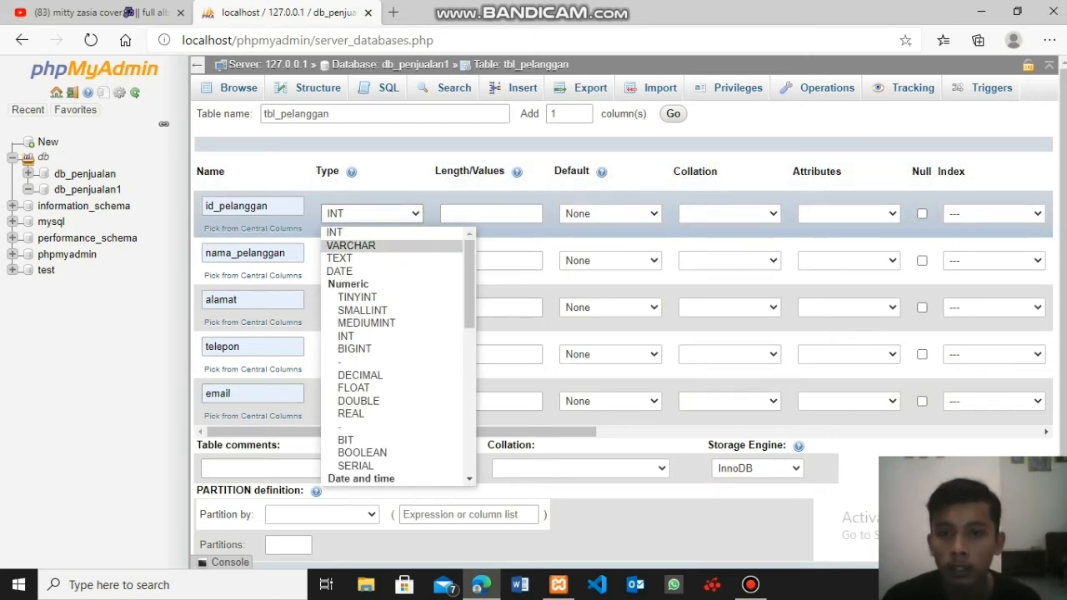
{"action": "left_click", "coordinate": [351, 245]}
{"action": "left_click", "coordinate": [372, 260]}
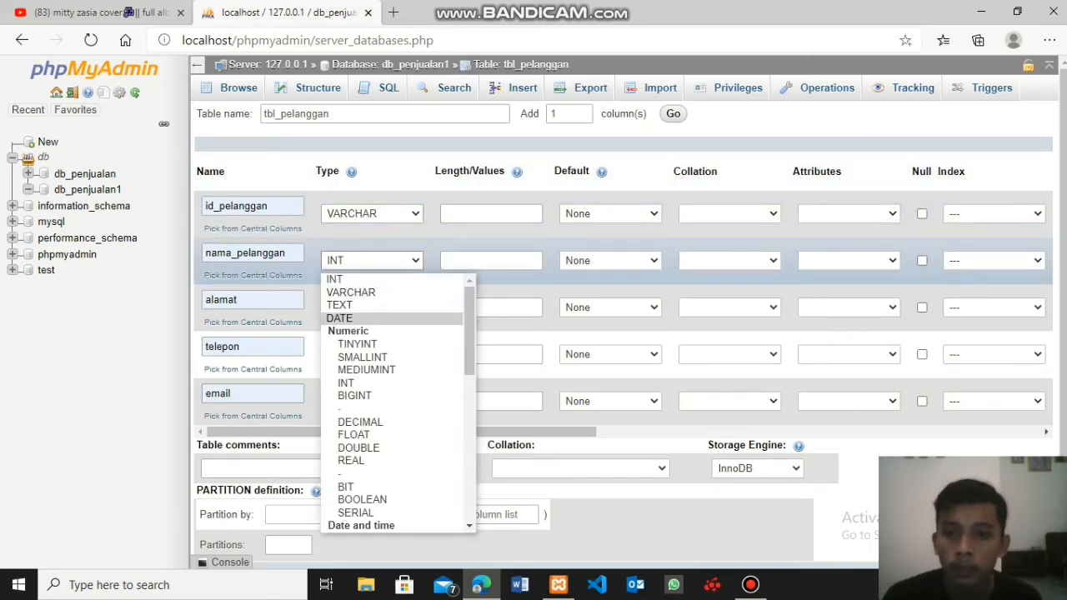
{"action": "left_click", "coordinate": [351, 292]}
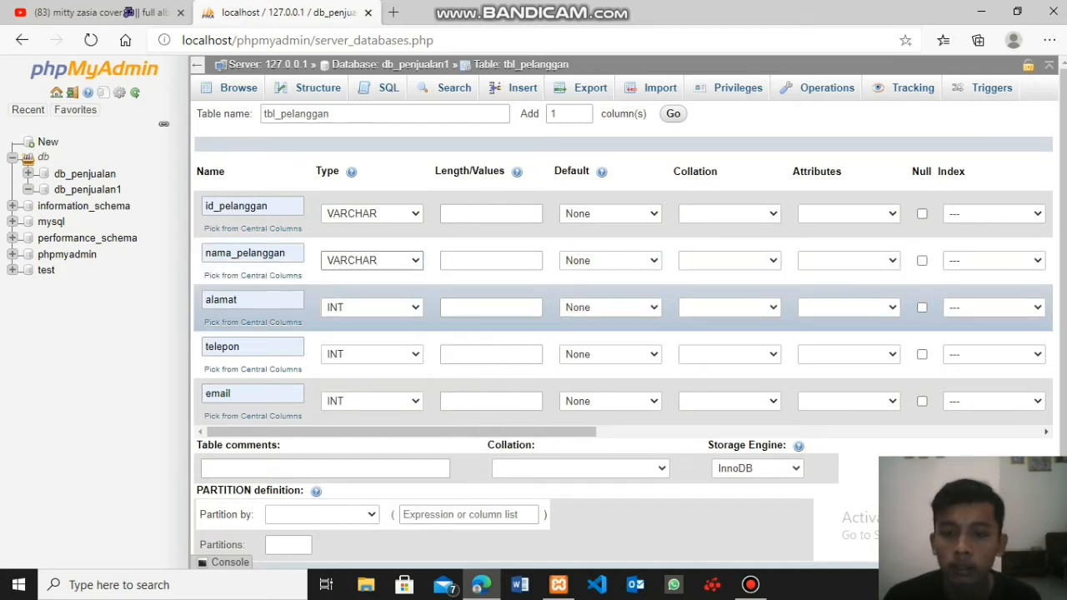
{"action": "left_click", "coordinate": [371, 307]}
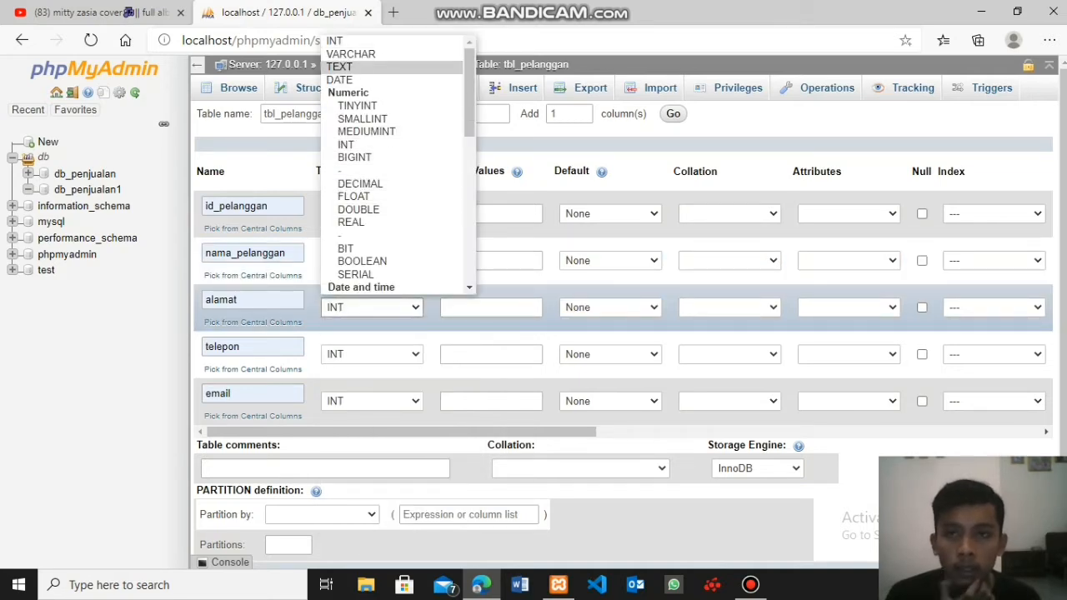
{"action": "left_click", "coordinate": [339, 66]}
{"action": "left_click", "coordinate": [371, 353]}
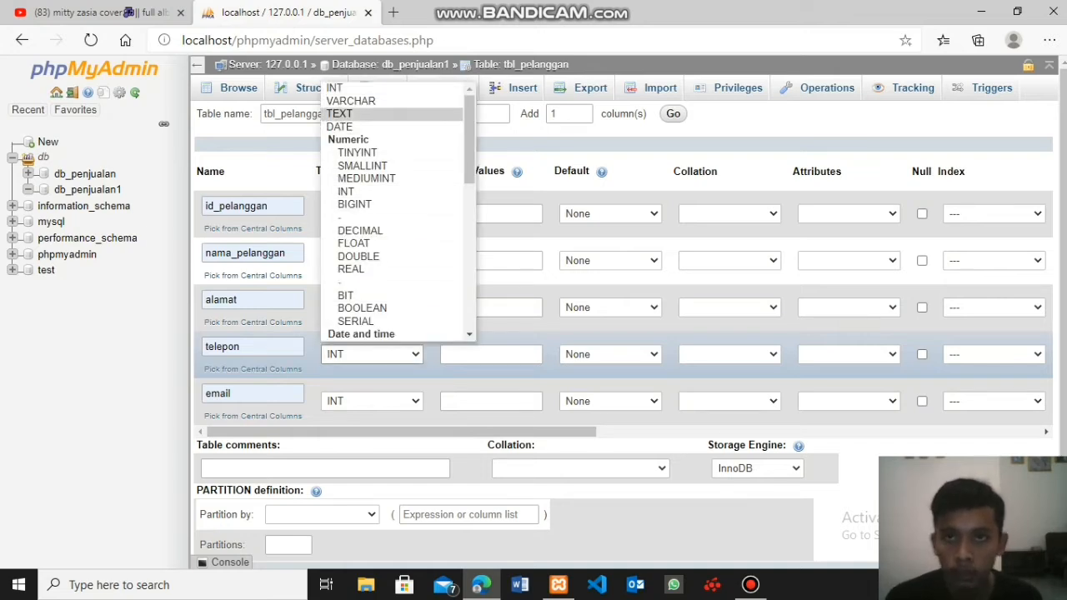
{"action": "left_click", "coordinate": [350, 100]}
{"action": "left_click", "coordinate": [372, 400]}
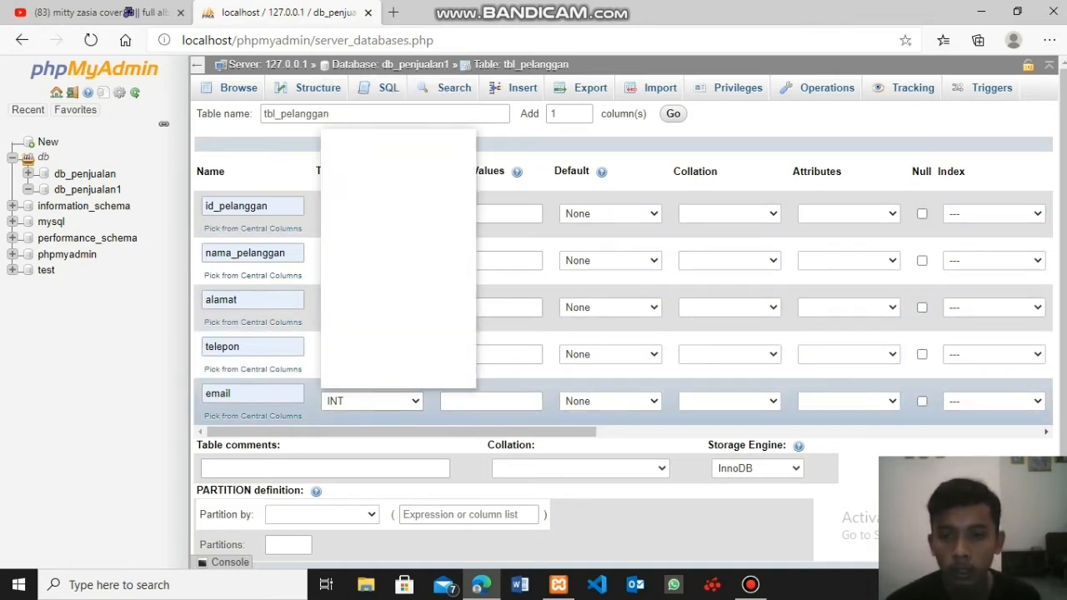
{"action": "left_click", "coordinate": [353, 136]}
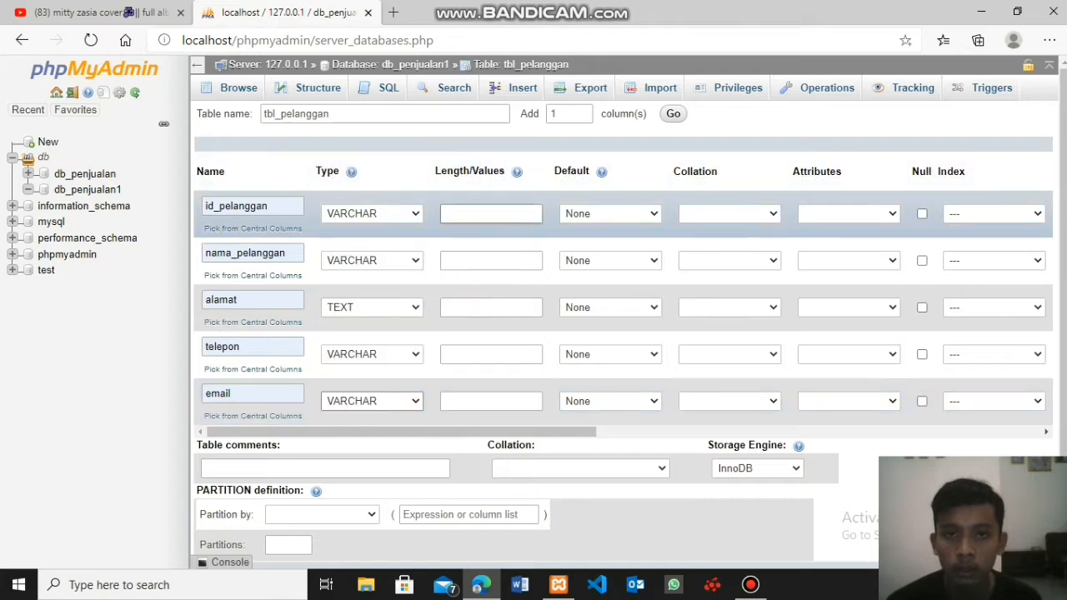
- Set the column lengths to 5 for id_pelanggan and 30 for nama_pelanggan, and enter - as the length of alamat
{"action": "left_click", "coordinate": [490, 215]}
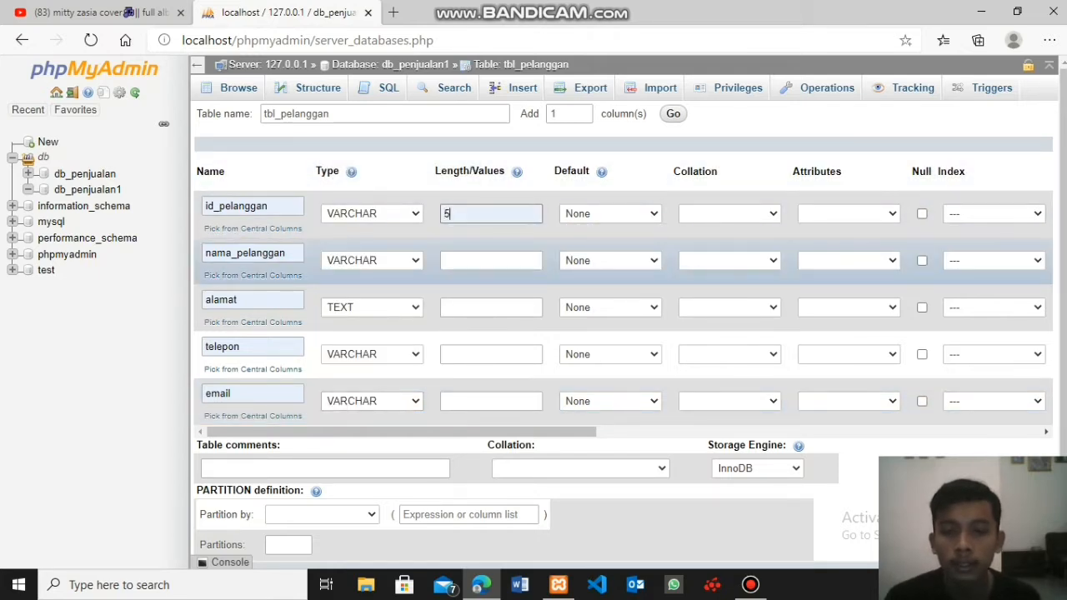
{"action": "left_click", "coordinate": [444, 259]}
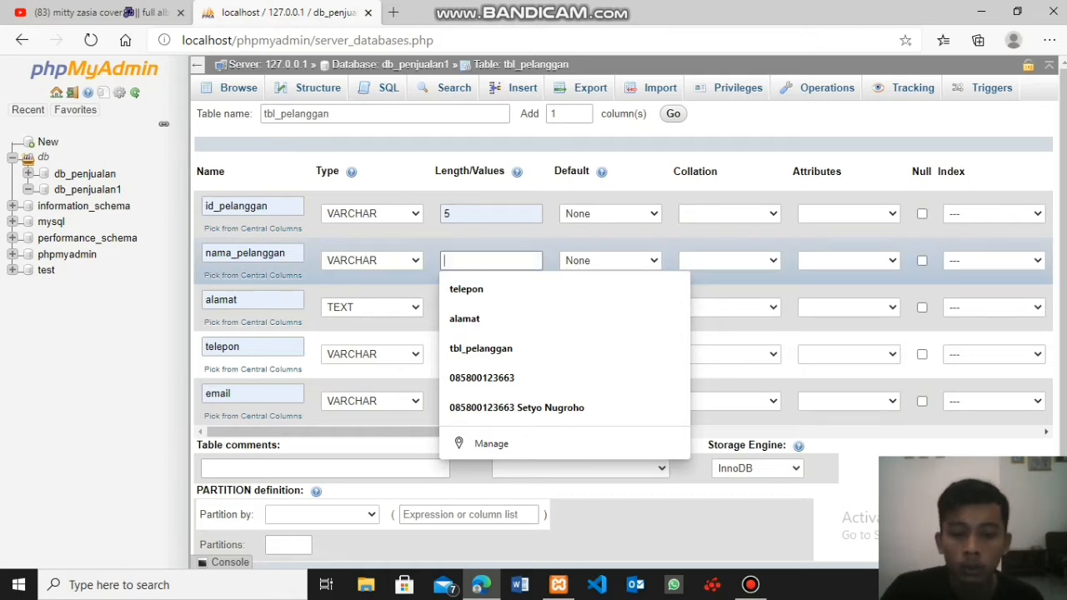
{"action": "type", "text": "30"}
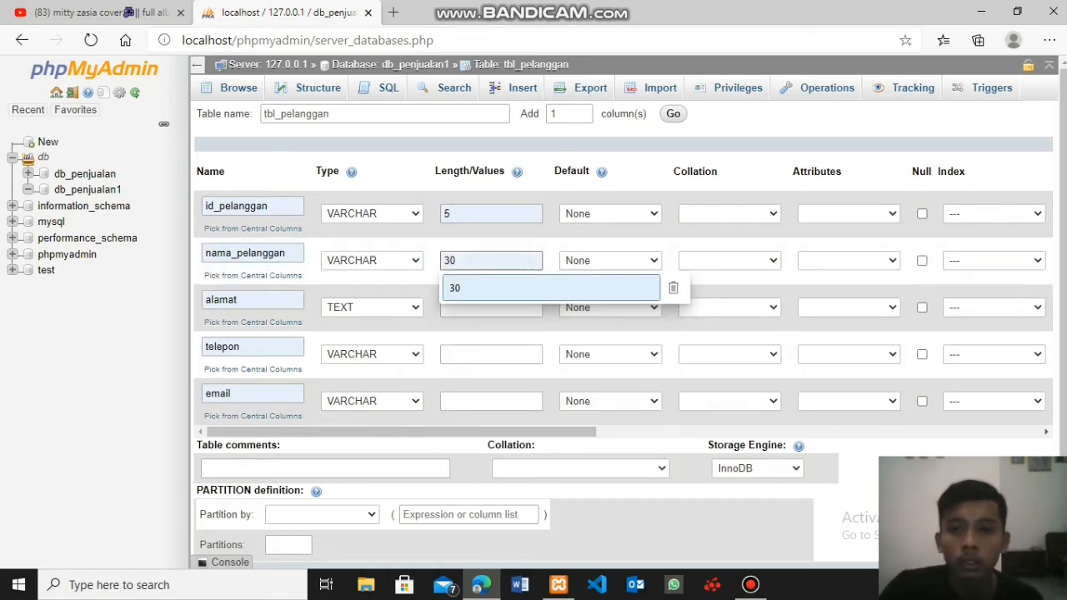
{"action": "left_click", "coordinate": [467, 288]}
{"action": "left_click", "coordinate": [467, 308]}
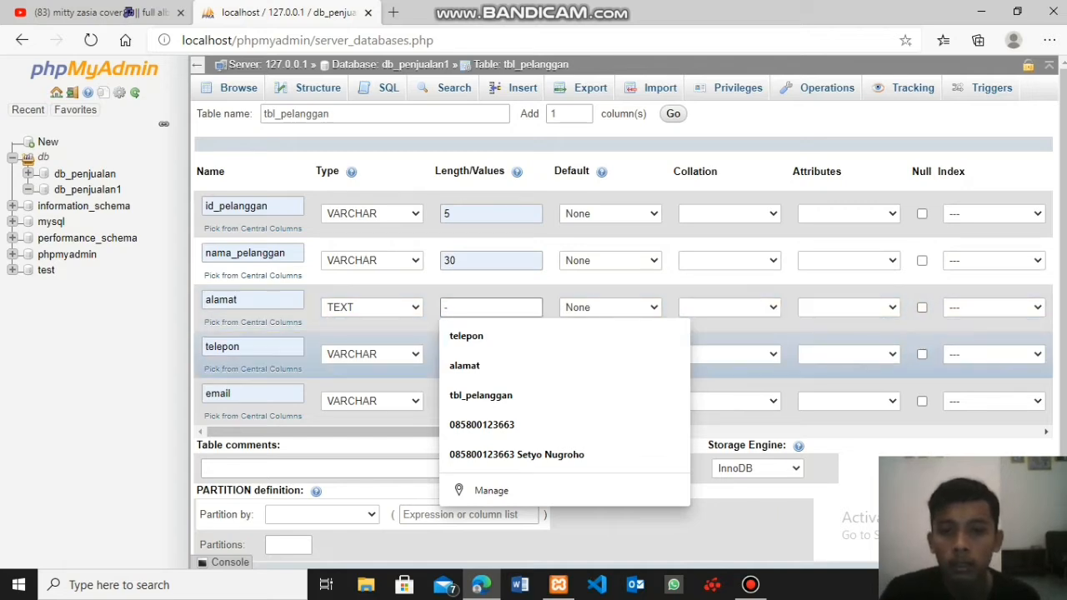
- Set the column lengths to 15 for telepon and 30 for email, and save the new table
{"action": "left_click", "coordinate": [467, 354]}
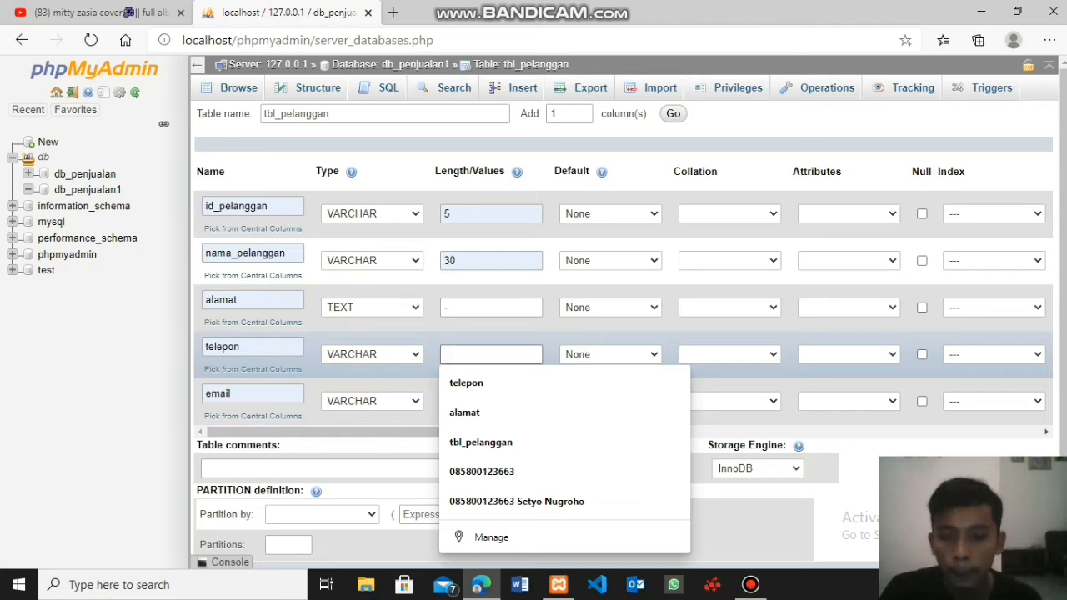
{"action": "type", "text": "15"}
{"action": "left_click", "coordinate": [491, 401]}
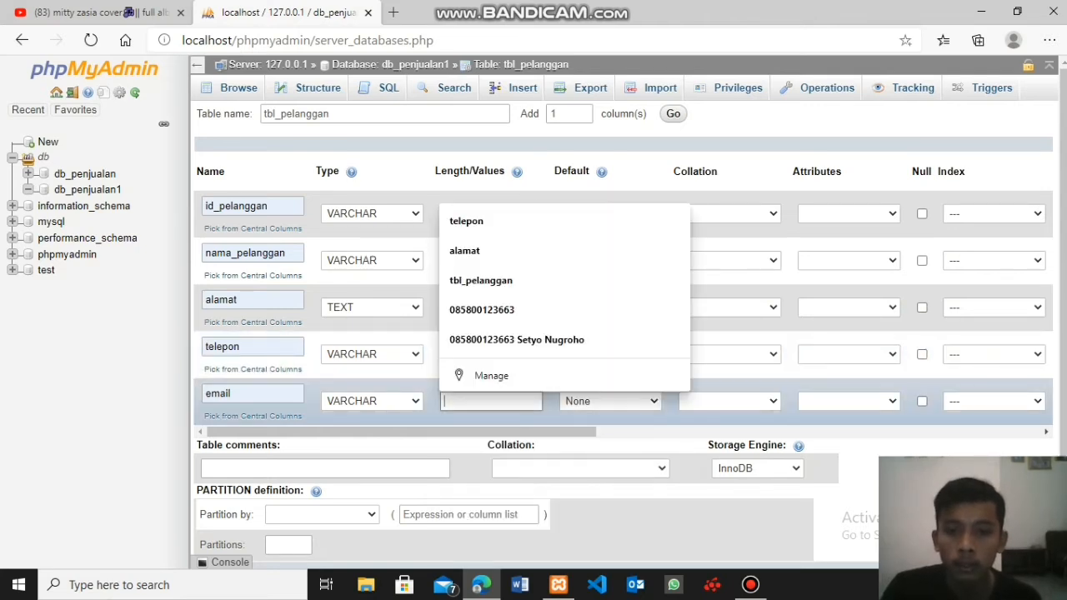
{"action": "type", "text": "30"}
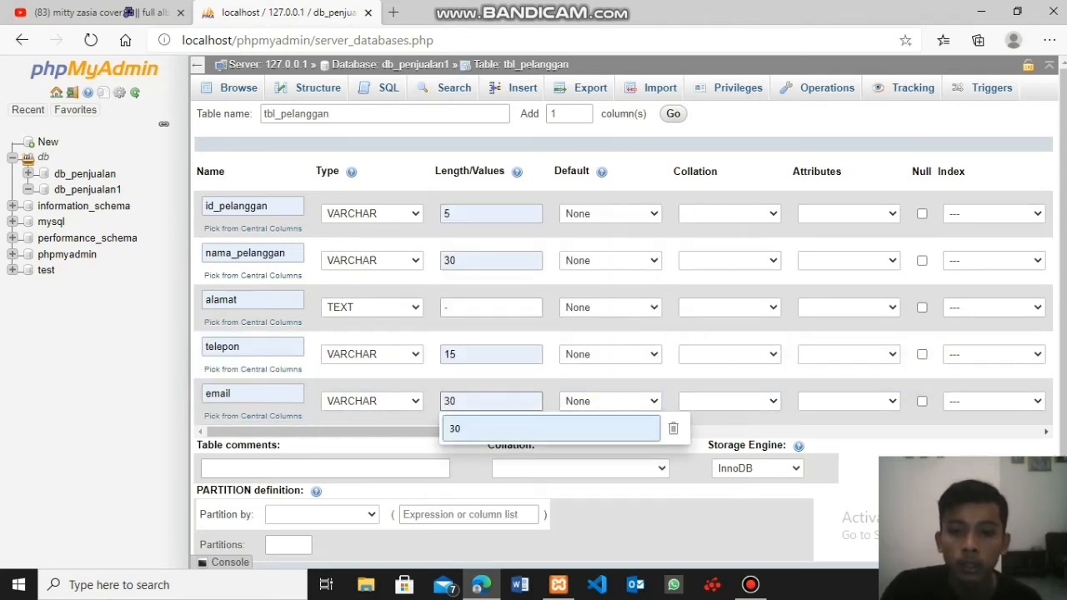
{"action": "key", "text": "Escape"}
{"action": "scroll", "coordinate": [533, 367], "scroll_direction": "down", "scroll_amount": 1}
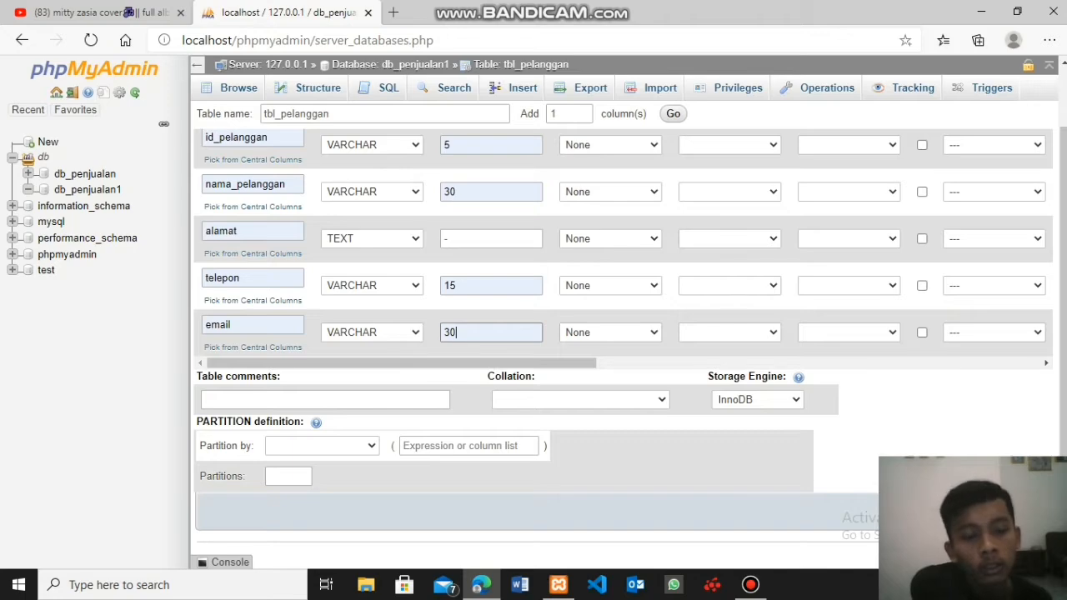
{"action": "key", "text": "Return"}
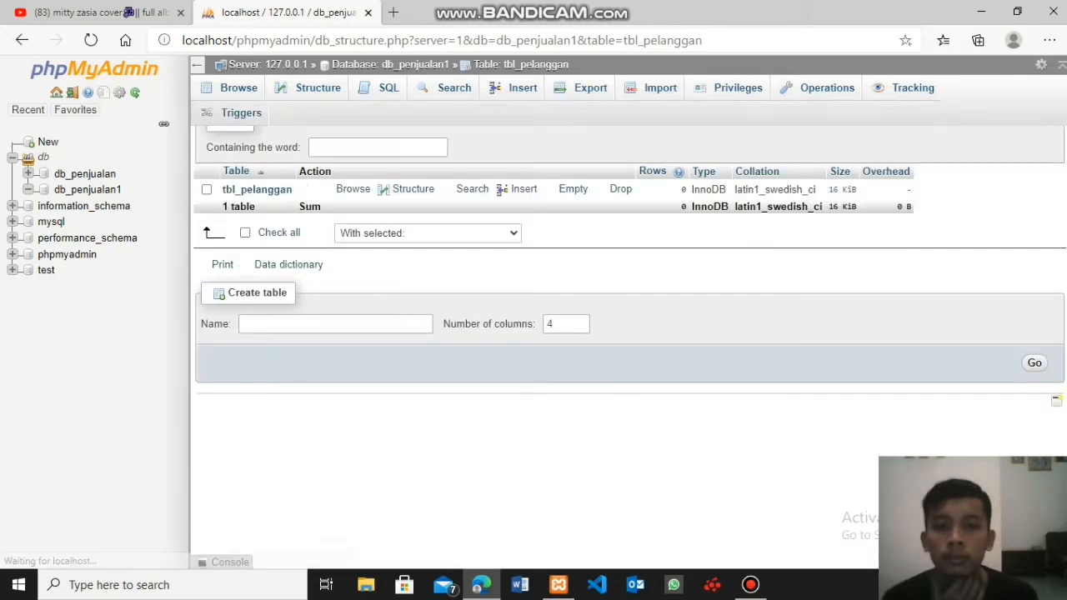
- Open the tbl_pelanggan table in db_penjualan1 and show its column structure
{"action": "left_click", "coordinate": [310, 88]}
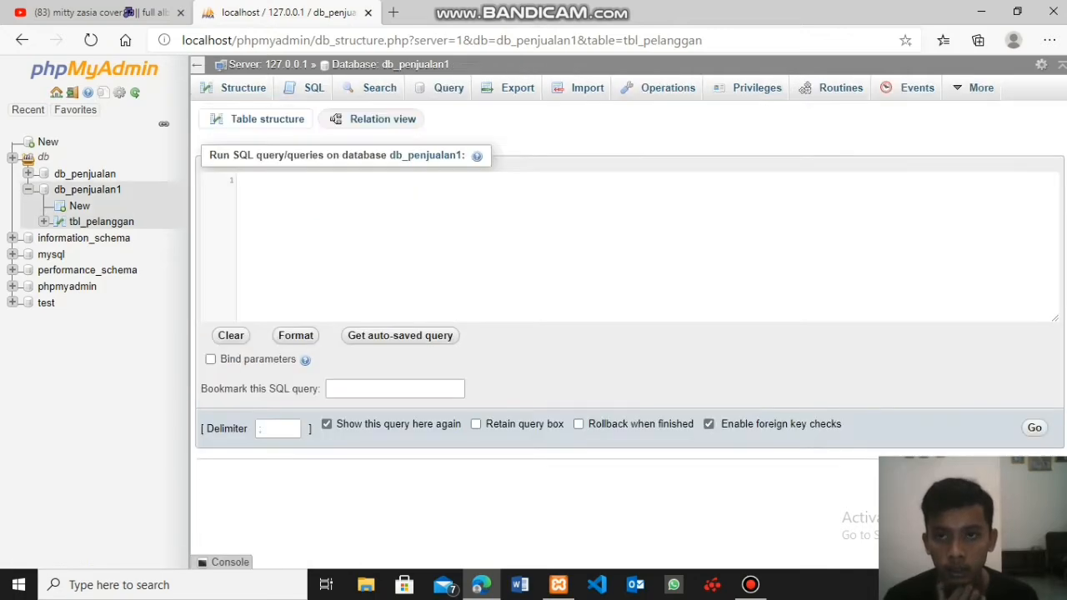
{"action": "left_click", "coordinate": [242, 88]}
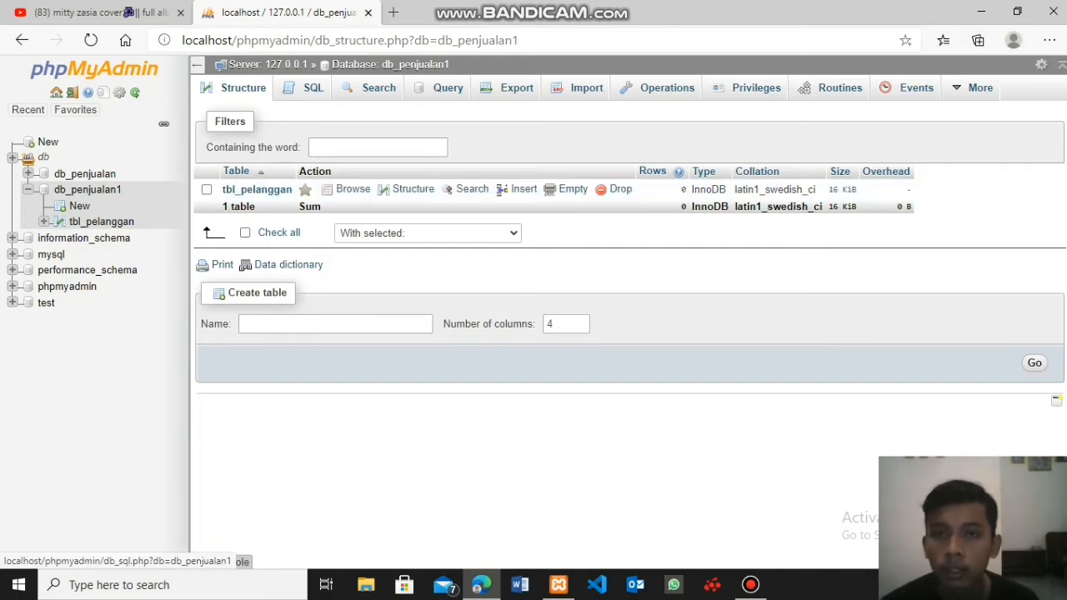
{"action": "left_click", "coordinate": [242, 88]}
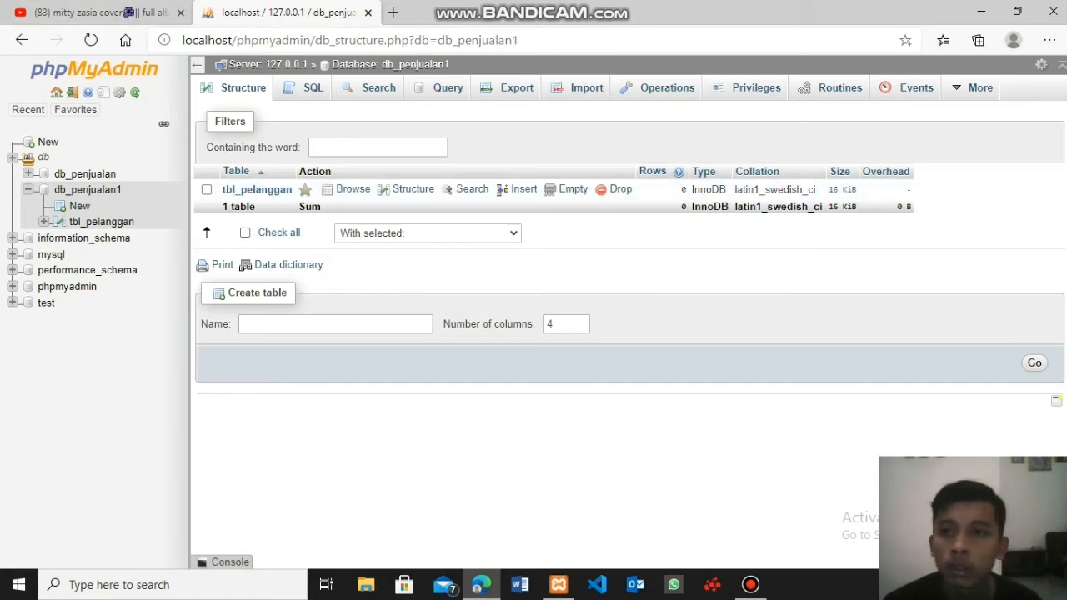
{"action": "left_click", "coordinate": [196, 64]}
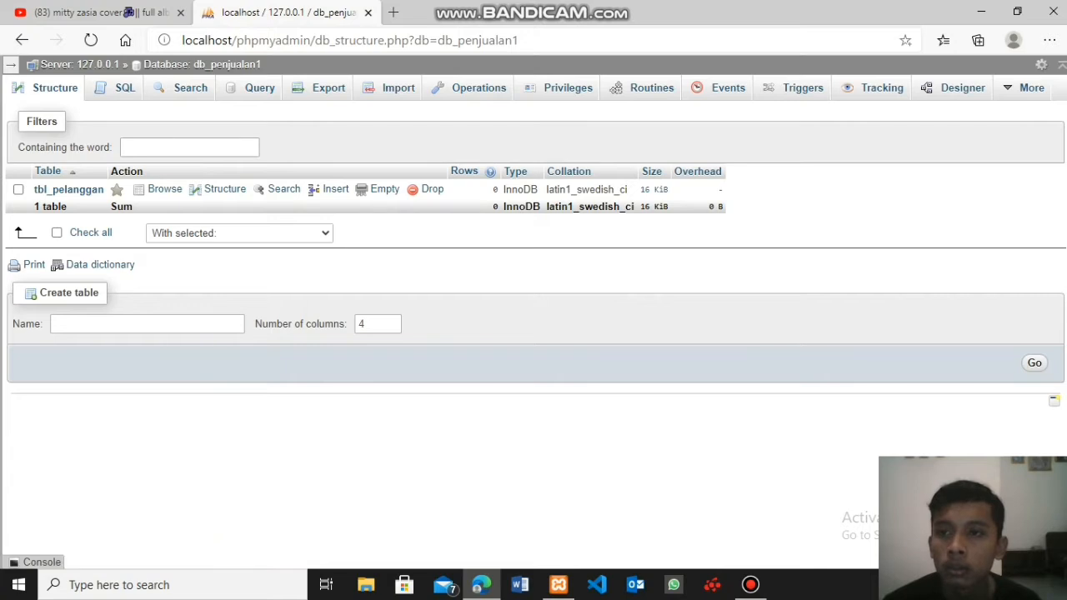
{"action": "left_click", "coordinate": [11, 64]}
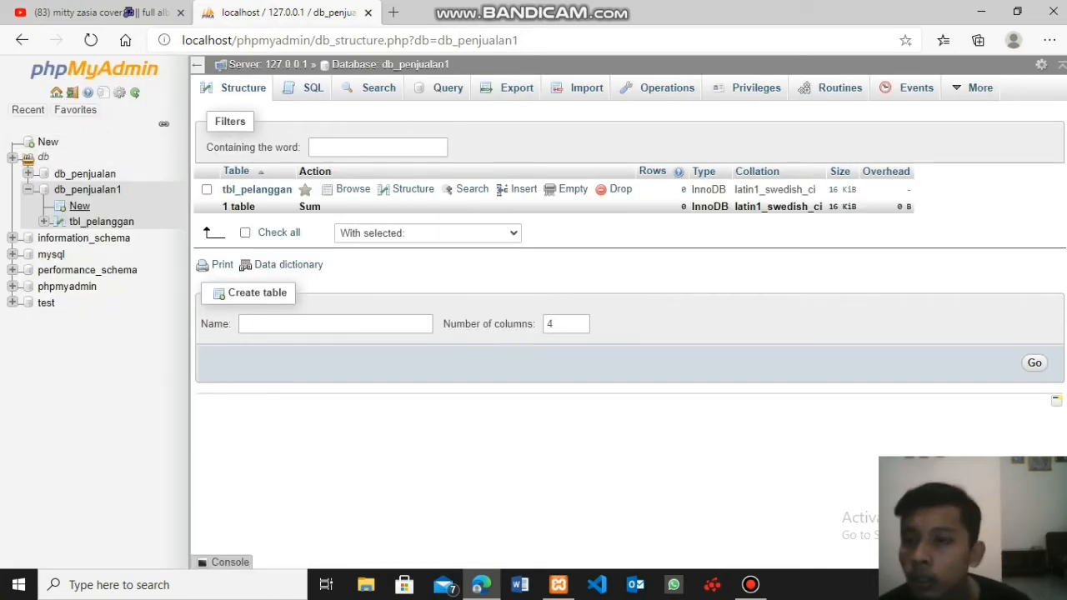
{"action": "left_click", "coordinate": [102, 221]}
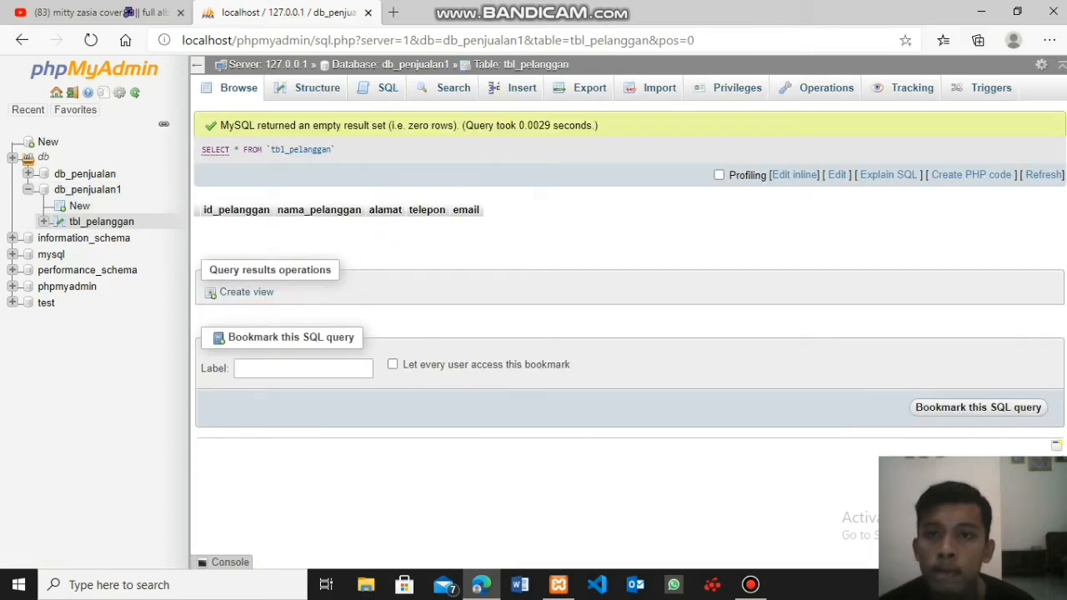
{"action": "left_click", "coordinate": [313, 88]}
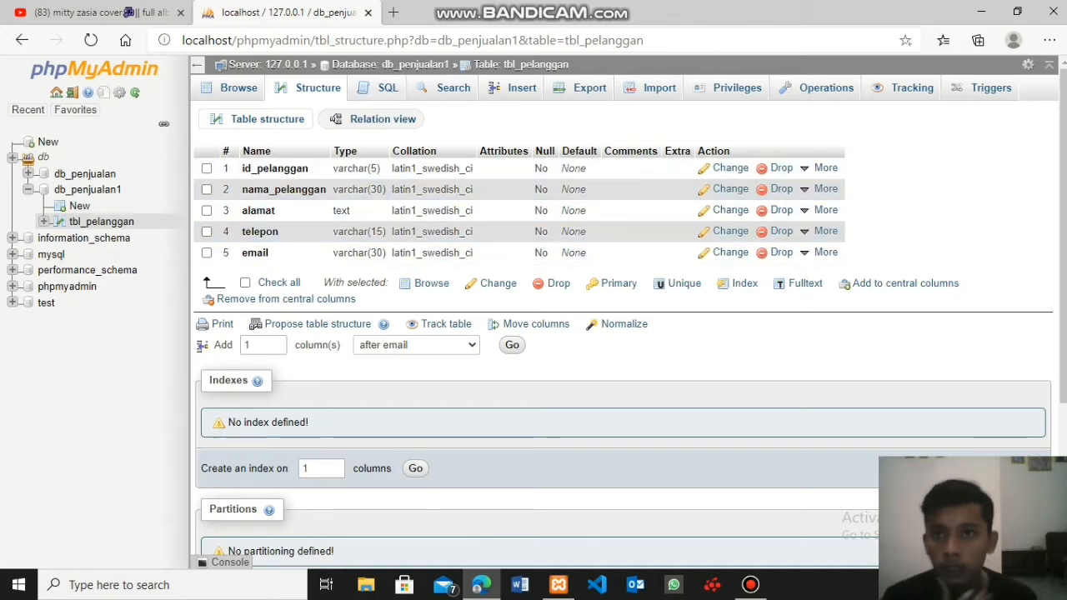
- Make id_pelanggan the primary key of tbl_pelanggan and review the table's indexes and structure
{"action": "left_click", "coordinate": [206, 169]}
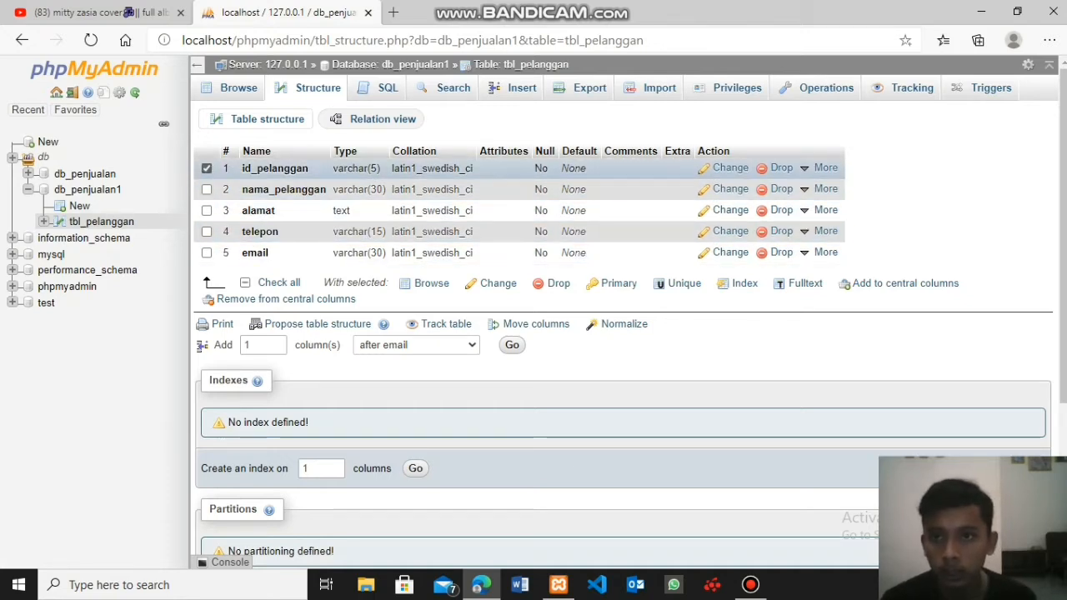
{"action": "mouse_move", "coordinate": [823, 167]}
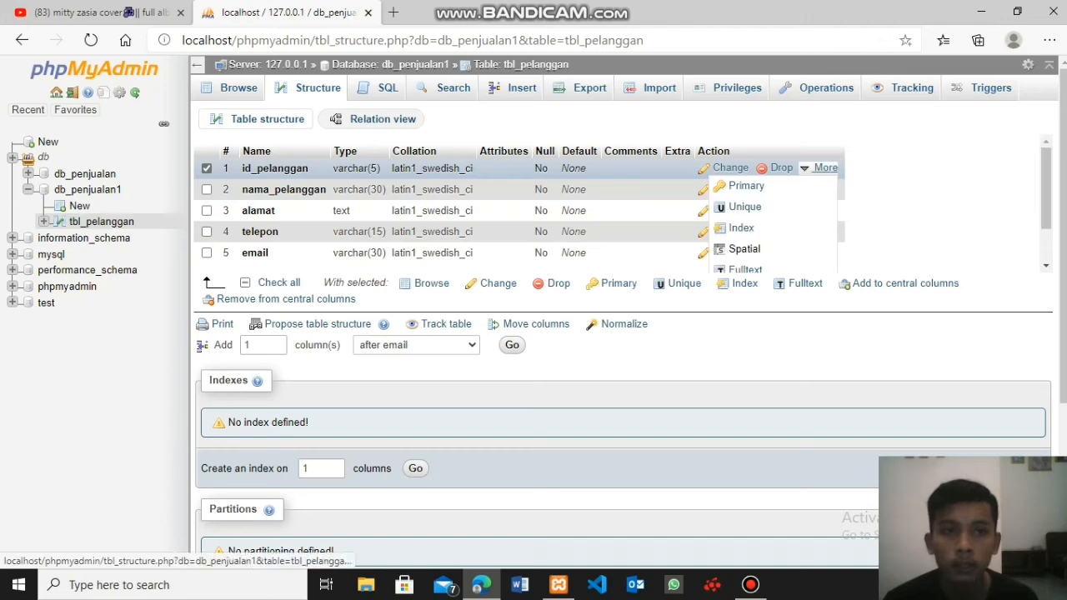
{"action": "left_click", "coordinate": [747, 186]}
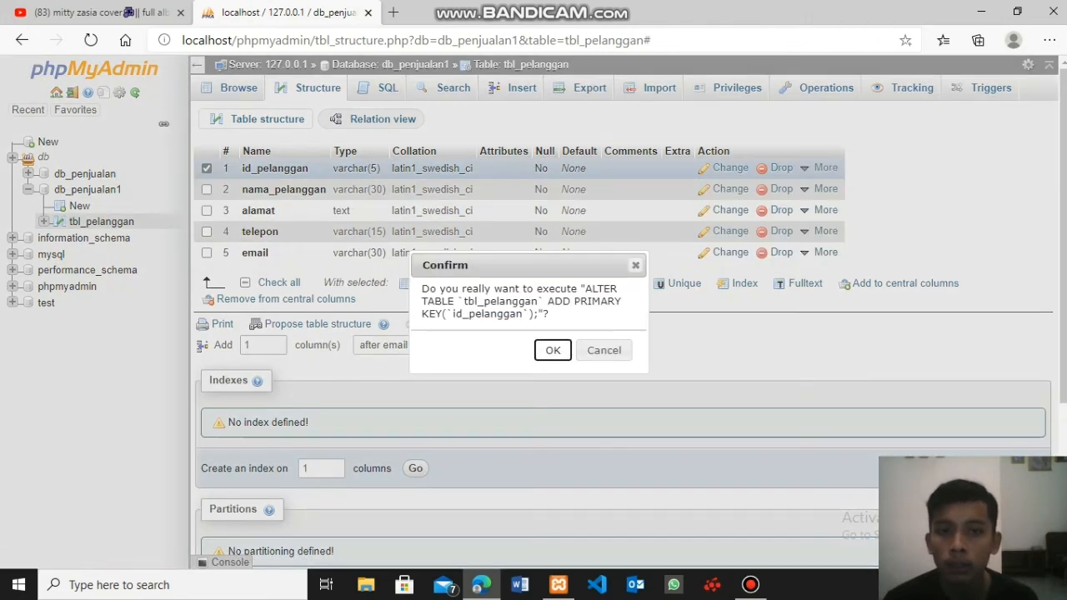
{"action": "key", "text": "Return"}
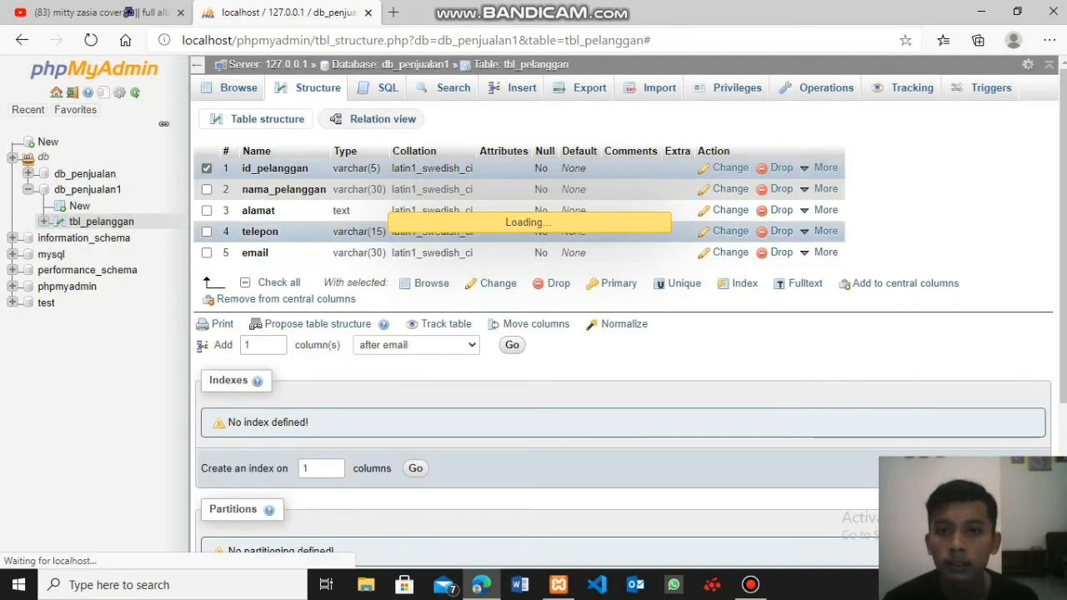
{"action": "scroll", "coordinate": [450, 262], "scroll_direction": "down", "scroll_amount": 2}
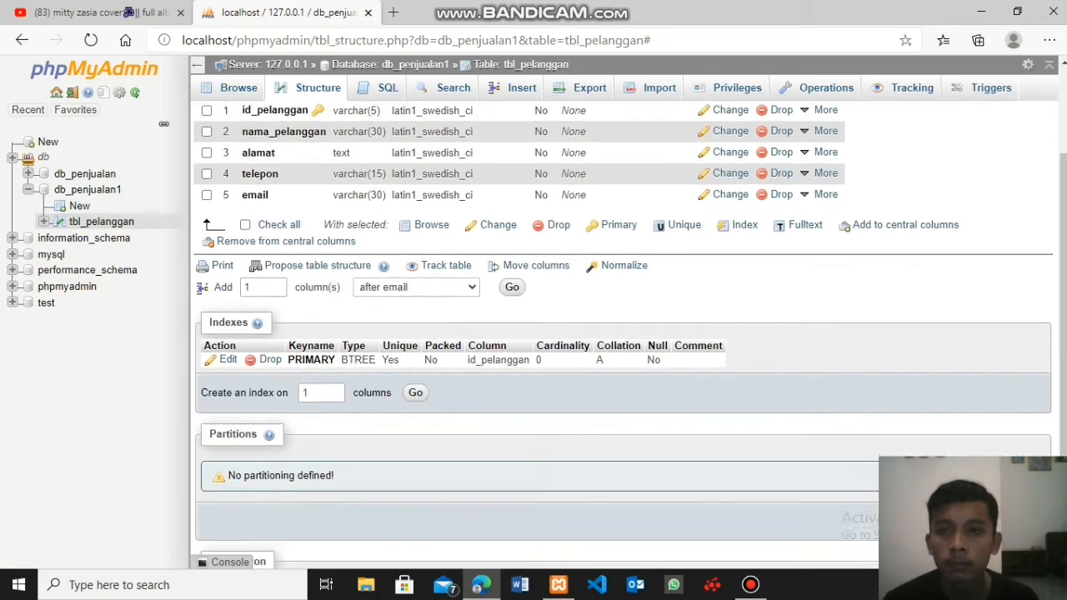
{"action": "scroll", "coordinate": [533, 333], "scroll_direction": "up", "scroll_amount": 2}
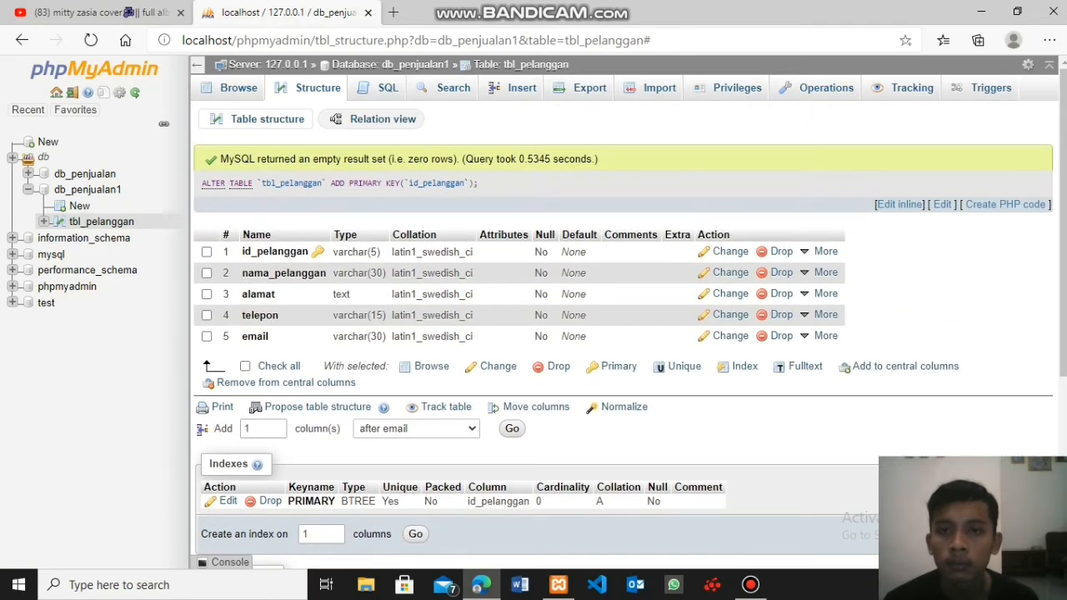
{"action": "scroll", "coordinate": [533, 334], "scroll_direction": "down", "scroll_amount": 4}
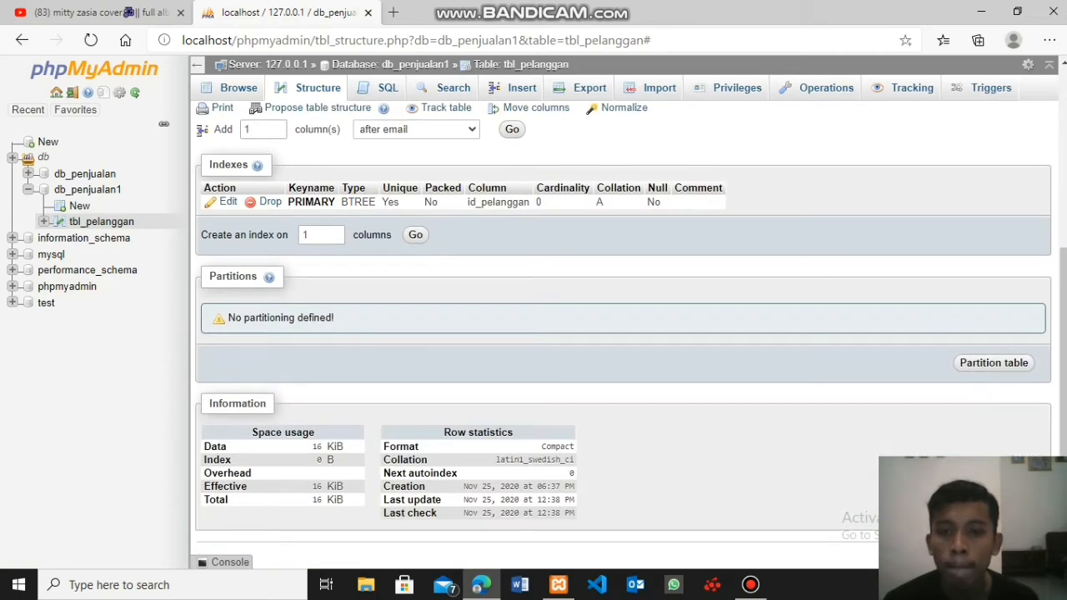
{"action": "scroll", "coordinate": [533, 334], "scroll_direction": "up", "scroll_amount": 3}
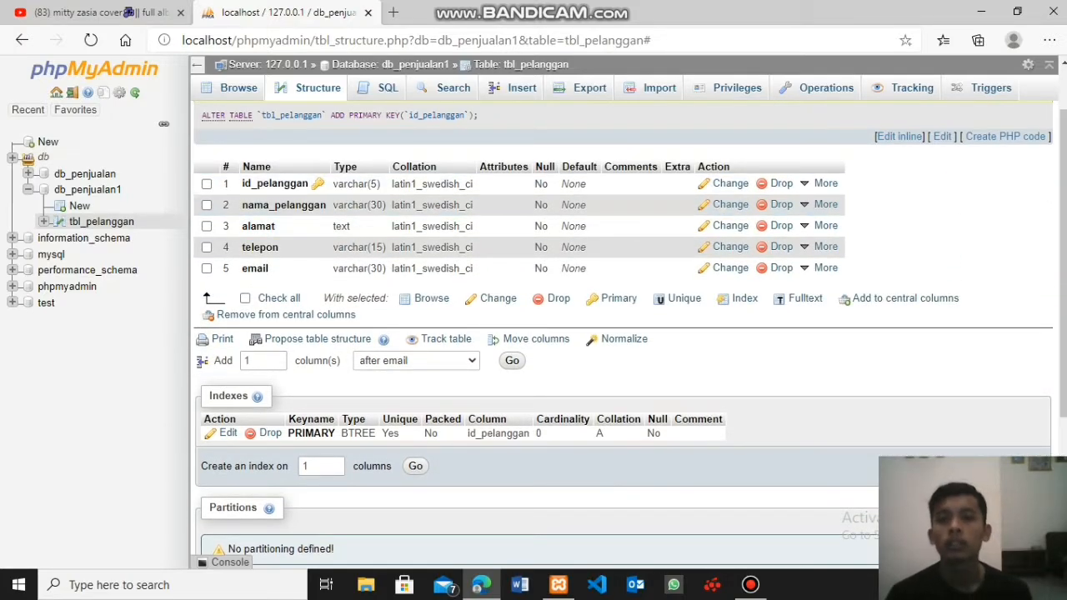
- Start a new record in tbl_pelanggan and fill in the first customer's ID and full name
{"action": "left_click", "coordinate": [515, 87]}
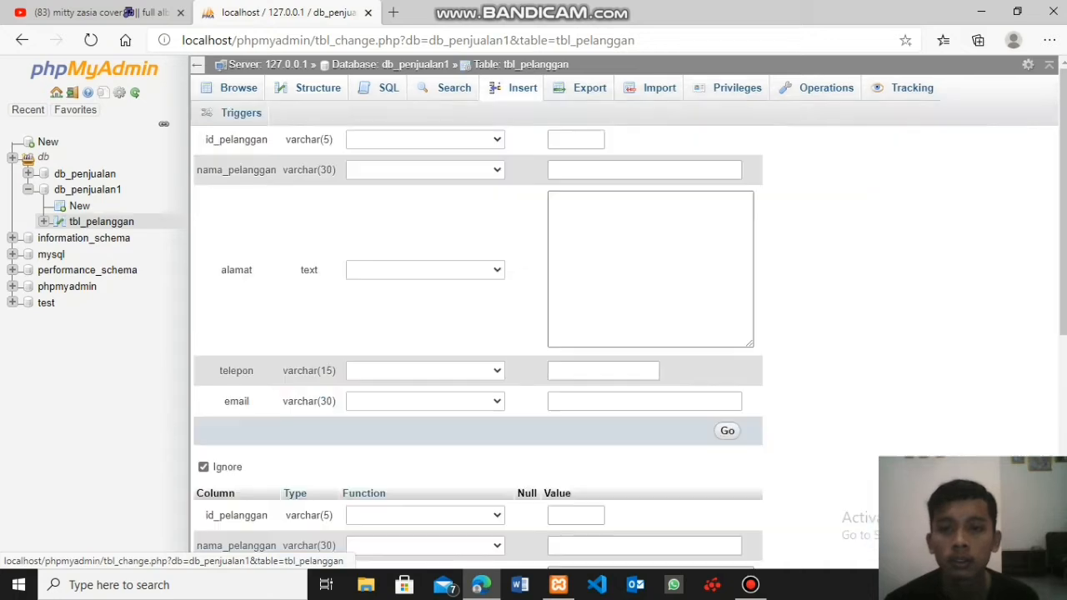
{"action": "left_click", "coordinate": [575, 140]}
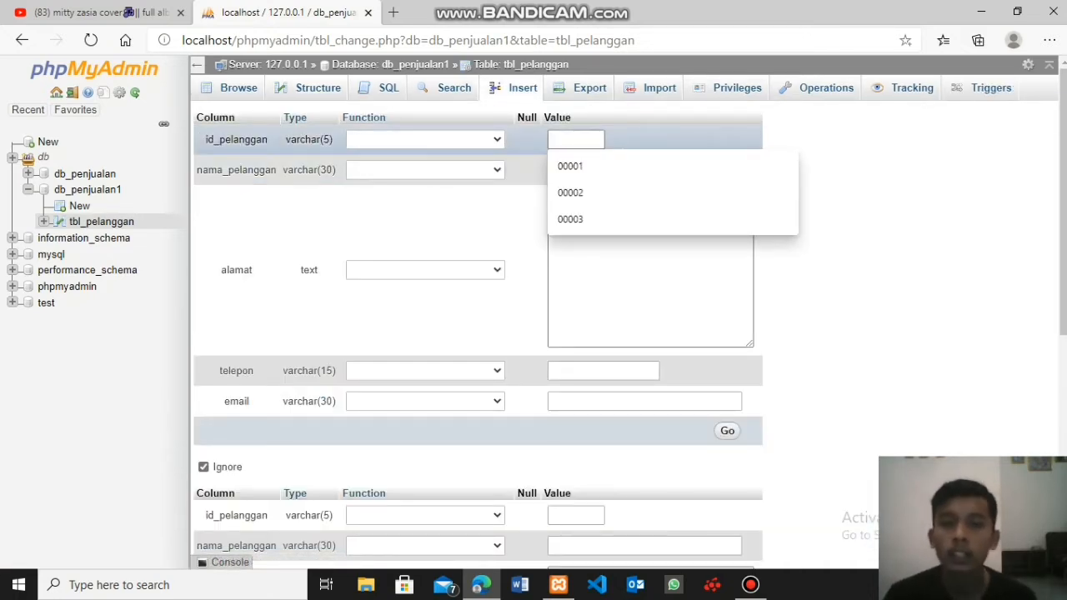
{"action": "type", "text": "000"}
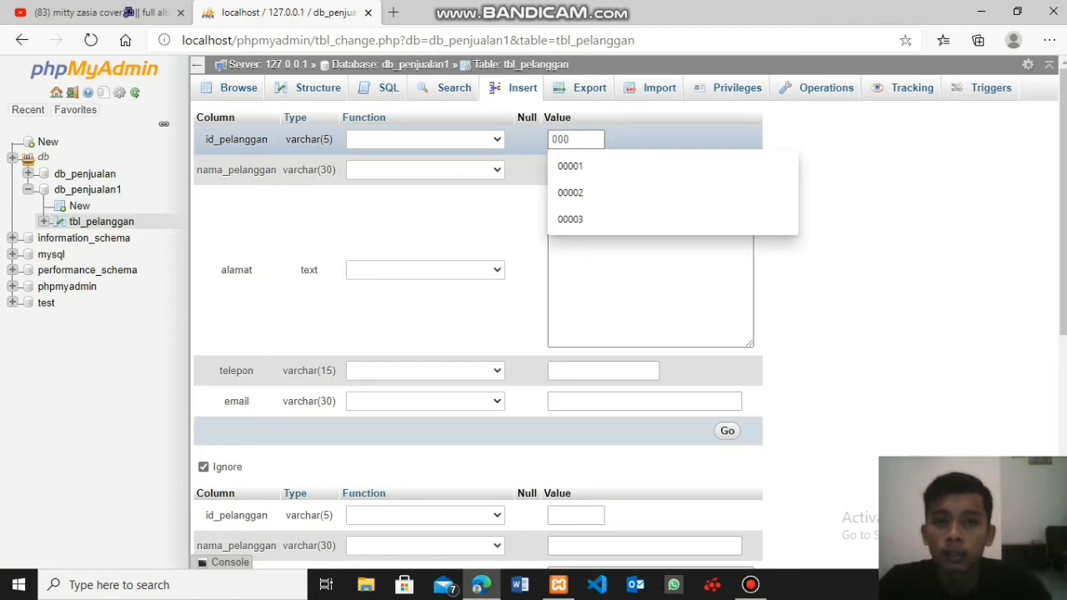
{"action": "key", "text": "BackSpace"}
{"action": "key", "text": "BackSpace"}
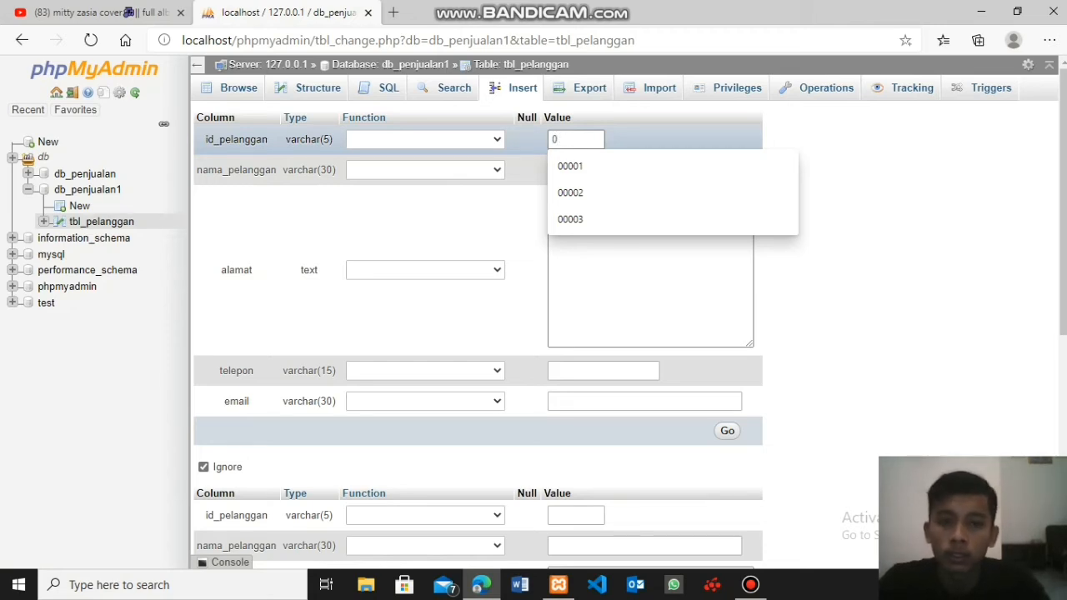
{"action": "key", "text": "BackSpace"}
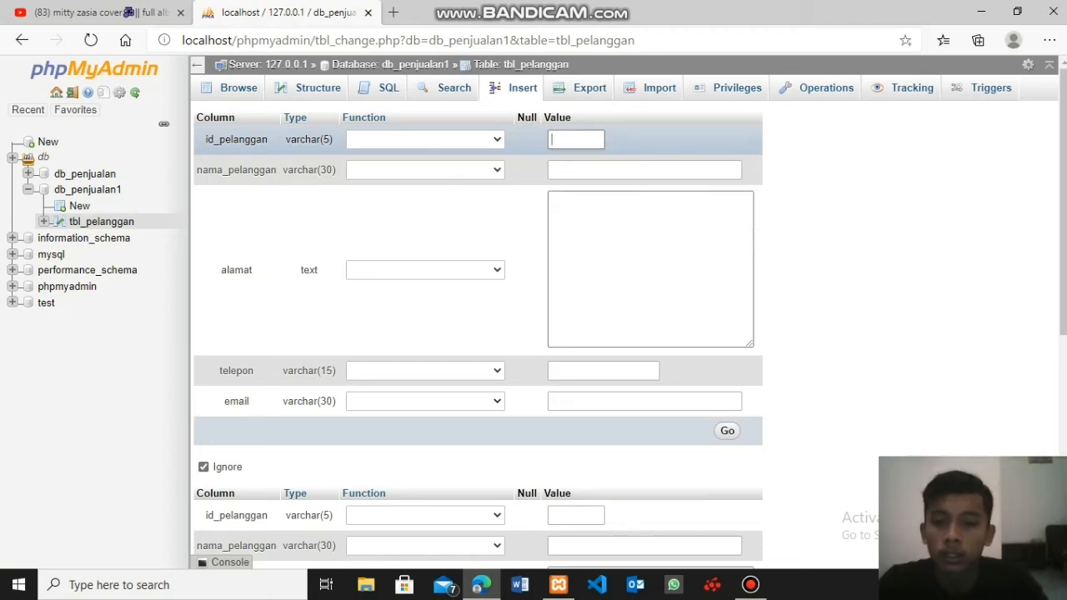
{"action": "type", "text": "1"}
{"action": "left_click", "coordinate": [633, 170]}
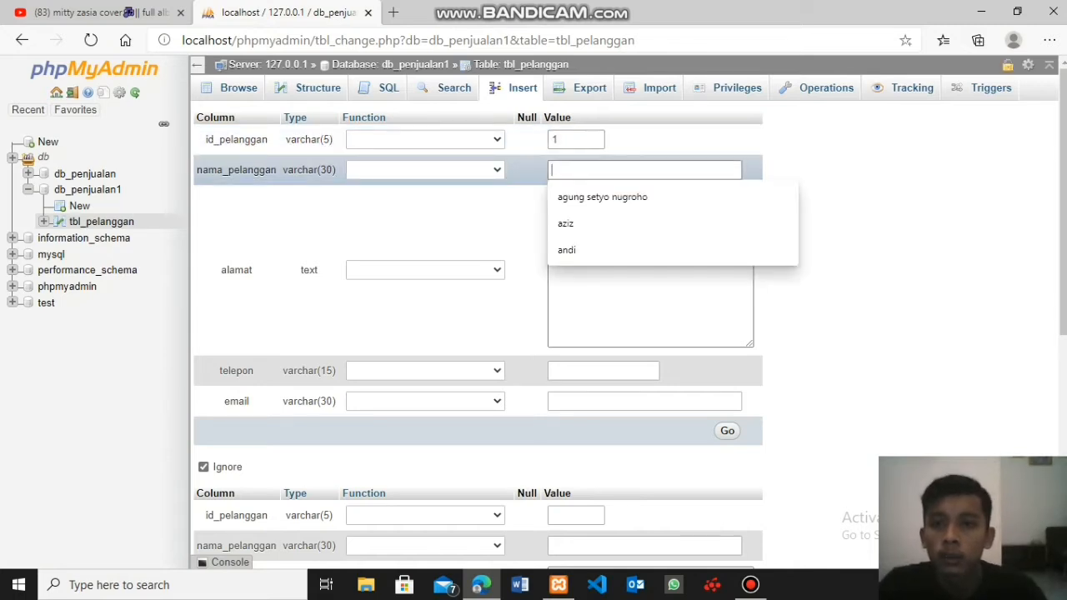
{"action": "key", "text": "Up"}
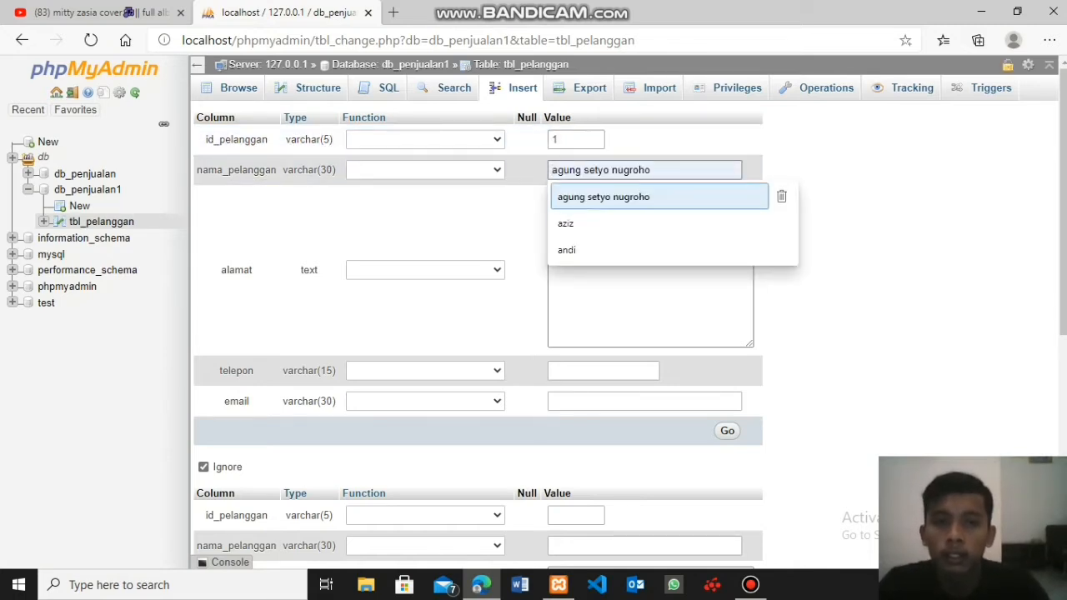
{"action": "key", "text": "Return"}
- Enter the first customer's postal address in alamat and copy the whole address text
{"action": "left_click", "coordinate": [633, 225]}
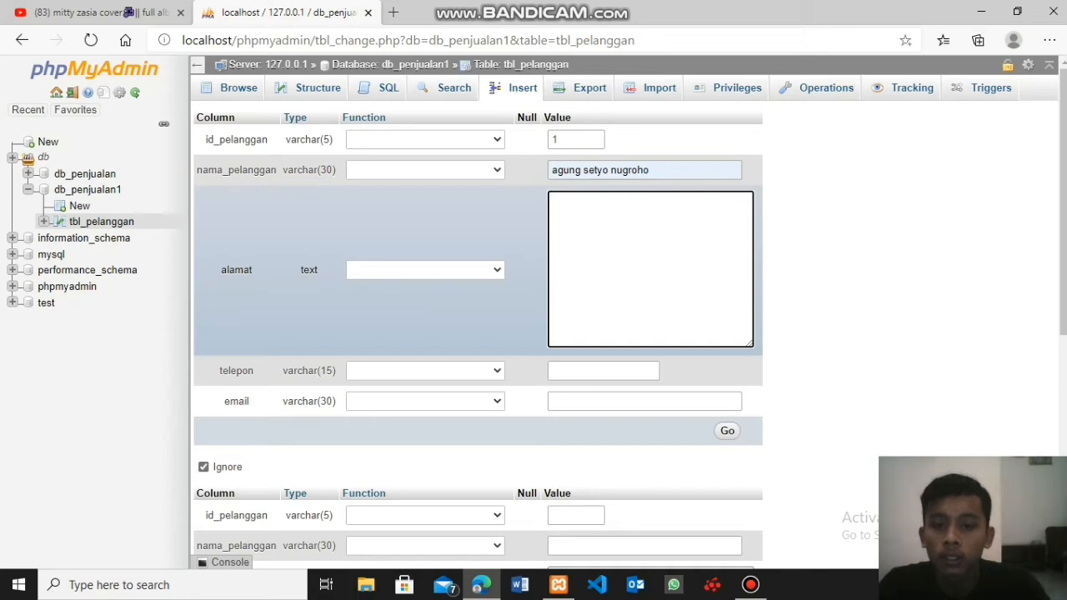
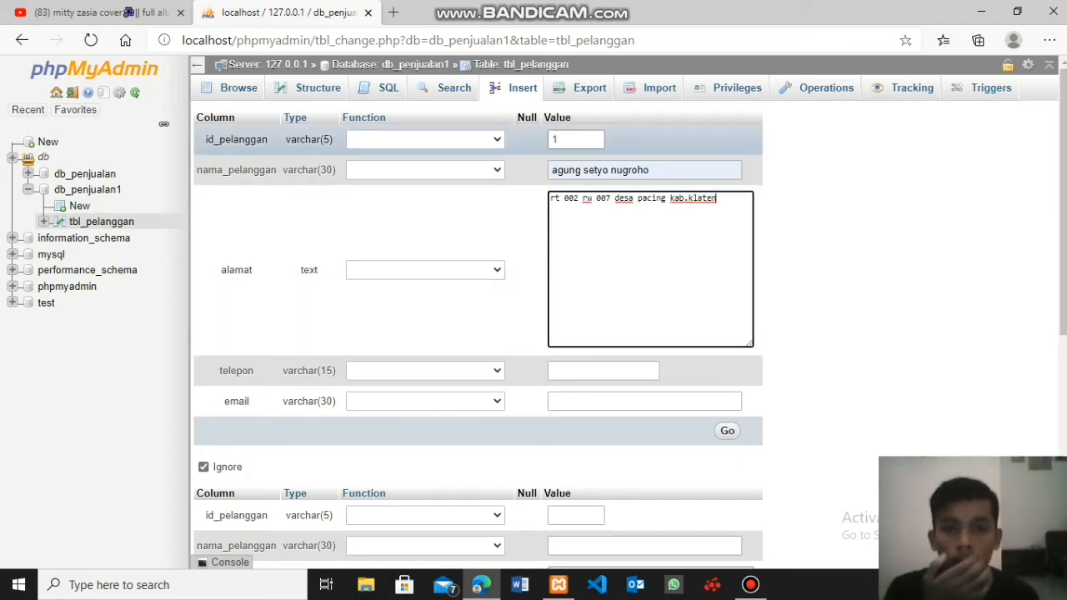
{"action": "left_click_drag", "start_coordinate": [715, 198], "coordinate": [550, 198]}
{"action": "key", "text": "ctrl+c"}
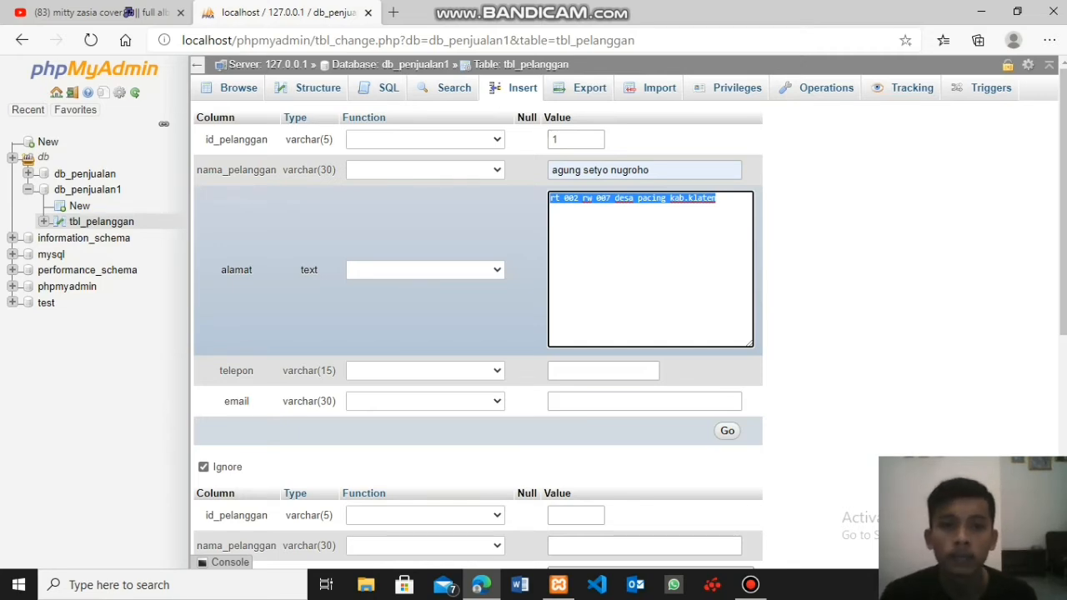
- Fill in the first customer's telepon and email, insert the record, and display the rows of tbl_pelanggan
{"action": "left_click", "coordinate": [596, 370]}
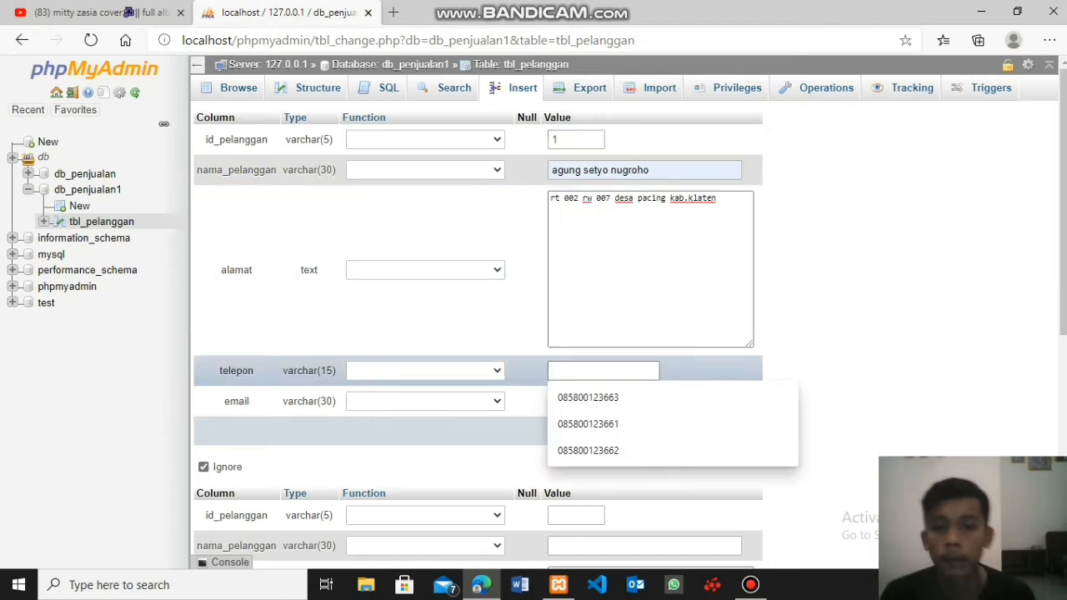
{"action": "left_click", "coordinate": [587, 398]}
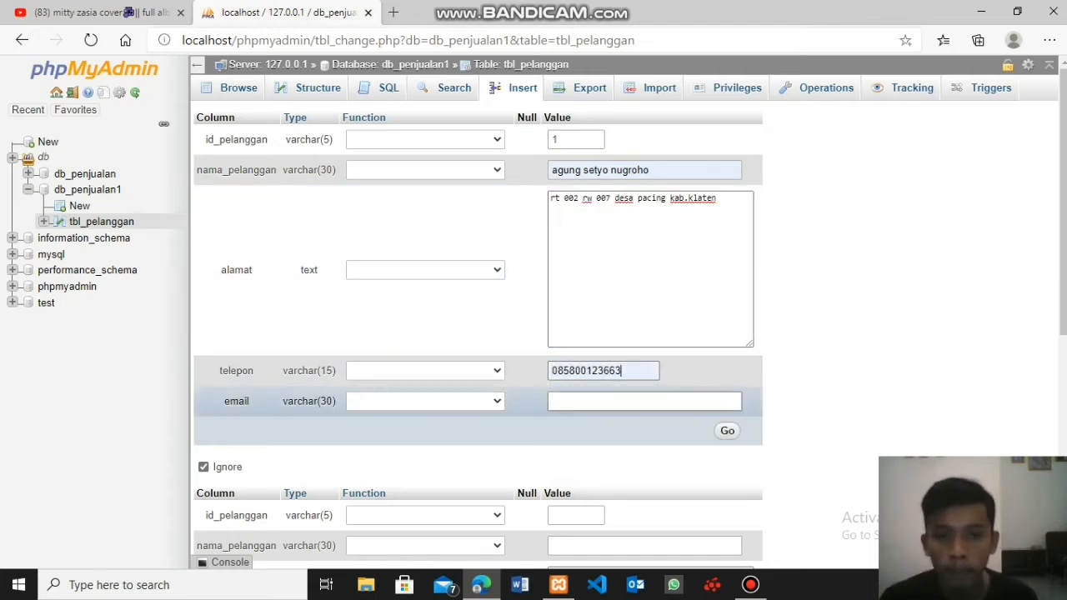
{"action": "left_click", "coordinate": [588, 400]}
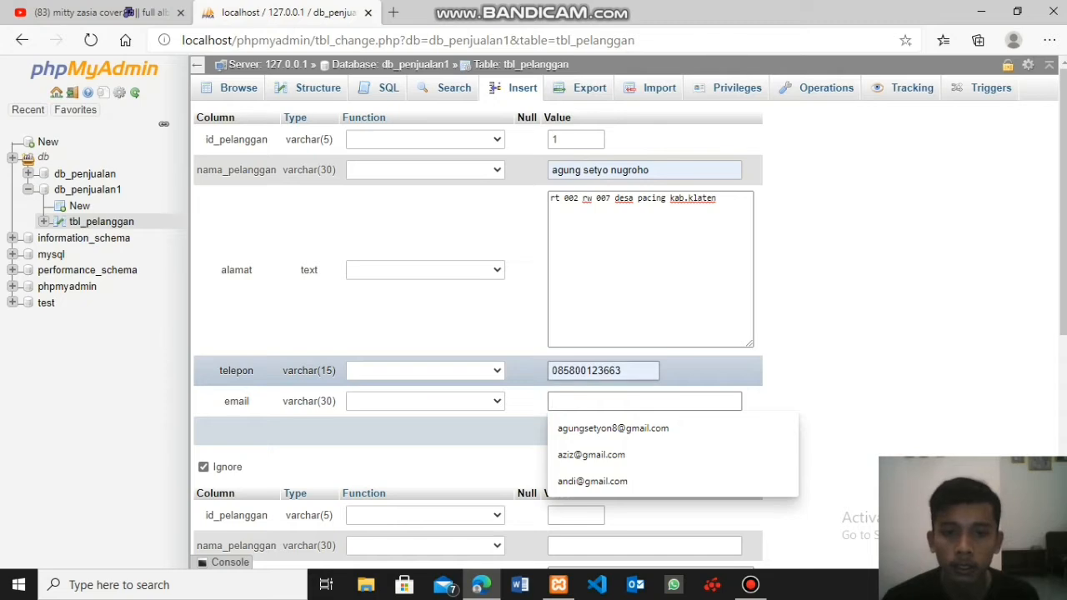
{"action": "left_click", "coordinate": [615, 427]}
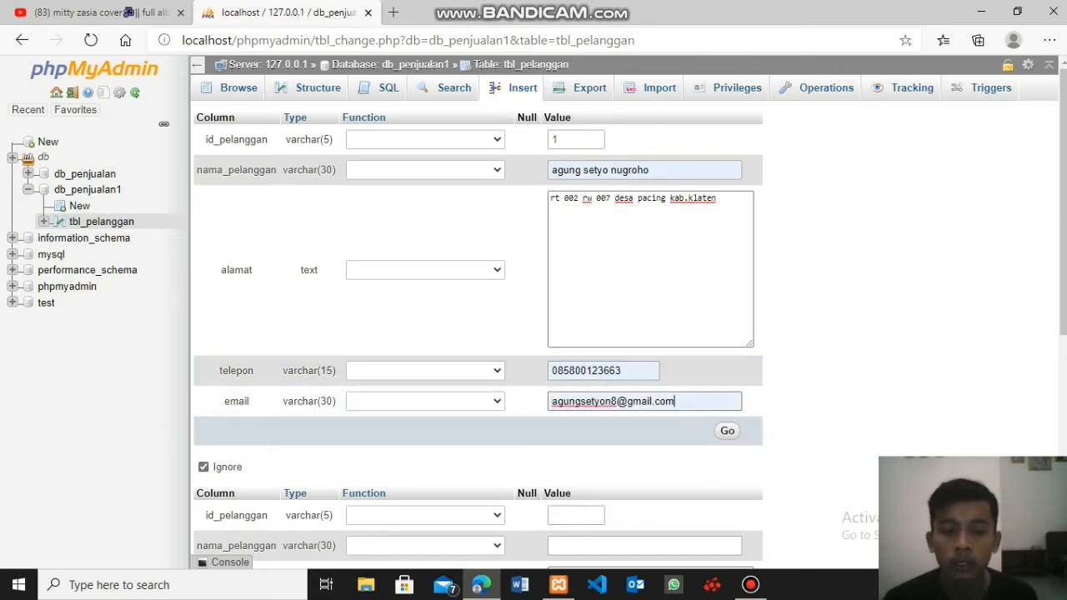
{"action": "left_click", "coordinate": [726, 430]}
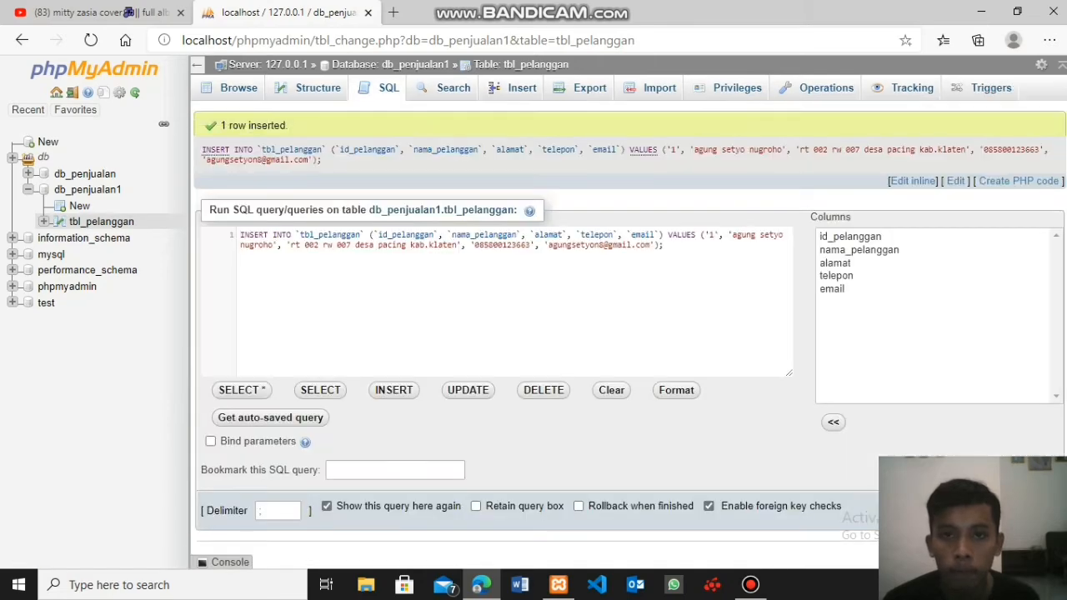
{"action": "left_click", "coordinate": [239, 87]}
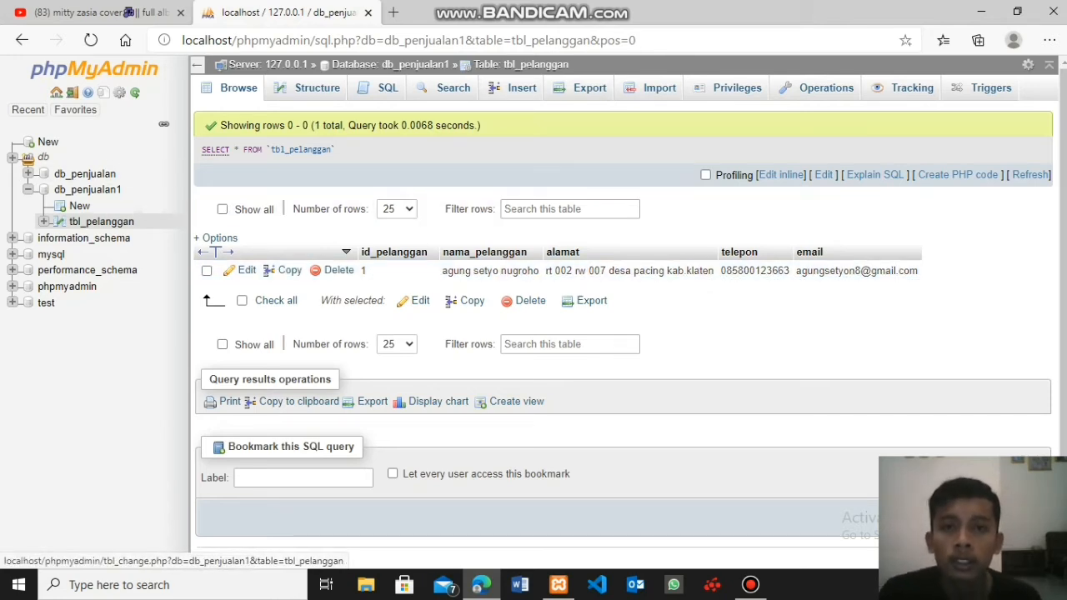
- Start a second record in tbl_pelanggan with the next customer's ID and name, and paste the copied address into alamat
{"action": "left_click", "coordinate": [517, 87]}
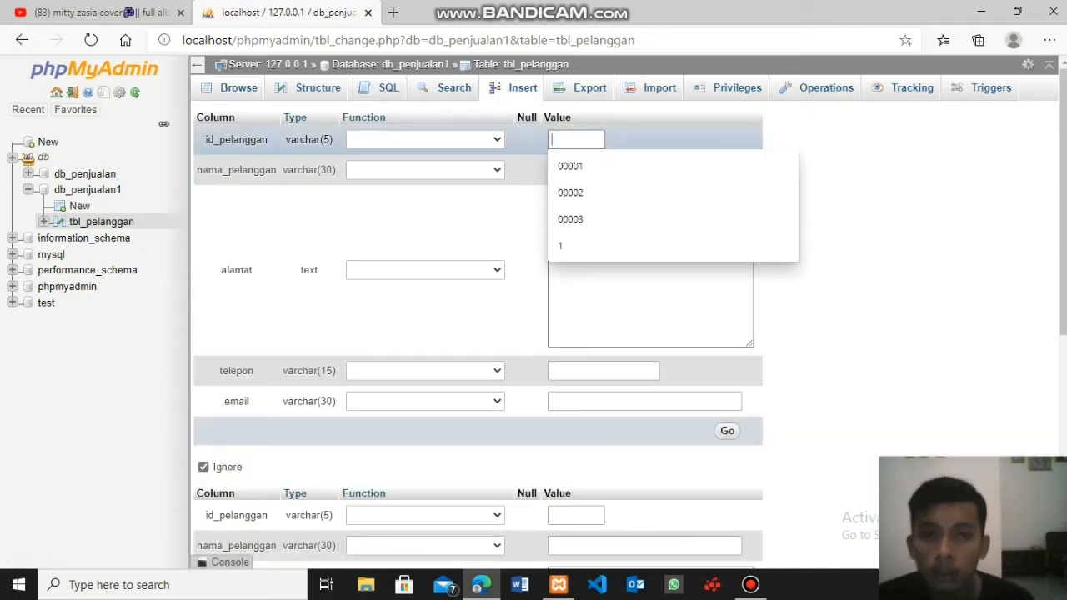
{"action": "type", "text": "2"}
{"action": "key", "text": "Tab"}
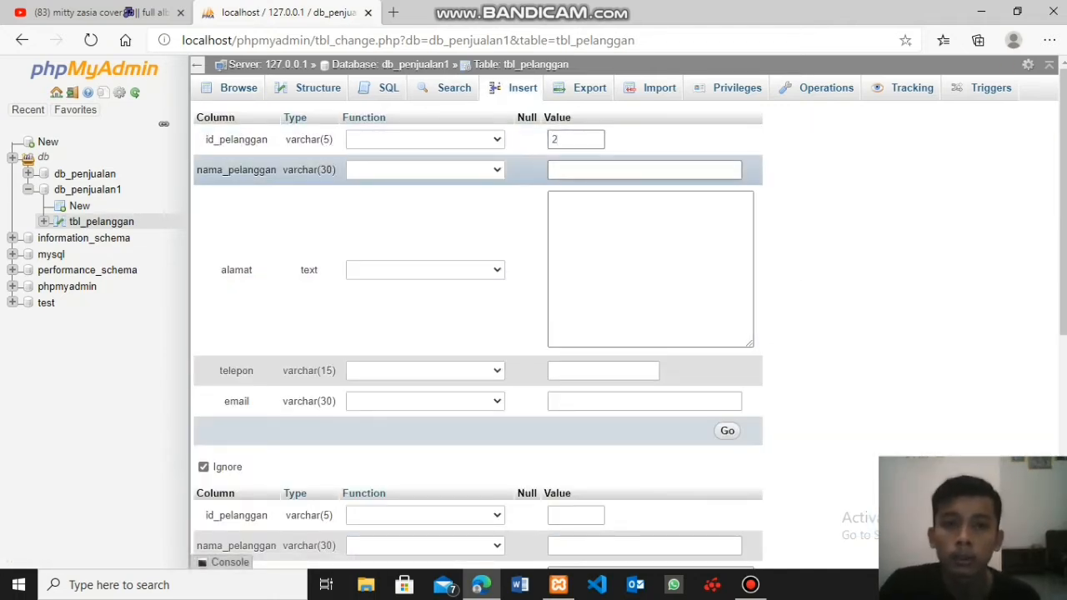
{"action": "key", "text": "Down"}
{"action": "key", "text": "Down"}
{"action": "key", "text": "Return"}
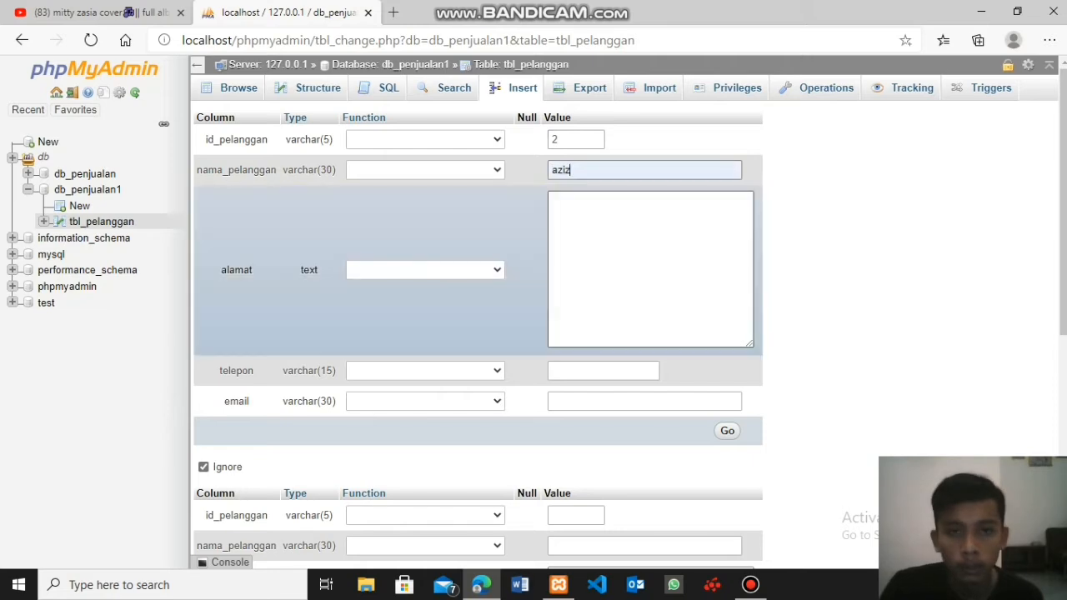
{"action": "key", "text": "Tab"}
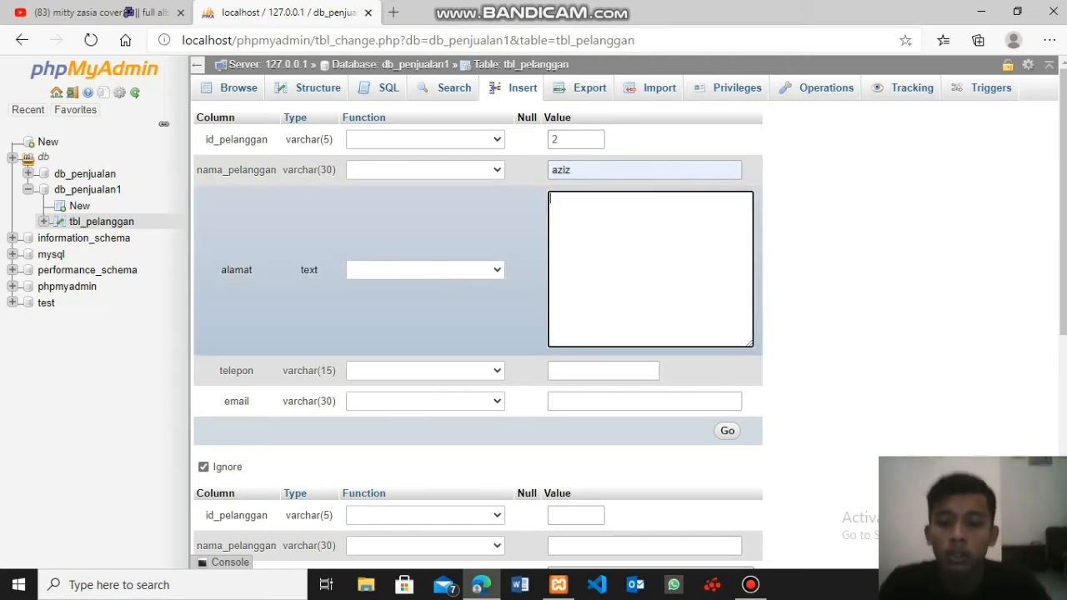
{"action": "key", "text": "ctrl+v"}
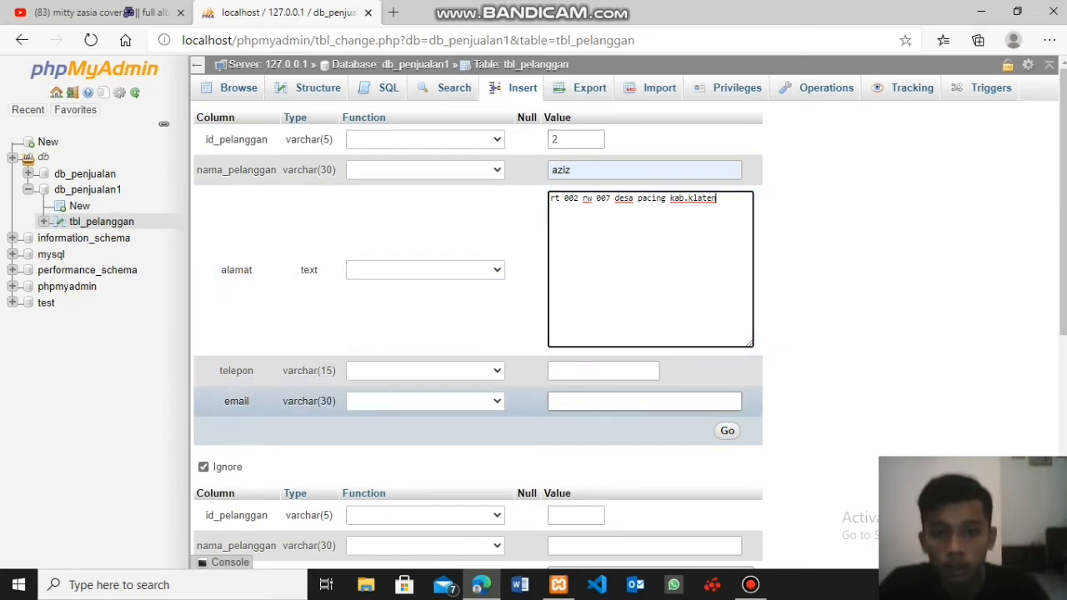
- Fill in the second customer's telepon and email, insert the record, and display the rows of tbl_pelanggan
{"action": "left_click", "coordinate": [604, 371]}
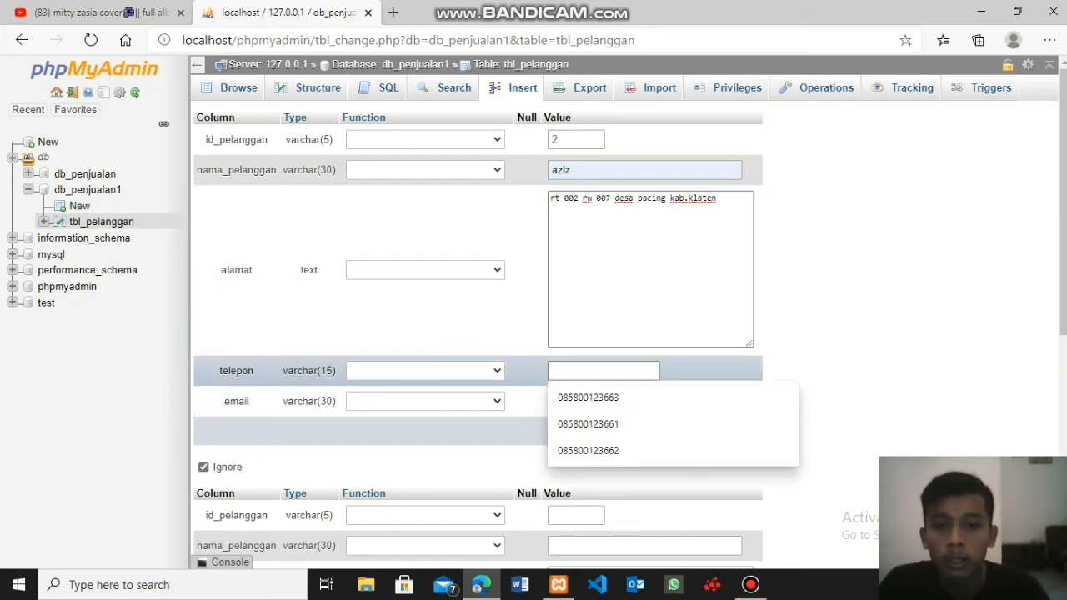
{"action": "left_click", "coordinate": [587, 424]}
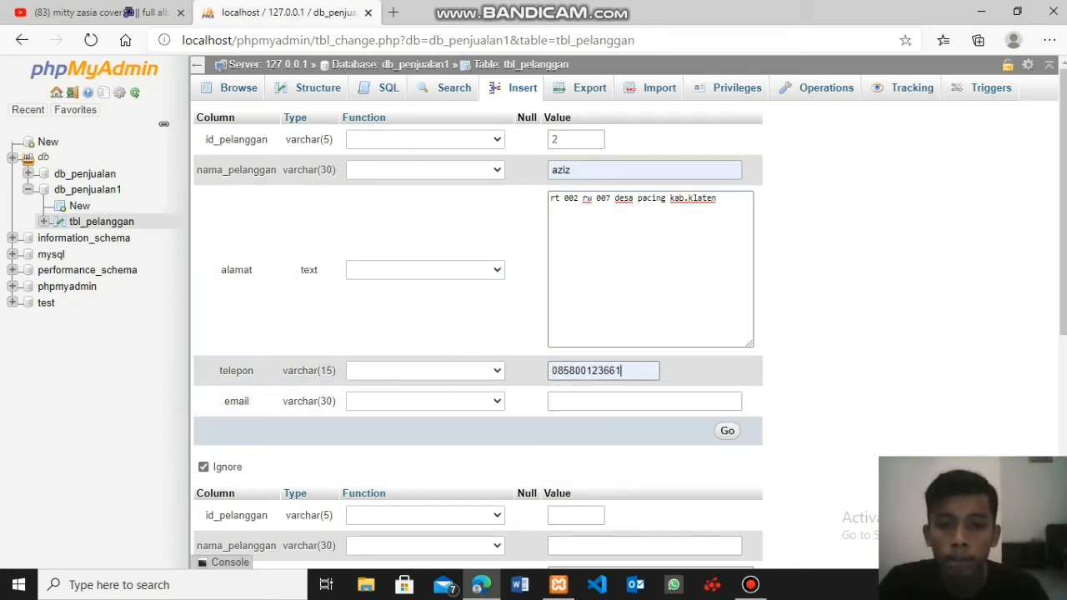
{"action": "left_click", "coordinate": [604, 401]}
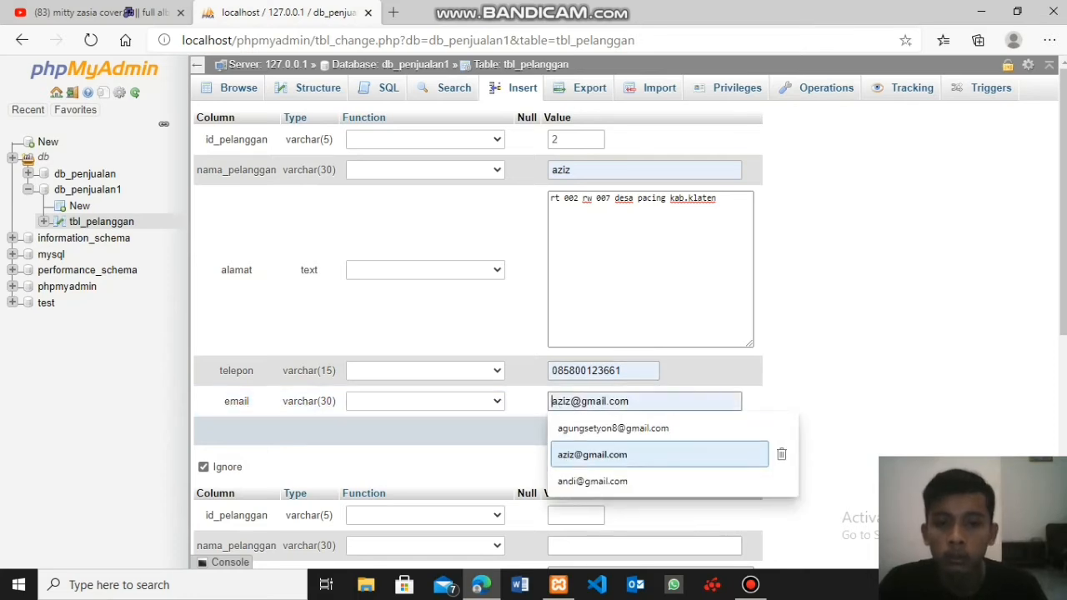
{"action": "key", "text": "Return"}
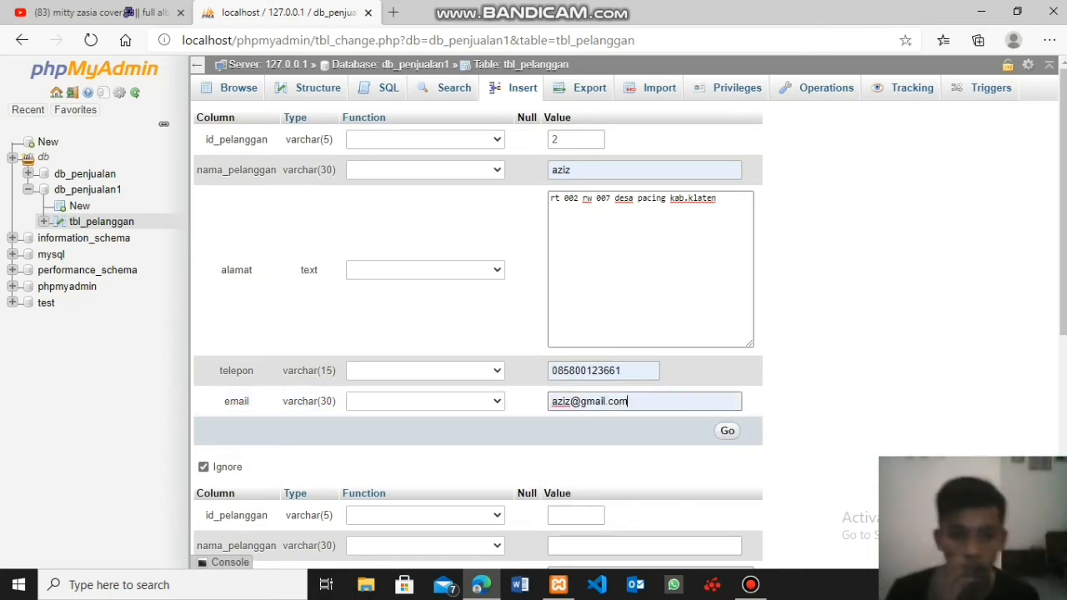
{"action": "key", "text": "Return"}
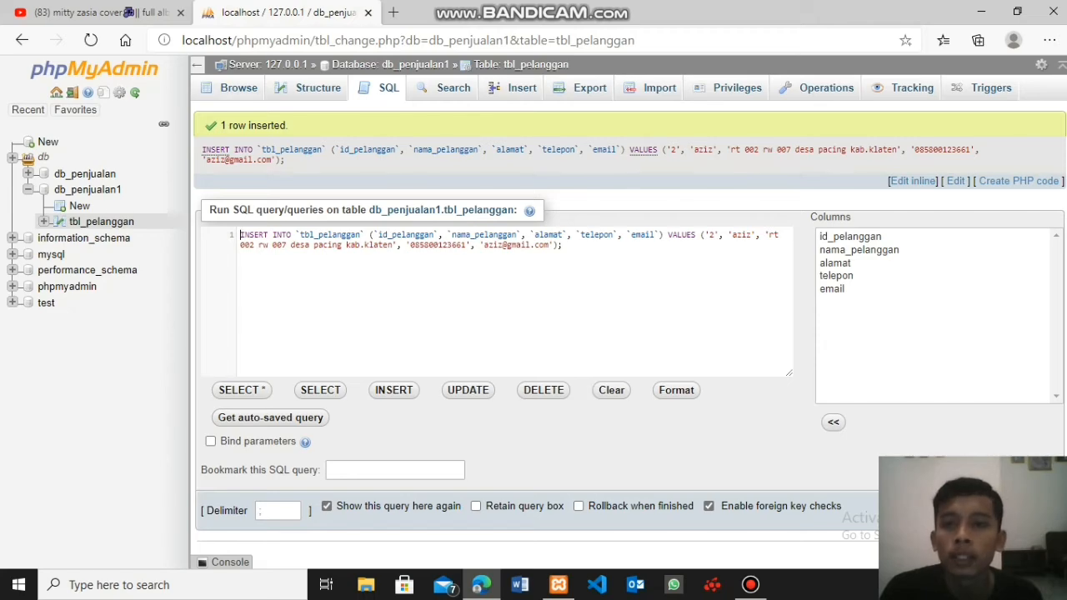
{"action": "left_click", "coordinate": [238, 87]}
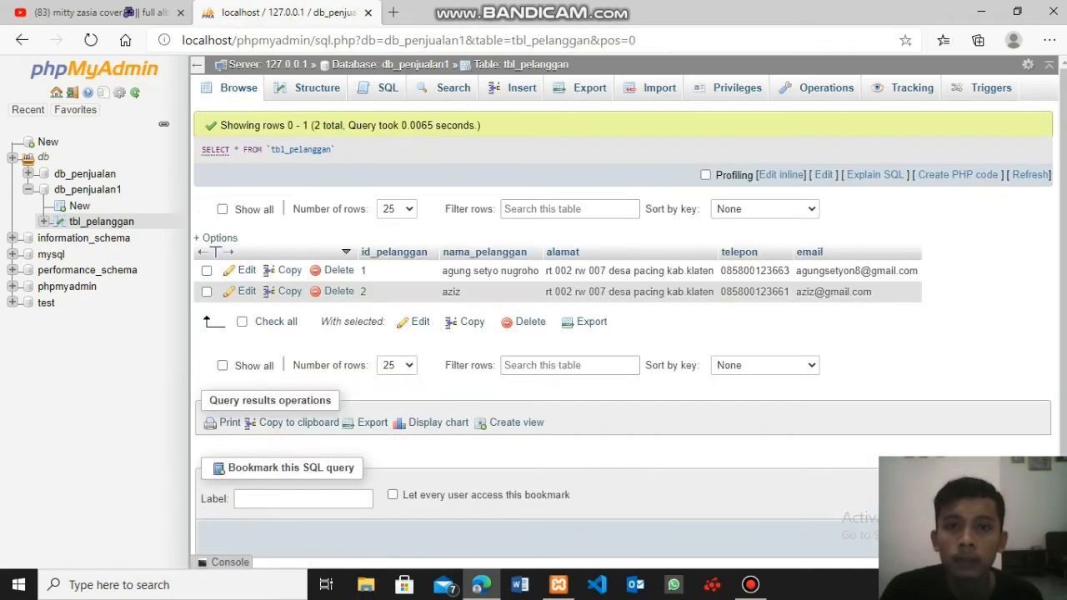
- Start a third record in tbl_pelanggan with that customer's ID and name, and paste the copied address into alamat
{"action": "left_click", "coordinate": [516, 88]}
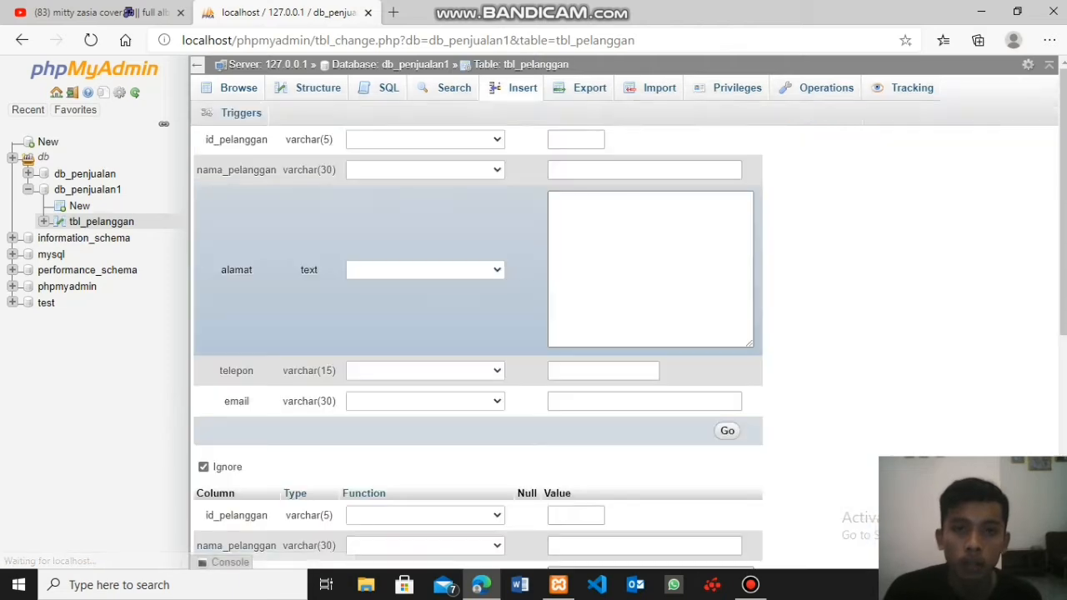
{"action": "left_click", "coordinate": [575, 139]}
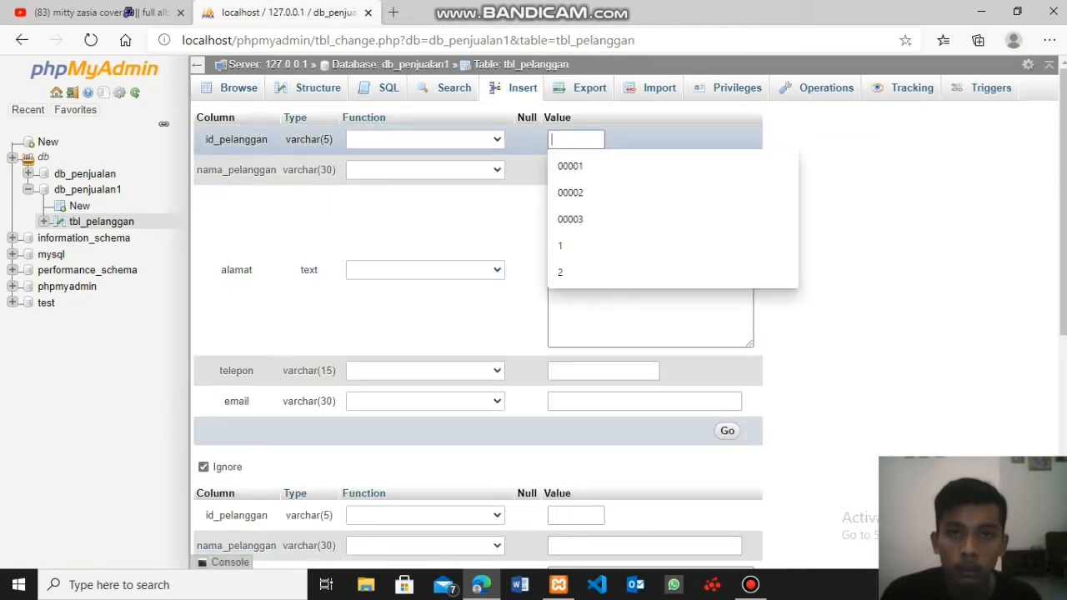
{"action": "type", "text": "3"}
{"action": "left_click", "coordinate": [614, 170]}
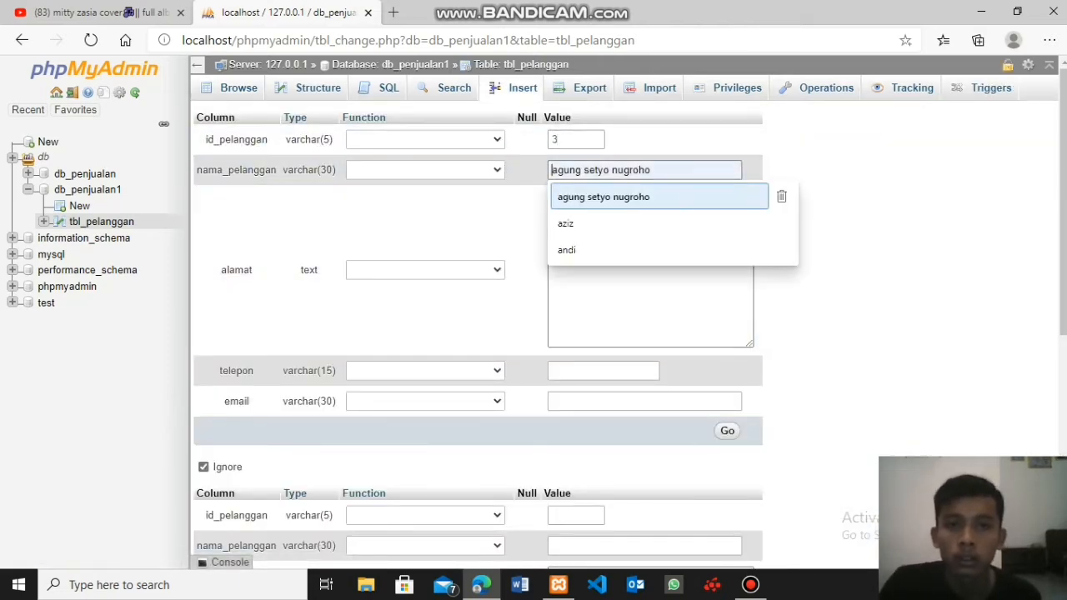
{"action": "left_click", "coordinate": [583, 250]}
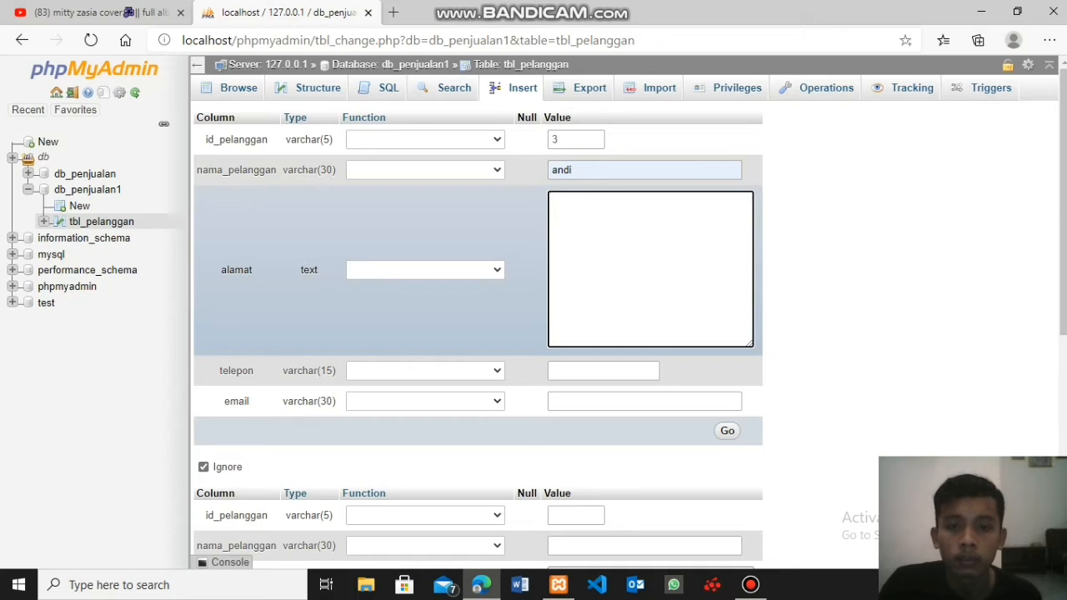
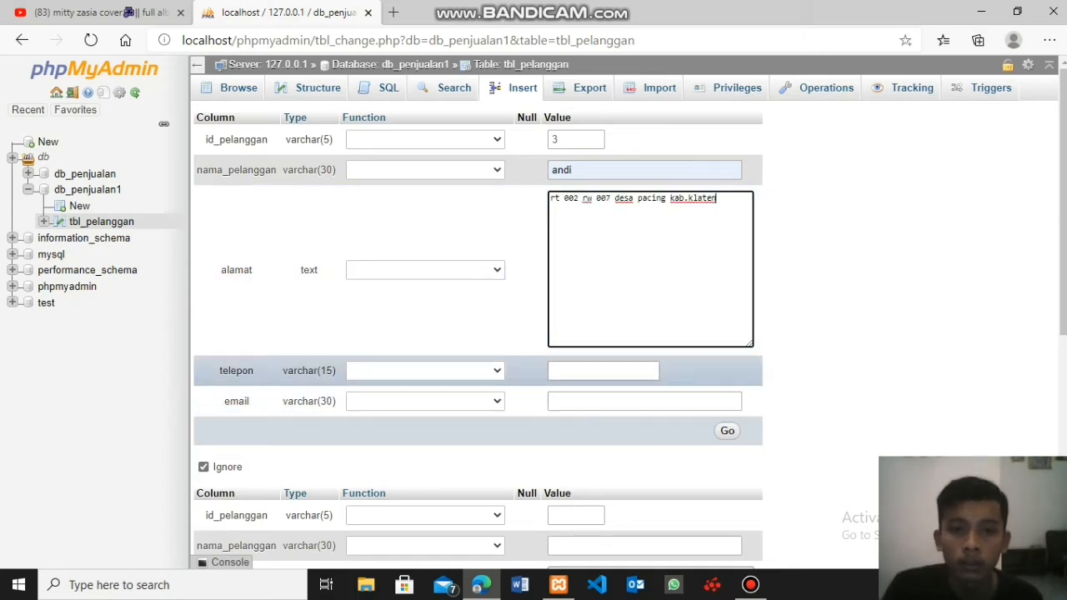
- Fill in the third customer's telepon and email, insert the record, and display the rows of tbl_pelanggan
{"action": "left_click", "coordinate": [603, 371]}
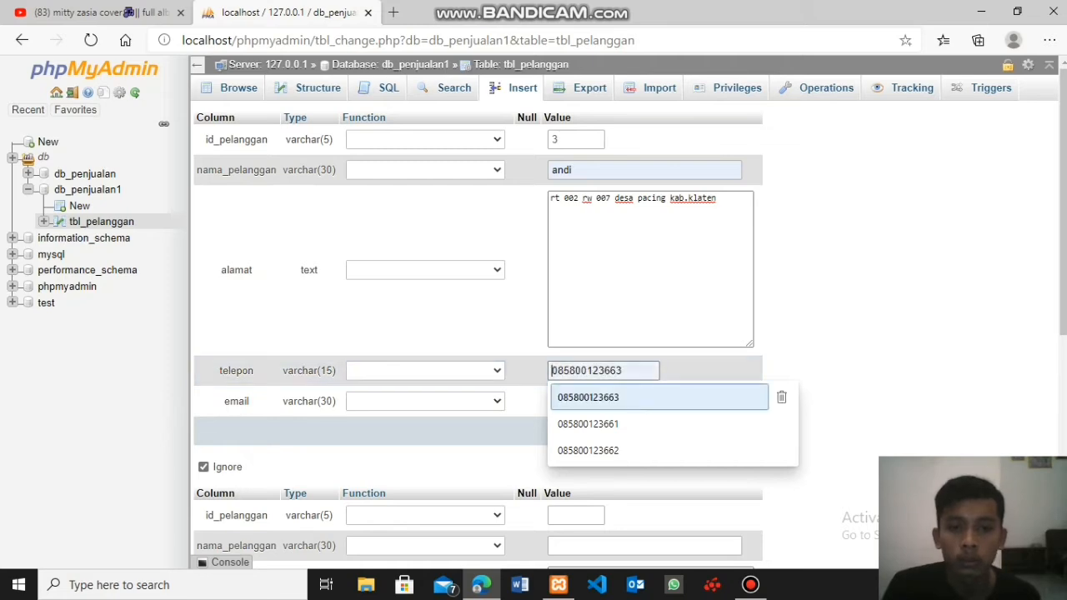
{"action": "left_click", "coordinate": [588, 451]}
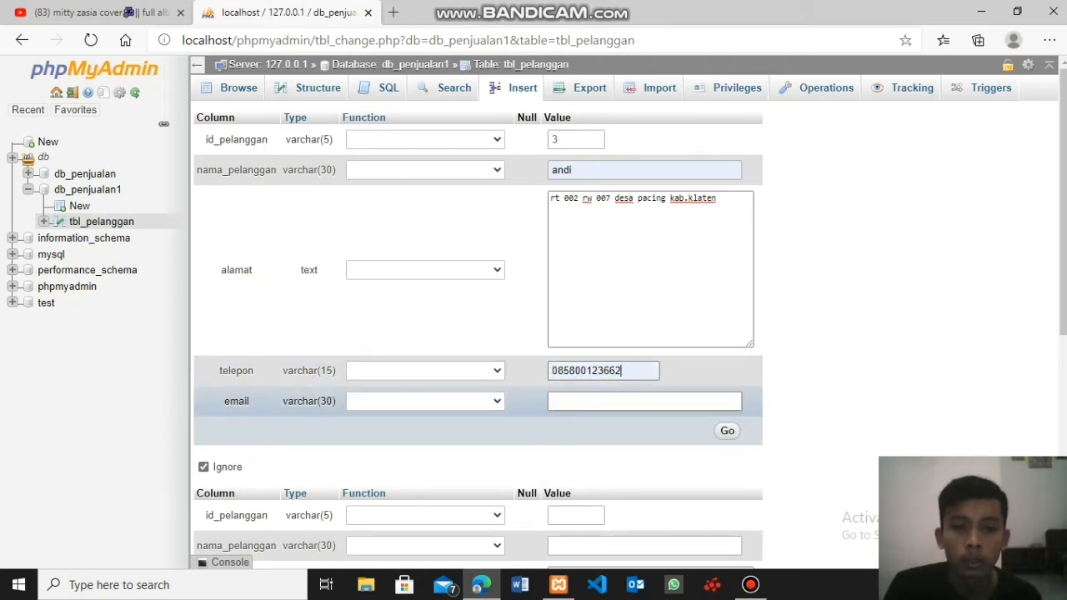
{"action": "key", "text": "BackSpace"}
{"action": "type", "text": "4"}
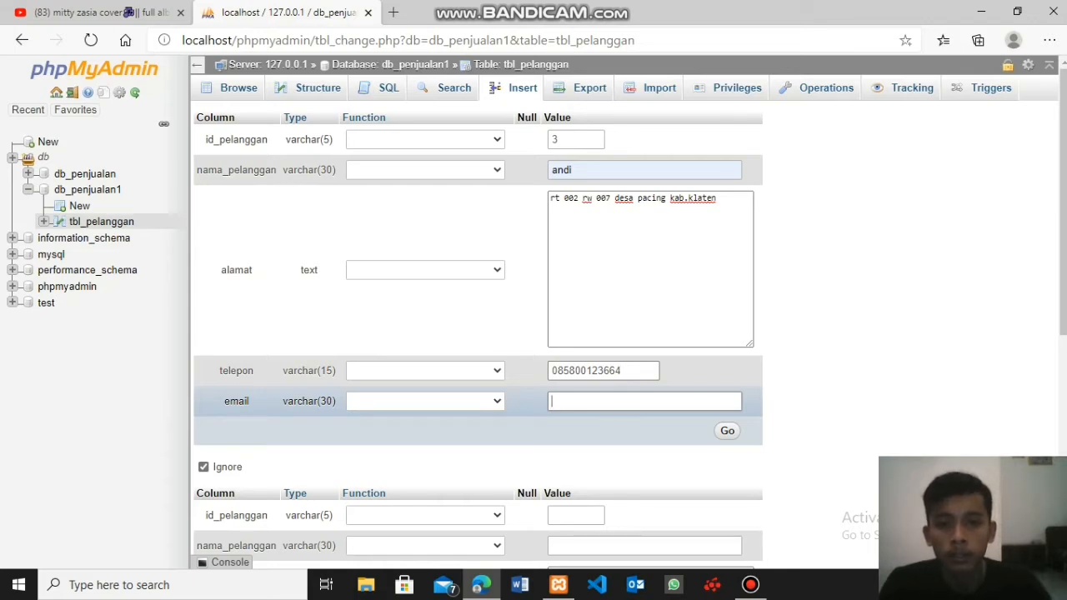
{"action": "left_click", "coordinate": [592, 480]}
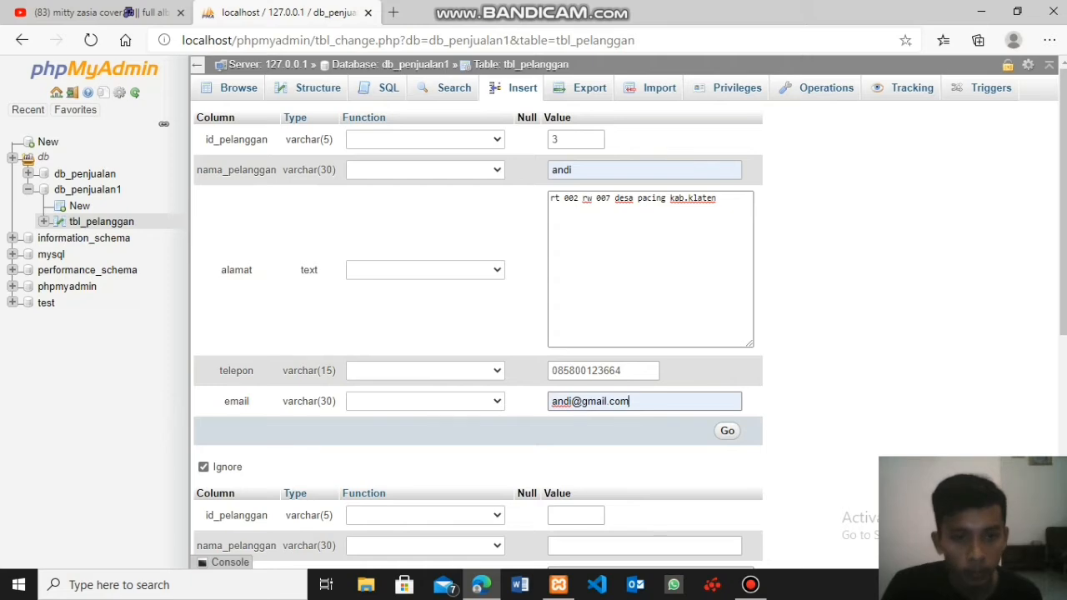
{"action": "left_click", "coordinate": [727, 431]}
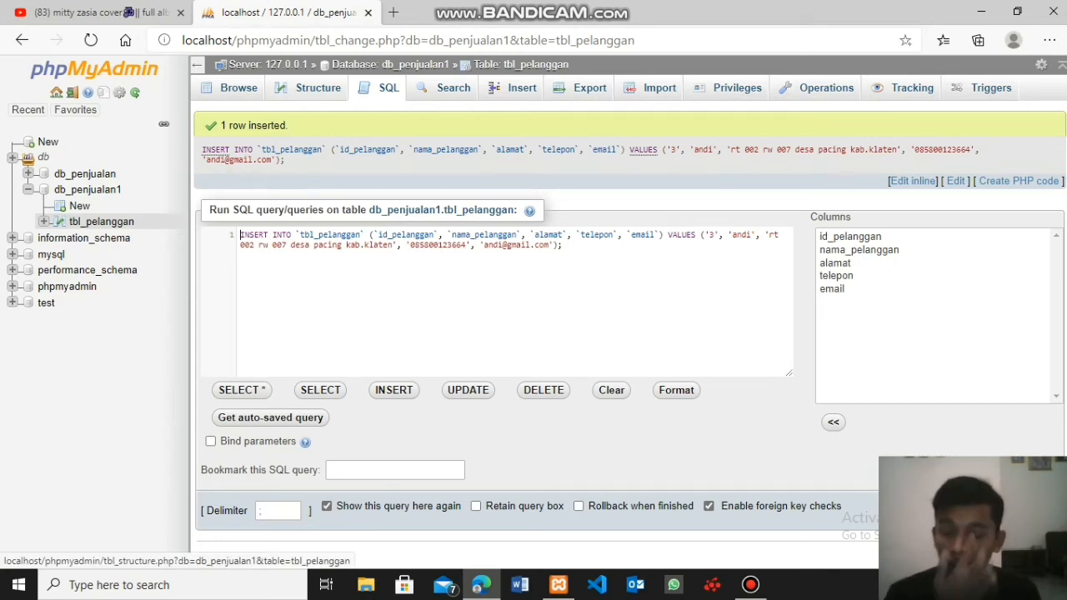
{"action": "left_click", "coordinate": [238, 88]}
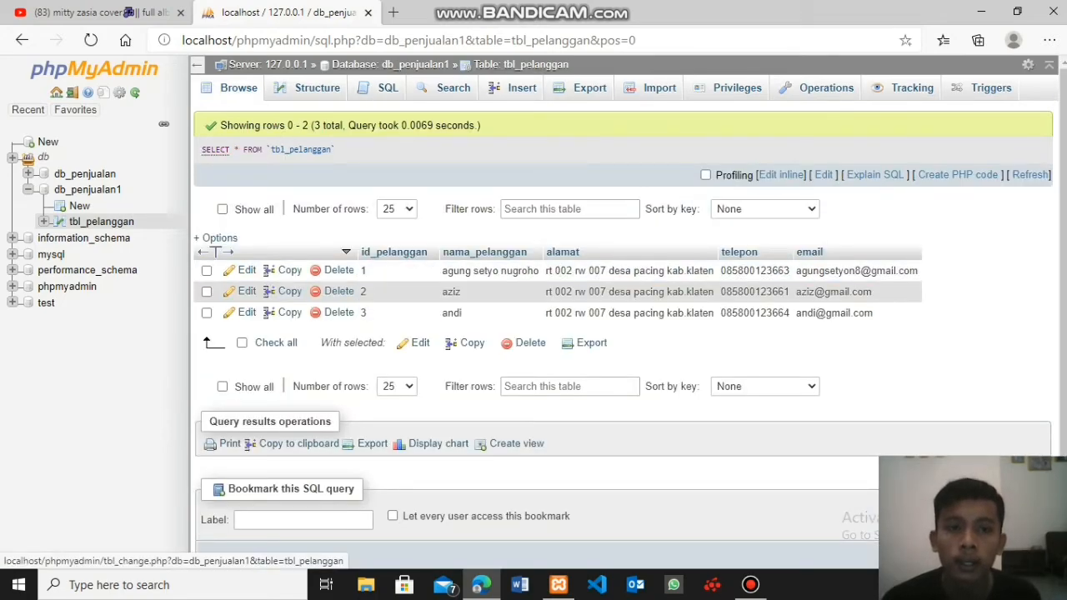
- Start a fourth record in tbl_pelanggan with that customer's ID and name, and paste the copied address into alamat
{"action": "left_click", "coordinate": [515, 88]}
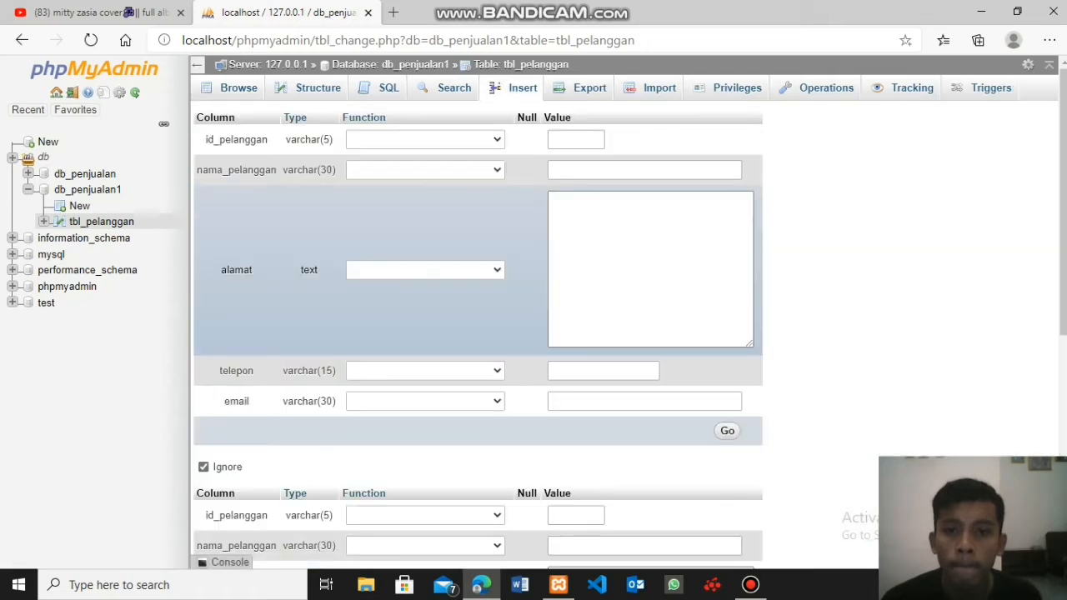
{"action": "left_click", "coordinate": [575, 139]}
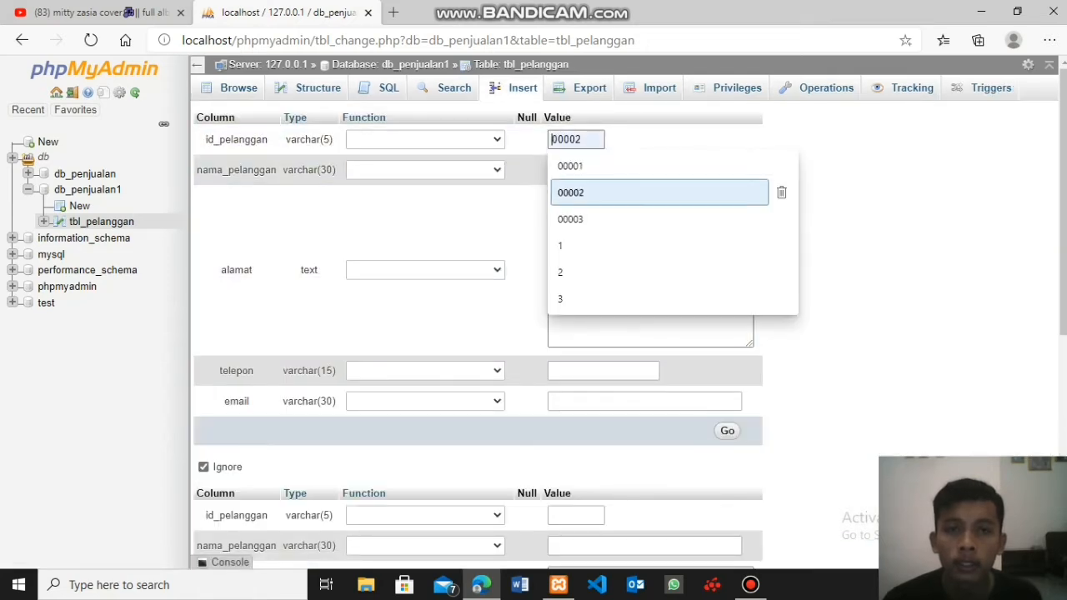
{"action": "type", "text": "4"}
{"action": "key", "text": "Tab"}
{"action": "type", "text": "a"}
{"action": "key", "text": "Down"}
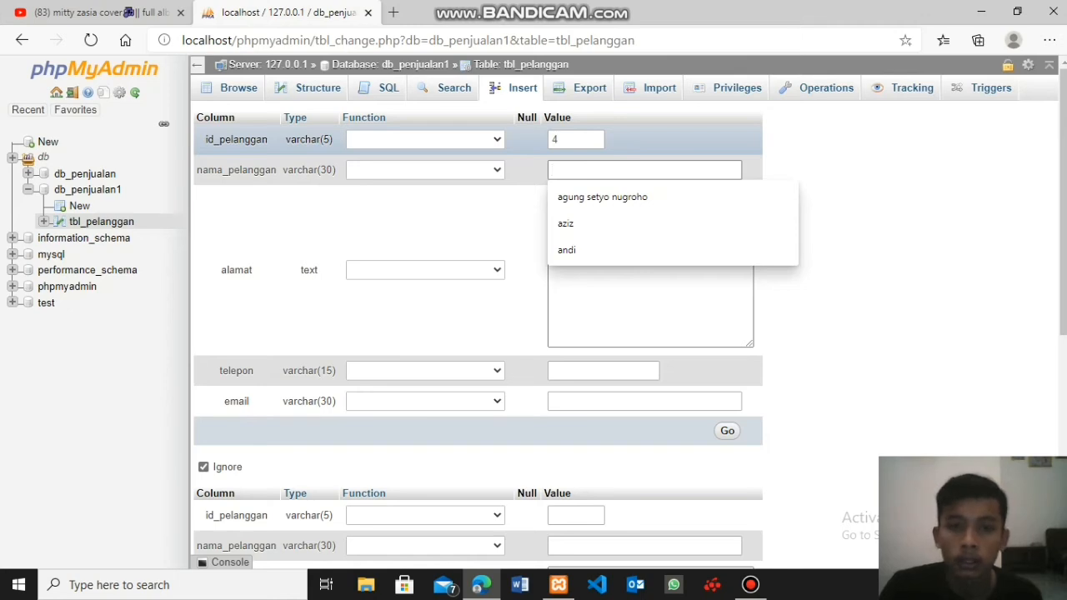
{"action": "type", "text": "aan"}
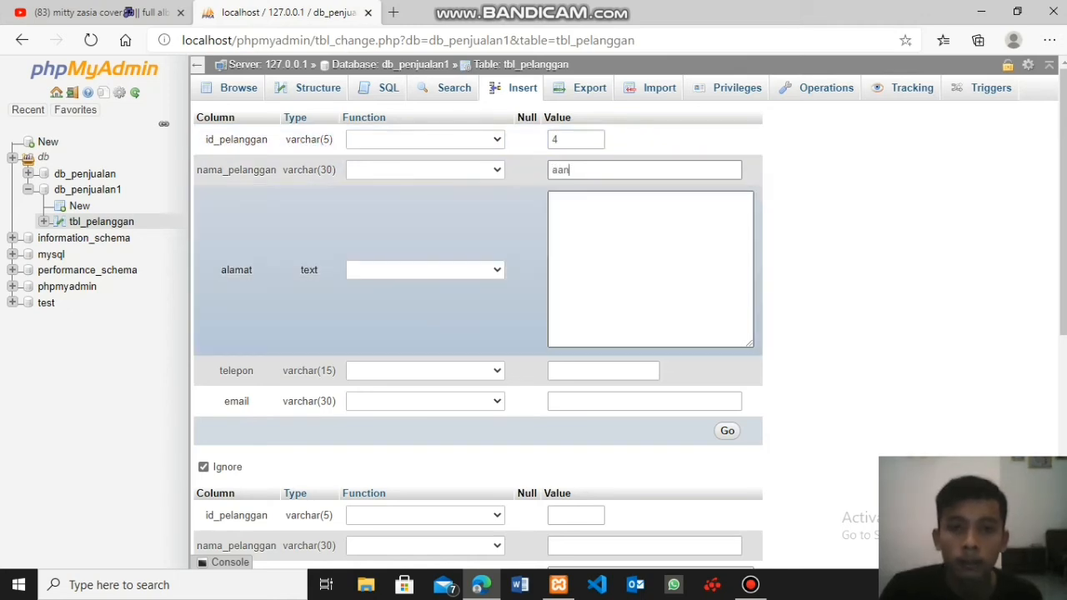
{"action": "key", "text": "Tab"}
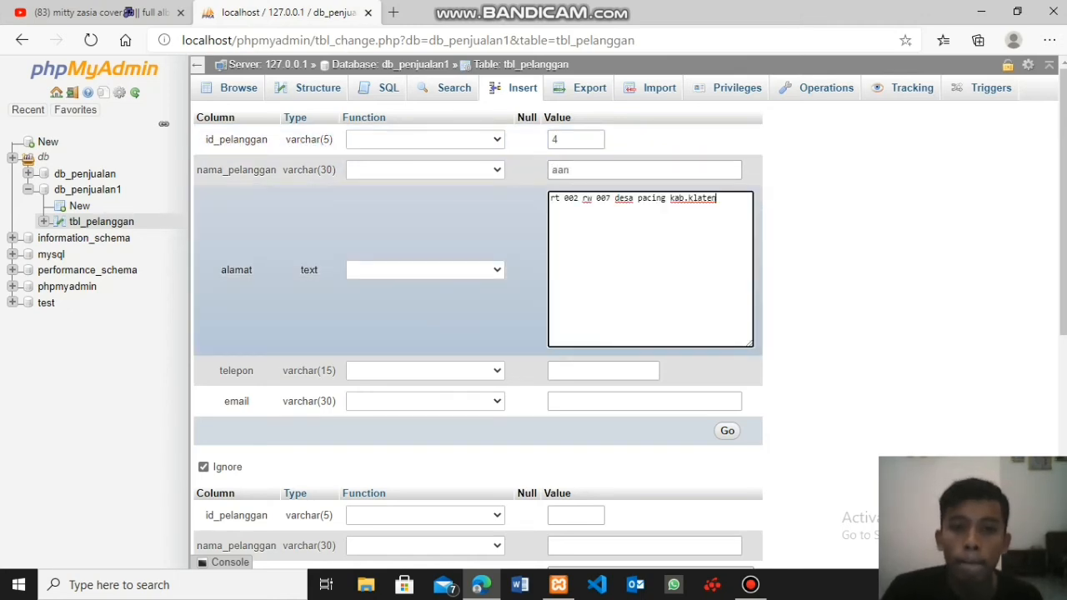
- Fill in the fourth customer's telepon and email, insert the record, and display the rows of tbl_pelanggan
{"action": "left_click", "coordinate": [603, 371]}
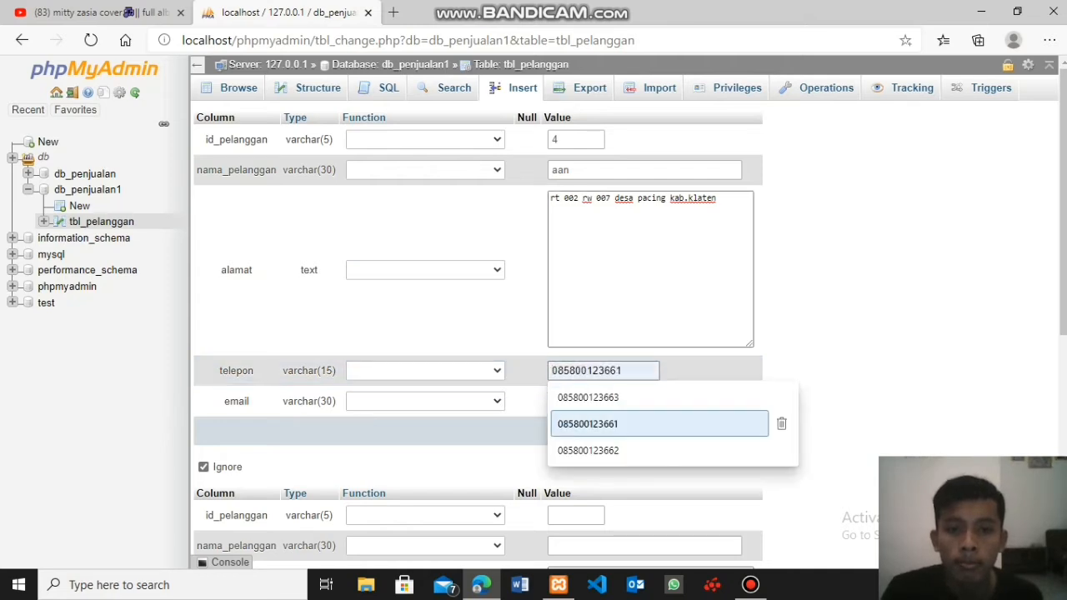
{"action": "key", "text": "Down"}
{"action": "key", "text": "Return"}
{"action": "key", "text": "Tab"}
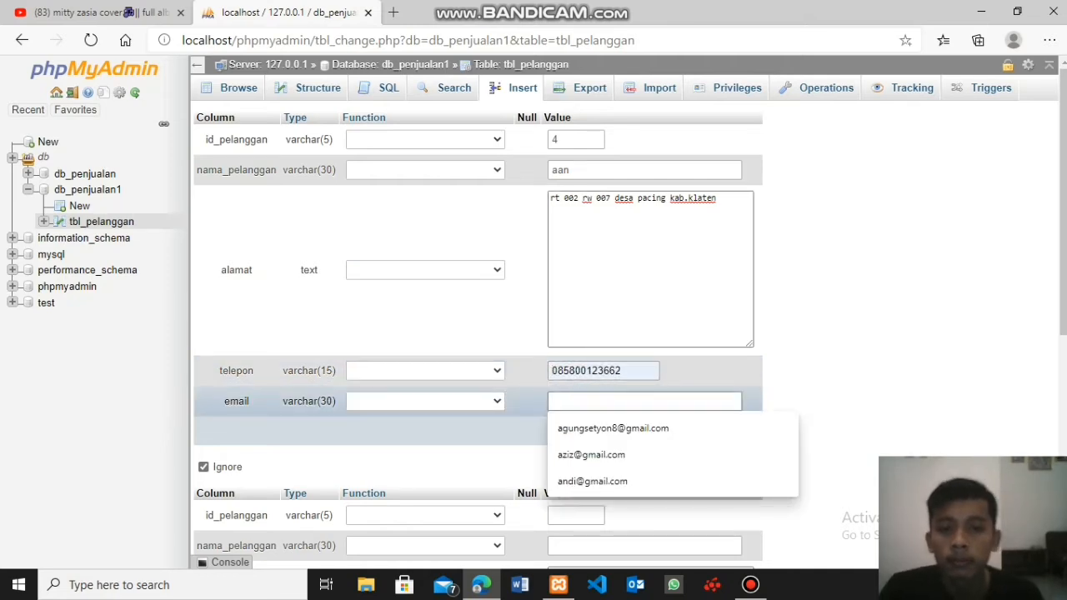
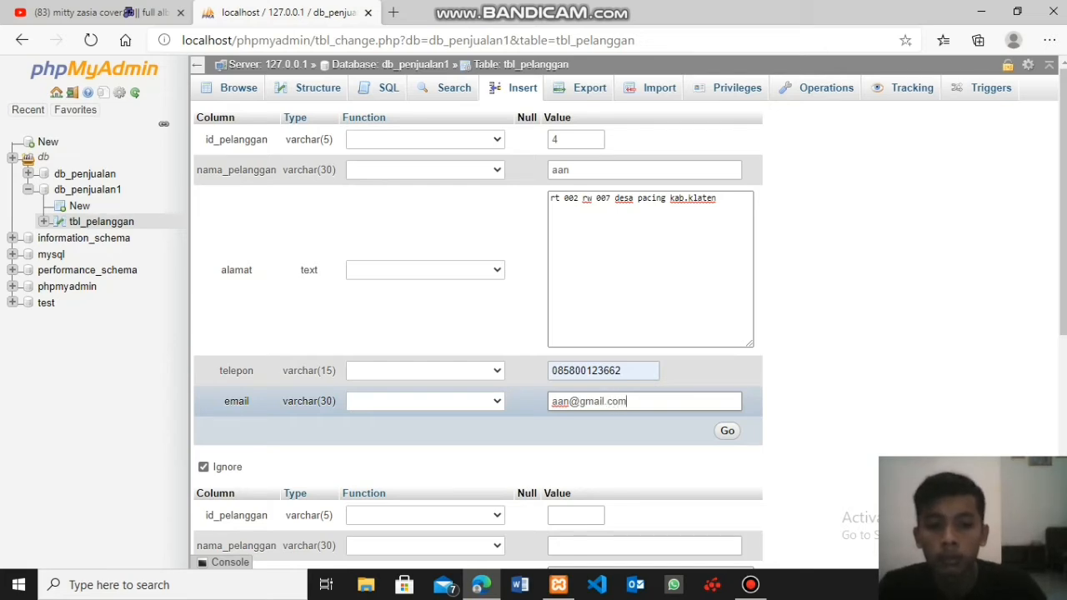
{"action": "key", "text": "Return"}
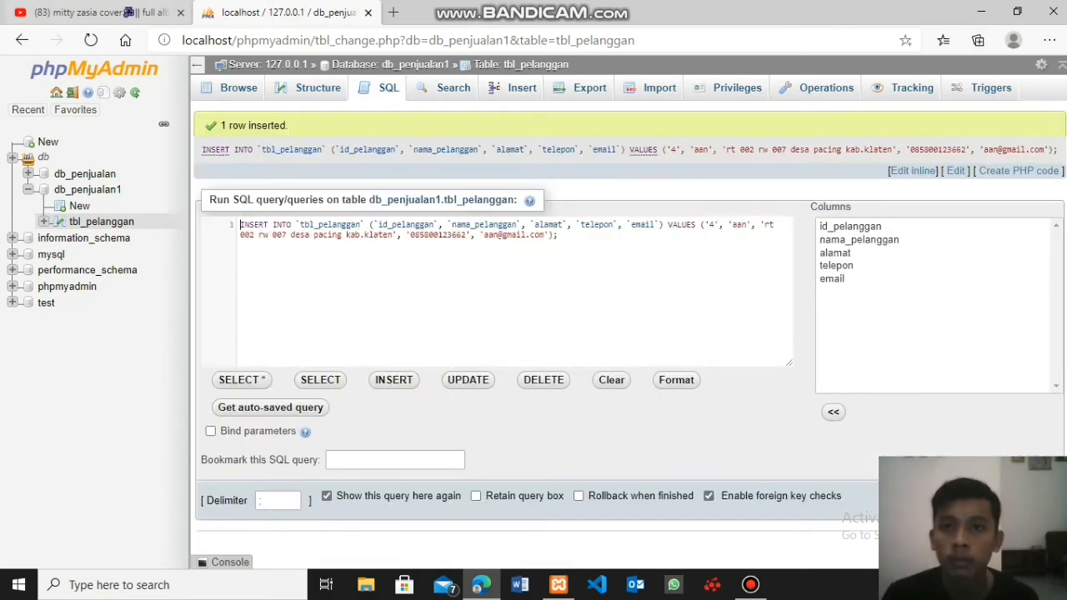
{"action": "left_click", "coordinate": [237, 88]}
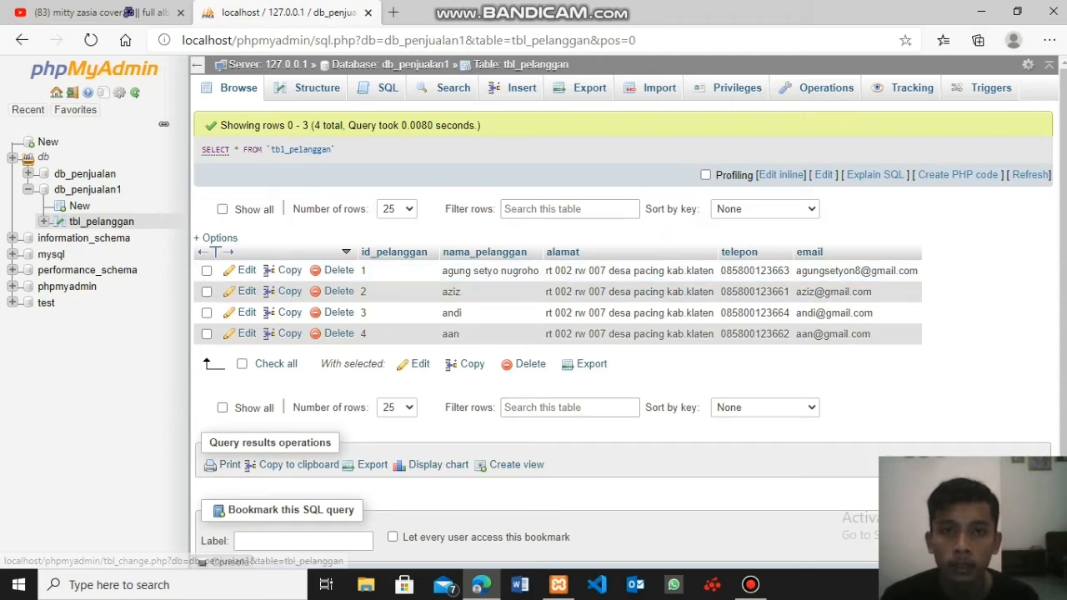
- Start a fifth record in tbl_pelanggan with that customer's ID and name, and paste the copied address into alamat
{"action": "left_click", "coordinate": [513, 88]}
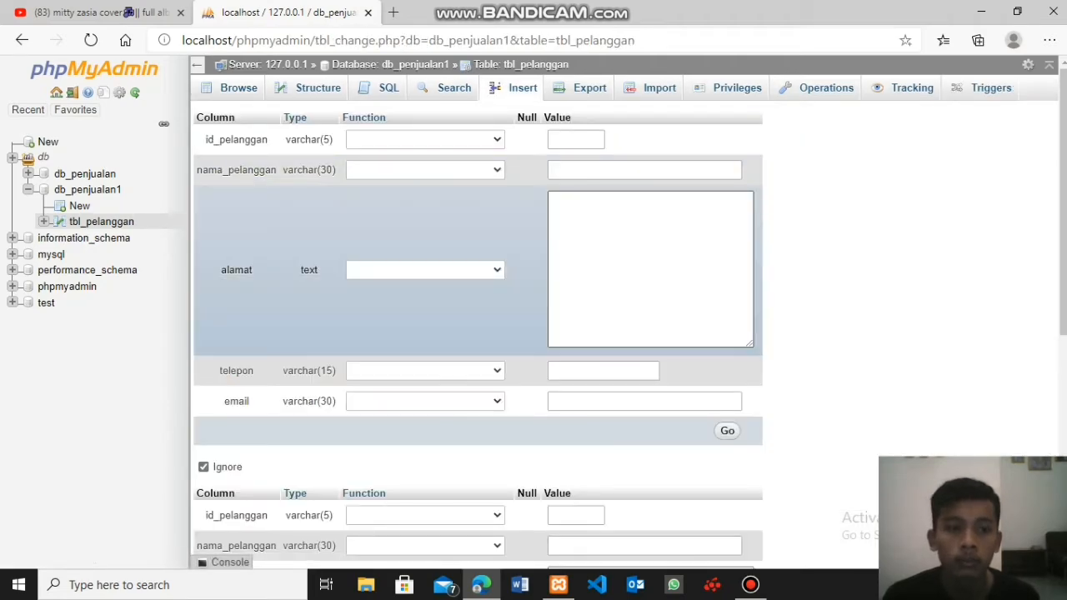
{"action": "left_click", "coordinate": [575, 139]}
{"action": "type", "text": "5"}
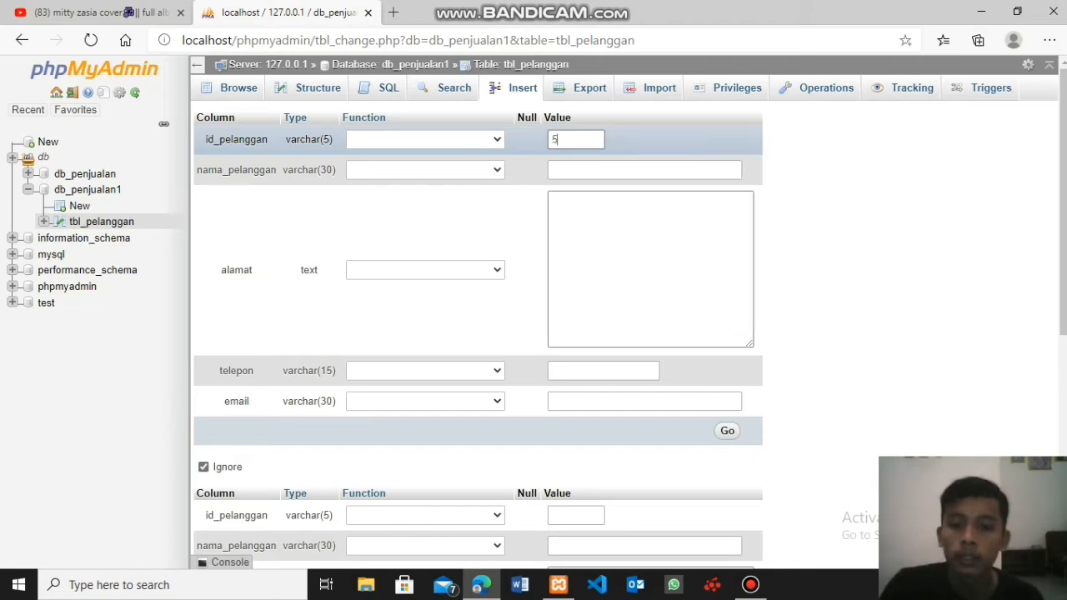
{"action": "key", "text": "Tab"}
{"action": "key", "text": "Down"}
{"action": "key", "text": "Down"}
{"action": "key", "text": "Down"}
{"action": "key", "text": "Up"}
{"action": "key", "text": "Up"}
{"action": "key", "text": "Up"}
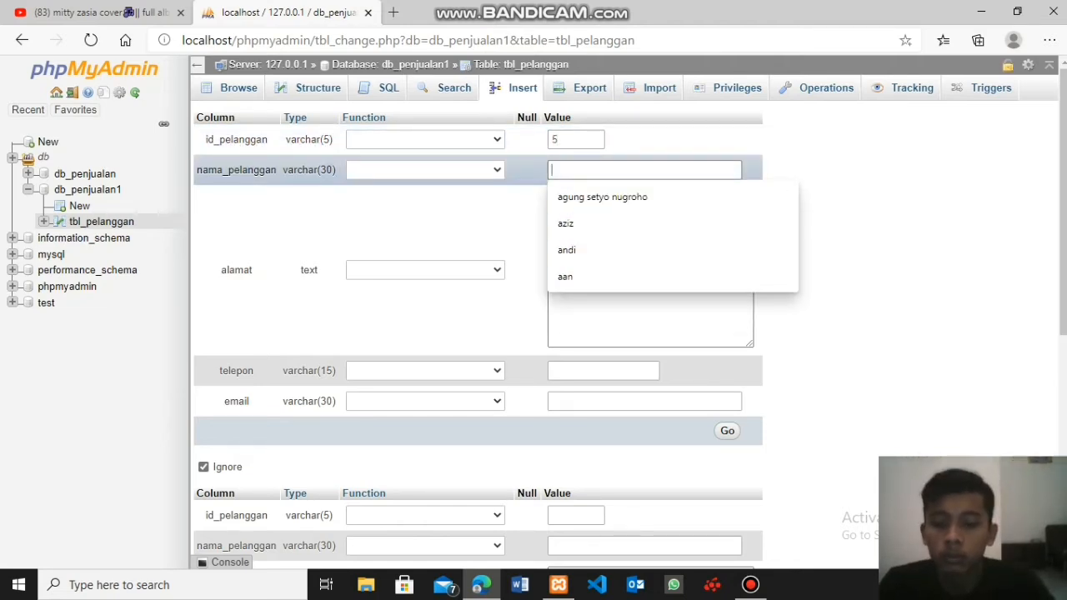
{"action": "type", "text": "tian"}
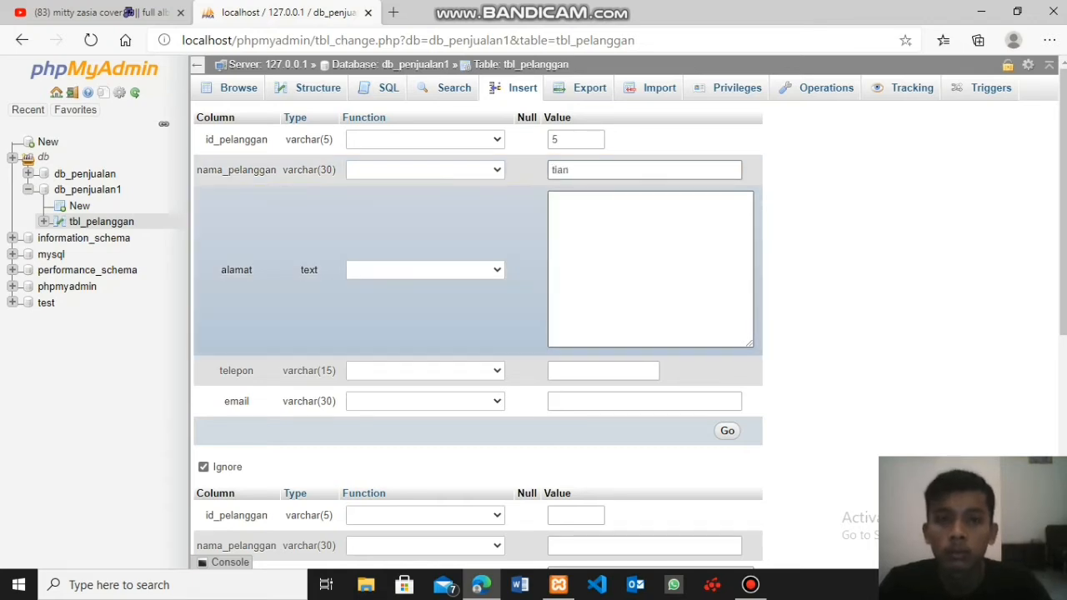
{"action": "left_click", "coordinate": [650, 269]}
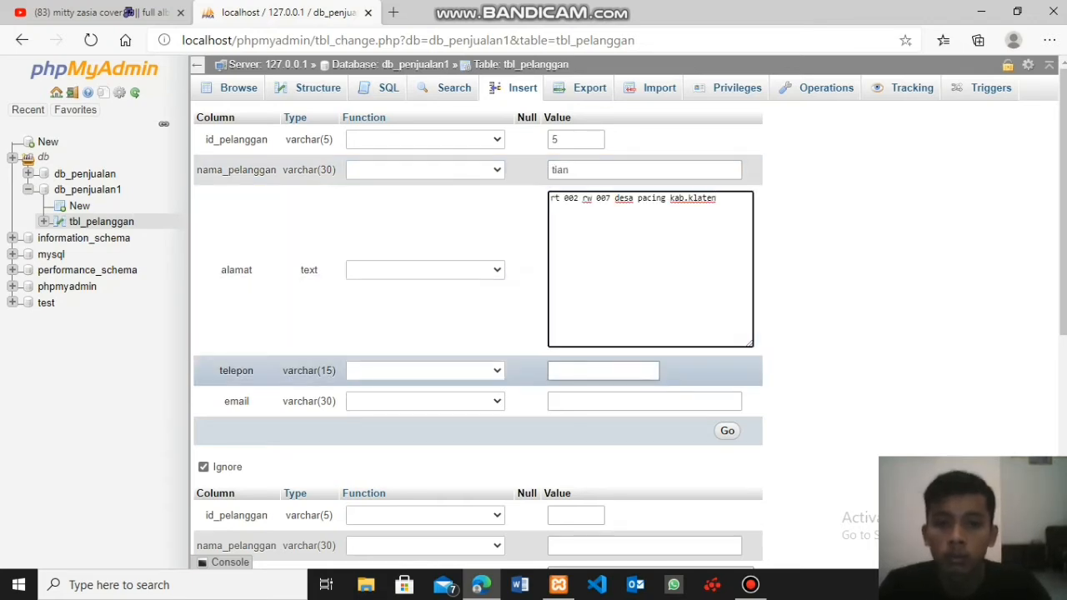
- Enter the fifth customer's phone number in the telepon field of the new tbl_pelanggan record
{"action": "left_click", "coordinate": [603, 371]}
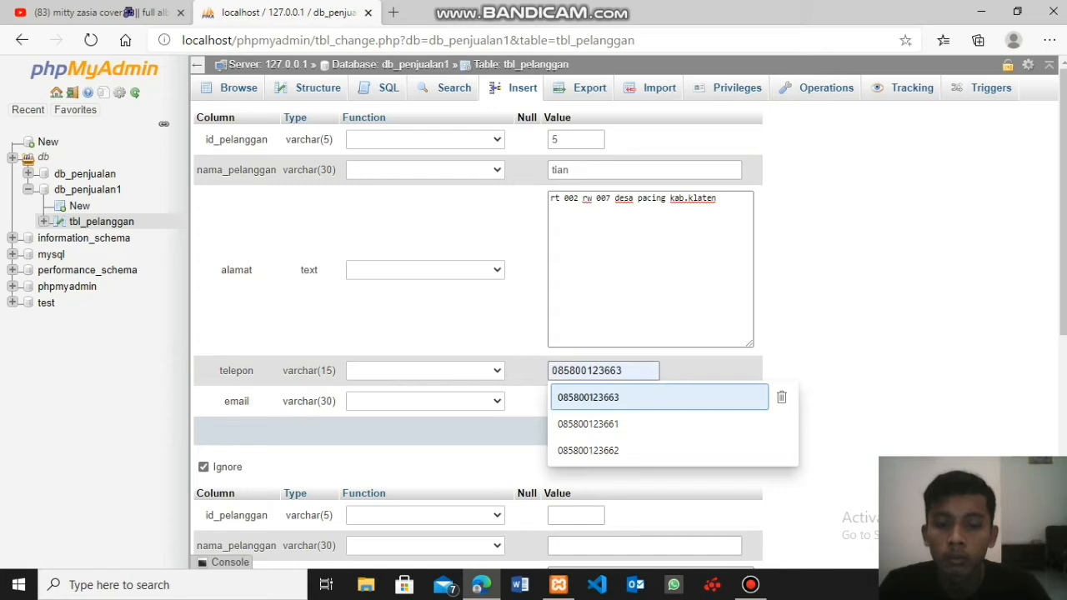
{"action": "key", "text": "Return"}
{"action": "key", "text": "BackSpace"}
{"action": "type", "text": "5"}
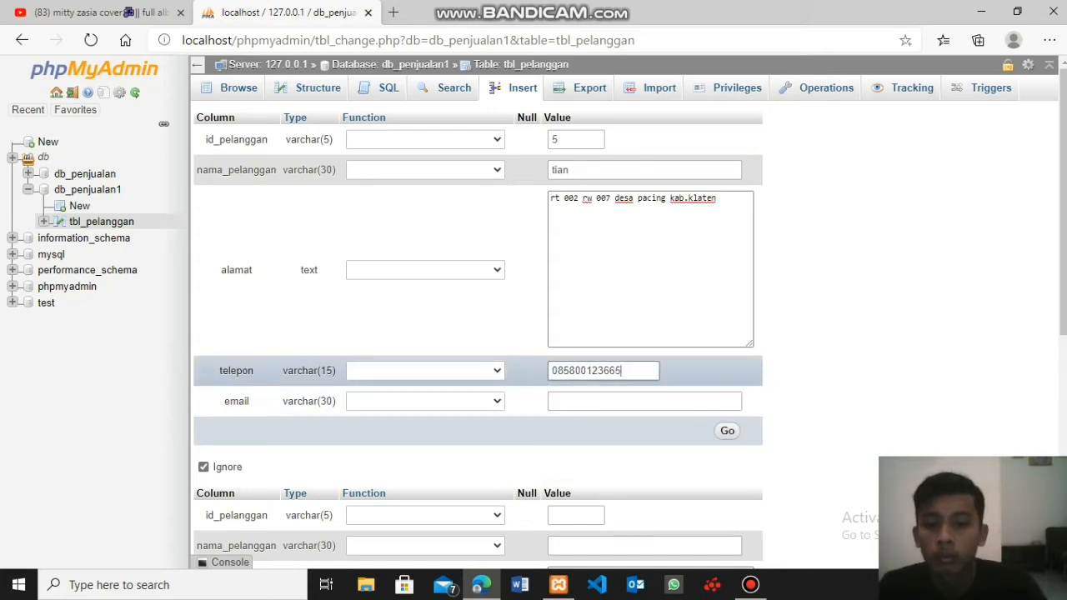
- Enter the fifth customer's email address, insert the record, and display the rows of tbl_pelanggan
{"action": "left_click", "coordinate": [644, 402]}
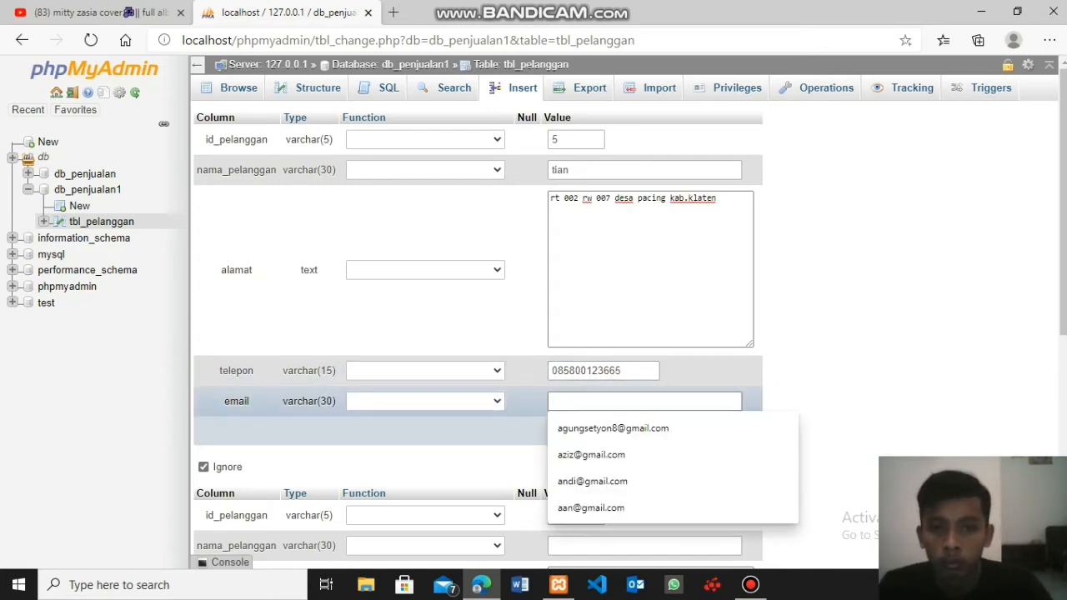
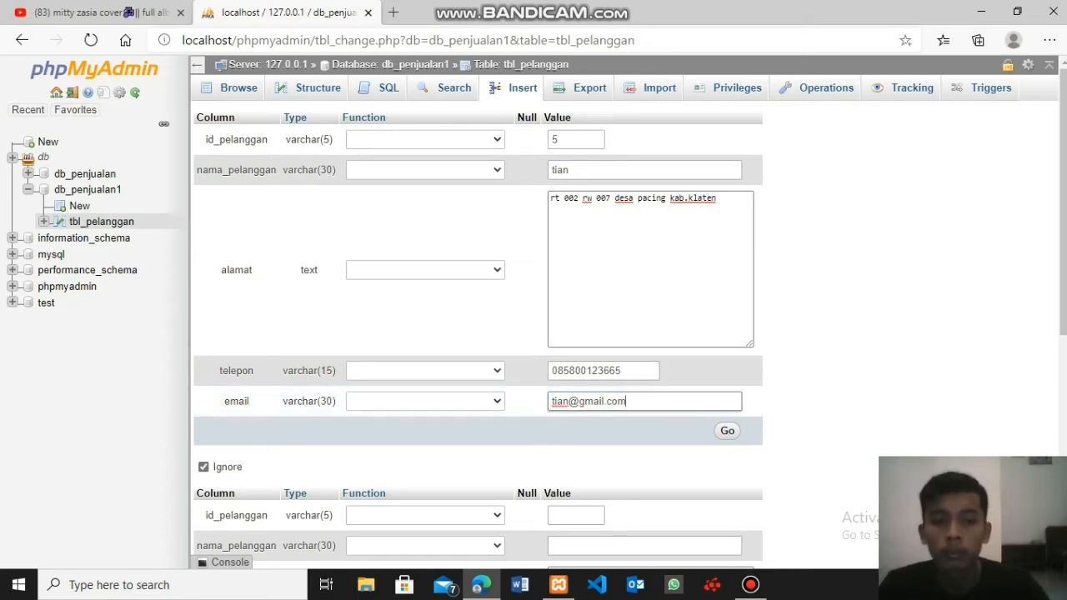
{"action": "key", "text": "Return"}
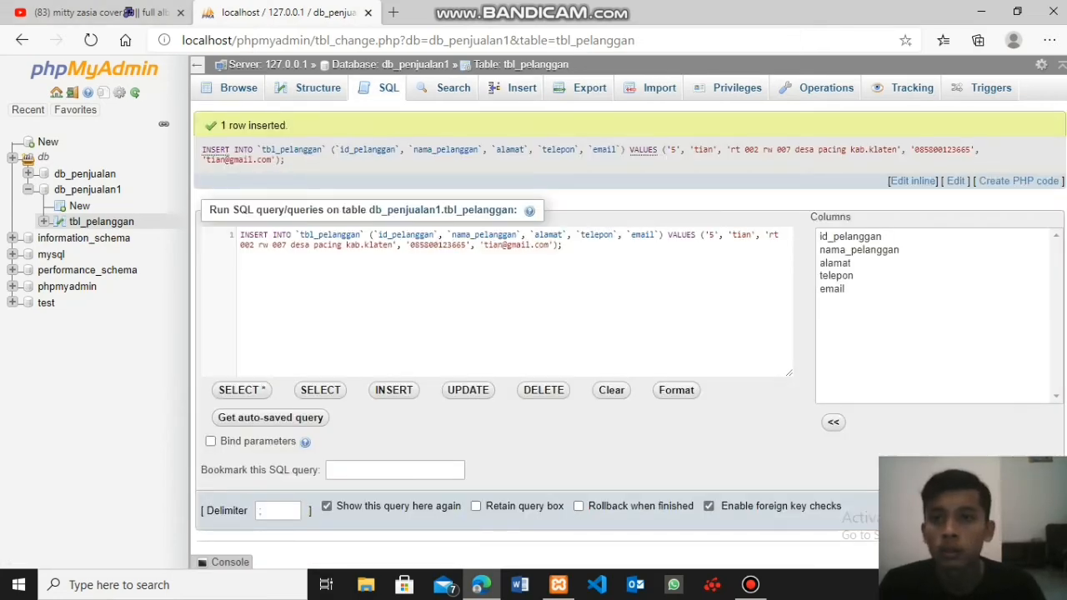
{"action": "left_click", "coordinate": [238, 88]}
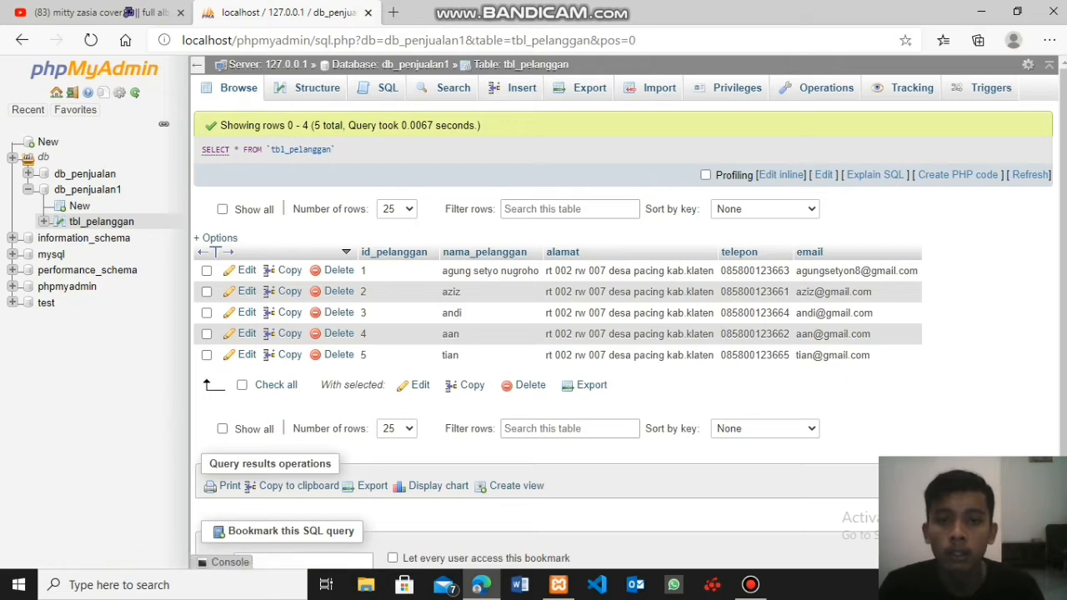
- Start a sixth record in tbl_pelanggan with that customer's ID and name, and paste the copied address into alamat
{"action": "left_click", "coordinate": [515, 87]}
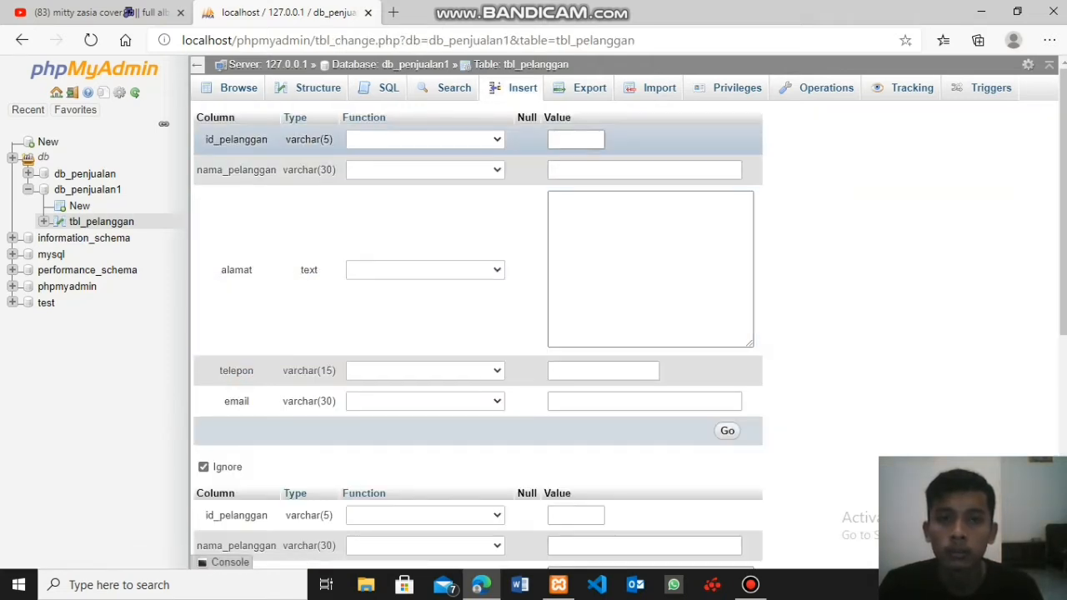
{"action": "left_click", "coordinate": [575, 139]}
{"action": "type", "text": "6"}
{"action": "key", "text": "Tab"}
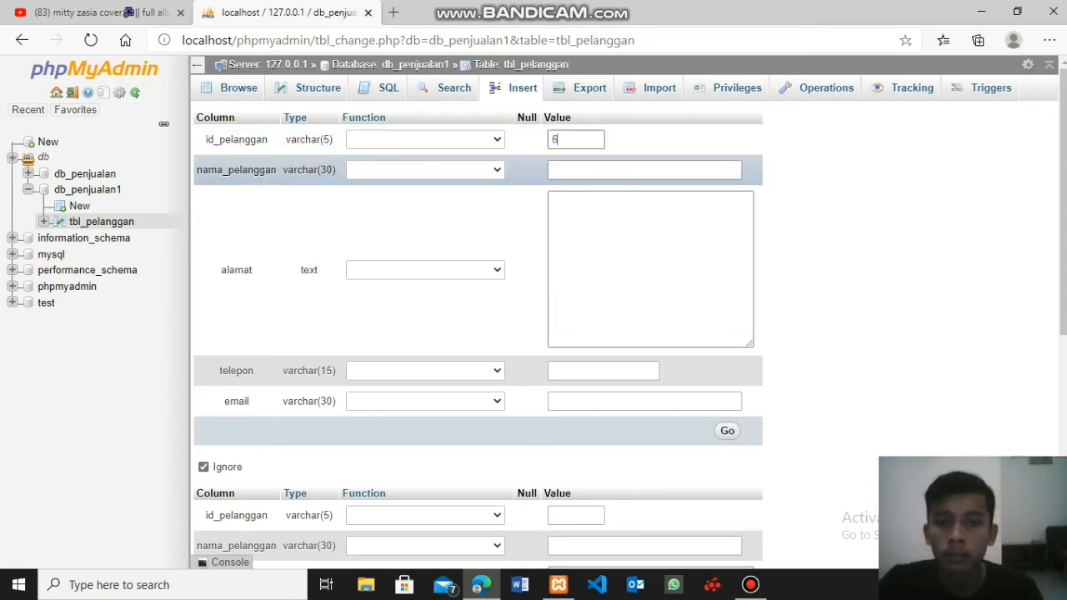
{"action": "left_click", "coordinate": [584, 170]}
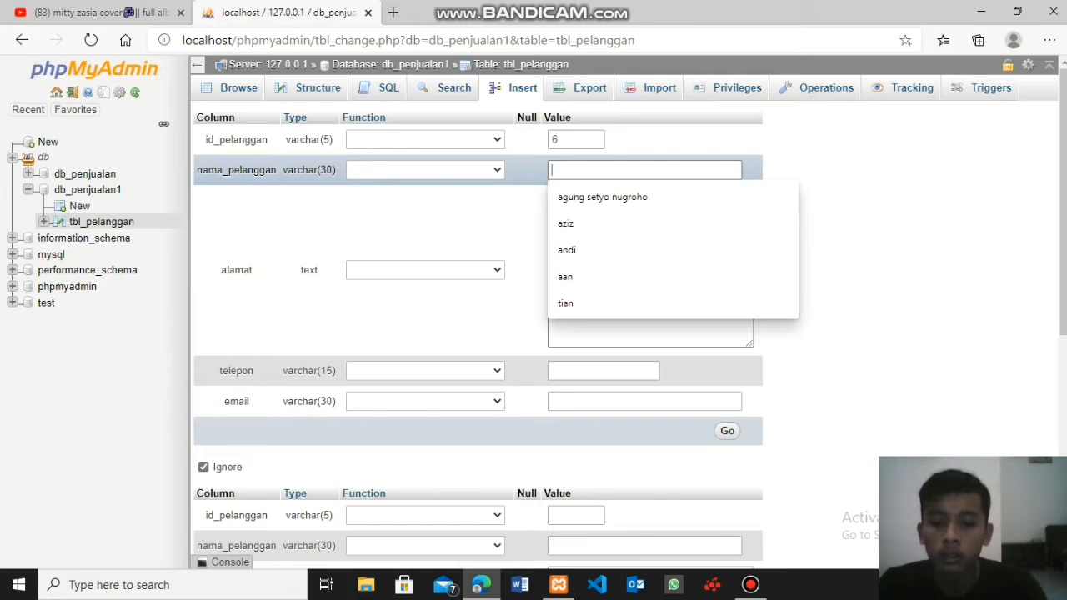
{"action": "type", "text": "irfan"}
{"action": "key", "text": "Tab"}
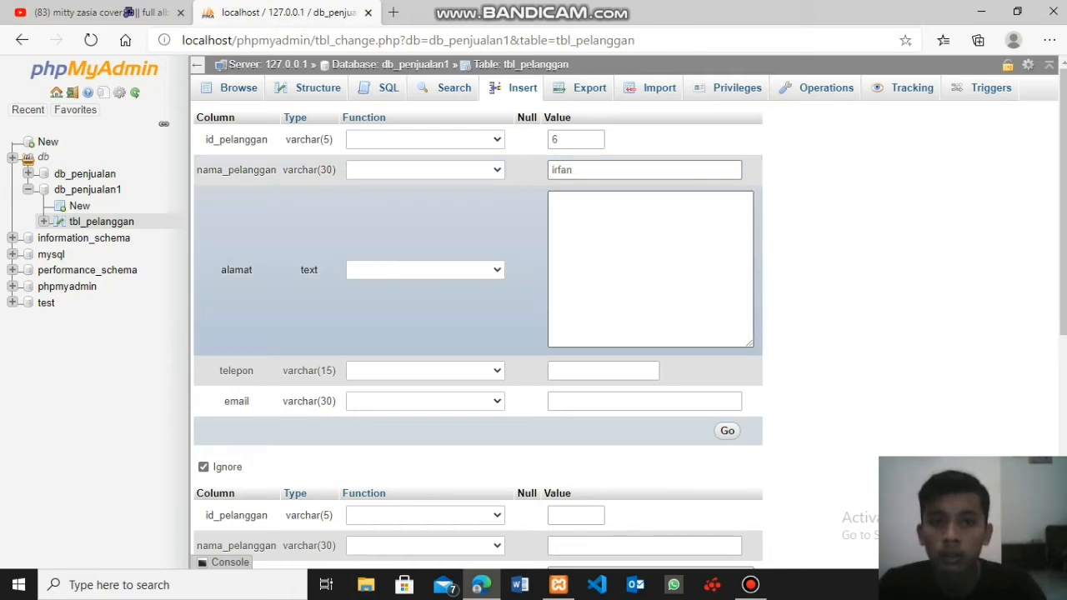
- Enter the sixth customer's phone number in the telepon field of the new tbl_pelanggan record
{"action": "key", "text": "Tab"}
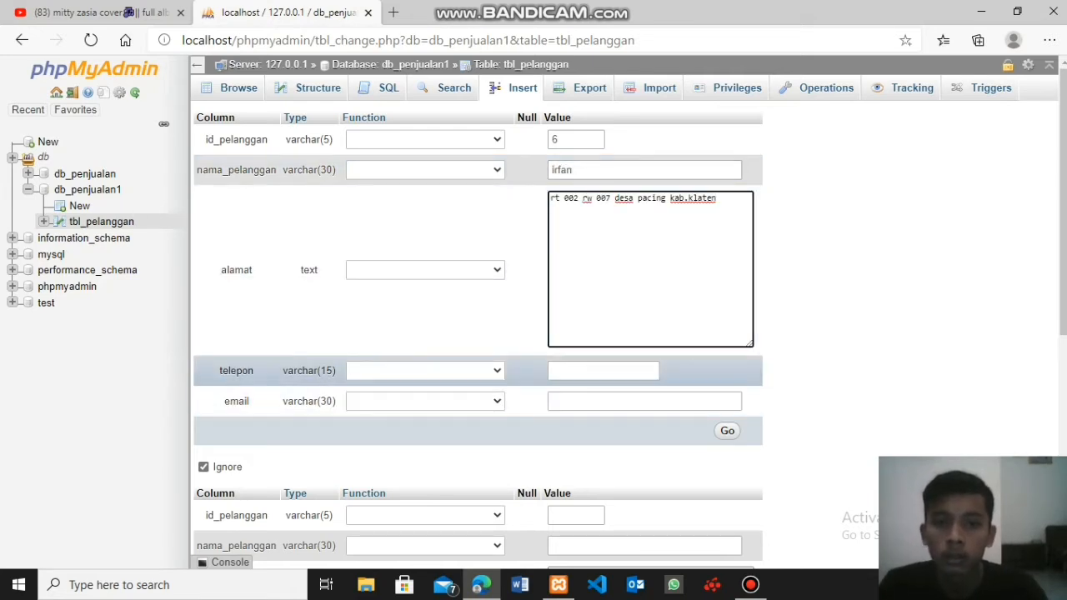
{"action": "key", "text": "Down"}
{"action": "key", "text": "Down"}
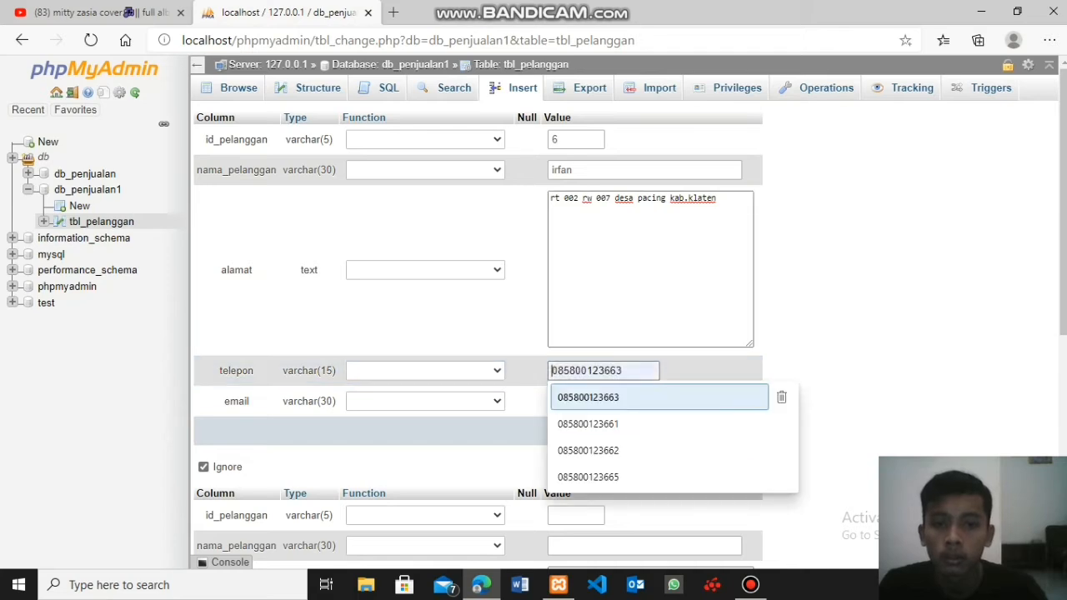
{"action": "key", "text": "Return"}
- Enter the sixth customer's email address, insert the record, and display the rows of tbl_pelanggan
{"action": "key", "text": "Down"}
{"action": "key", "text": "Down"}
{"action": "key", "text": "Return"}
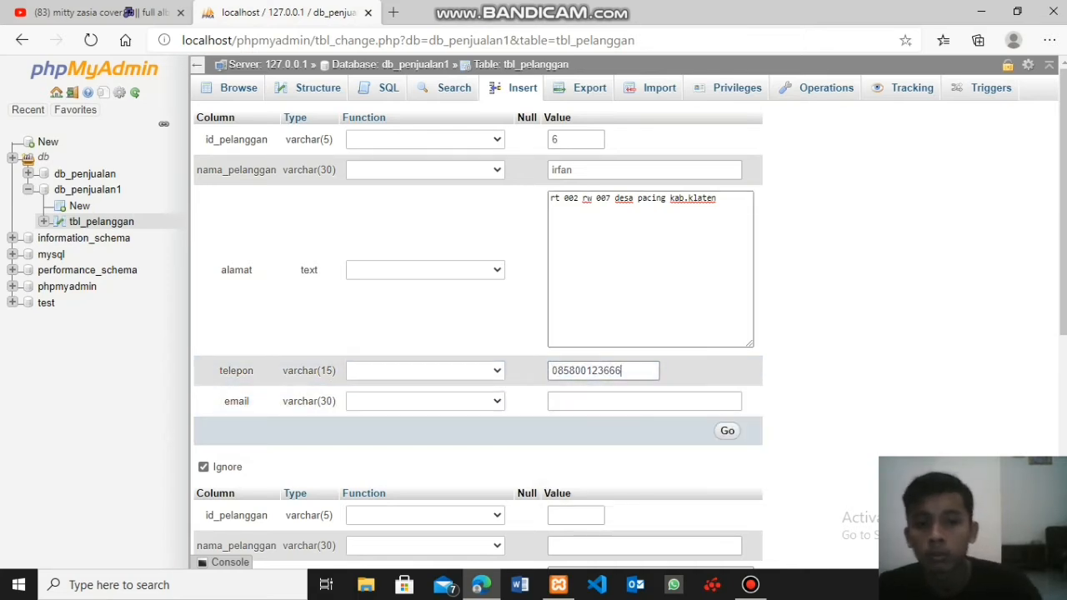
{"action": "key", "text": "Tab"}
{"action": "key", "text": "Down"}
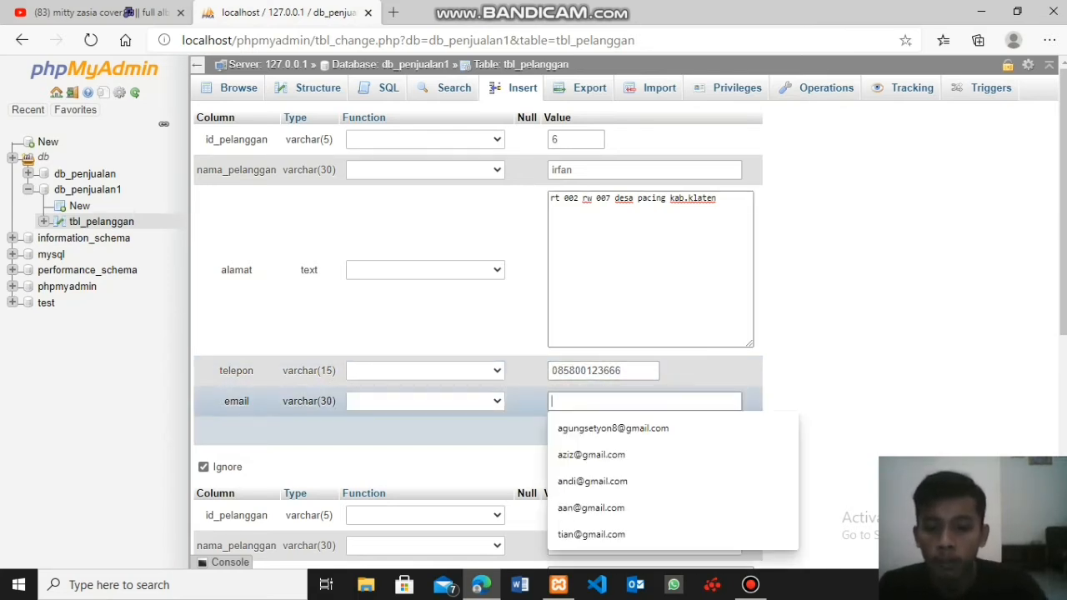
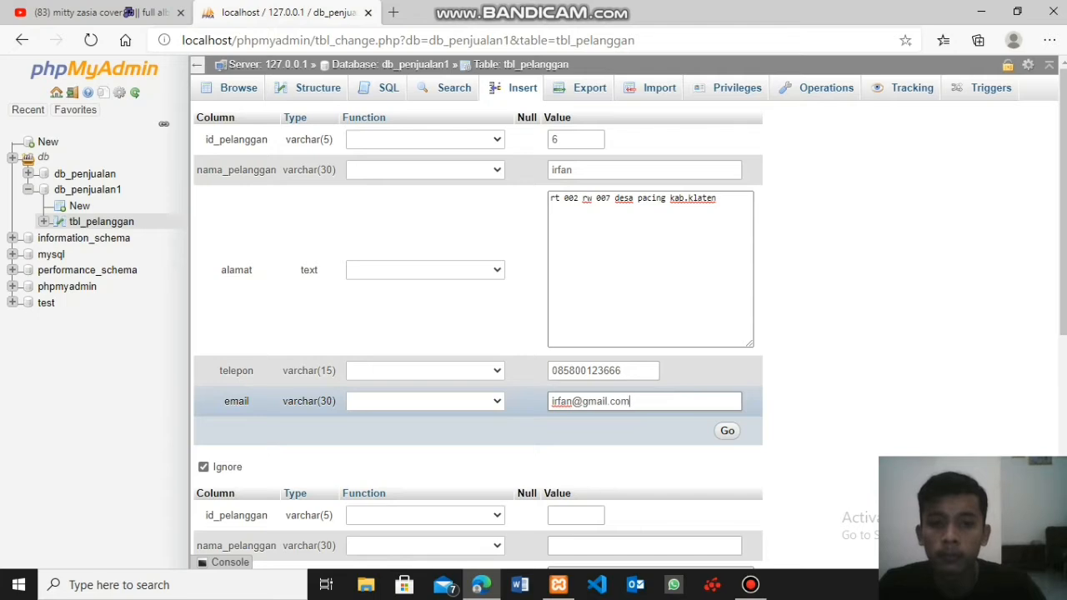
{"action": "key", "text": "Return"}
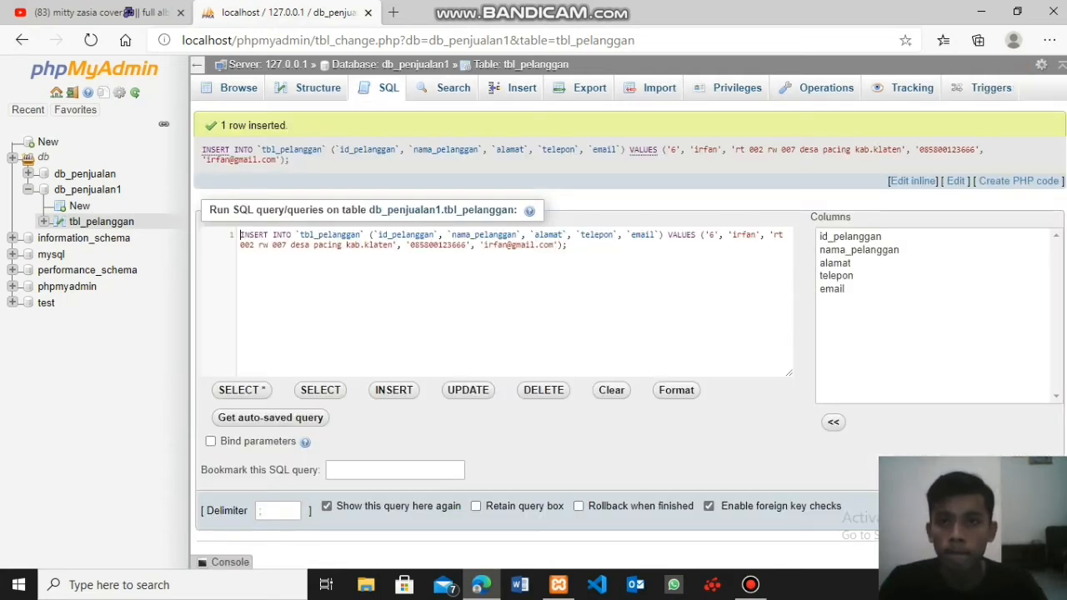
{"action": "left_click", "coordinate": [238, 88]}
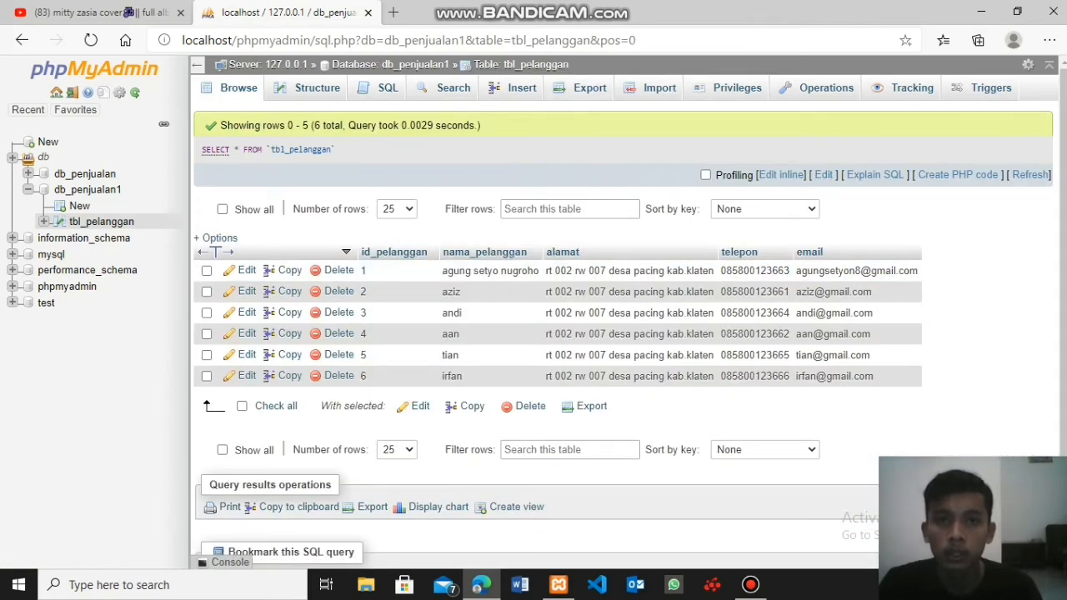
- Start a seventh record in tbl_pelanggan with that customer's ID and name, and paste the copied address into alamat
{"action": "left_click", "coordinate": [522, 87]}
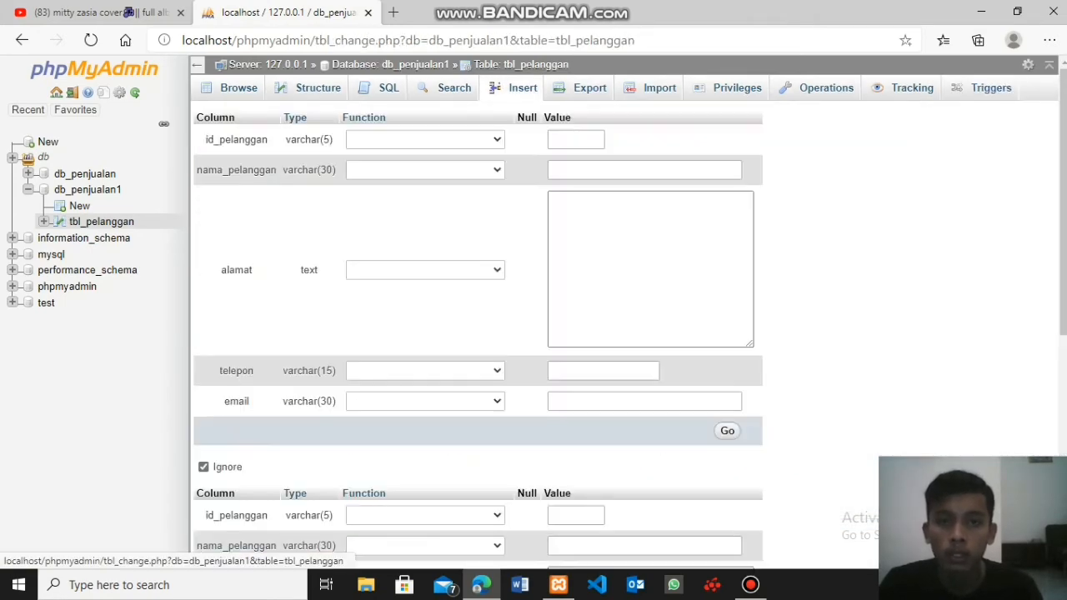
{"action": "left_click", "coordinate": [576, 140]}
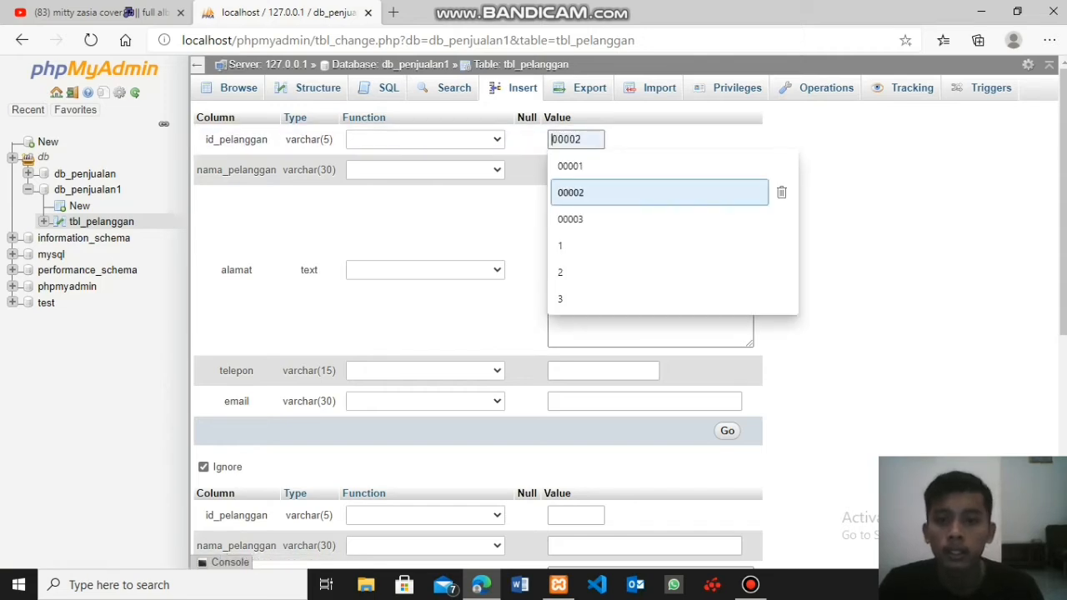
{"action": "type", "text": "7"}
{"action": "left_click", "coordinate": [586, 170]}
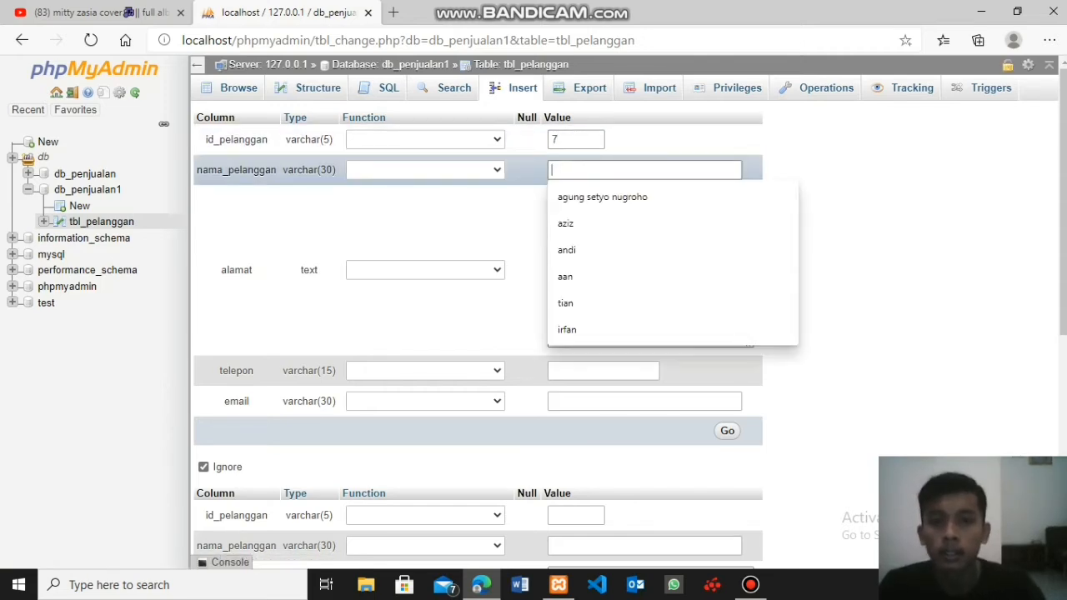
{"action": "type", "text": "k"}
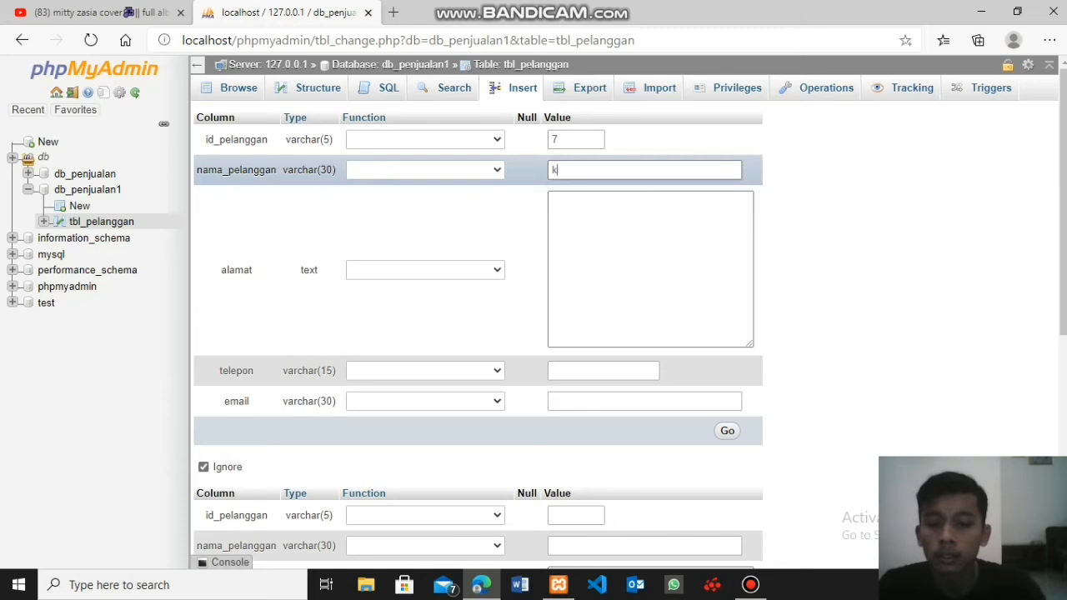
{"action": "type", "text": "risna"}
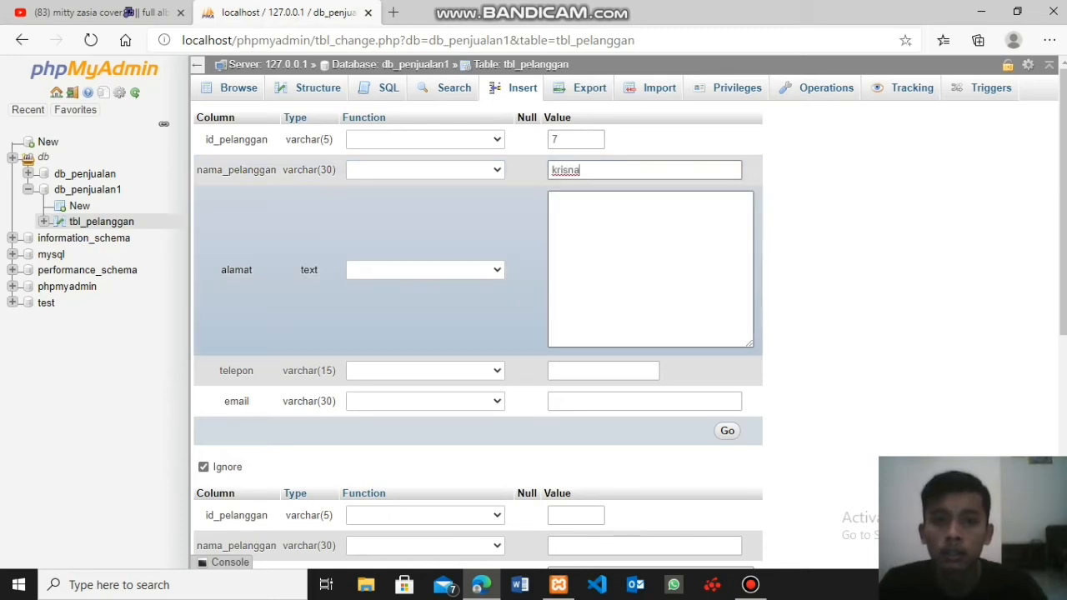
{"action": "left_click", "coordinate": [633, 250]}
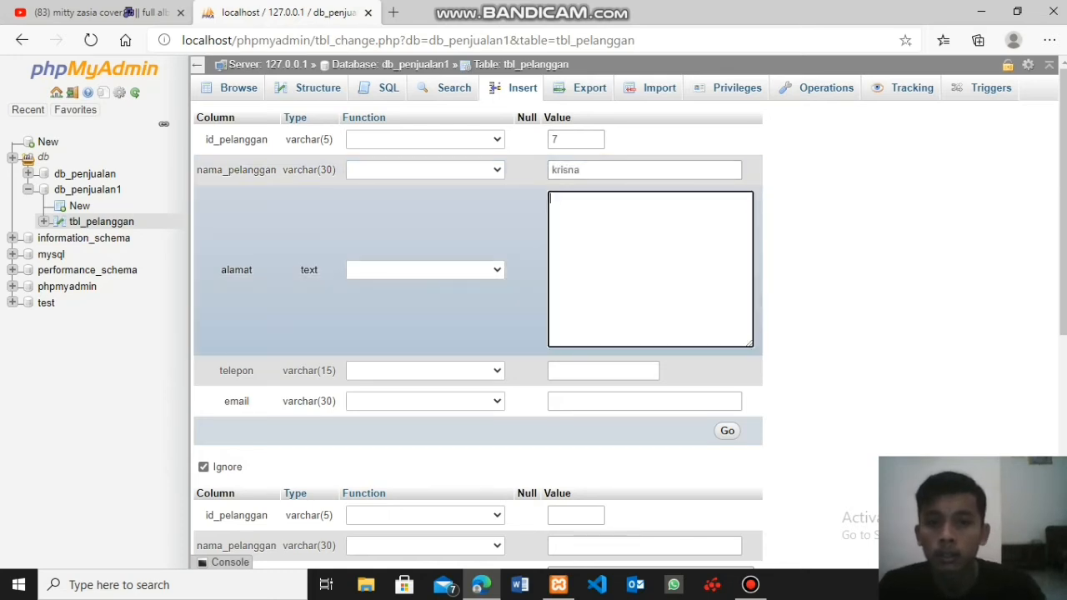
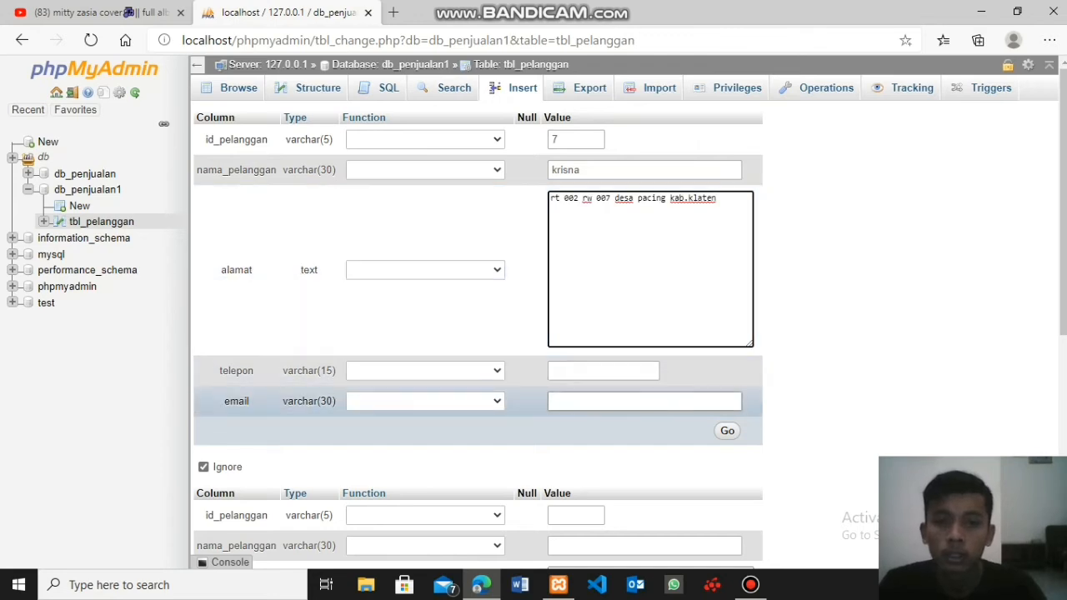
- Enter the seventh customer's phone number in the telepon field of the new tbl_pelanggan record
{"action": "left_click", "coordinate": [603, 371]}
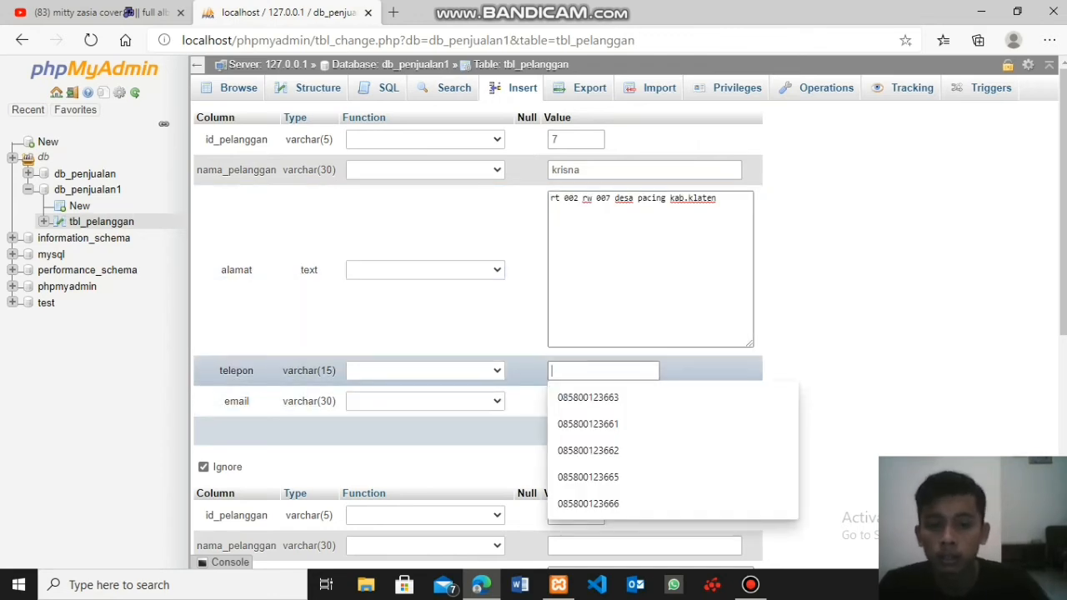
{"action": "left_click", "coordinate": [587, 397]}
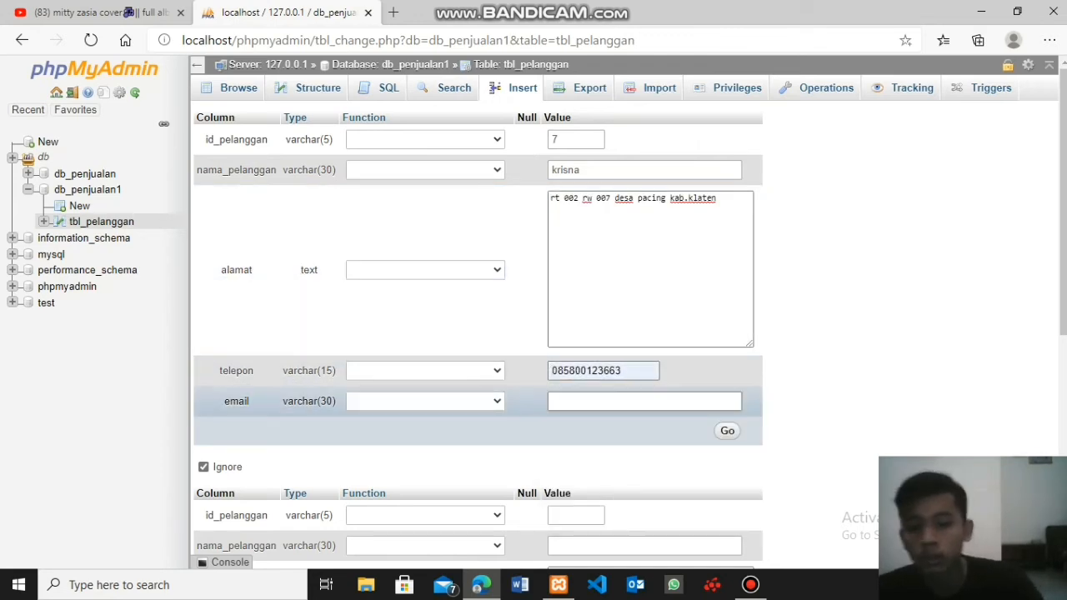
{"action": "key", "text": "BackSpace"}
{"action": "type", "text": "7"}
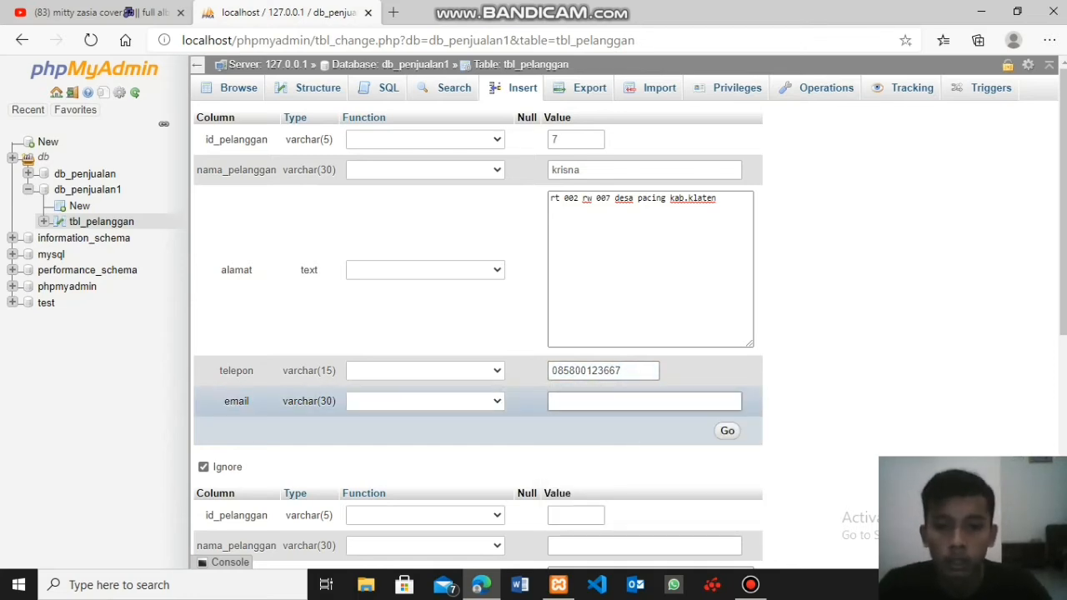
{"action": "type", "text": "kr"}
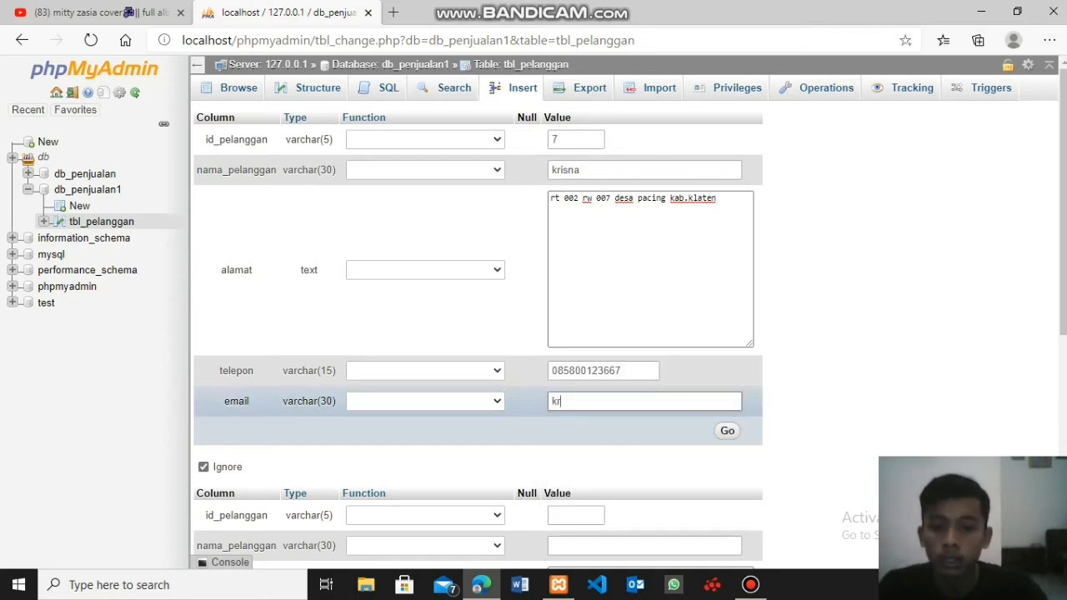
{"action": "type", "text": "ina"}
- Enter the seventh customer's email address, insert the record, and display the rows of tbl_pelanggan
{"action": "key", "text": "BackSpace"}
{"action": "key", "text": "BackSpace"}
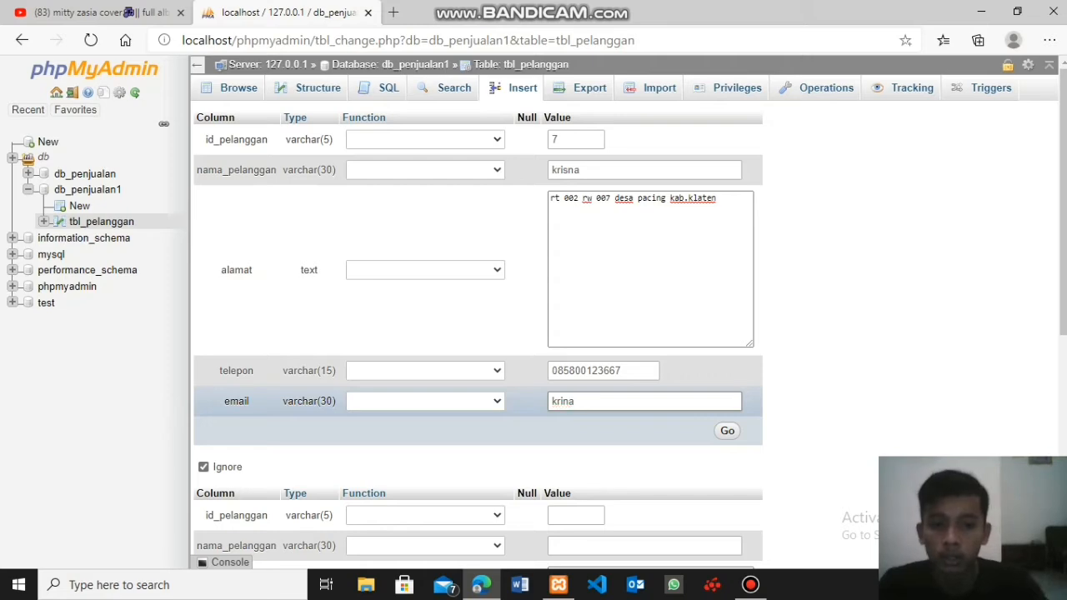
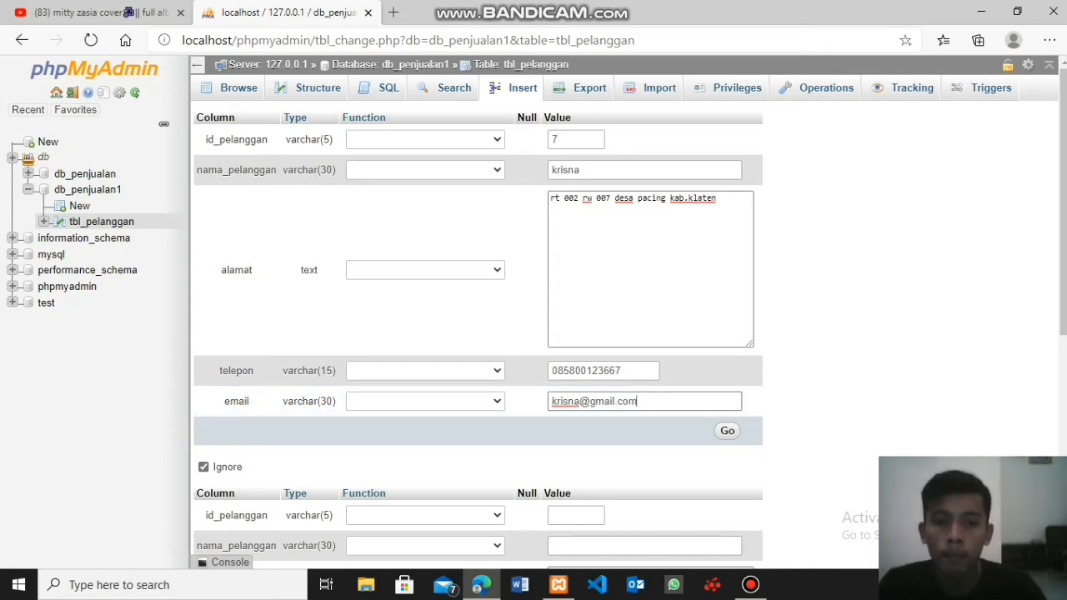
{"action": "key", "text": "Return"}
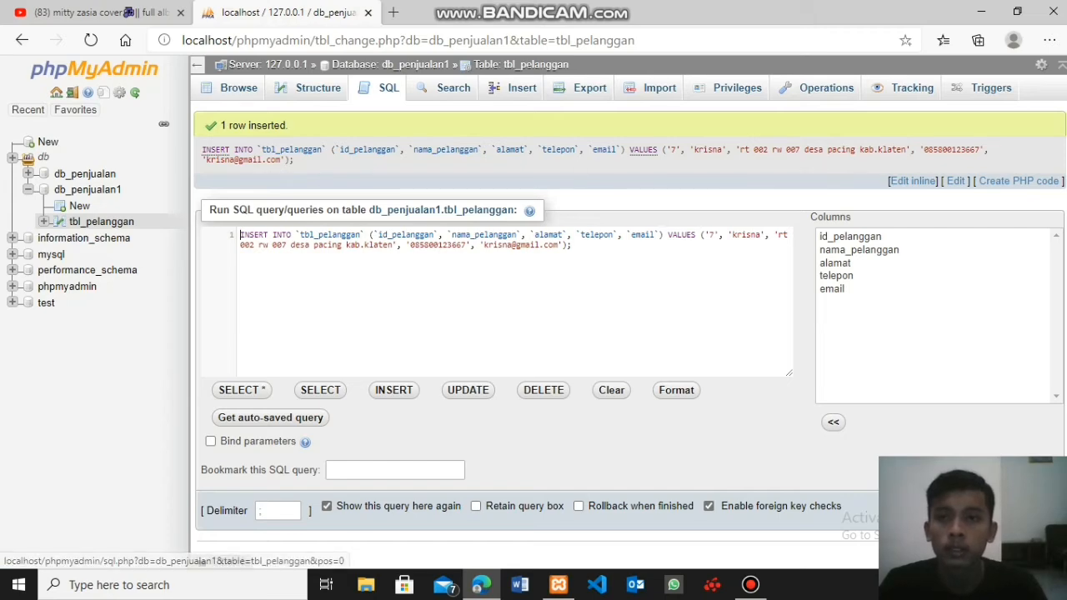
{"action": "left_click", "coordinate": [238, 88]}
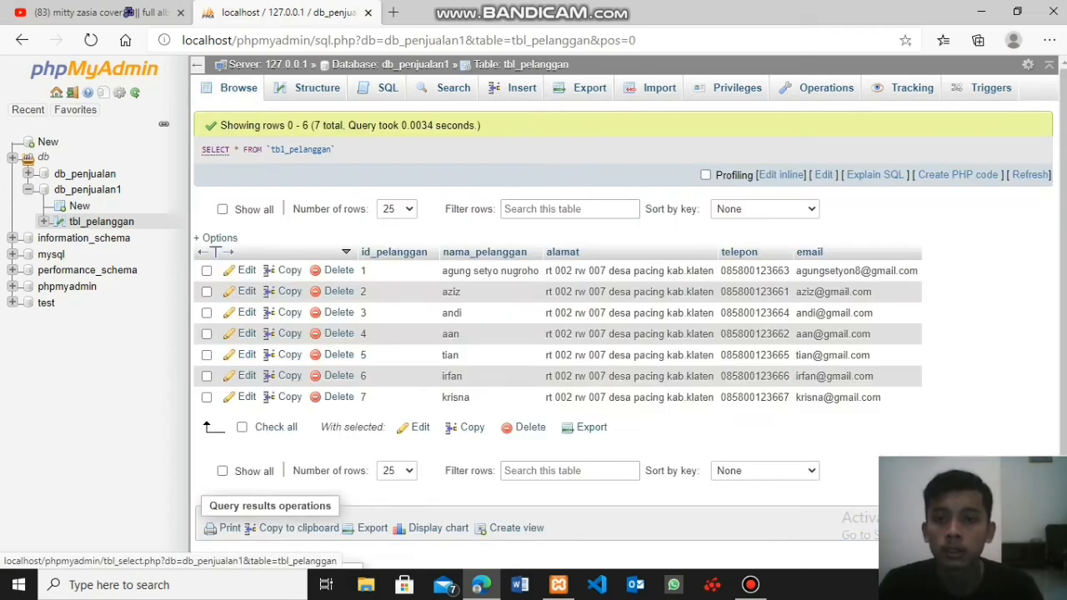
- Start an eighth record in tbl_pelanggan with the customer's ID and name, the copied address in alamat, and a suggested phone number in telepon
{"action": "left_click", "coordinate": [517, 87]}
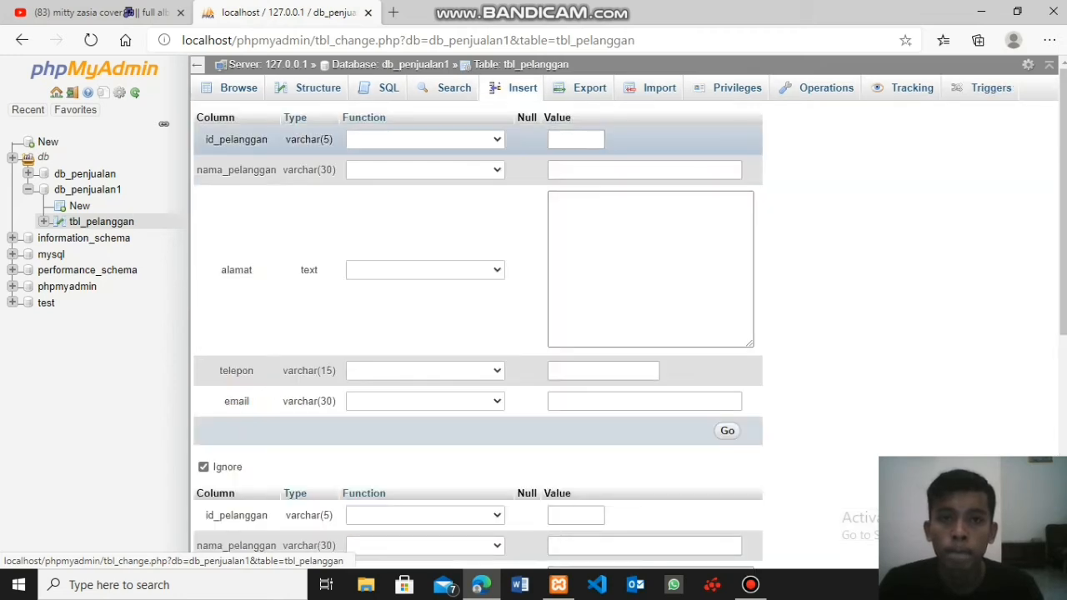
{"action": "left_click", "coordinate": [575, 139]}
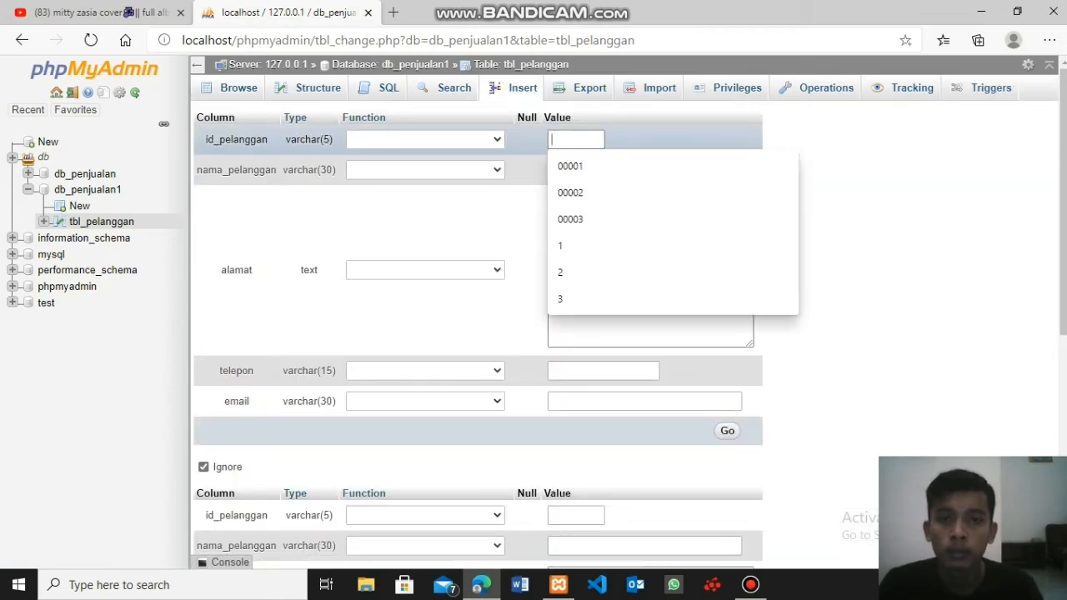
{"action": "type", "text": "8"}
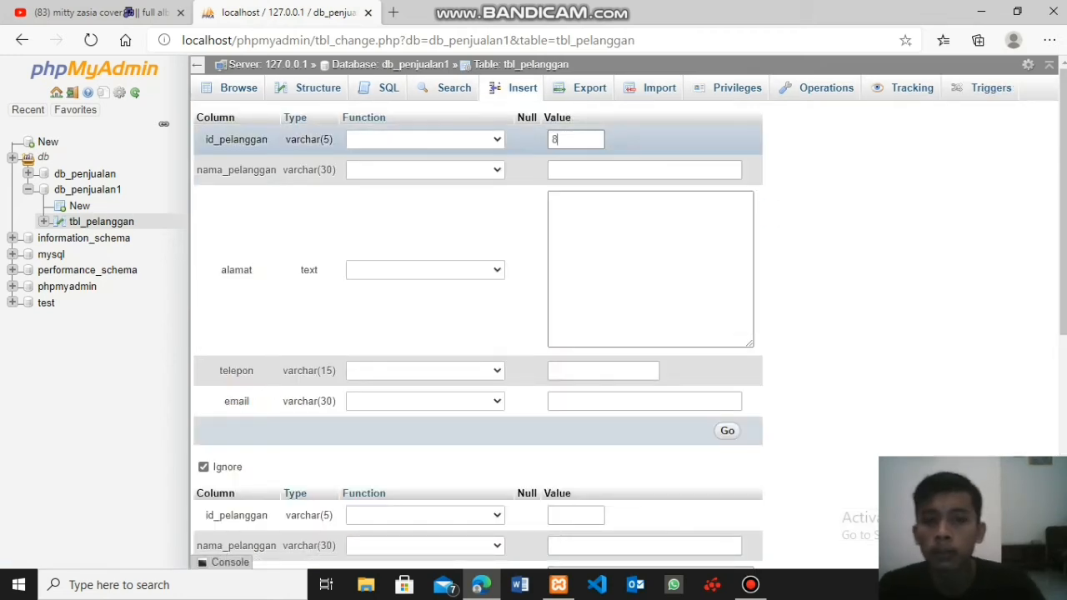
{"action": "left_click", "coordinate": [643, 170]}
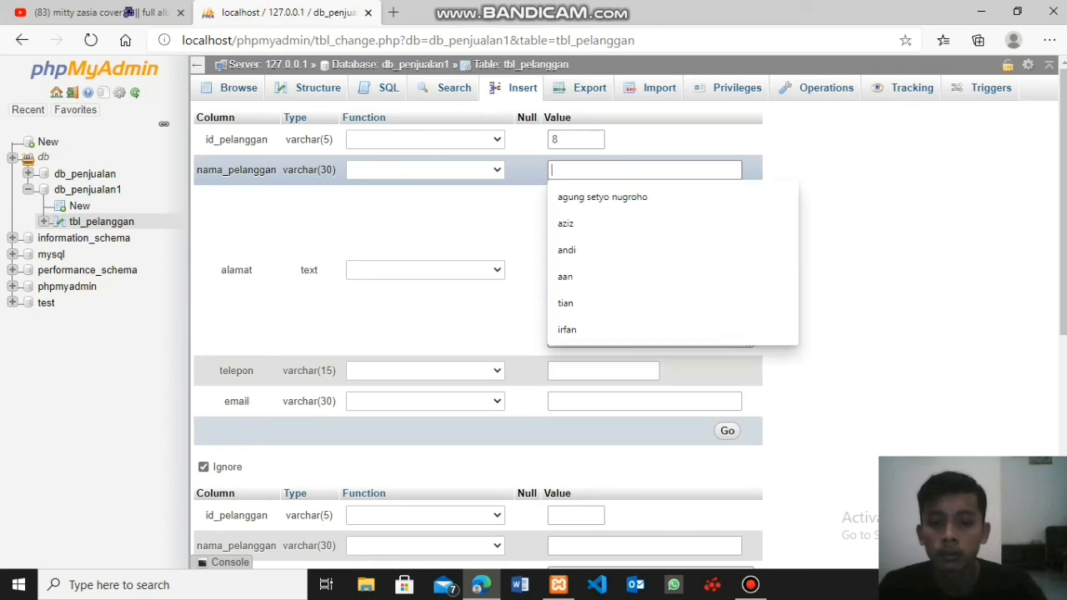
{"action": "type", "text": "bima"}
{"action": "key", "text": "Tab"}
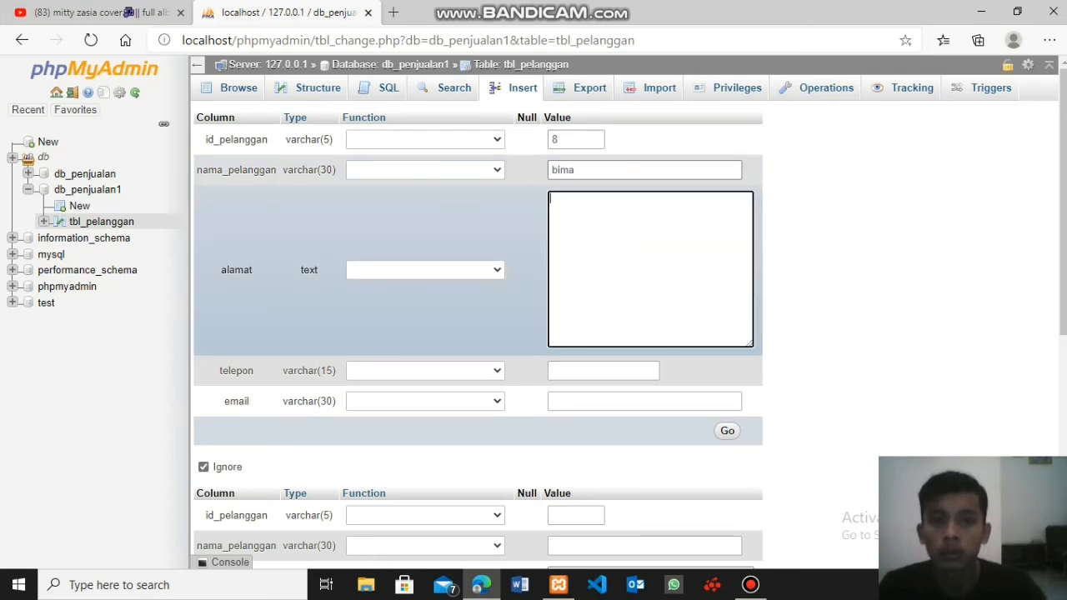
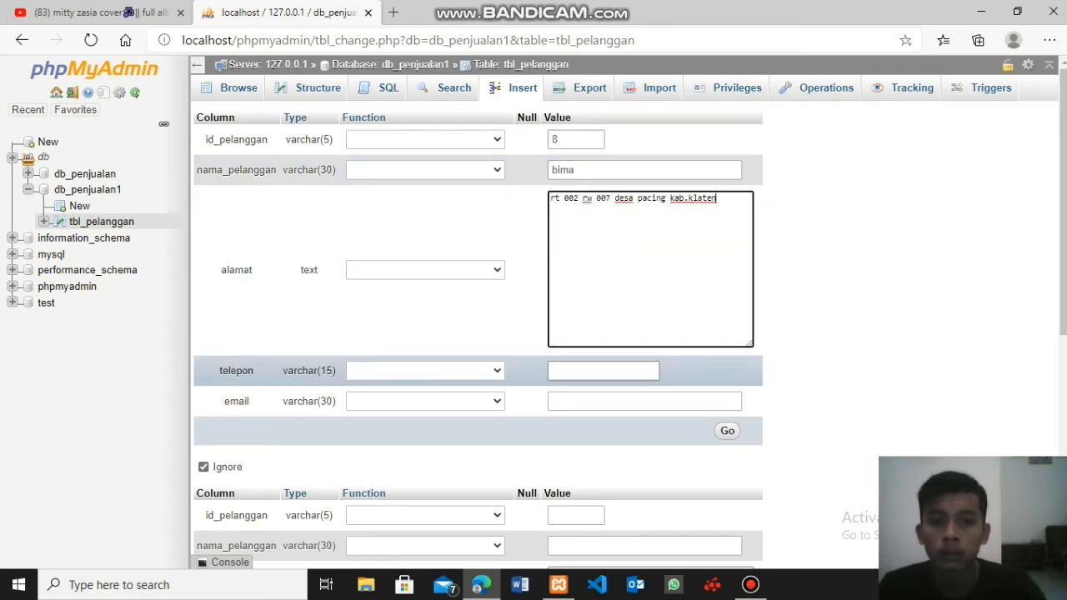
{"action": "key", "text": "Tab"}
{"action": "key", "text": "Down"}
{"action": "key", "text": "Return"}
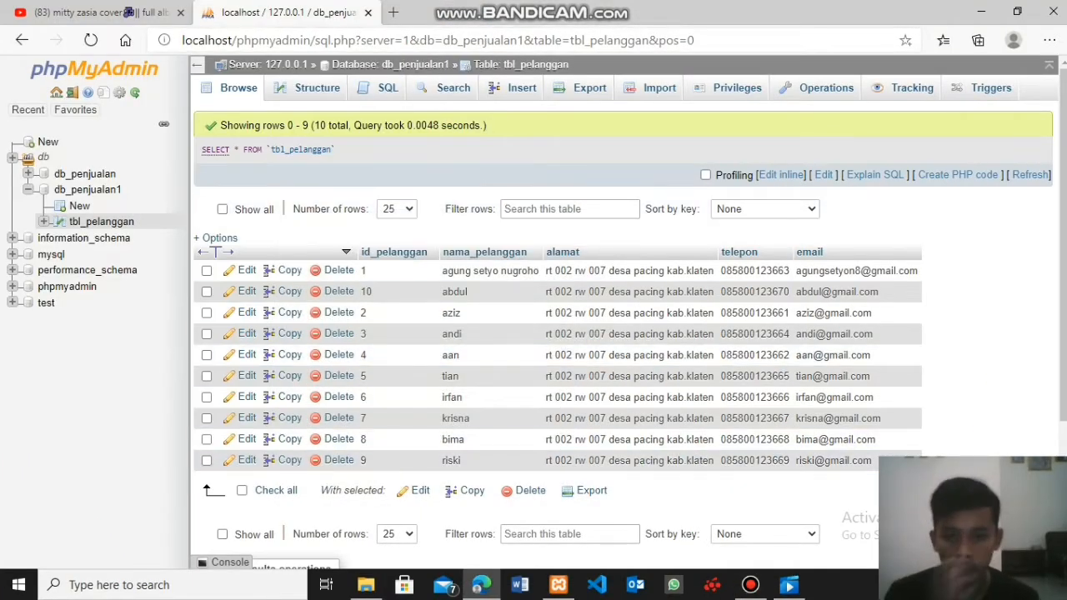
- Delete the ninth and eighth customers' records from tbl_pelanggan, confirming each deletion
{"action": "scroll", "coordinate": [542, 390], "scroll_direction": "down", "scroll_amount": 1}
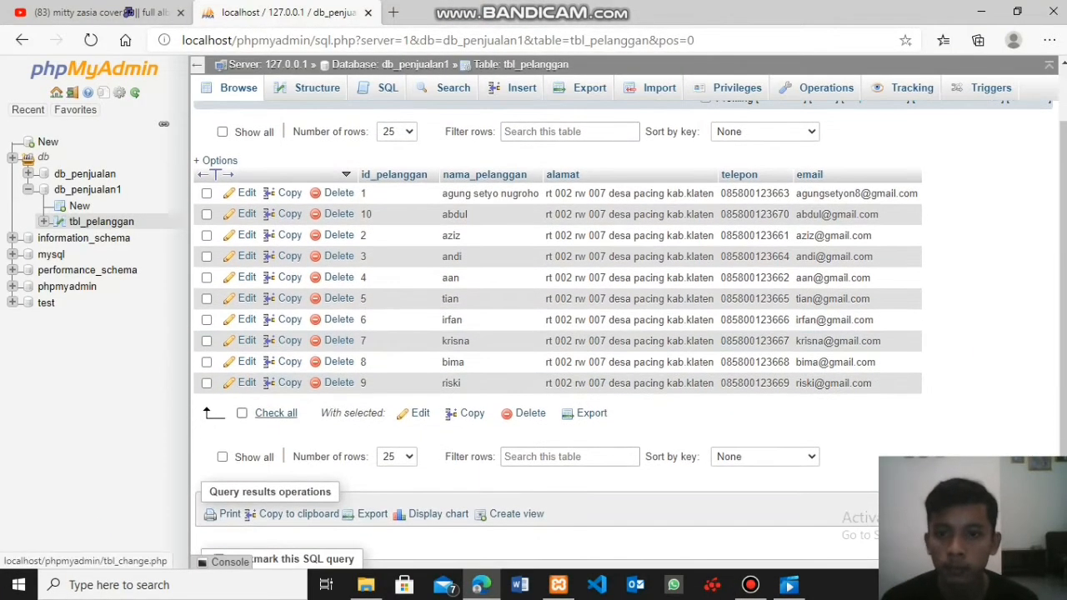
{"action": "left_click", "coordinate": [207, 383]}
{"action": "left_click", "coordinate": [206, 363]}
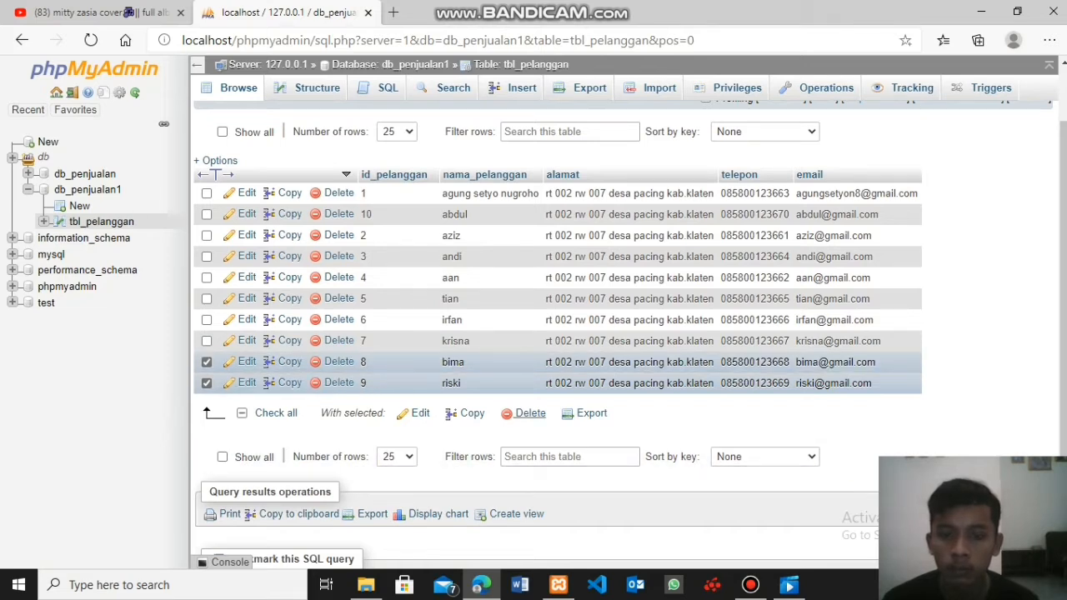
{"action": "left_click", "coordinate": [207, 382]}
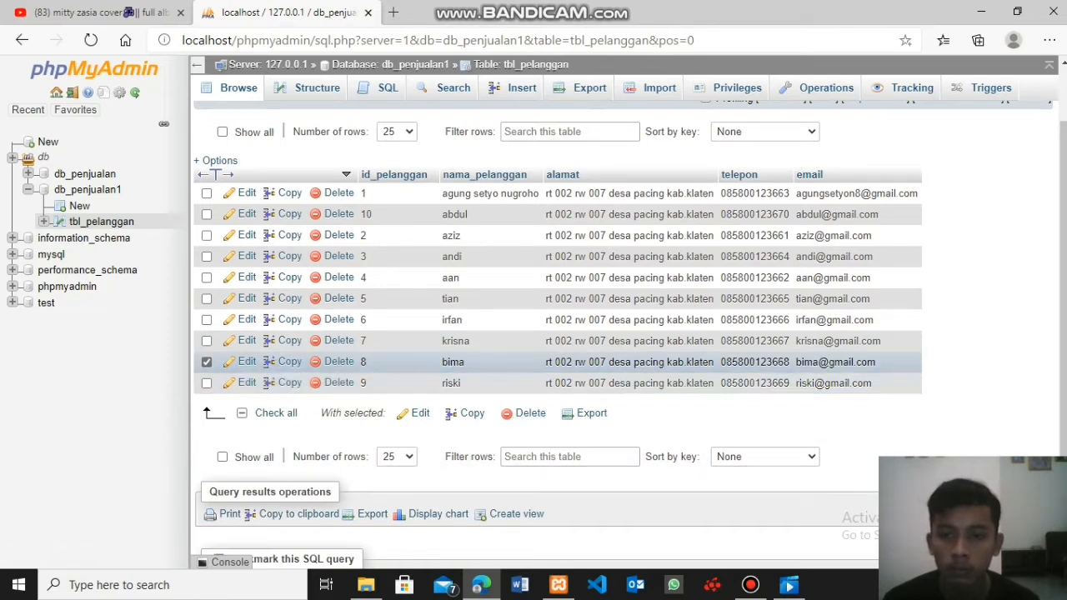
{"action": "left_click", "coordinate": [206, 361]}
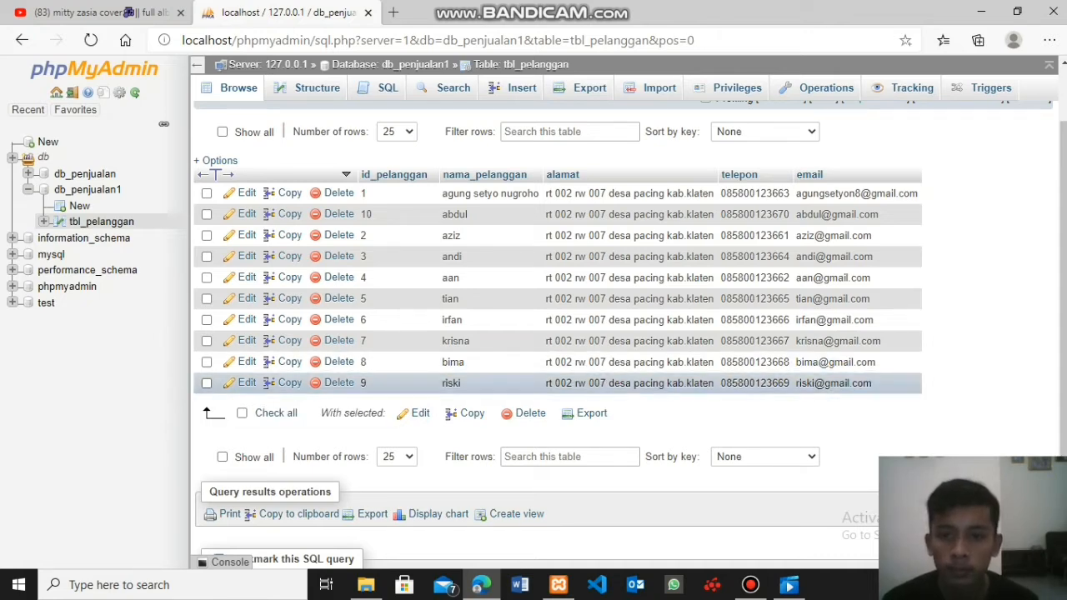
{"action": "left_click", "coordinate": [207, 383]}
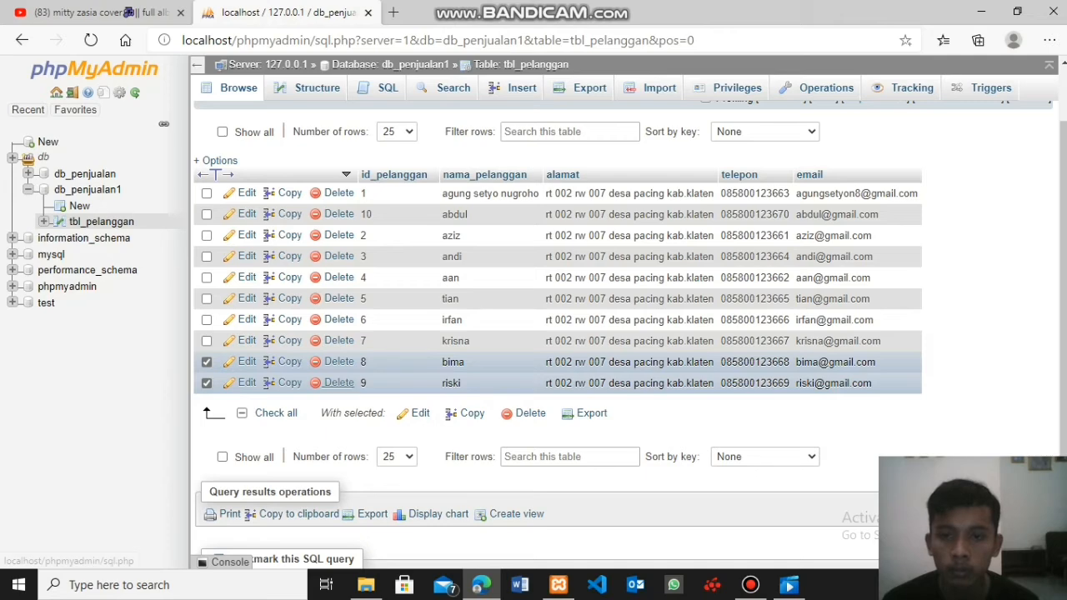
{"action": "left_click", "coordinate": [338, 382]}
{"action": "left_click", "coordinate": [552, 357]}
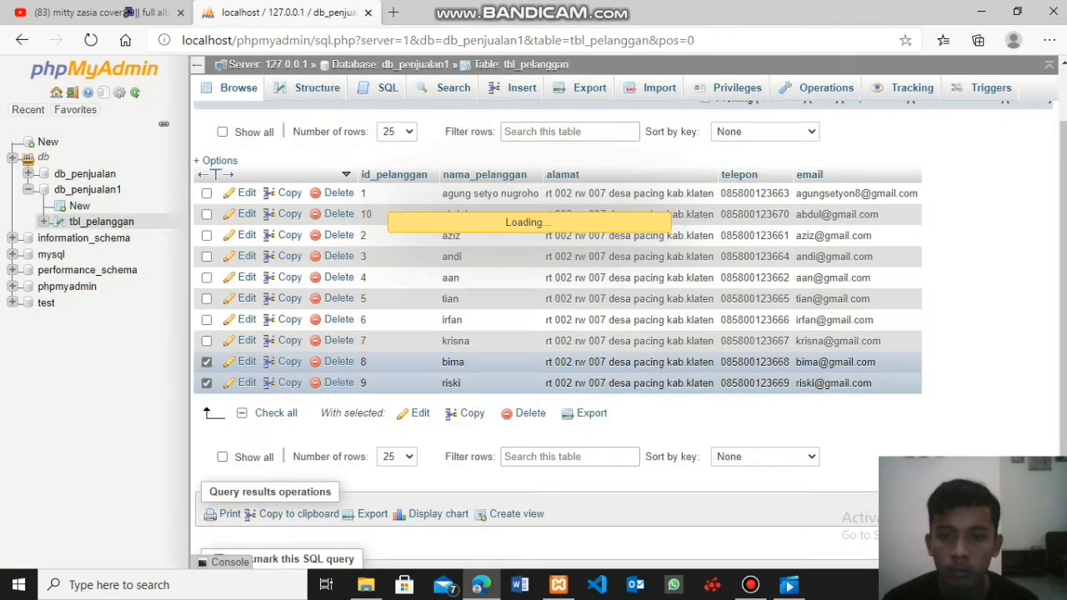
{"action": "left_click", "coordinate": [338, 361]}
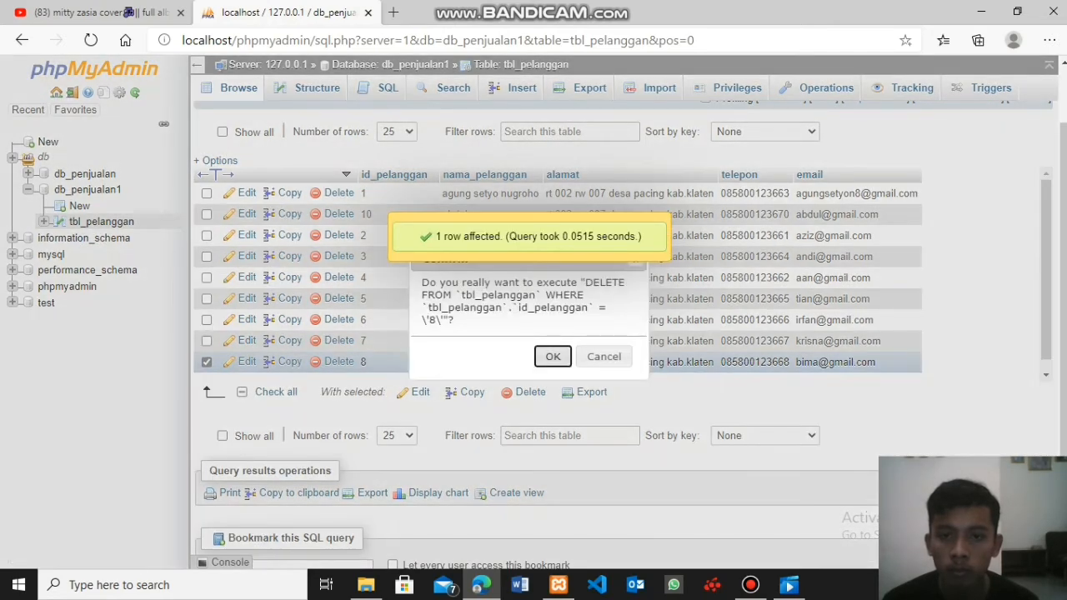
{"action": "key", "text": "Return"}
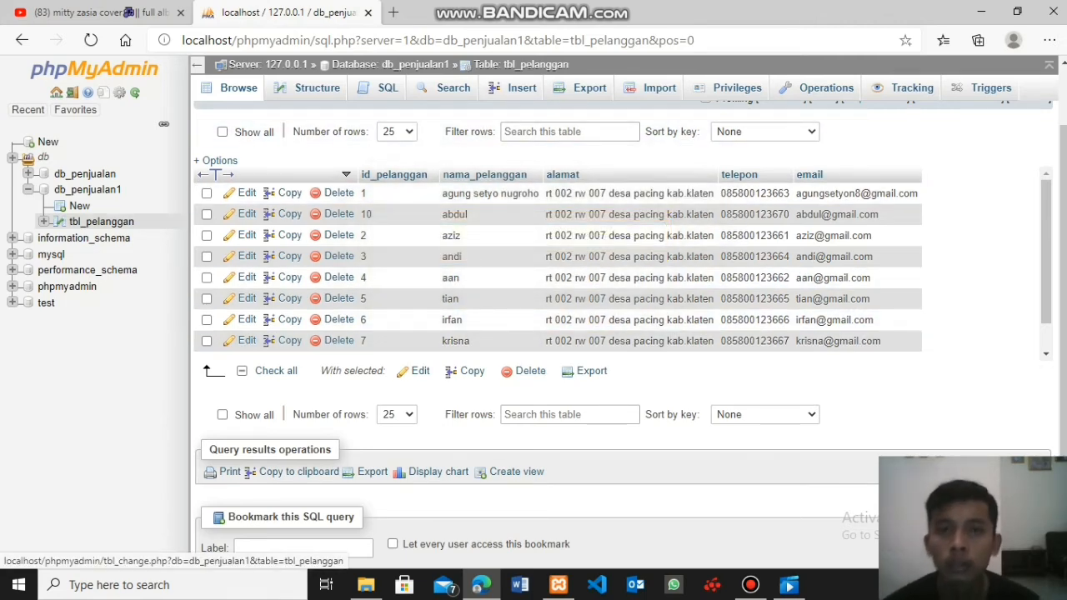
- Start the eighth customer's record again in tbl_pelanggan with the ID and name, and paste the copied address into alamat
{"action": "left_click", "coordinate": [517, 88]}
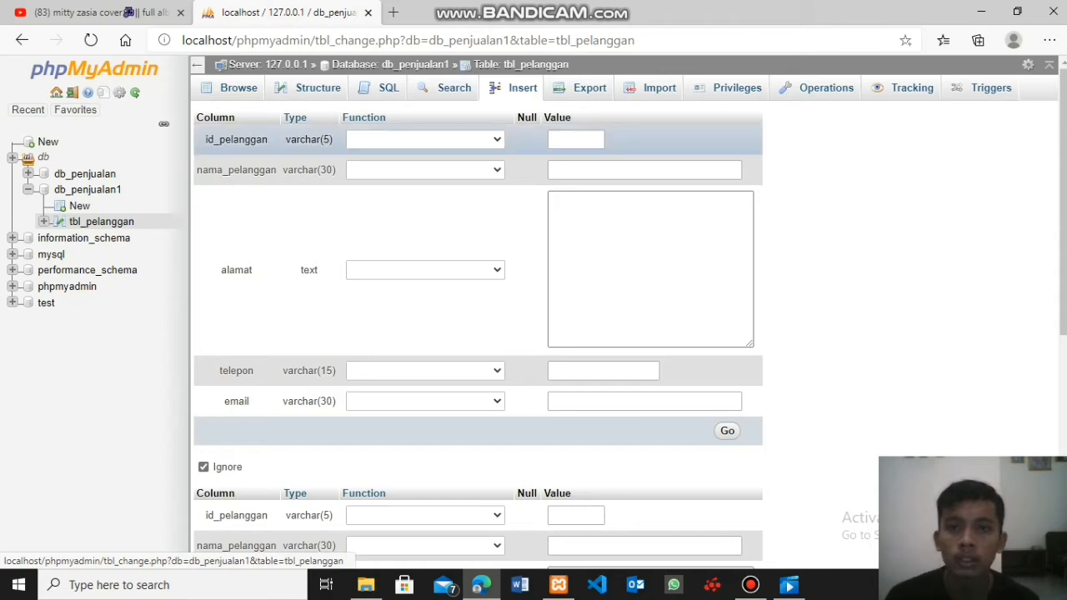
{"action": "left_click", "coordinate": [575, 139]}
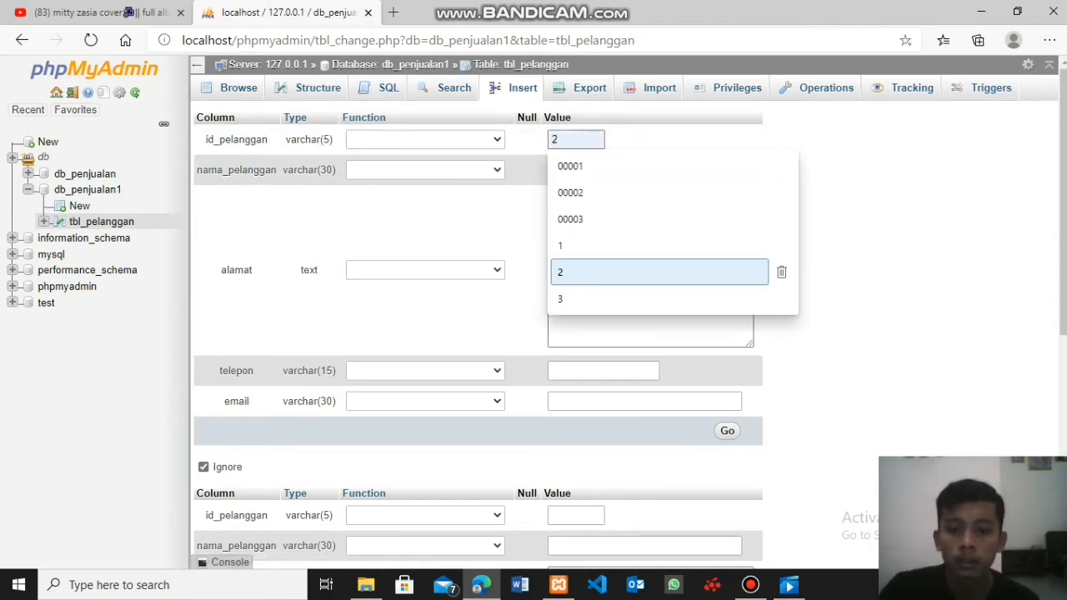
{"action": "type", "text": "8"}
{"action": "key", "text": "Tab"}
{"action": "key", "text": "Down"}
{"action": "key", "text": "Down"}
{"action": "key", "text": "Down"}
{"action": "key", "text": "Down"}
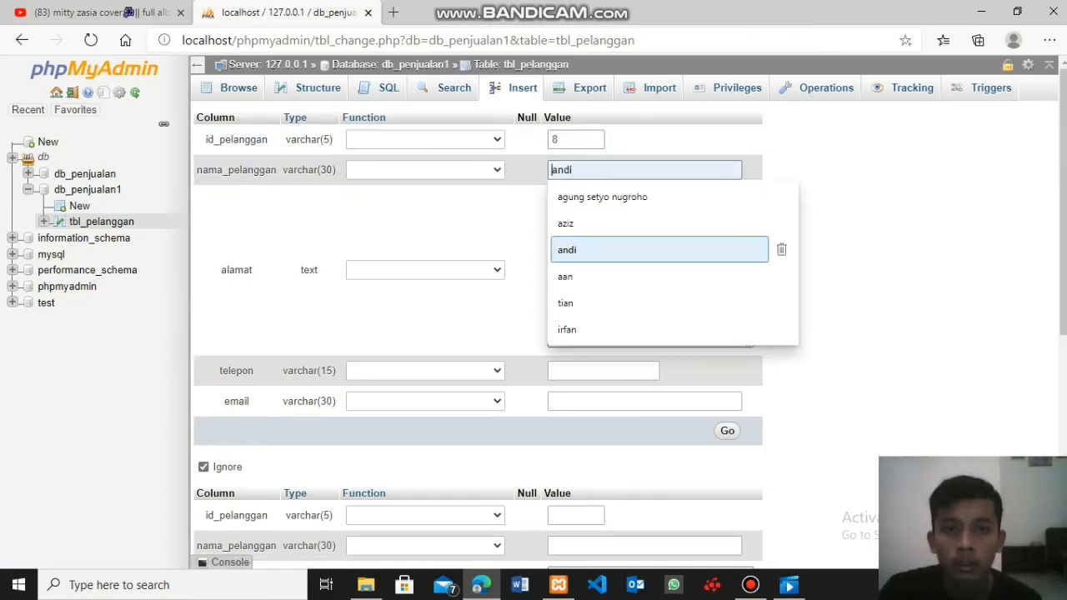
{"action": "type", "text": "bima"}
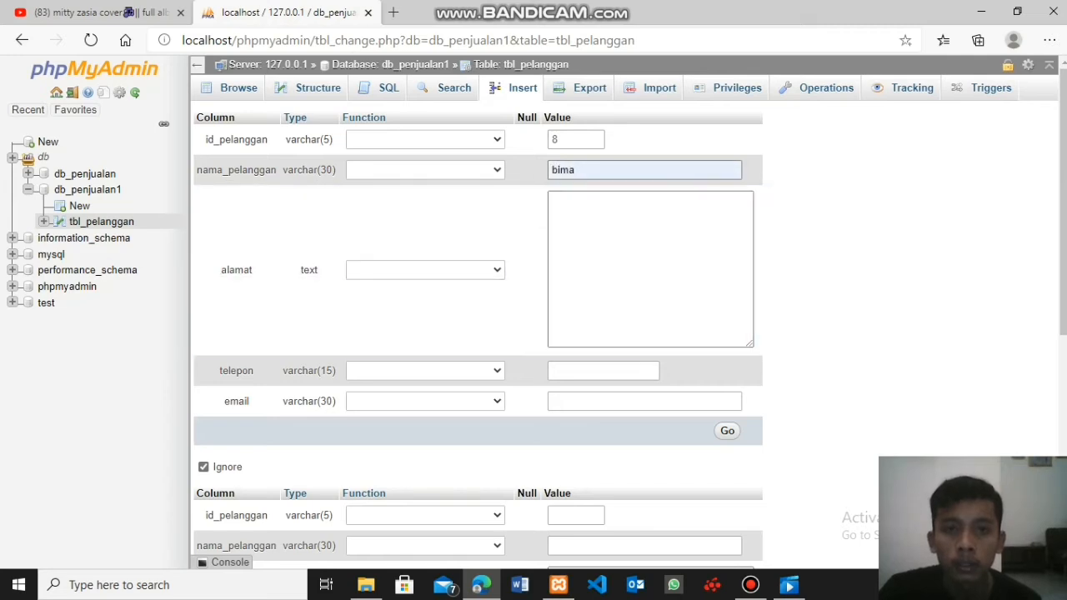
{"action": "key", "text": "Tab"}
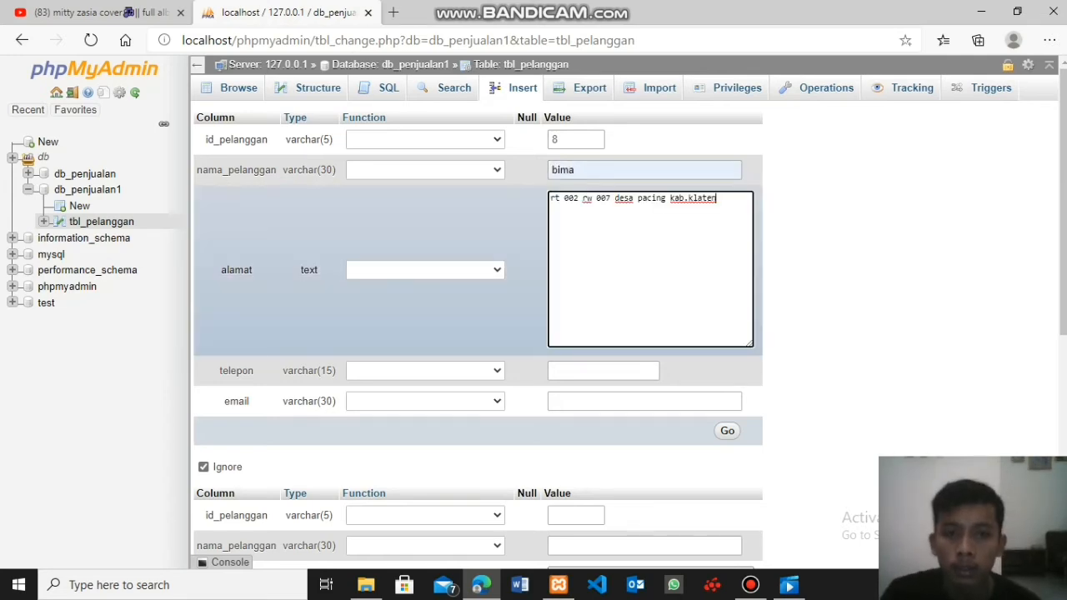
- Fill telepon with a suggested phone number and change its last digit to match the eighth customer's number
{"action": "key", "text": "Tab"}
{"action": "key", "text": "Down"}
{"action": "key", "text": "Down"}
{"action": "key", "text": "Up"}
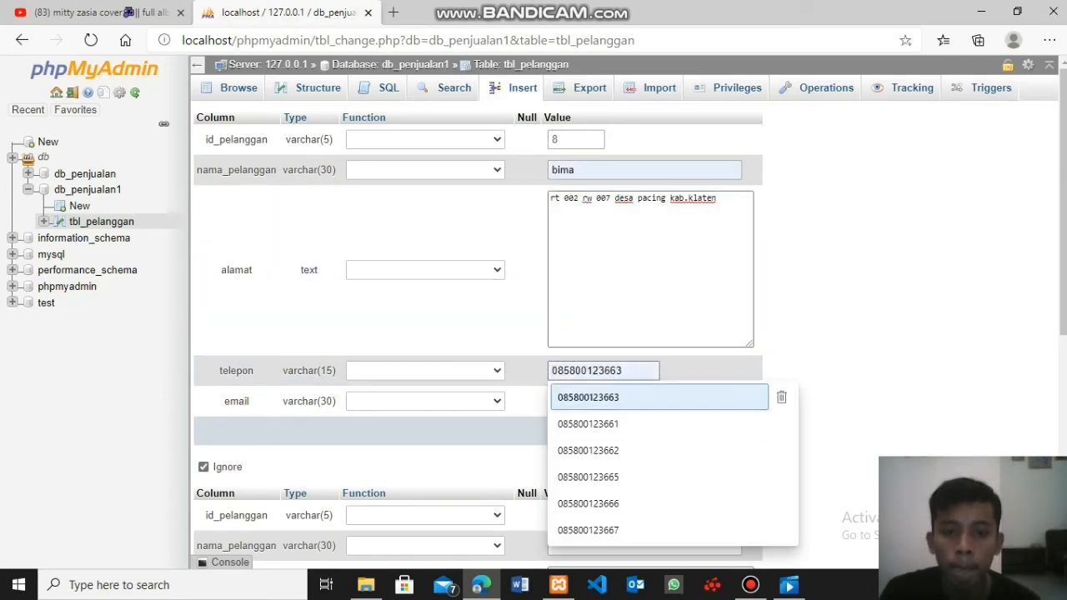
{"action": "key", "text": "Down"}
{"action": "key", "text": "Down"}
{"action": "key", "text": "Down"}
{"action": "key", "text": "Up"}
{"action": "key", "text": "Down"}
{"action": "key", "text": "Down"}
{"action": "key", "text": "Down"}
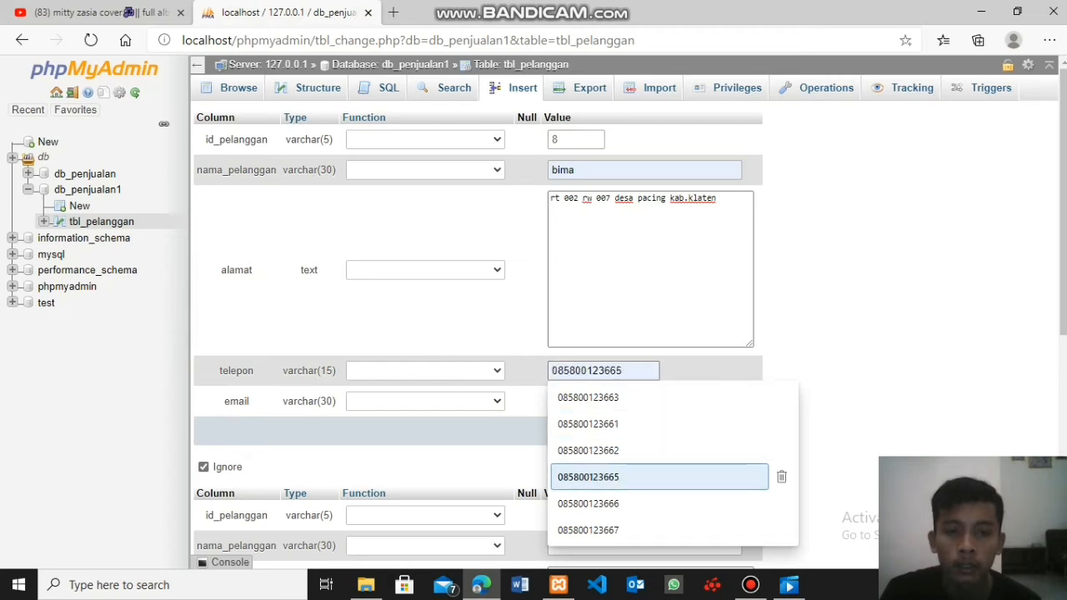
{"action": "key", "text": "Return"}
{"action": "key", "text": "BackSpace"}
{"action": "type", "text": "8"}
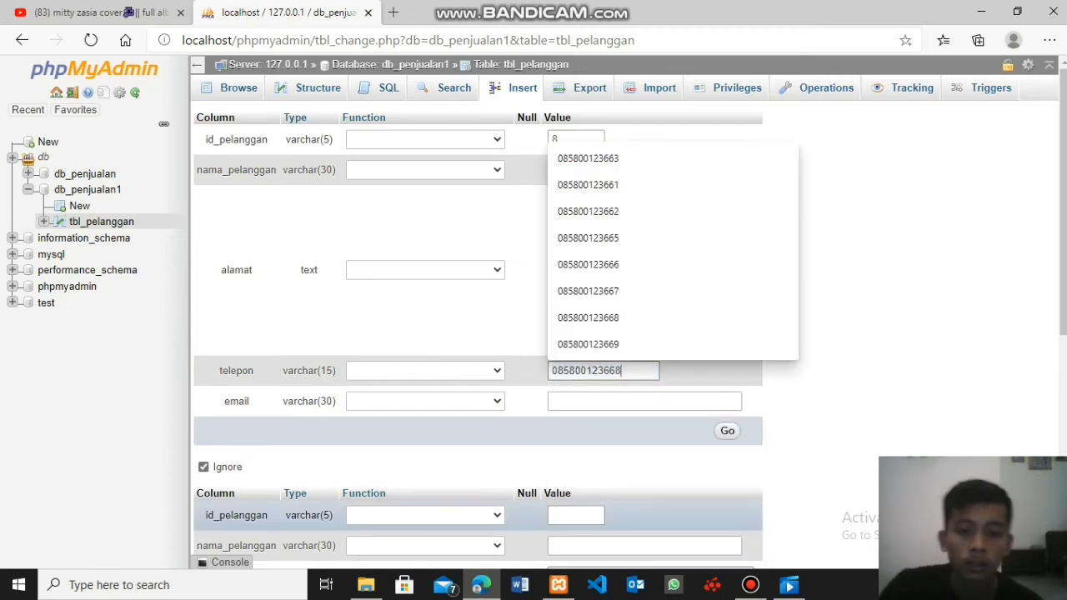
- Fill in the eighth customer's email from the suggestions, insert the record, and display the rows of tbl_pelanggan
{"action": "key", "text": "Tab"}
{"action": "key", "text": "Down"}
{"action": "key", "text": "Down"}
{"action": "key", "text": "Down"}
{"action": "key", "text": "Down"}
{"action": "key", "text": "Down"}
{"action": "key", "text": "Down"}
{"action": "key", "text": "Down"}
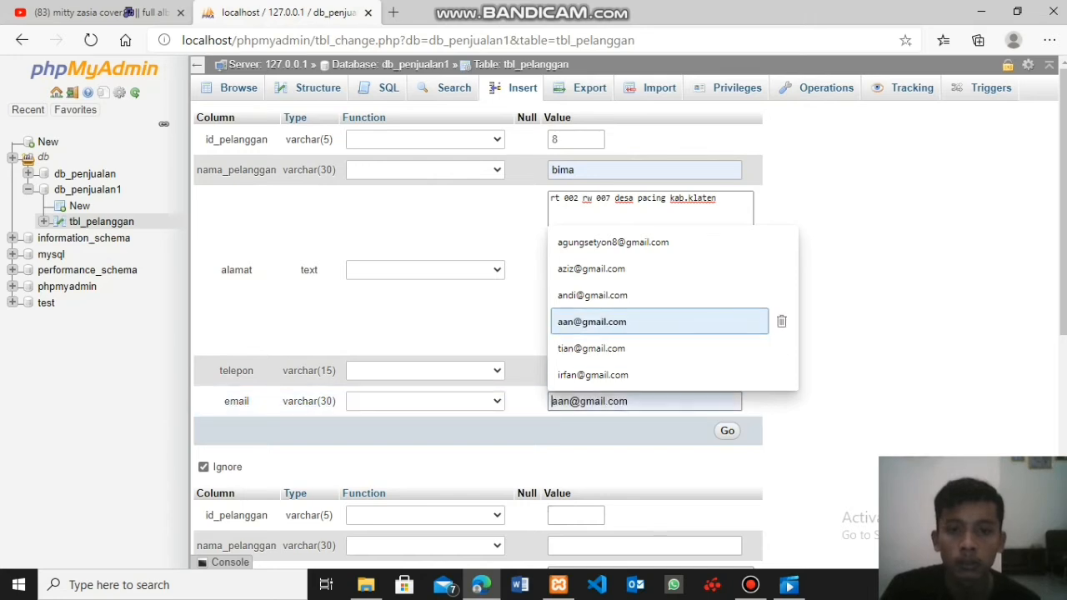
{"action": "type", "text": "b"}
{"action": "key", "text": "Down"}
{"action": "key", "text": "Return"}
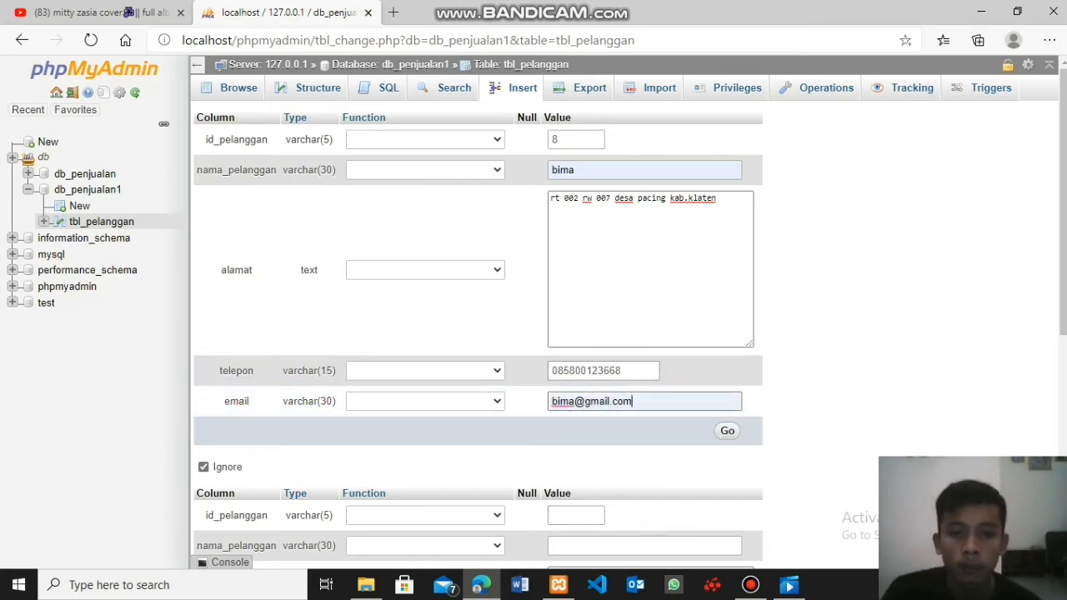
{"action": "key", "text": "Tab"}
{"action": "key", "text": "Return"}
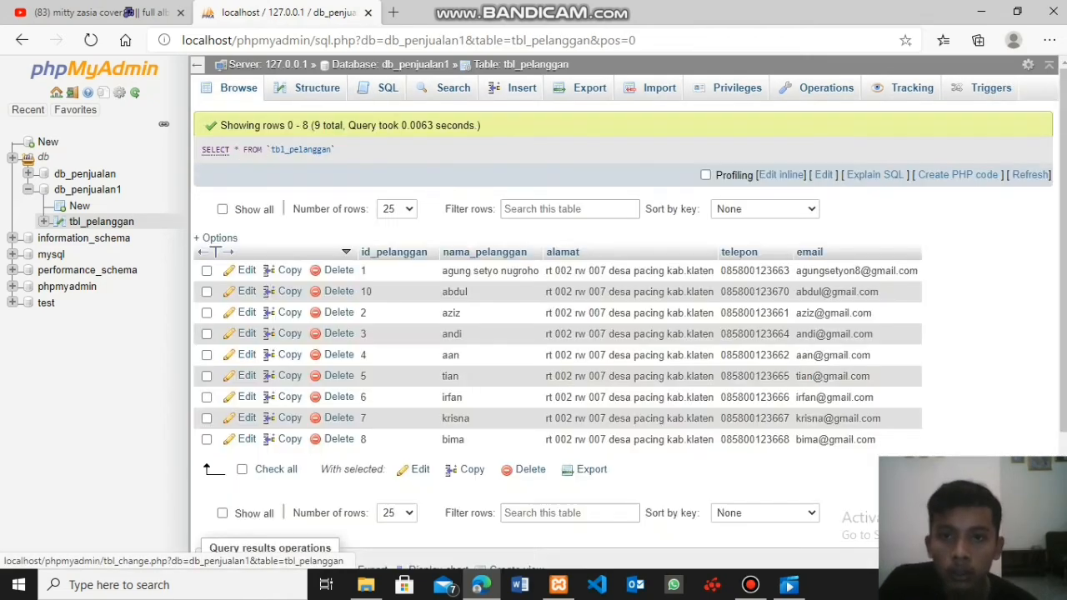
- Start the ninth customer's record in tbl_pelanggan with the ID and name, and paste the copied address into alamat
{"action": "left_click", "coordinate": [517, 88]}
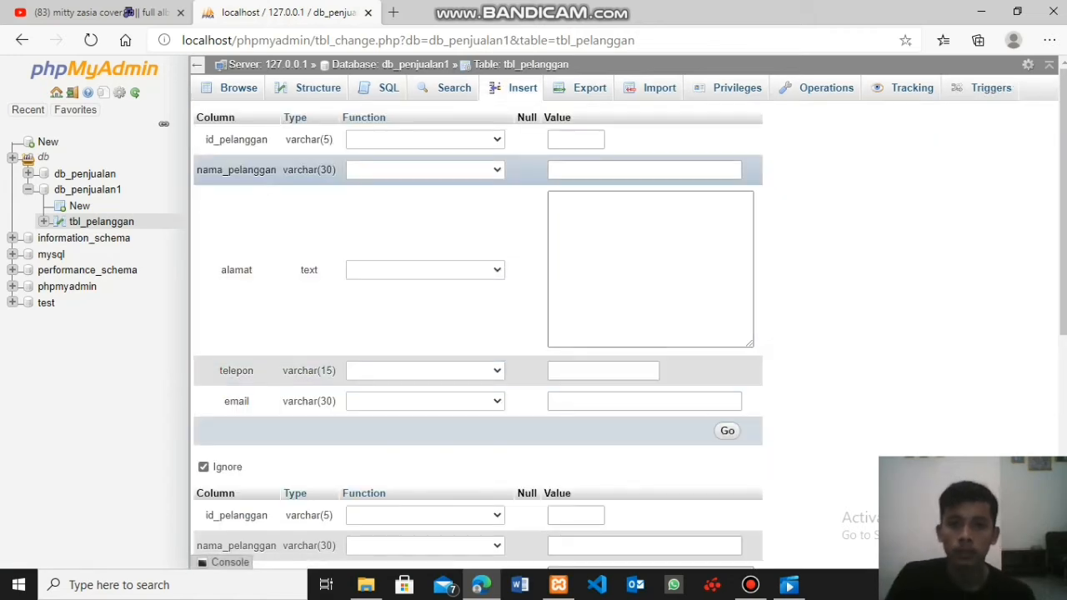
{"action": "left_click", "coordinate": [576, 139]}
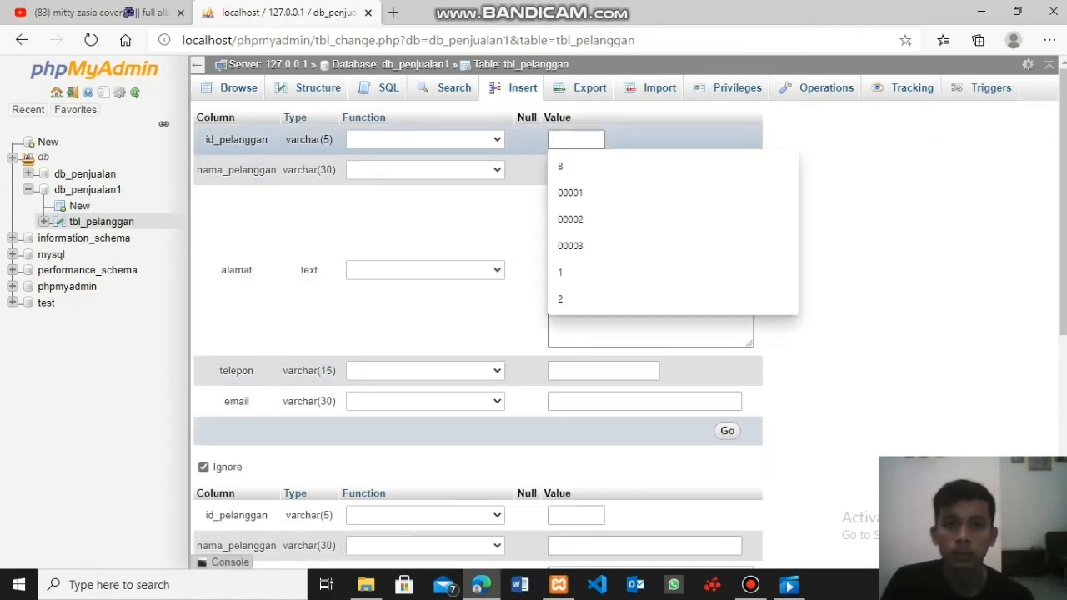
{"action": "type", "text": "9"}
{"action": "key", "text": "Tab"}
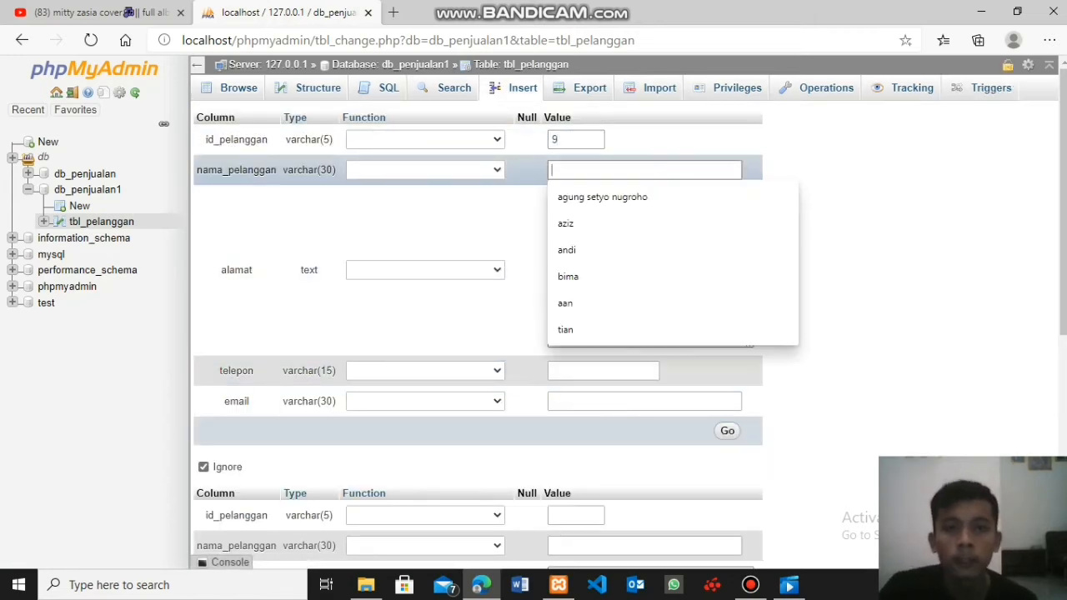
{"action": "type", "text": "e"}
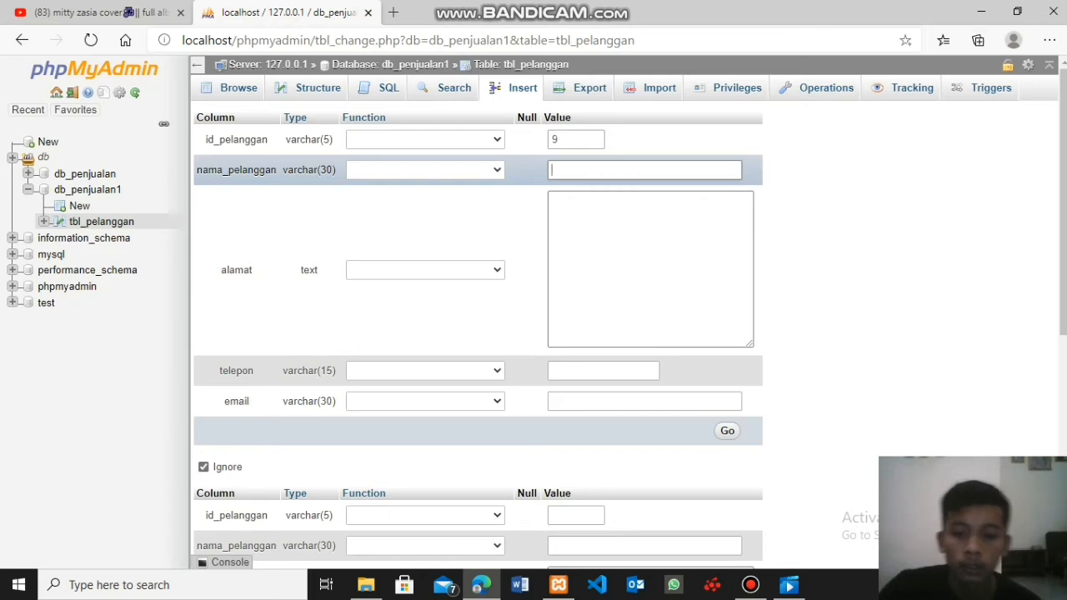
{"action": "type", "text": "riski"}
{"action": "key", "text": "Tab"}
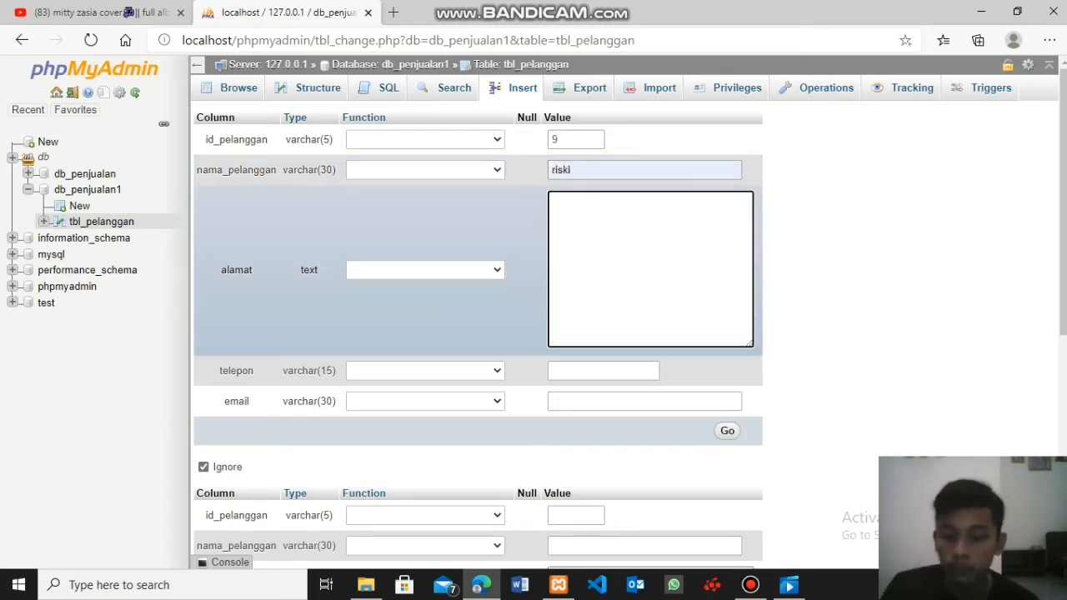
{"action": "key", "text": "Tab"}
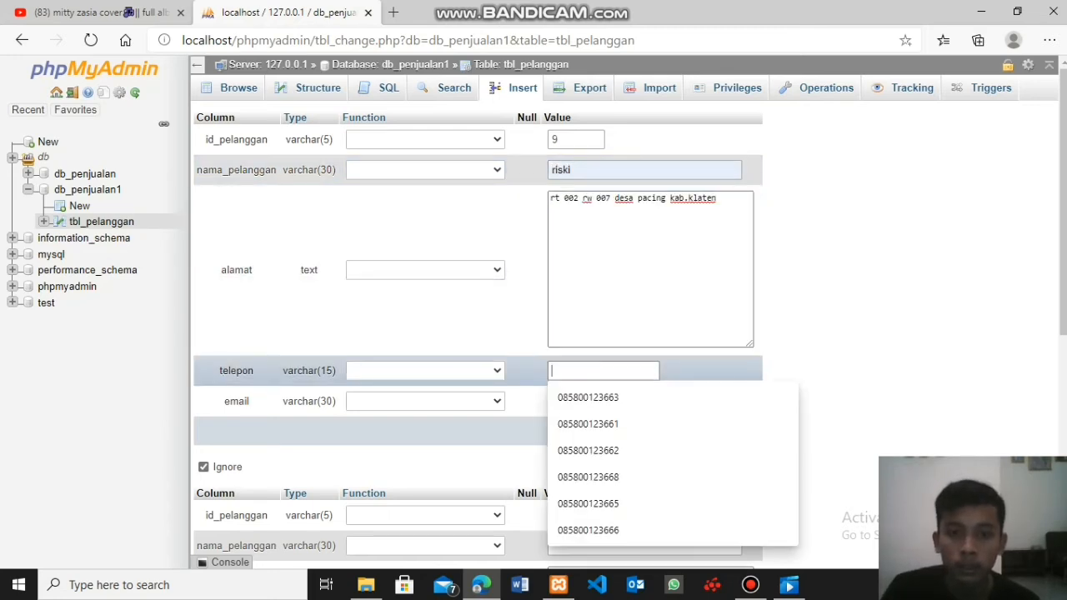
- Fill telepon with a suggested phone number and change its last digit to match the ninth customer's number
{"action": "key", "text": "Down"}
{"action": "key", "text": "Return"}
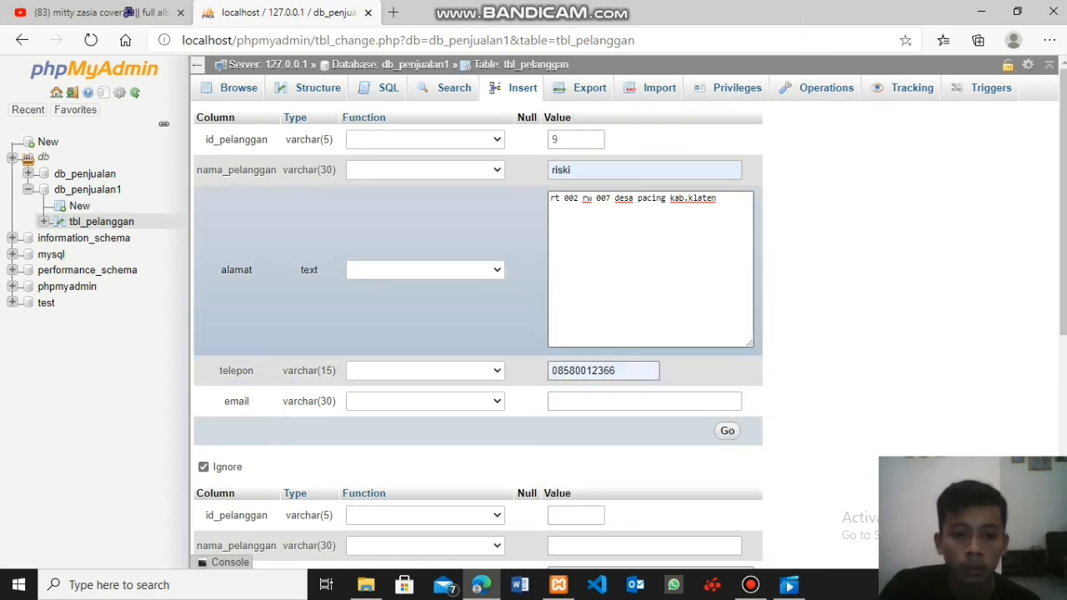
{"action": "key", "text": "Tab"}
- Fill in the ninth customer's email from the suggestions, insert the record, and display the rows of tbl_pelanggan
{"action": "key", "text": "Up"}
{"action": "key", "text": "Up"}
{"action": "key", "text": "Down"}
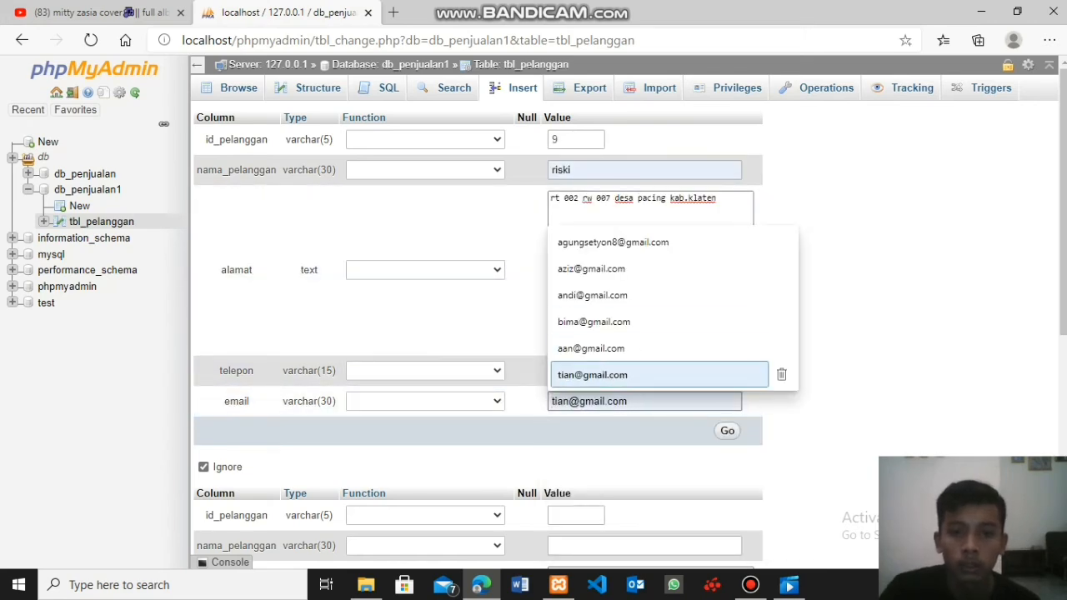
{"action": "type", "text": "ri"}
{"action": "key", "text": "Down"}
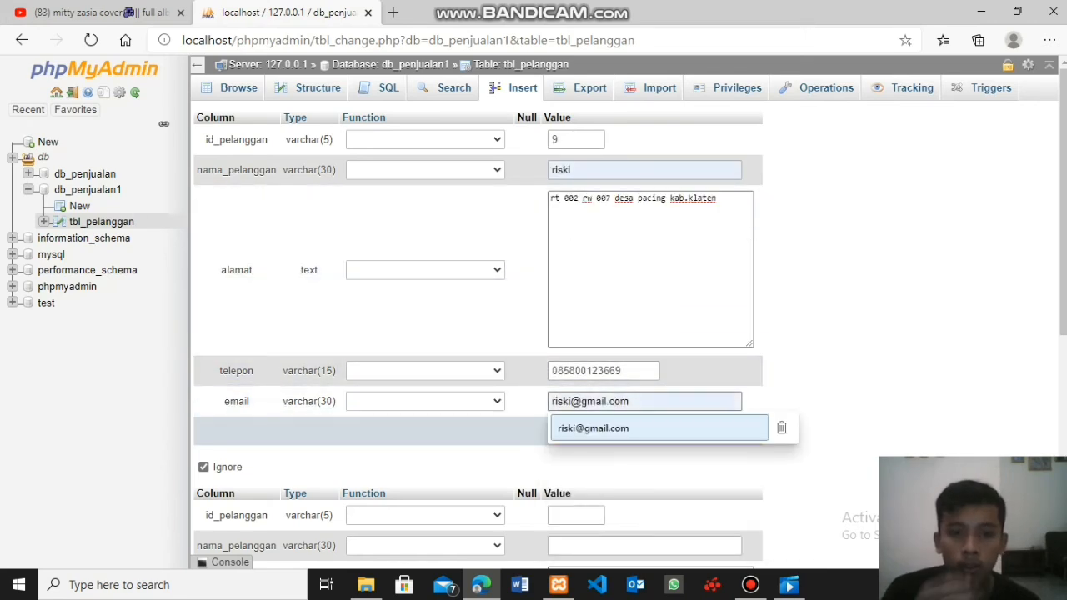
{"action": "key", "text": "Return"}
{"action": "key", "text": "Return"}
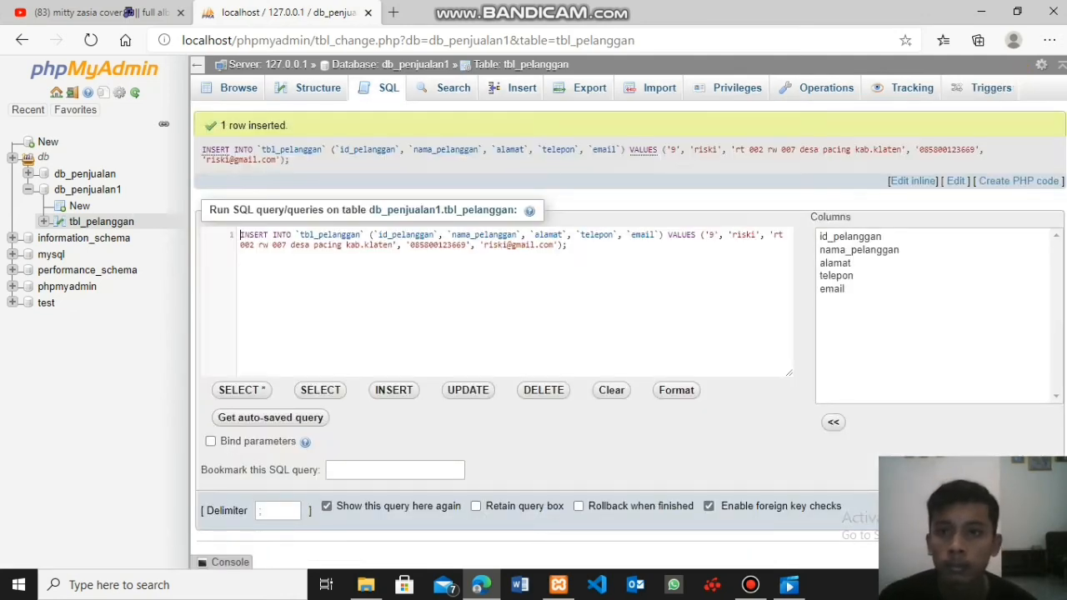
{"action": "left_click", "coordinate": [238, 87]}
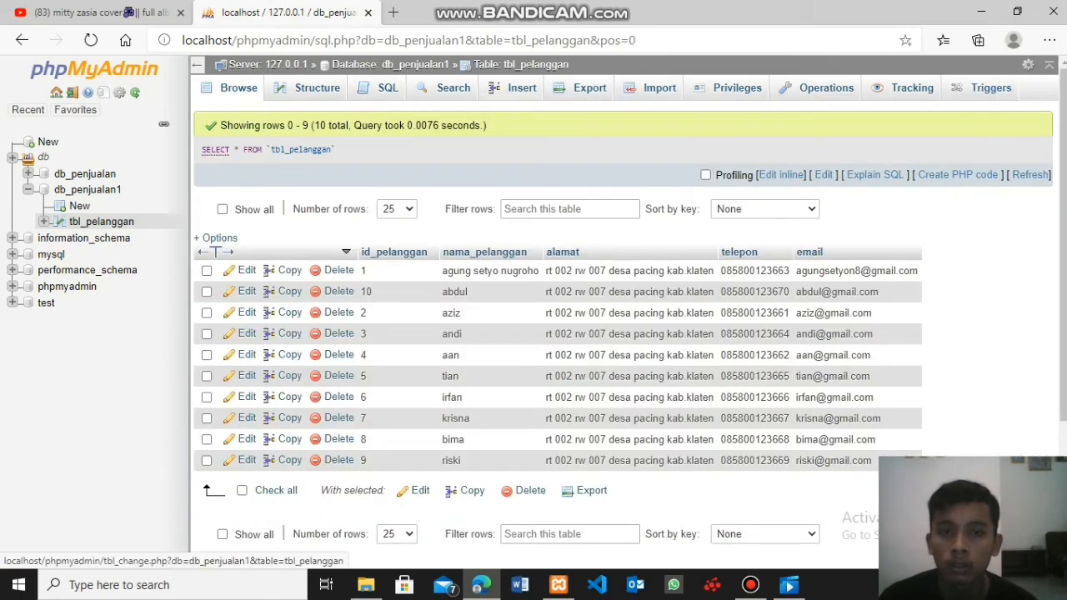
- Start another record for the tenth customer in tbl_pelanggan with the ID and name, and paste the copied address into alamat
{"action": "left_click", "coordinate": [522, 87]}
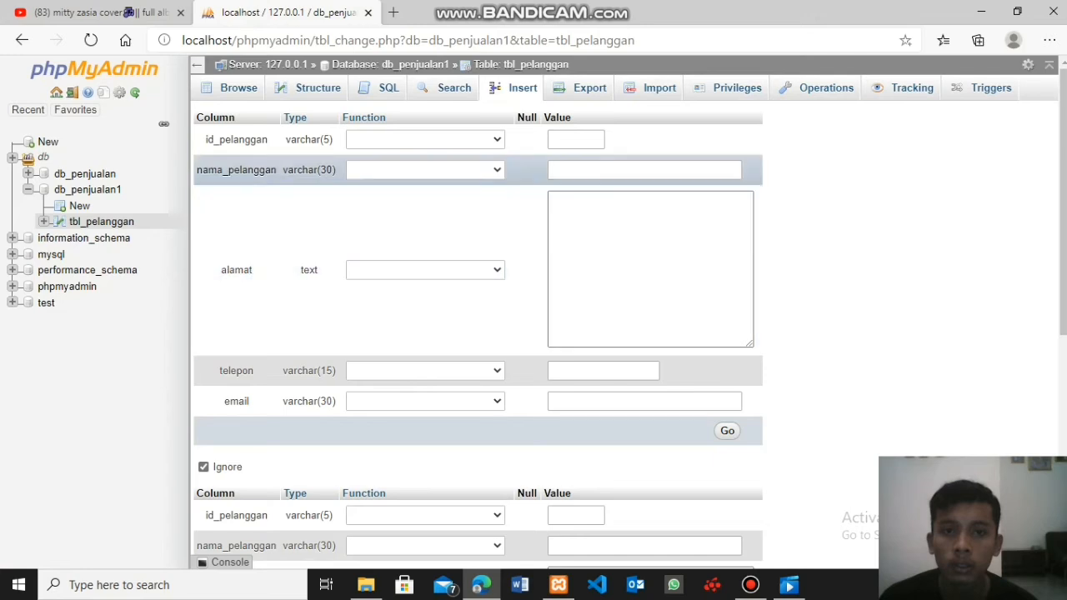
{"action": "left_click", "coordinate": [576, 139]}
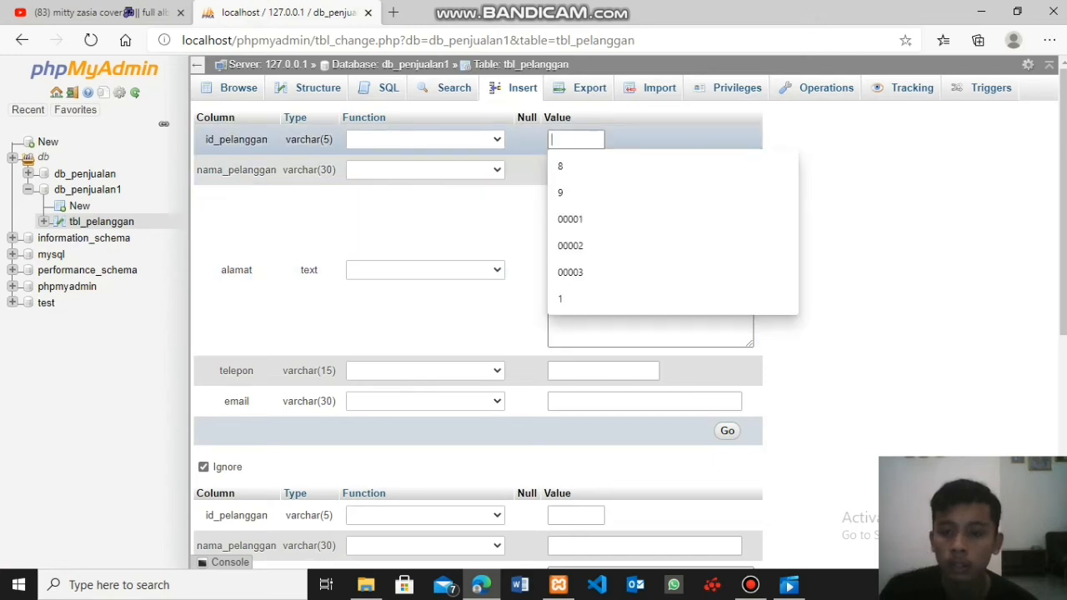
{"action": "type", "text": "10"}
{"action": "key", "text": "Tab"}
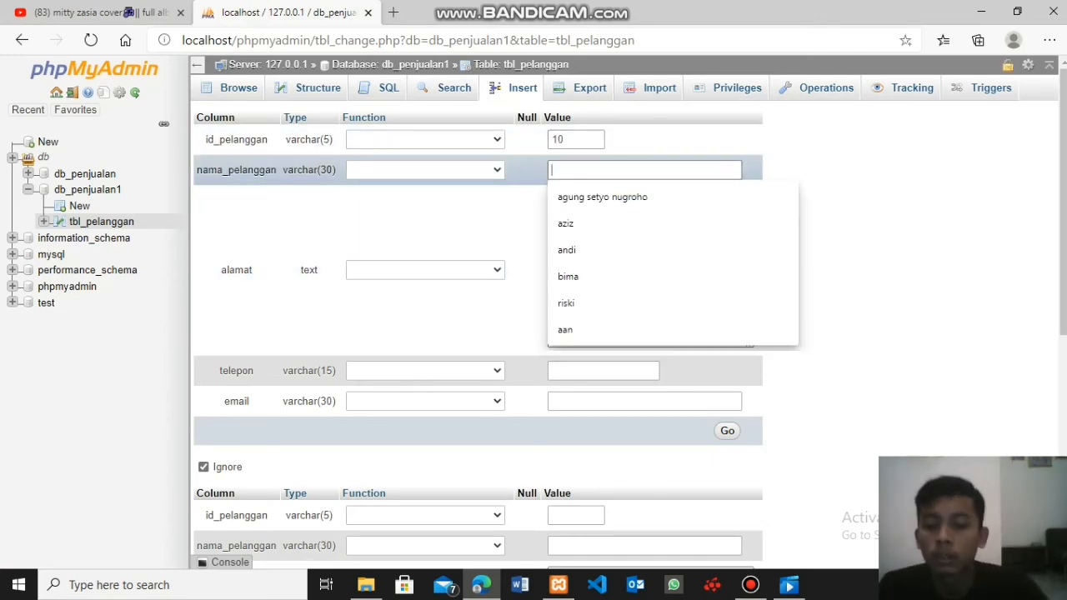
{"action": "type", "text": "abduk"}
{"action": "key", "text": "BackSpace"}
{"action": "type", "text": "l"}
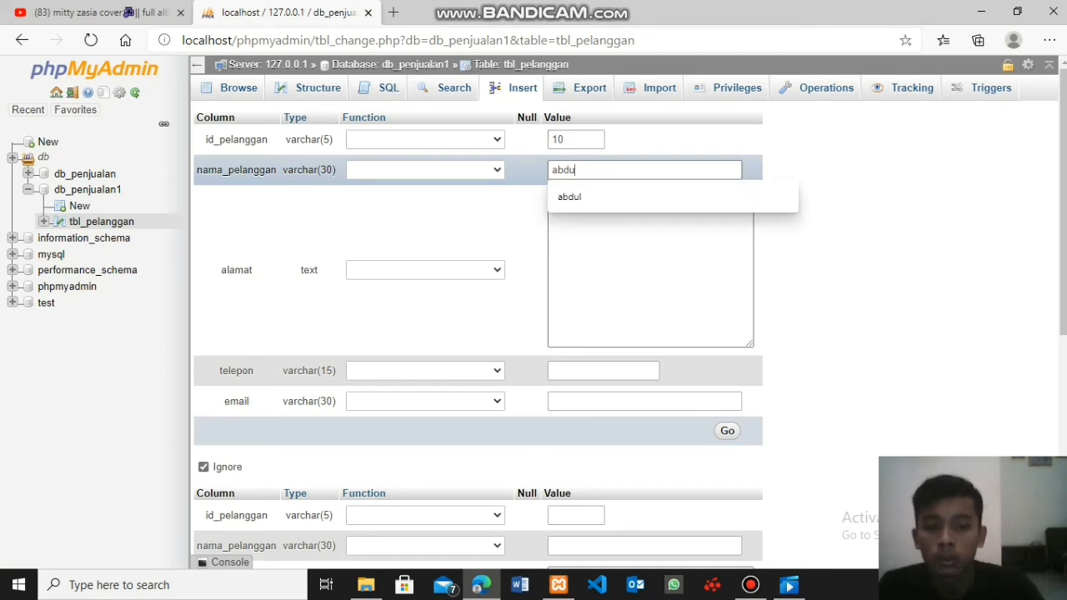
{"action": "key", "text": "Tab"}
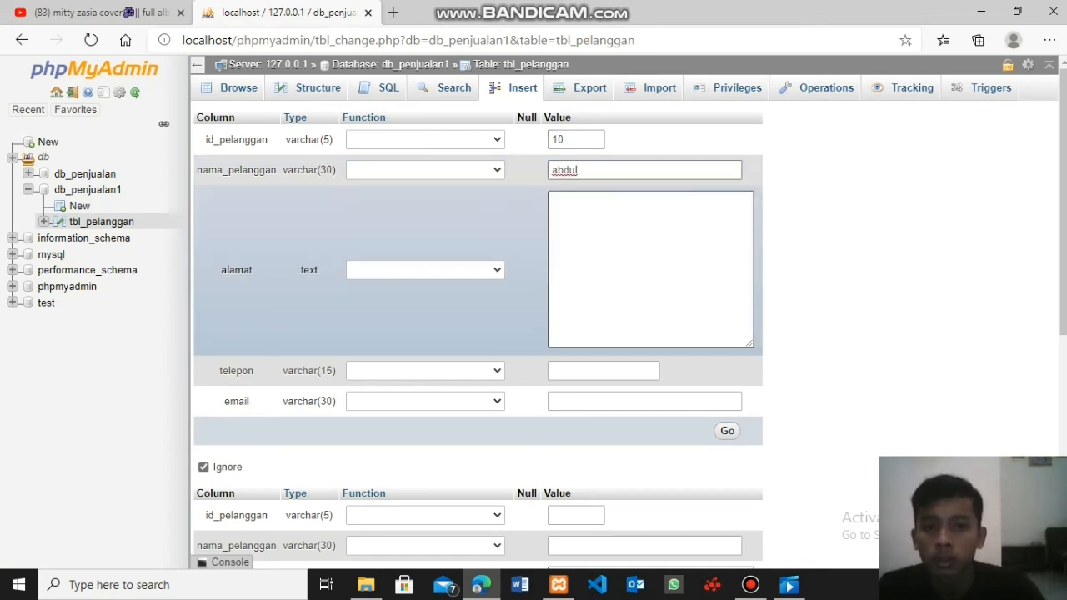
{"action": "left_click", "coordinate": [650, 268]}
{"action": "key", "text": "Tab"}
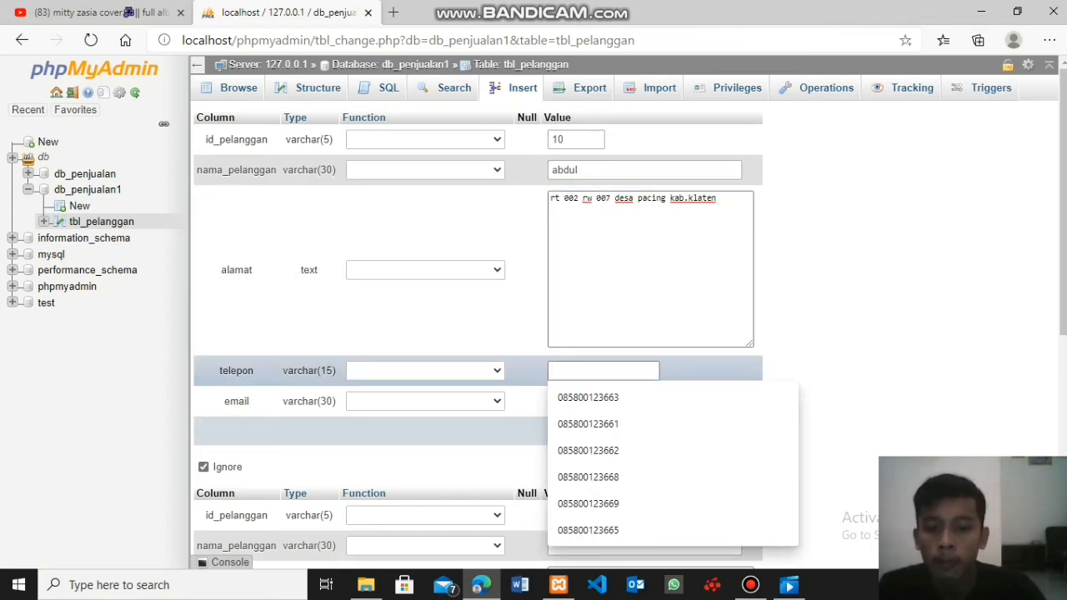
- Fill telepon with a suggested phone number and change its last two digits to match the tenth customer's number
{"action": "left_click", "coordinate": [588, 398]}
{"action": "key", "text": "BackSpace"}
{"action": "key", "text": "BackSpace"}
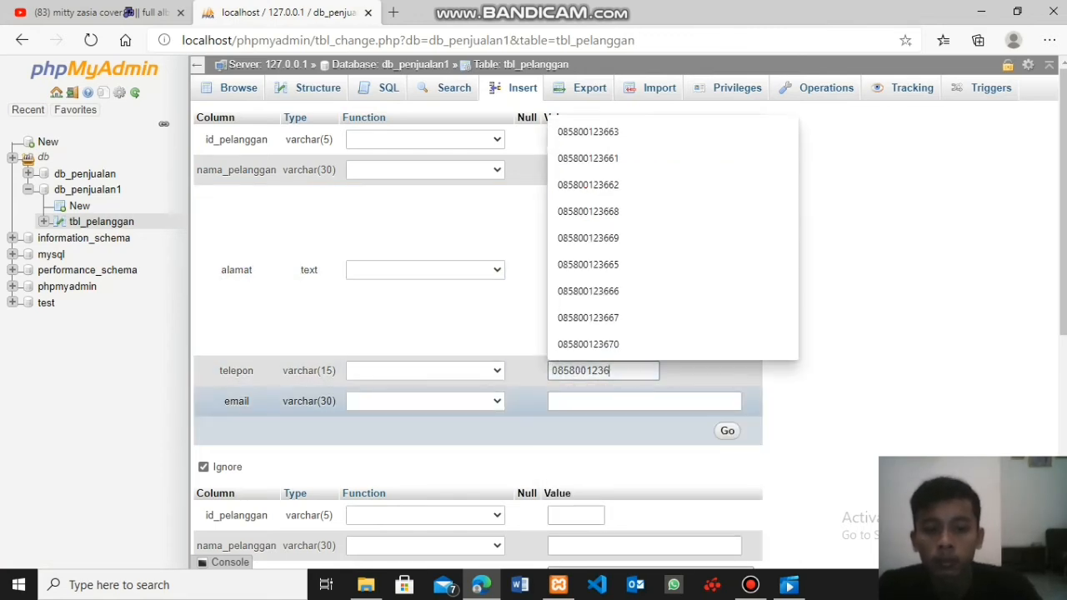
{"action": "type", "text": "70"}
{"action": "key", "text": "Tab"}
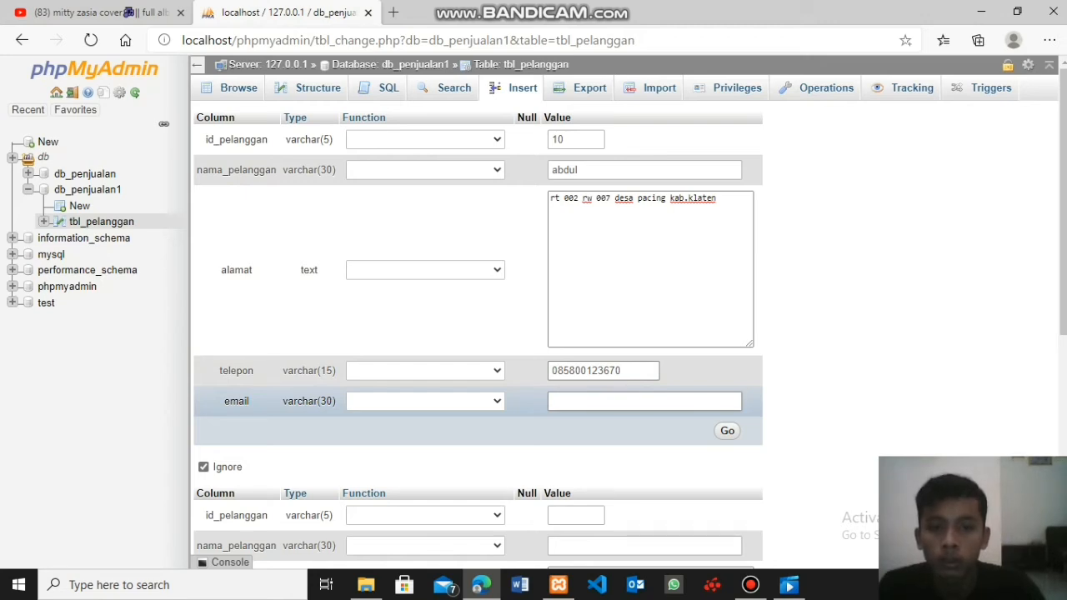
- Fill in the tenth customer's email from the suggestions, try to insert the record, and return to the rows of tbl_pelanggan
{"action": "key", "text": "Down"}
{"action": "type", "text": "a"}
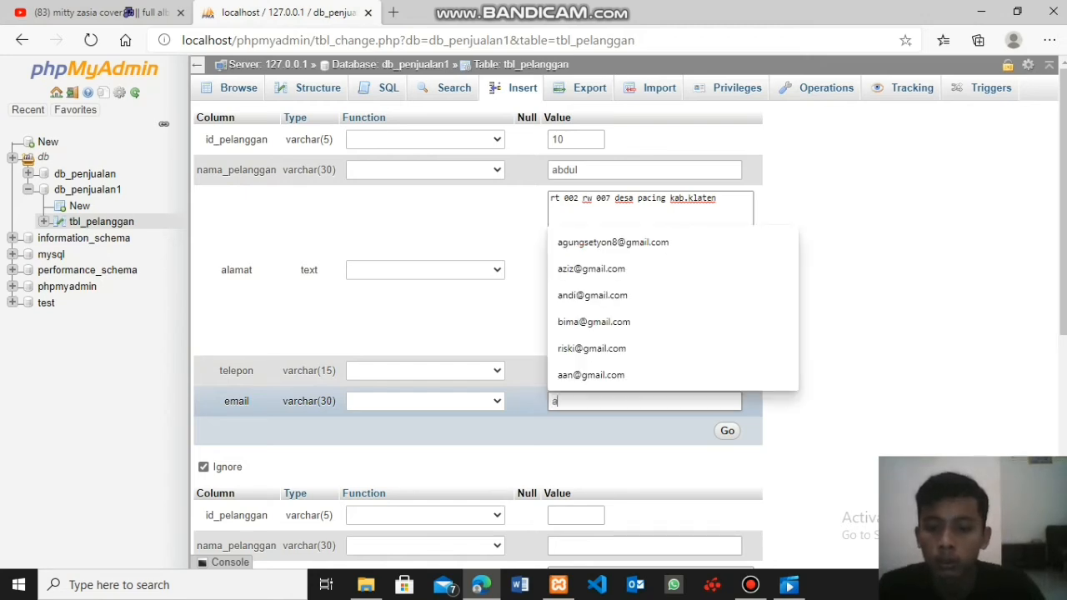
{"action": "type", "text": "bdul"}
{"action": "key", "text": "Down"}
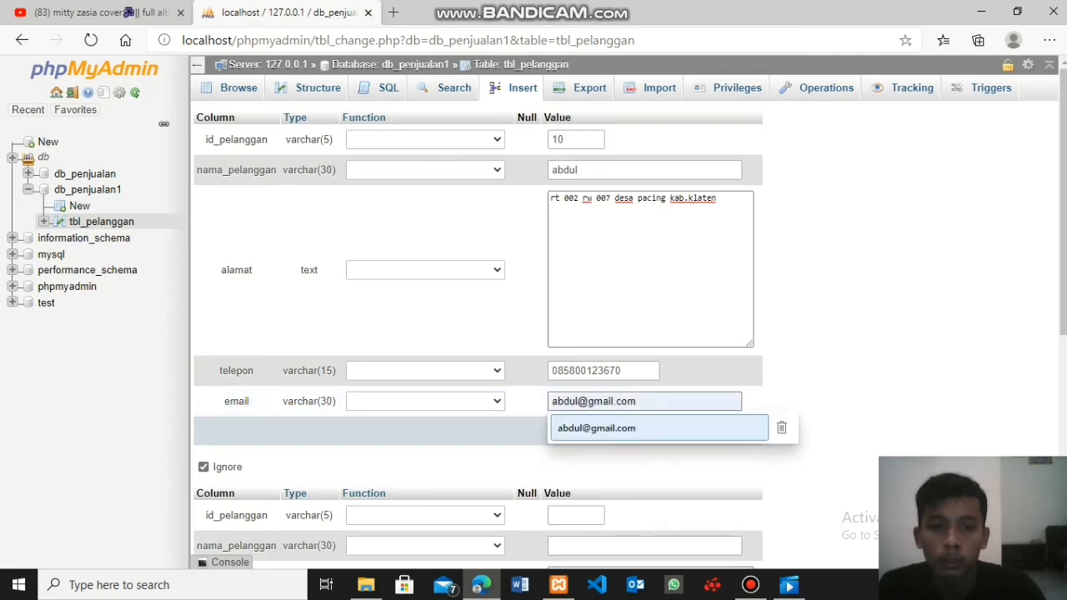
{"action": "key", "text": "Return"}
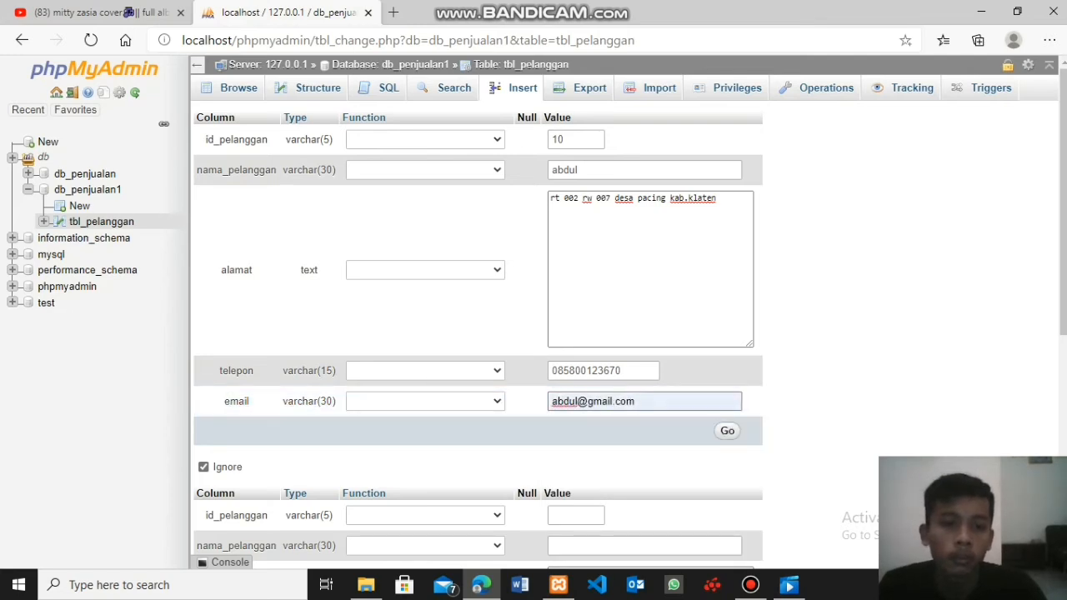
{"action": "key", "text": "Return"}
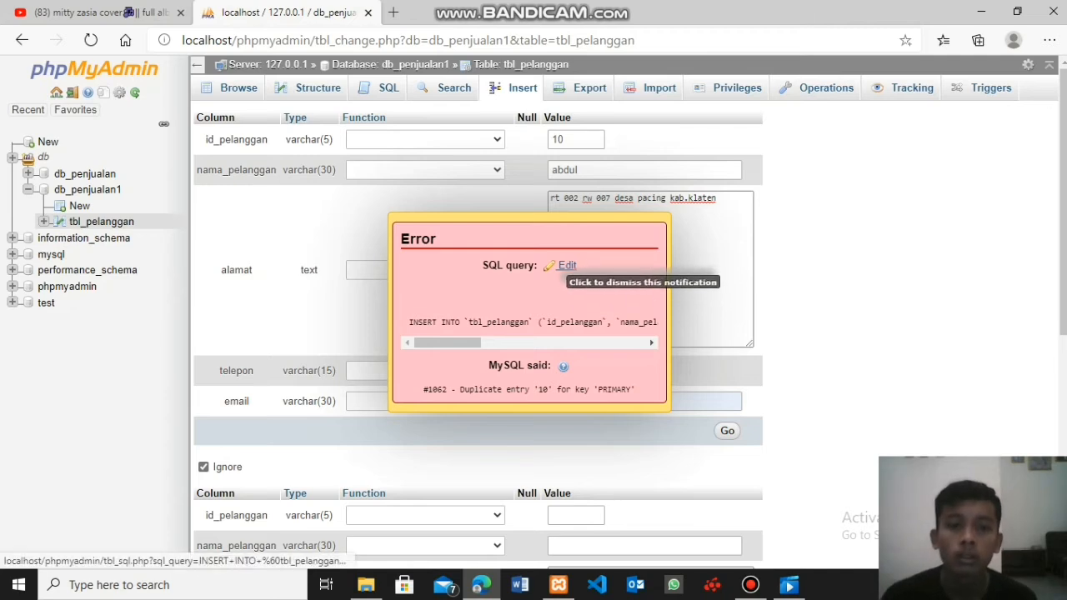
{"action": "left_click", "coordinate": [565, 265]}
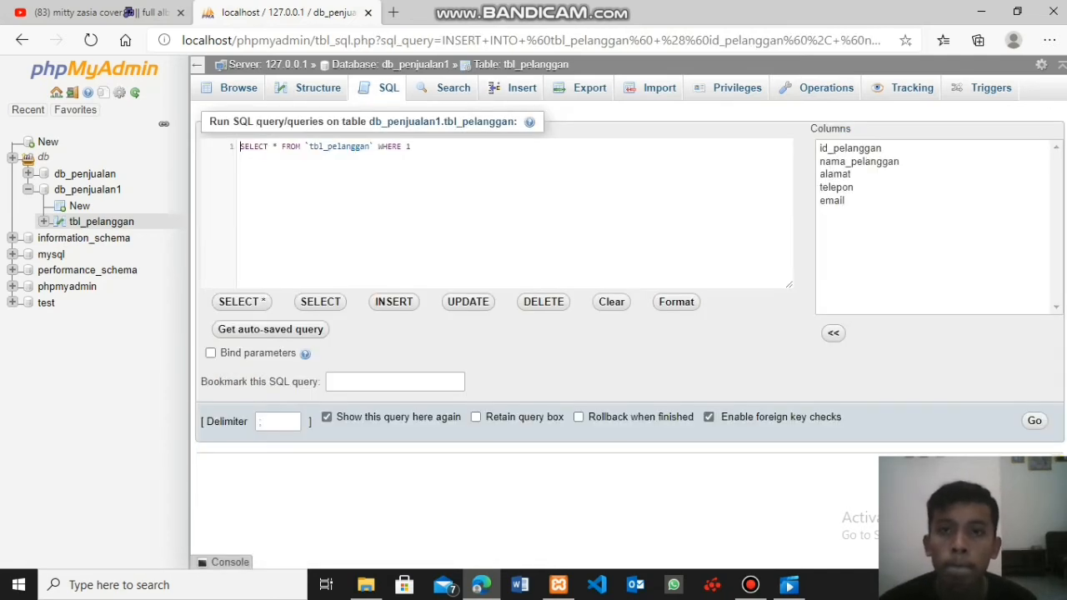
{"action": "left_click", "coordinate": [238, 87]}
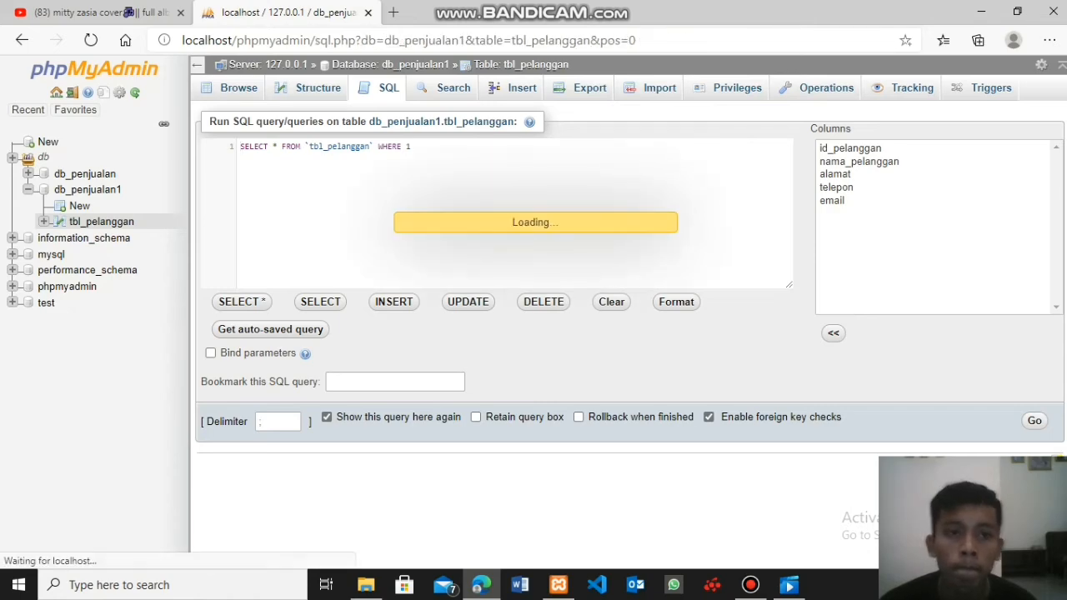
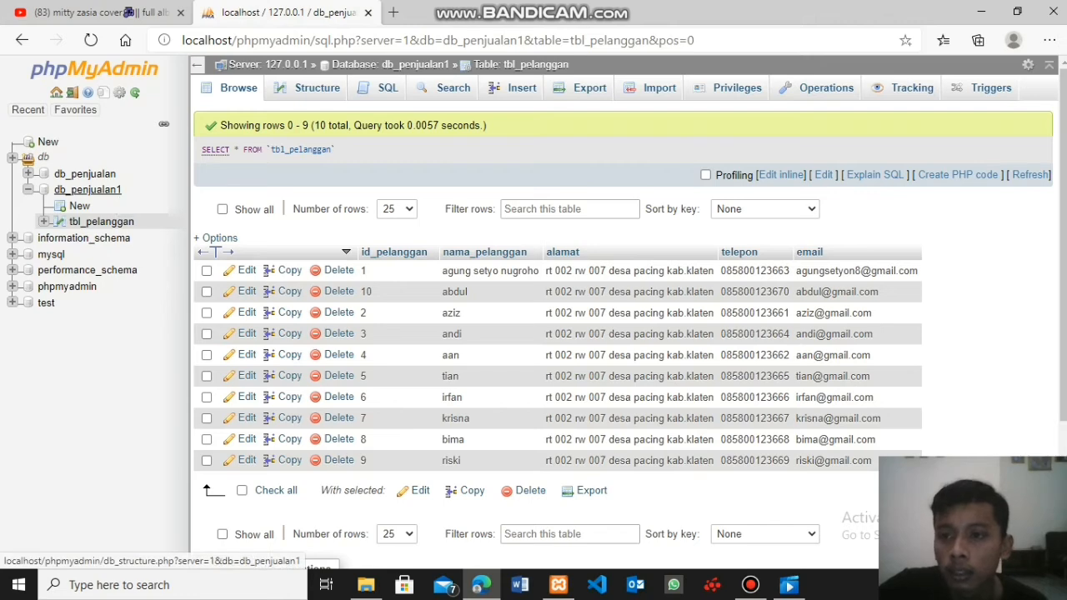
- Start a new table named tbl_barang with 3 columns in the db_penjualan1 database
{"action": "left_click", "coordinate": [87, 189]}
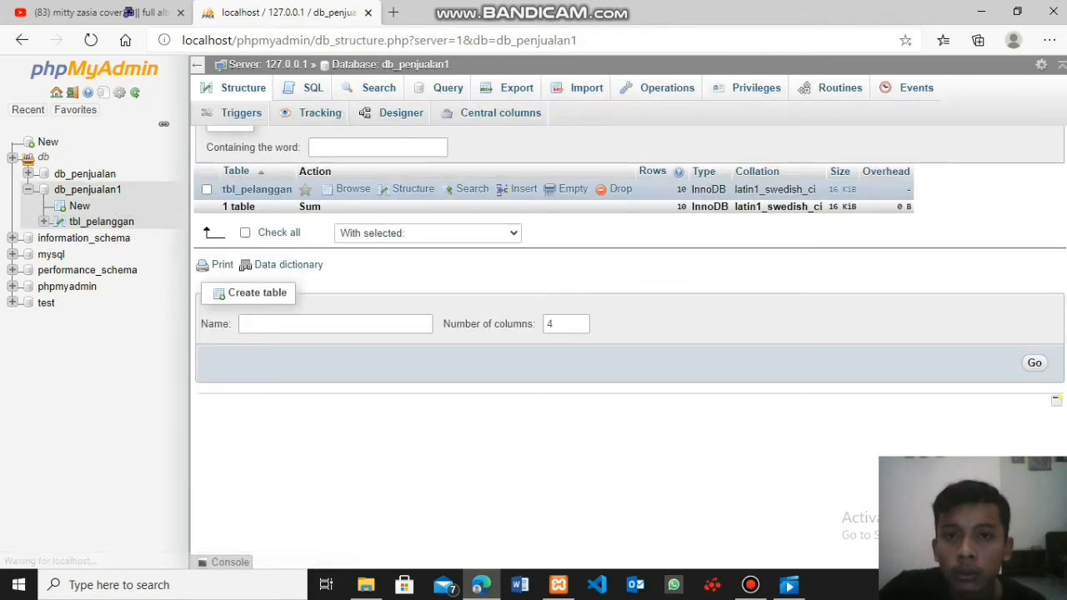
{"action": "left_click", "coordinate": [335, 324]}
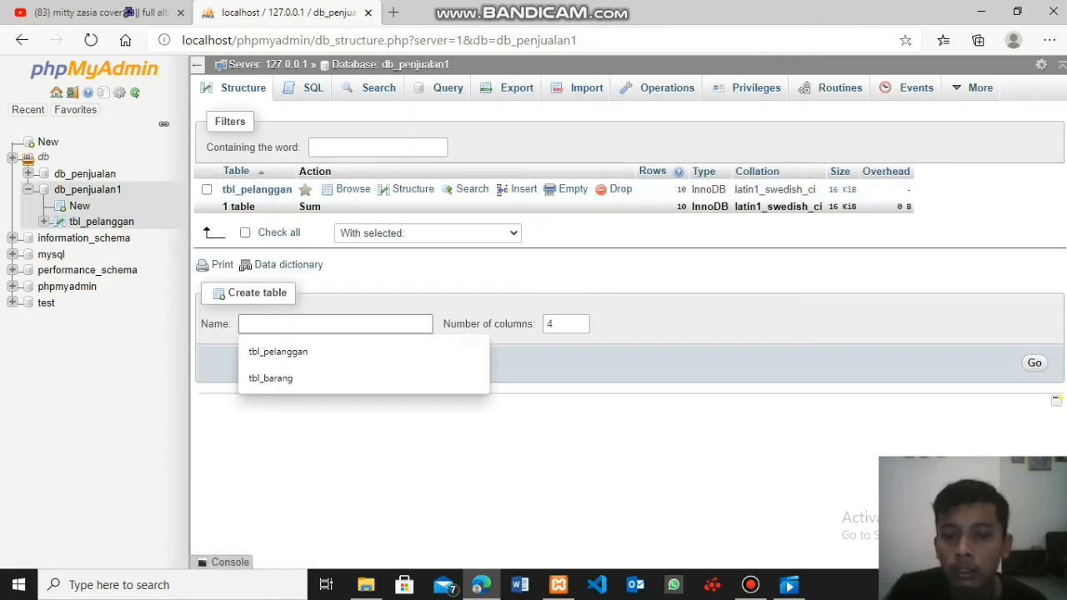
{"action": "key", "text": "Down"}
{"action": "key", "text": "Down"}
{"action": "key", "text": "Return"}
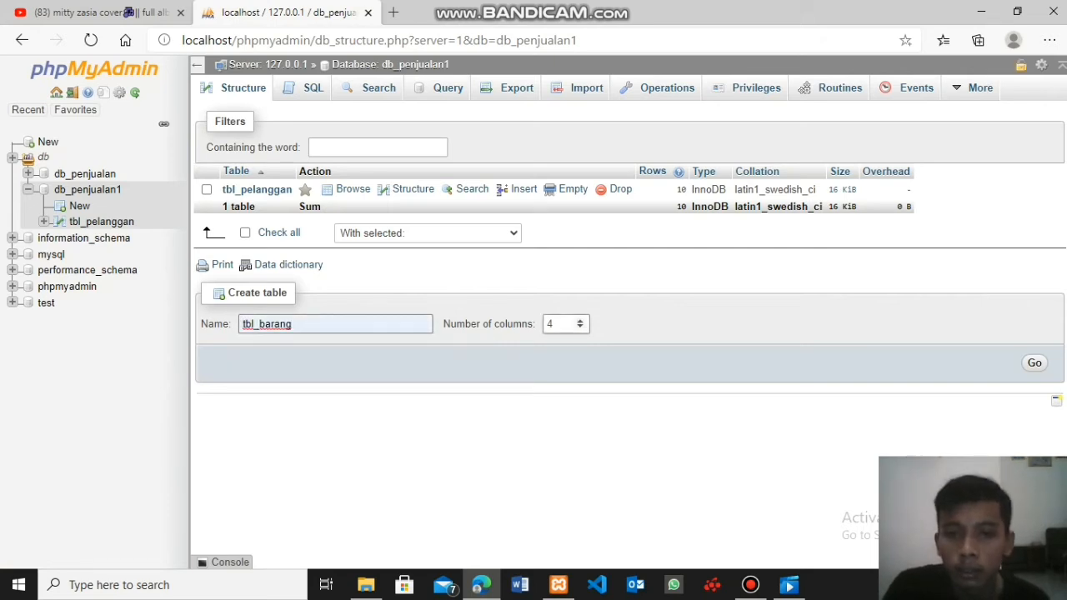
{"action": "left_click", "coordinate": [560, 324]}
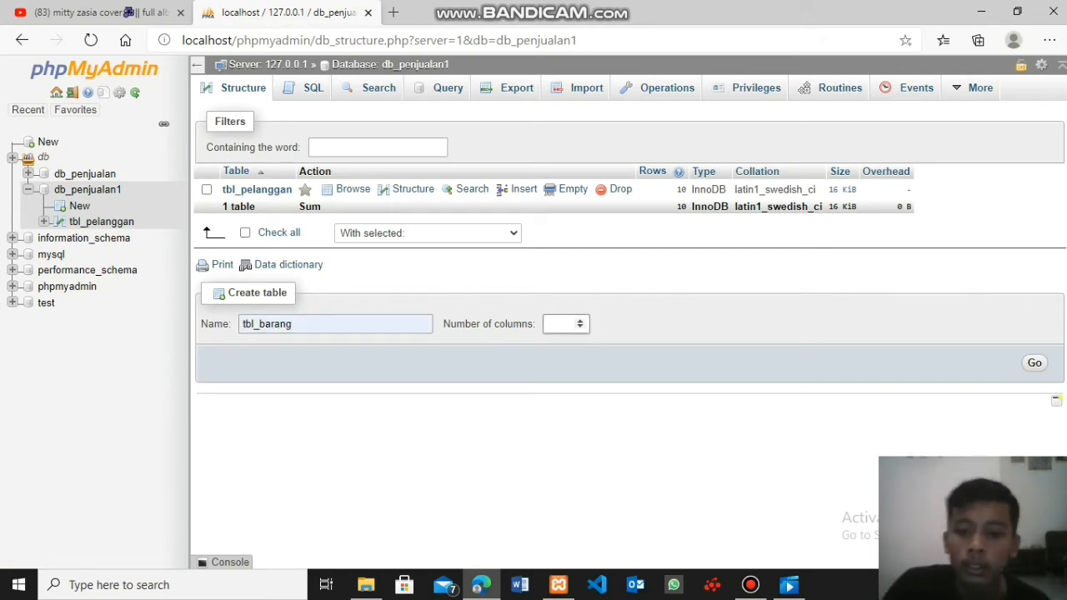
{"action": "type", "text": "3"}
{"action": "key", "text": "Return"}
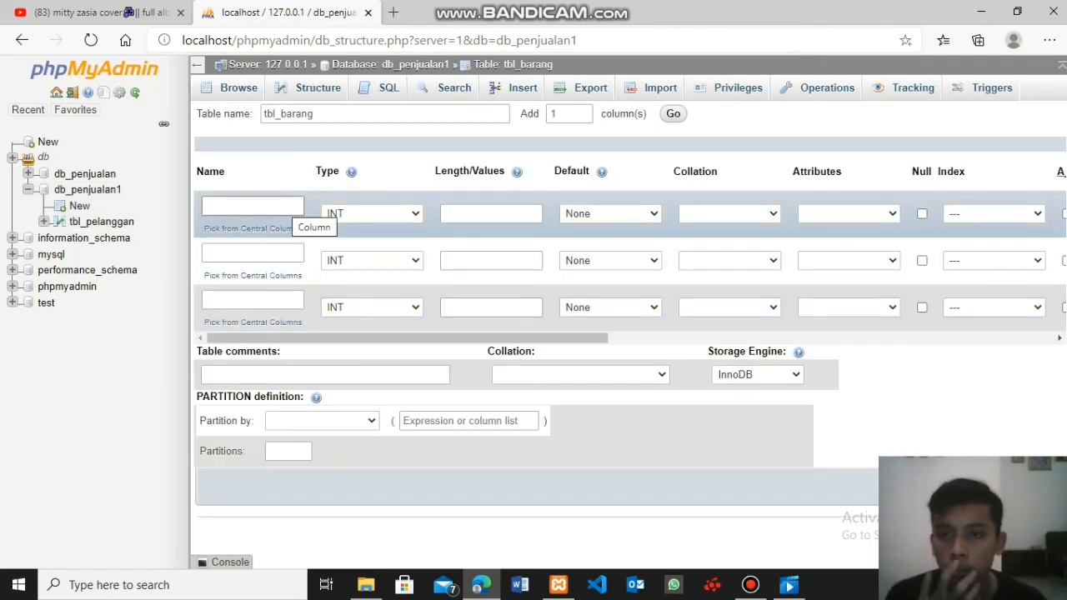
- Name the three columns of tbl_barang id_barang, nama_barang and alamat, using the suggested entries
{"action": "left_click", "coordinate": [288, 205]}
{"action": "left_click", "coordinate": [271, 259]}
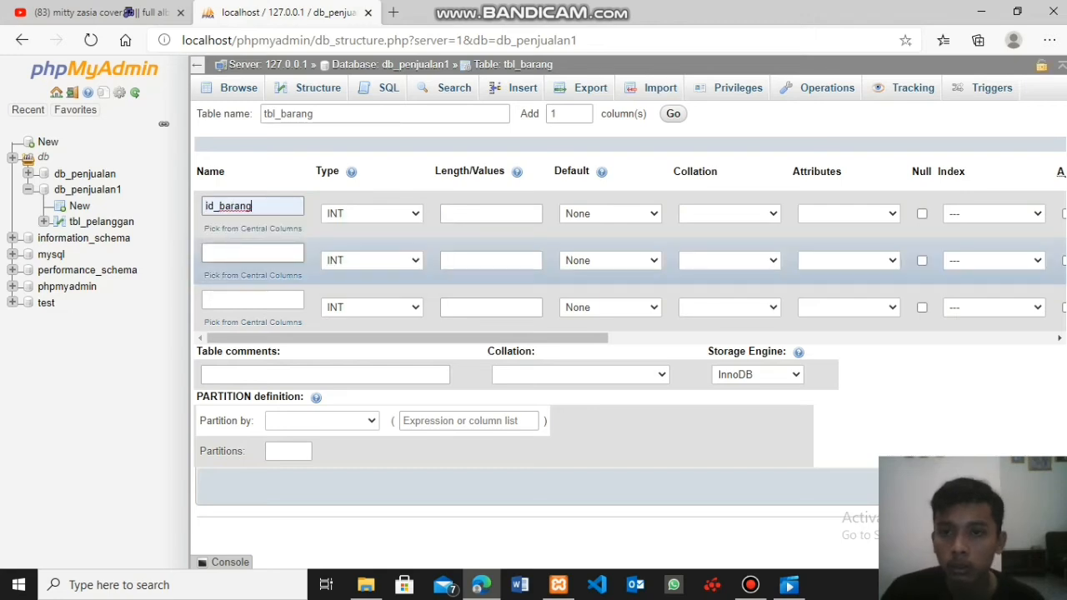
{"action": "left_click", "coordinate": [271, 256]}
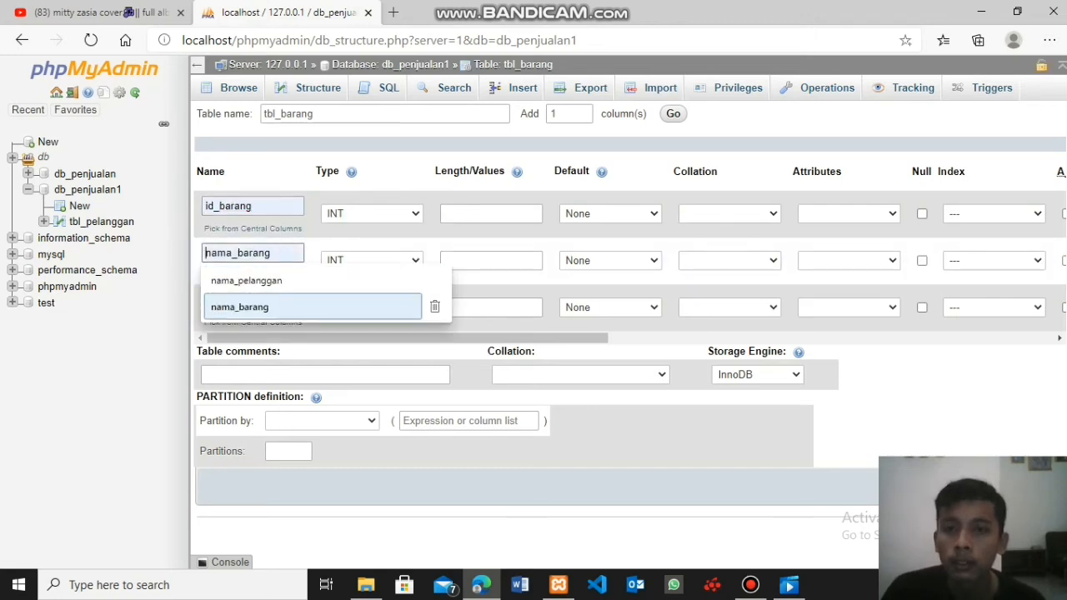
{"action": "left_click", "coordinate": [271, 306]}
{"action": "left_click", "coordinate": [271, 301]}
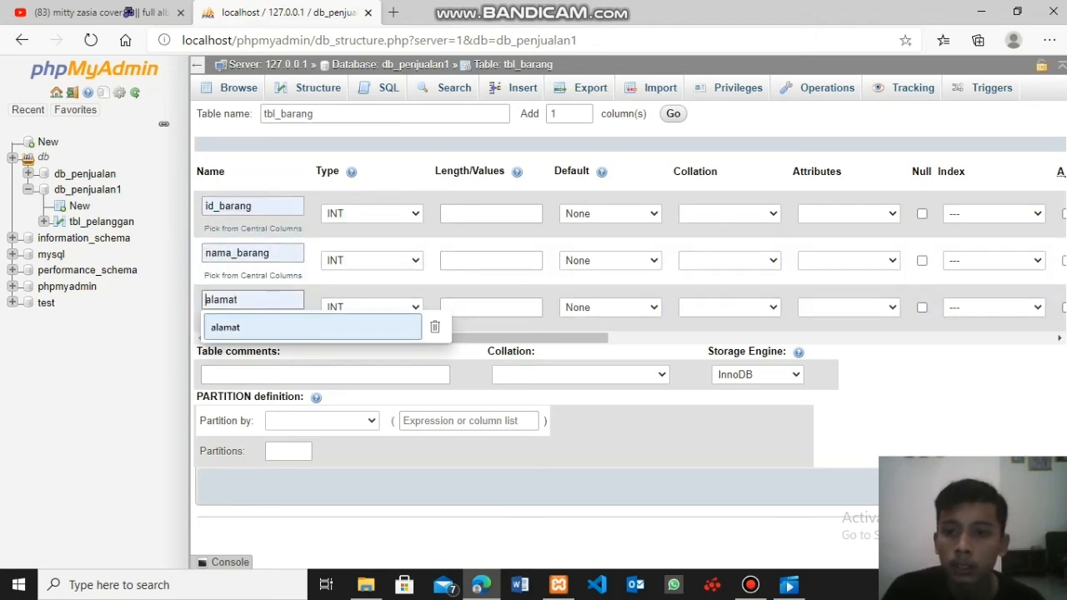
{"action": "left_click", "coordinate": [271, 326]}
- Set the column types to VARCHAR for id_barang and nama_barang, and TEXT for alamat
{"action": "left_click", "coordinate": [371, 213]}
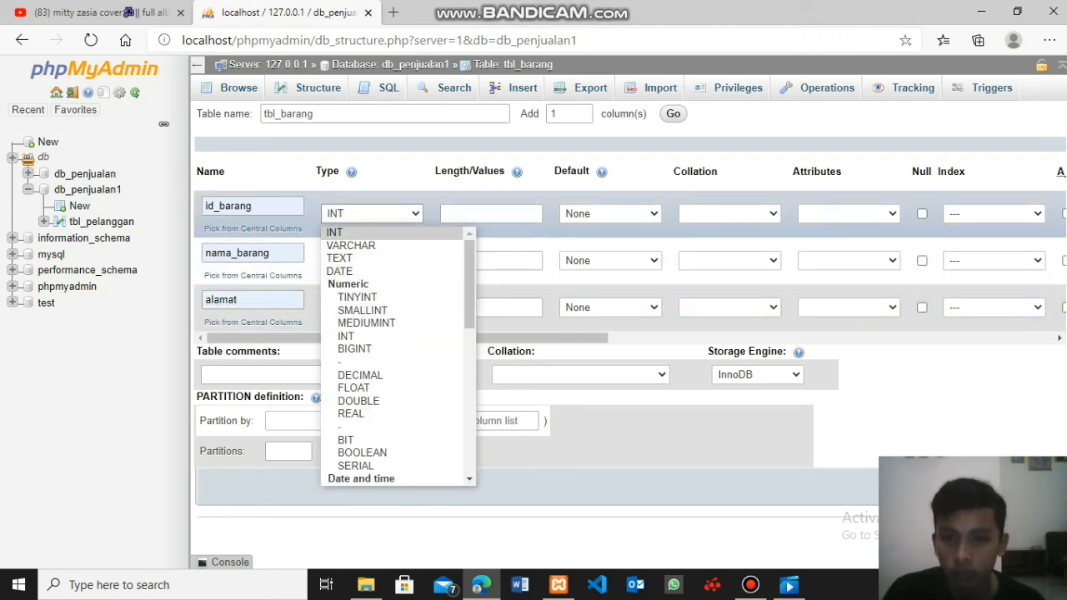
{"action": "left_click", "coordinate": [350, 244]}
{"action": "left_click", "coordinate": [371, 260]}
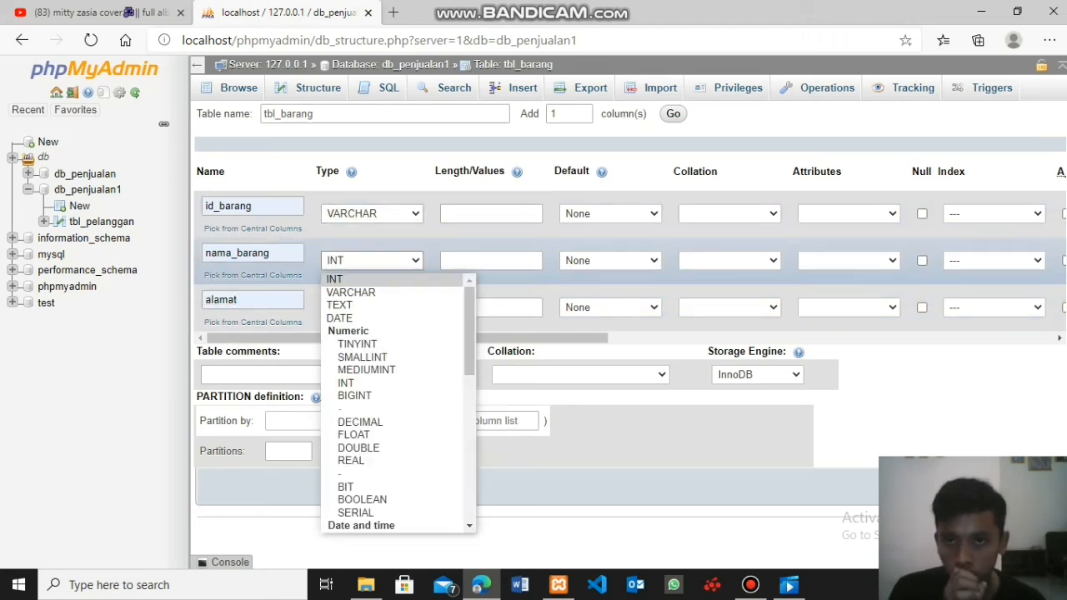
{"action": "left_click", "coordinate": [351, 292]}
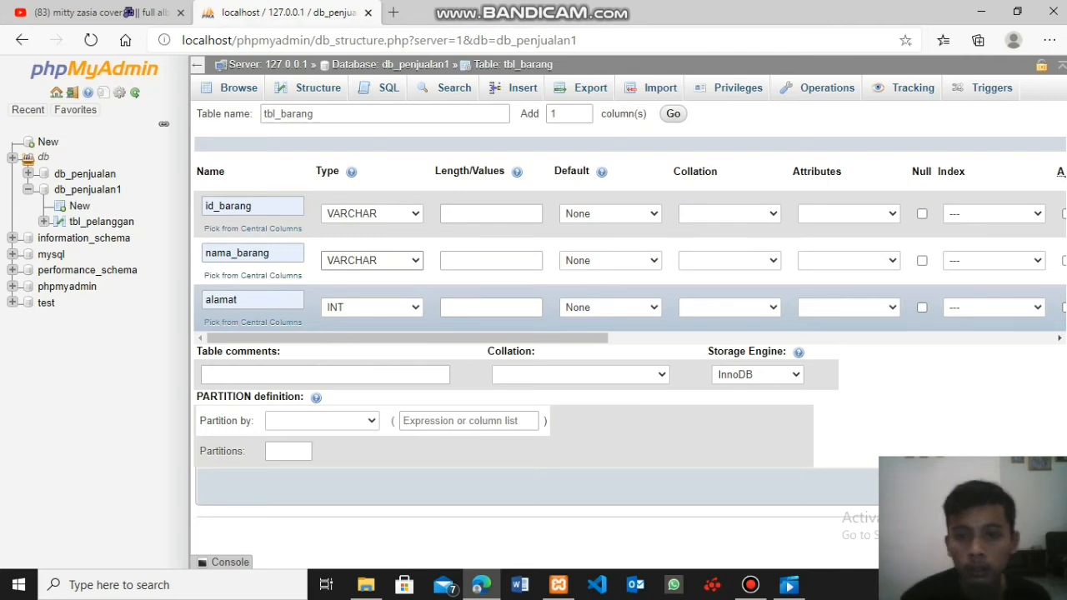
{"action": "left_click", "coordinate": [350, 307]}
{"action": "left_click", "coordinate": [351, 66]}
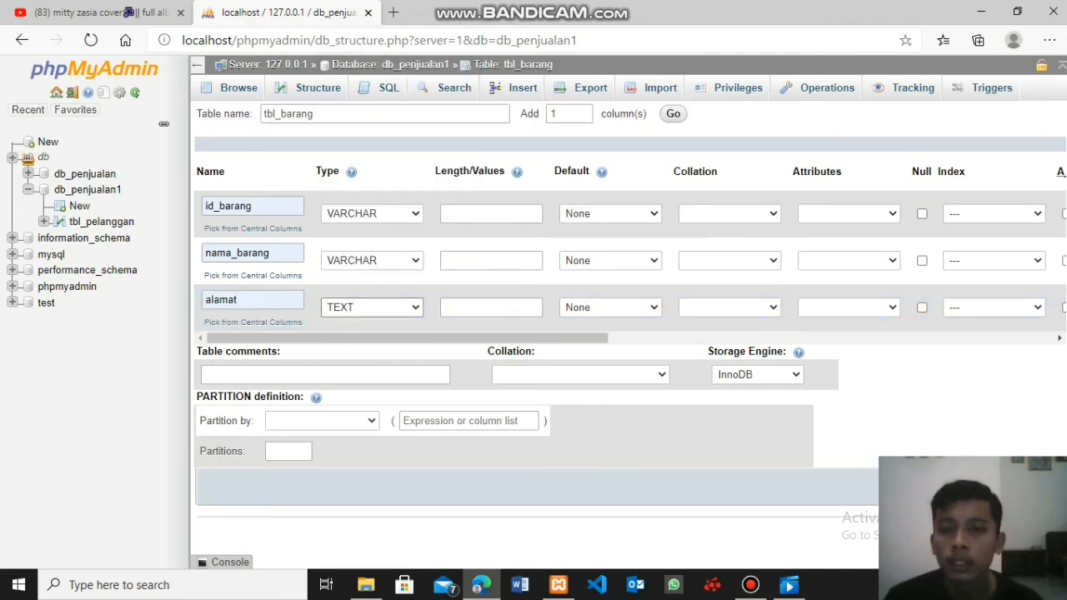
- Set the lengths to 5 for id_barang, 30 for nama_barang and "-" for alamat, and save the table
{"action": "left_click", "coordinate": [491, 214]}
{"action": "left_click", "coordinate": [491, 241]}
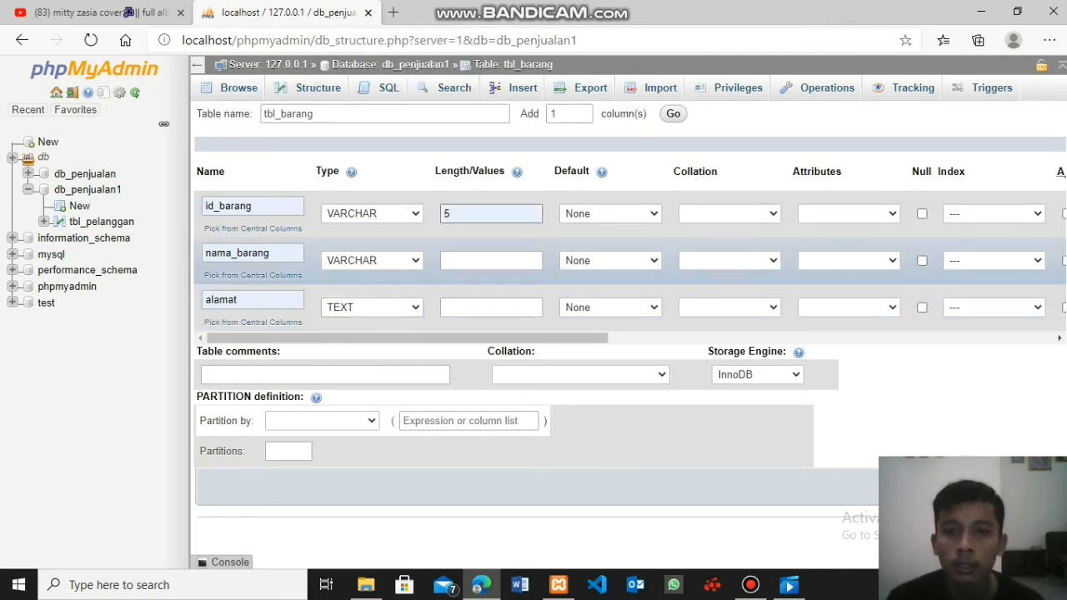
{"action": "left_click", "coordinate": [490, 260]}
{"action": "type", "text": "30"}
{"action": "left_click", "coordinate": [490, 307]}
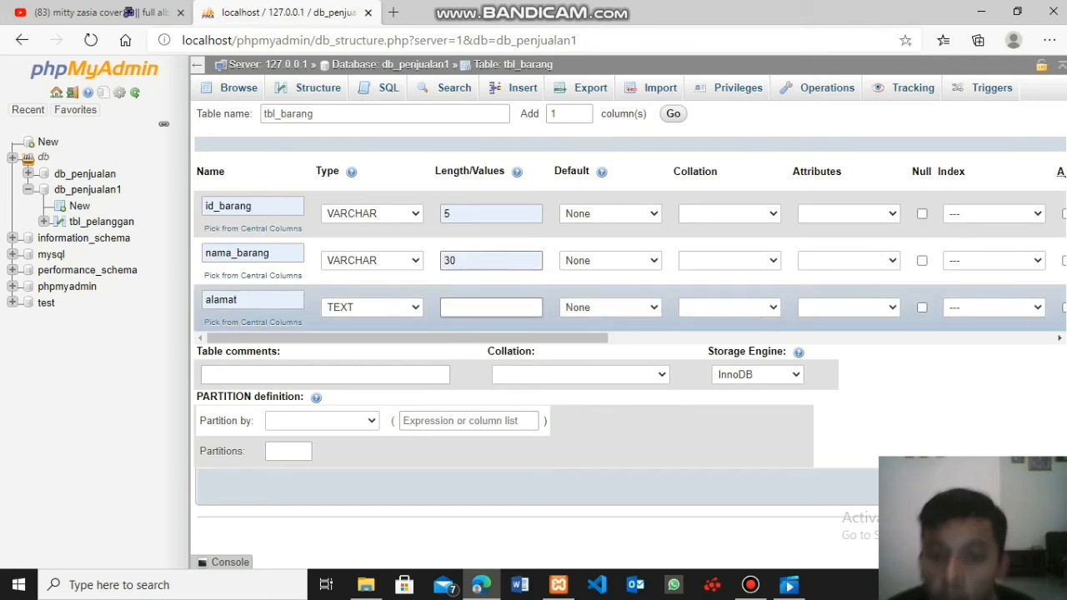
{"action": "type", "text": "-"}
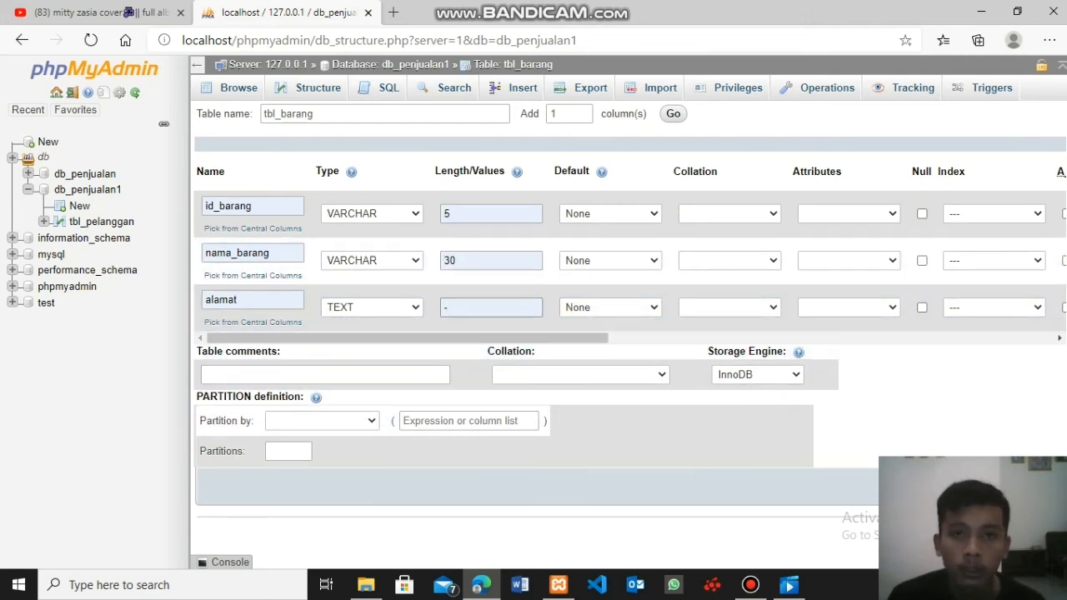
{"action": "left_click", "coordinate": [1032, 485]}
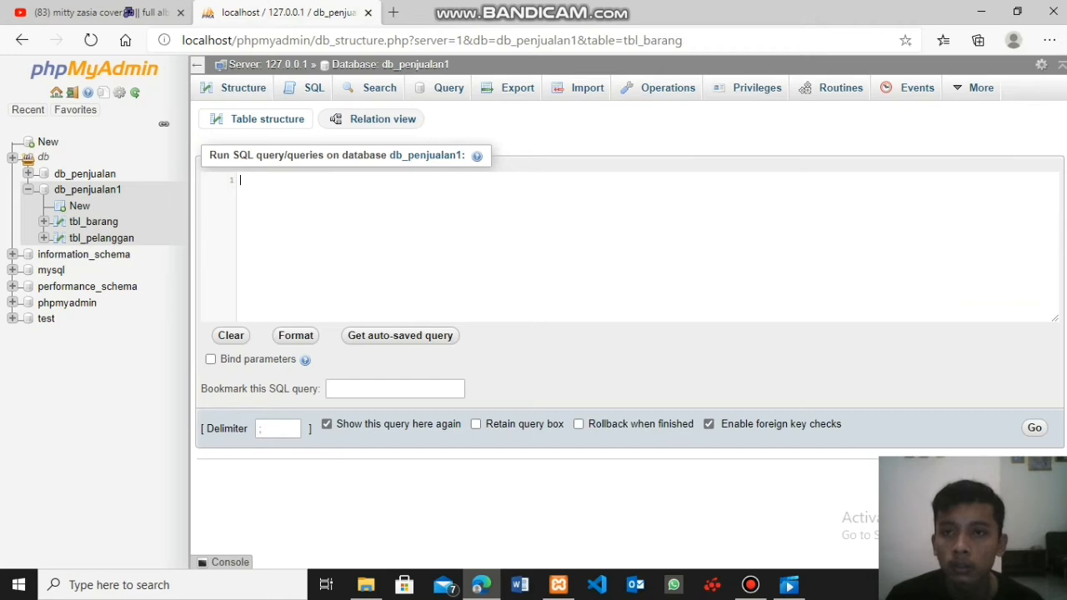
- Open the structure of tbl_barang and make id_barang its primary key
{"action": "left_click", "coordinate": [242, 88]}
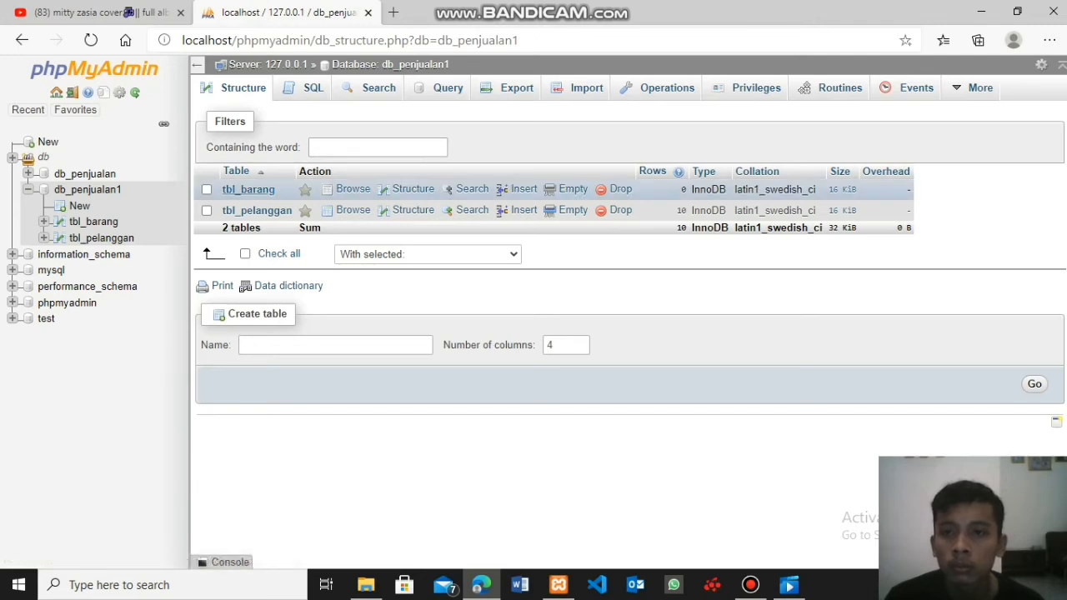
{"action": "left_click", "coordinate": [248, 189]}
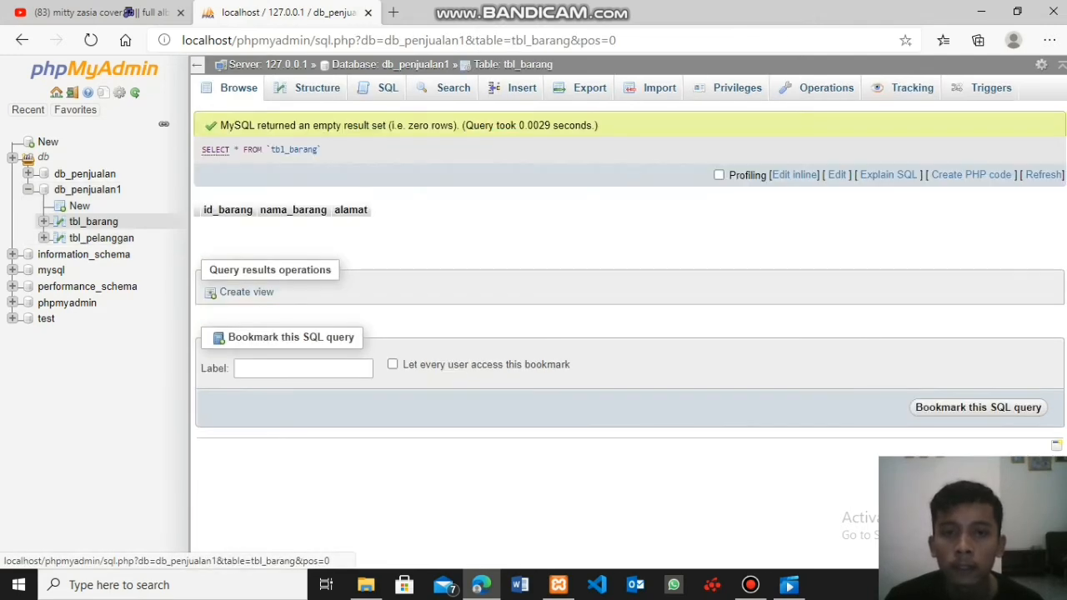
{"action": "left_click", "coordinate": [310, 89]}
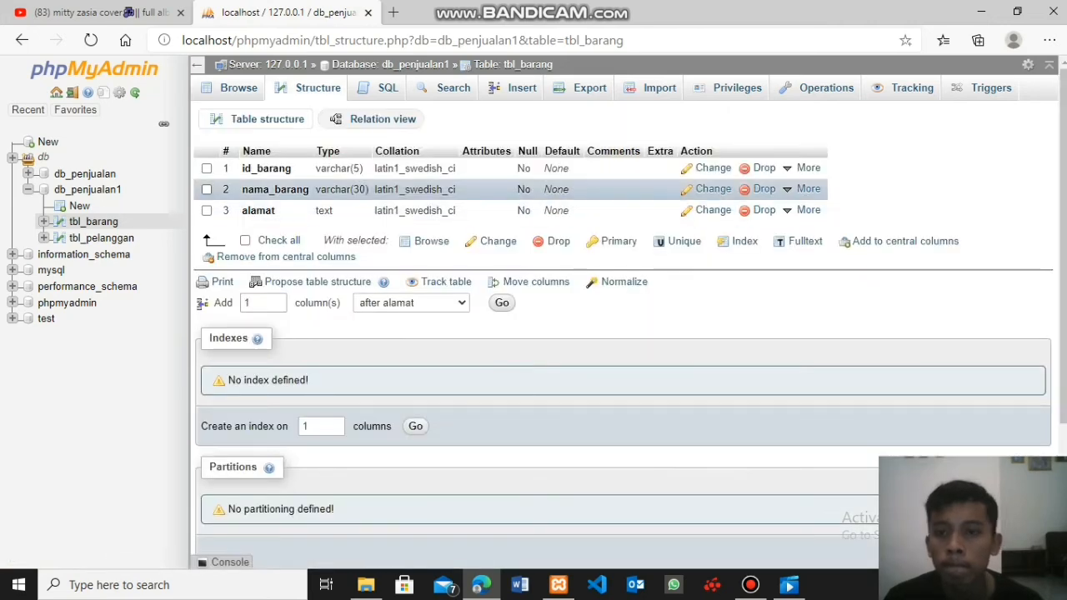
{"action": "left_click", "coordinate": [206, 168]}
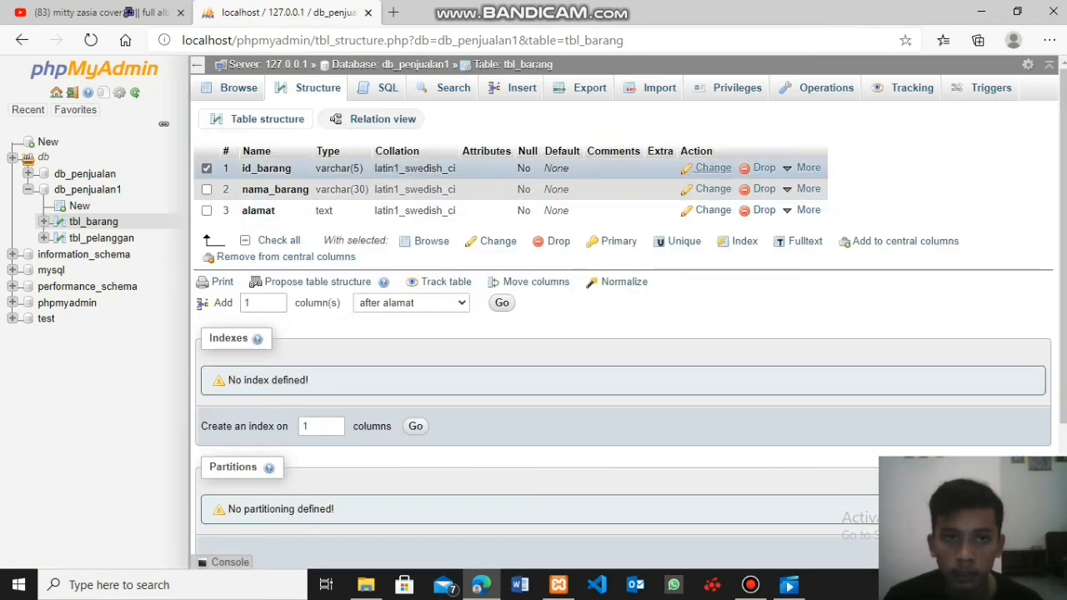
{"action": "left_click", "coordinate": [807, 167]}
{"action": "left_click", "coordinate": [729, 185]}
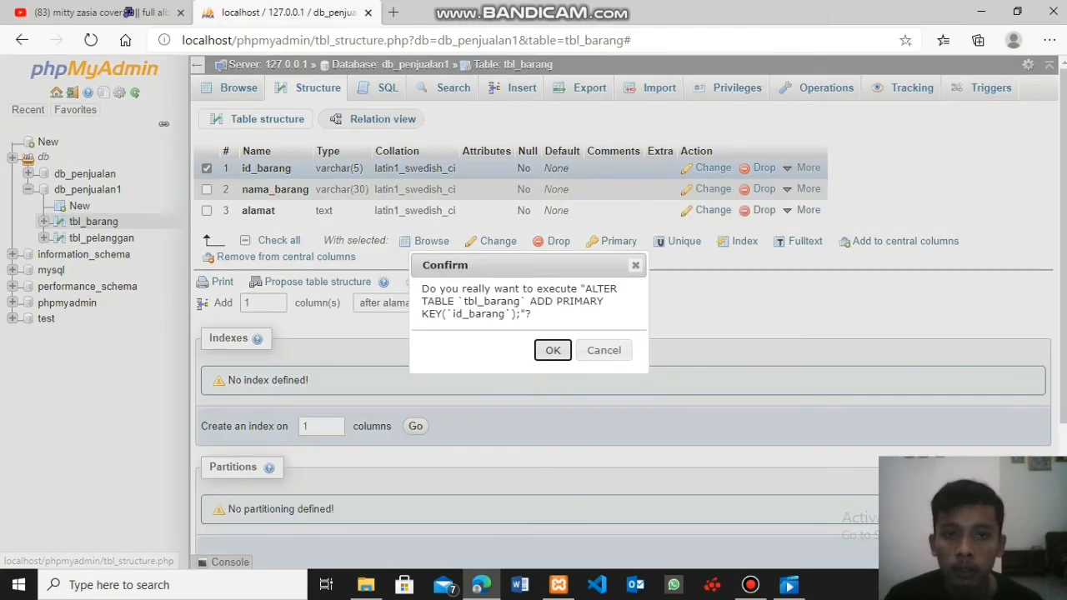
{"action": "left_click", "coordinate": [550, 348]}
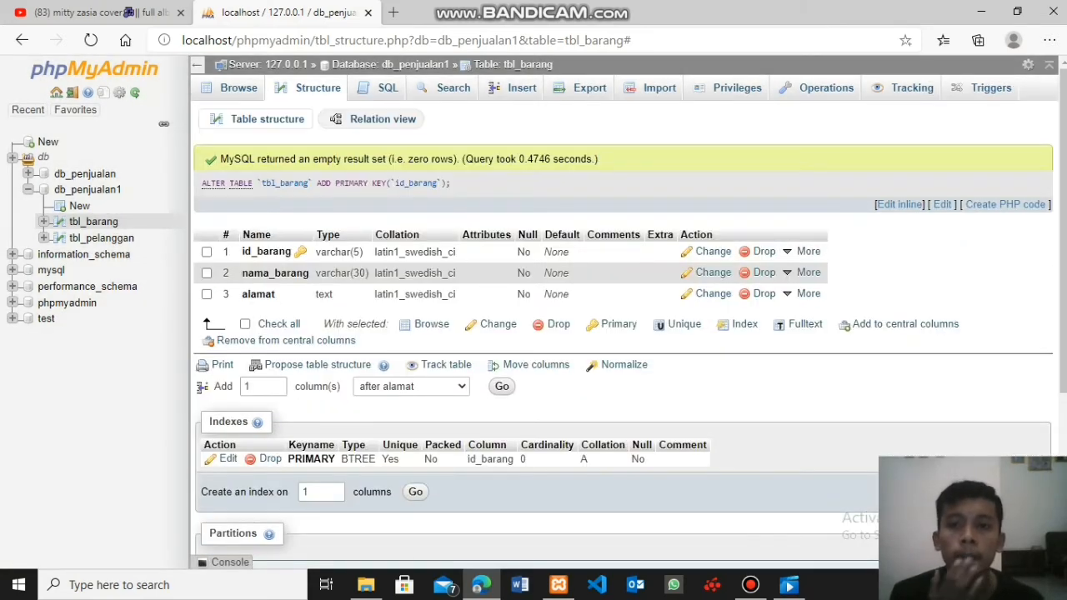
- Insert a record into tbl_barang with id_barang 1, nama_barang hp and the copied address in alamat, and display the table's rows
{"action": "left_click", "coordinate": [517, 88]}
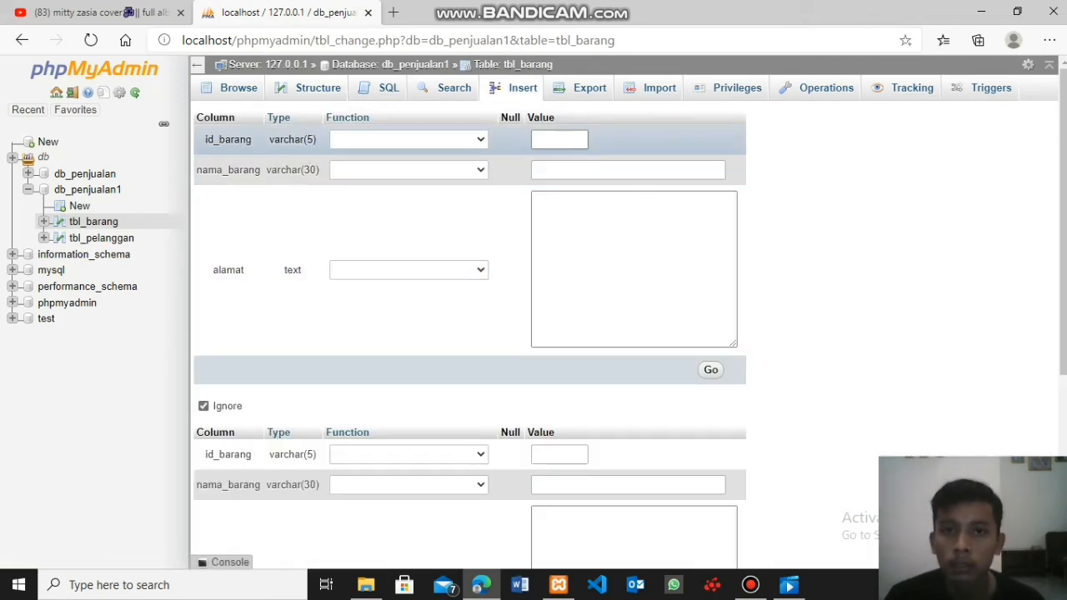
{"action": "type", "text": "1"}
{"action": "key", "text": "Tab"}
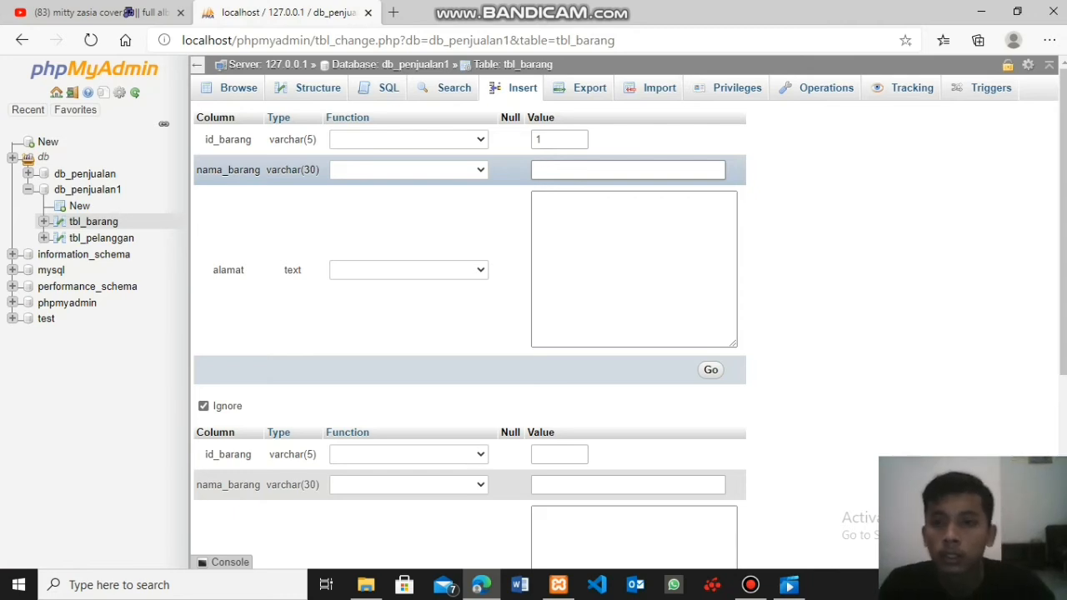
{"action": "type", "text": "hp"}
{"action": "key", "text": "Tab"}
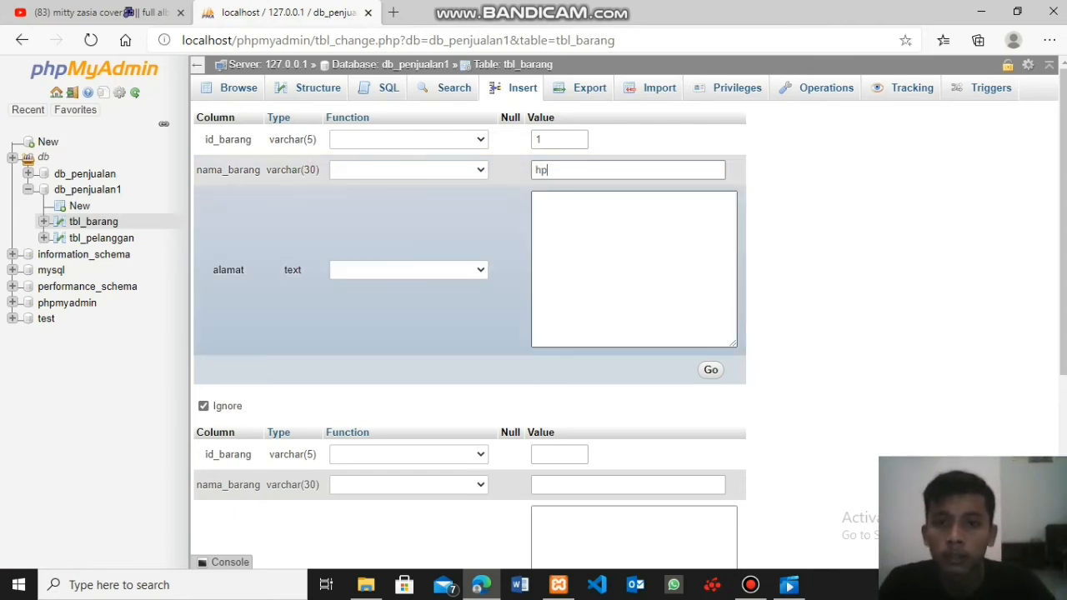
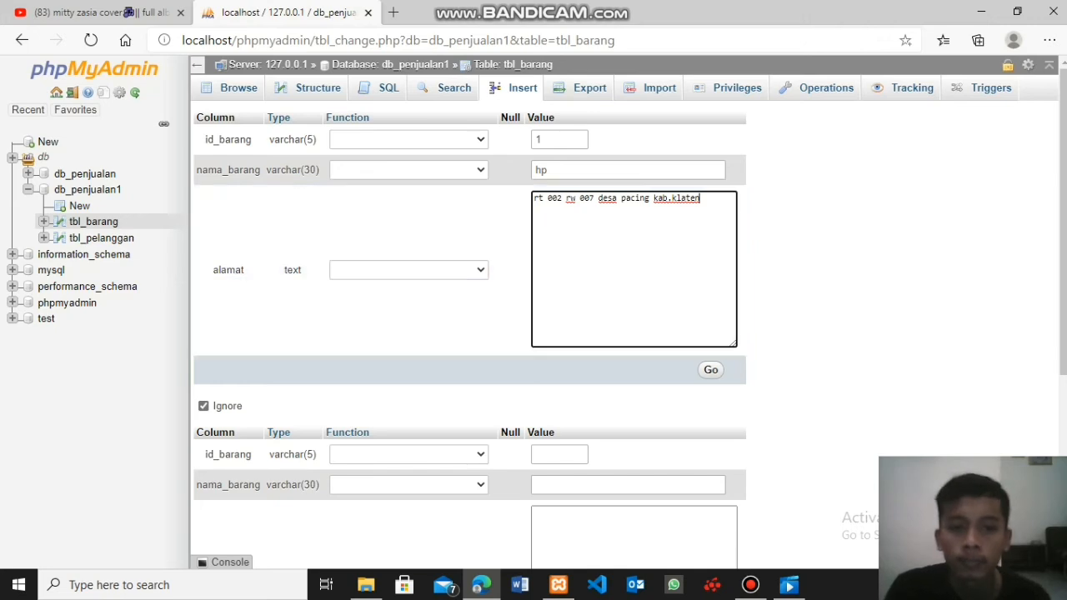
{"action": "left_click", "coordinate": [710, 370]}
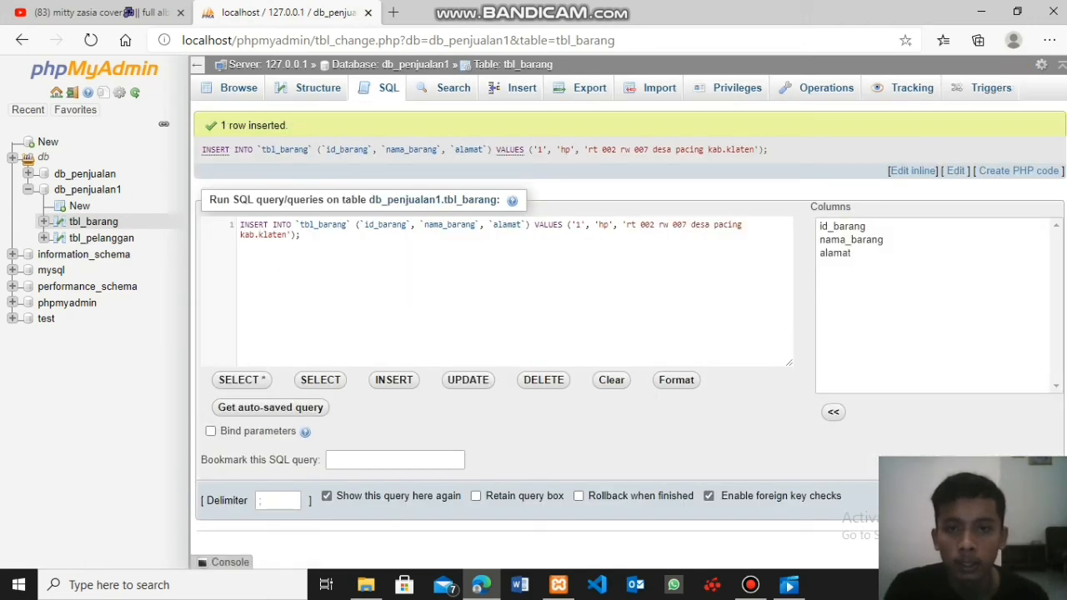
{"action": "left_click", "coordinate": [237, 88]}
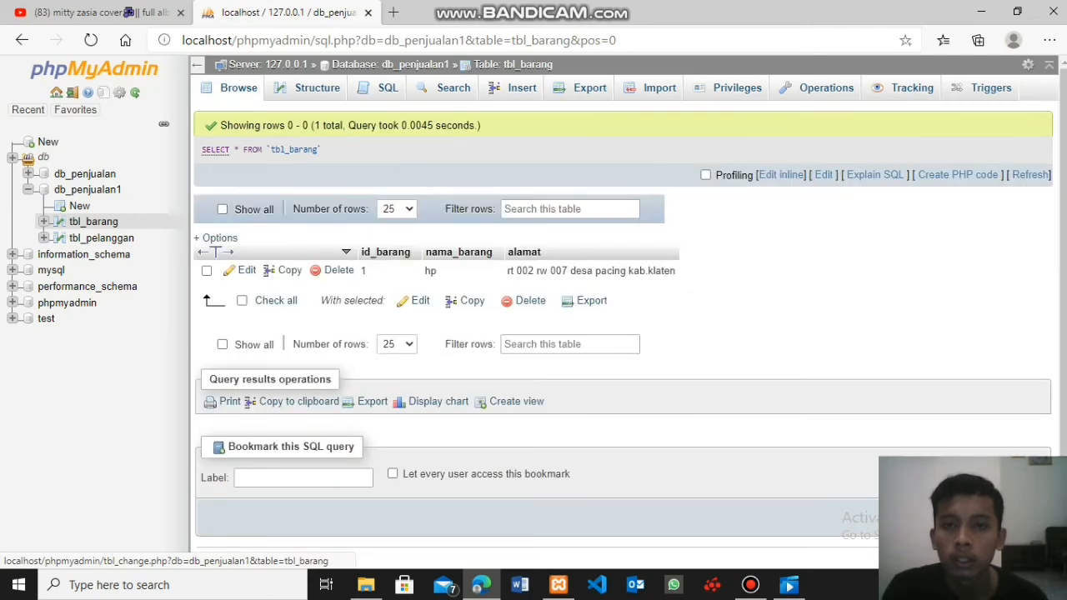
- Start a second record in tbl_barang with id_barang 2 and nama_barang laptop
{"action": "left_click", "coordinate": [515, 88]}
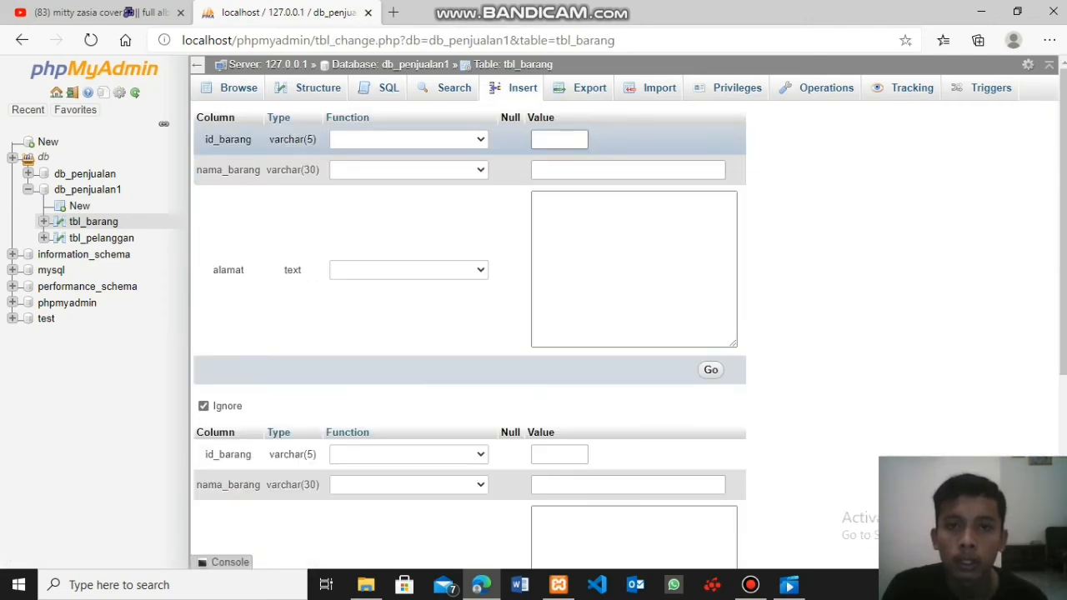
{"action": "left_click", "coordinate": [559, 139]}
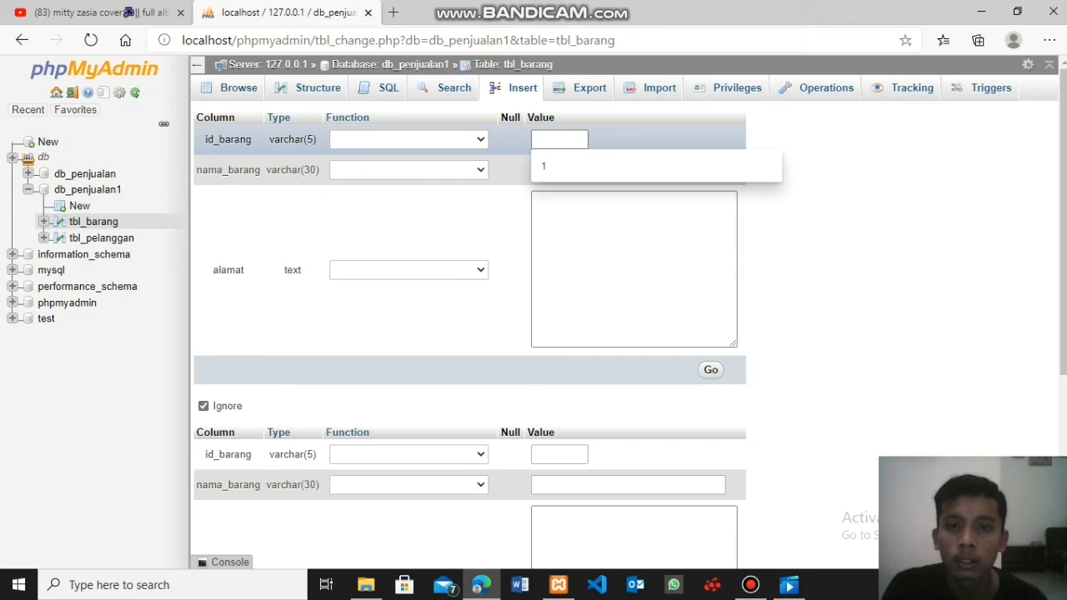
{"action": "type", "text": "2"}
{"action": "left_click", "coordinate": [575, 170]}
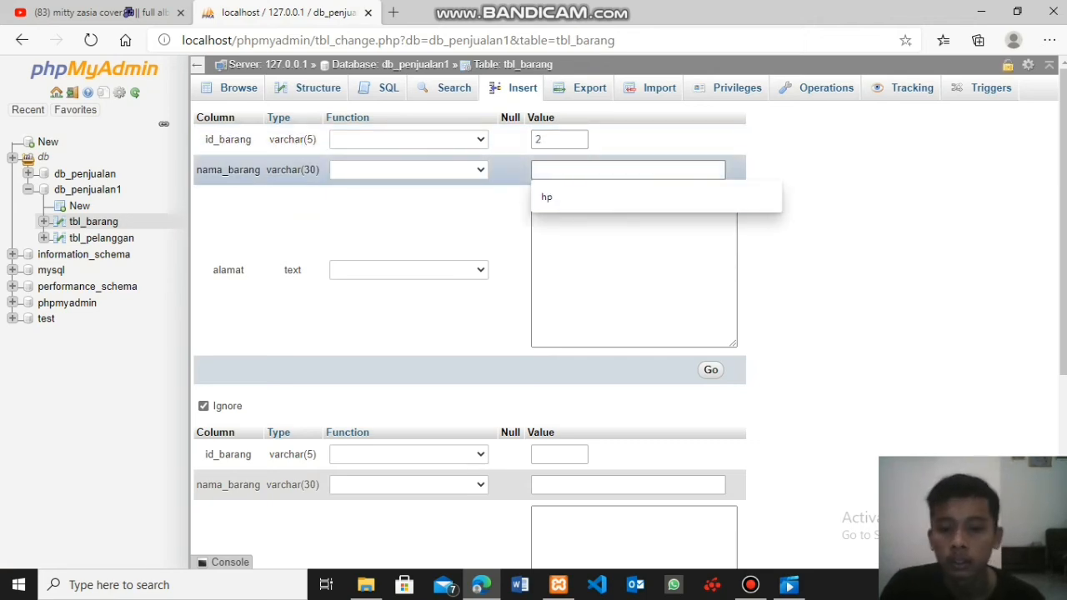
{"action": "type", "text": "lap"}
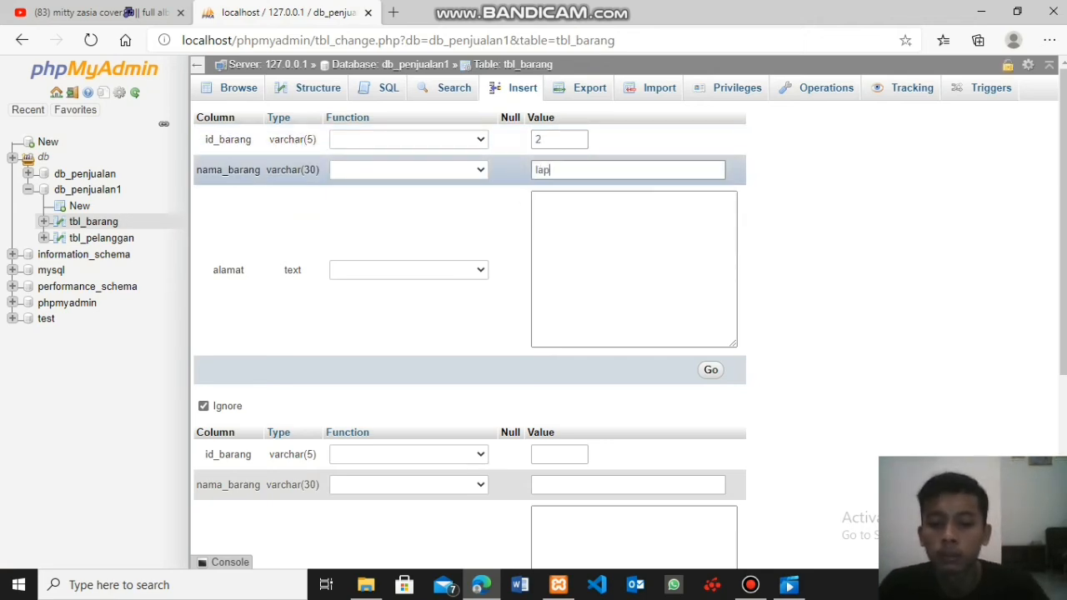
{"action": "type", "text": "top"}
- Paste the copied address into alamat with its regency changed to karawang, insert the laptop record, and display the rows of tbl_barang
{"action": "left_click", "coordinate": [612, 250]}
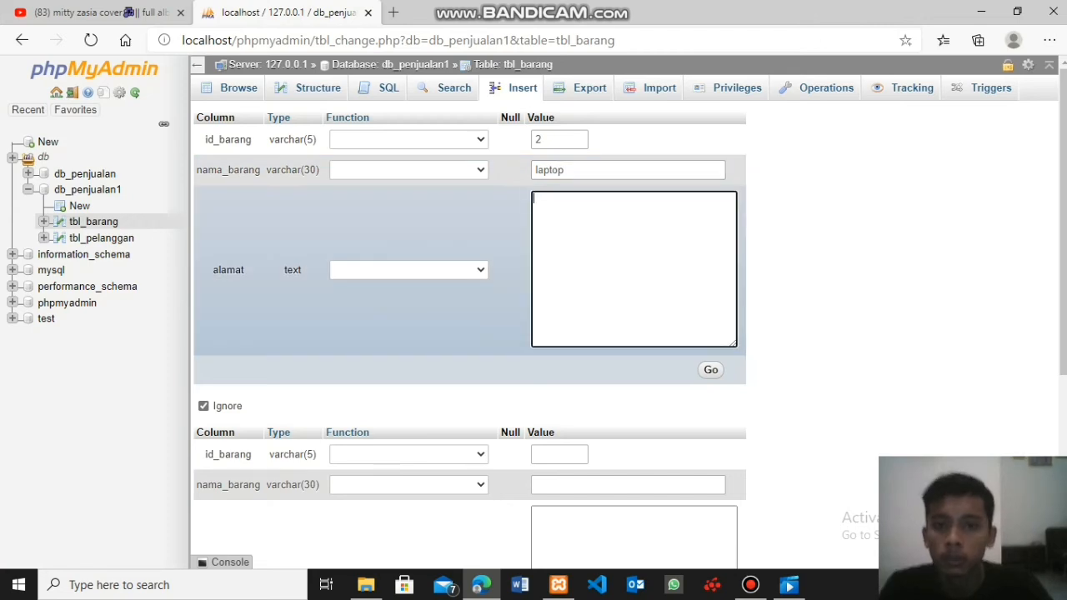
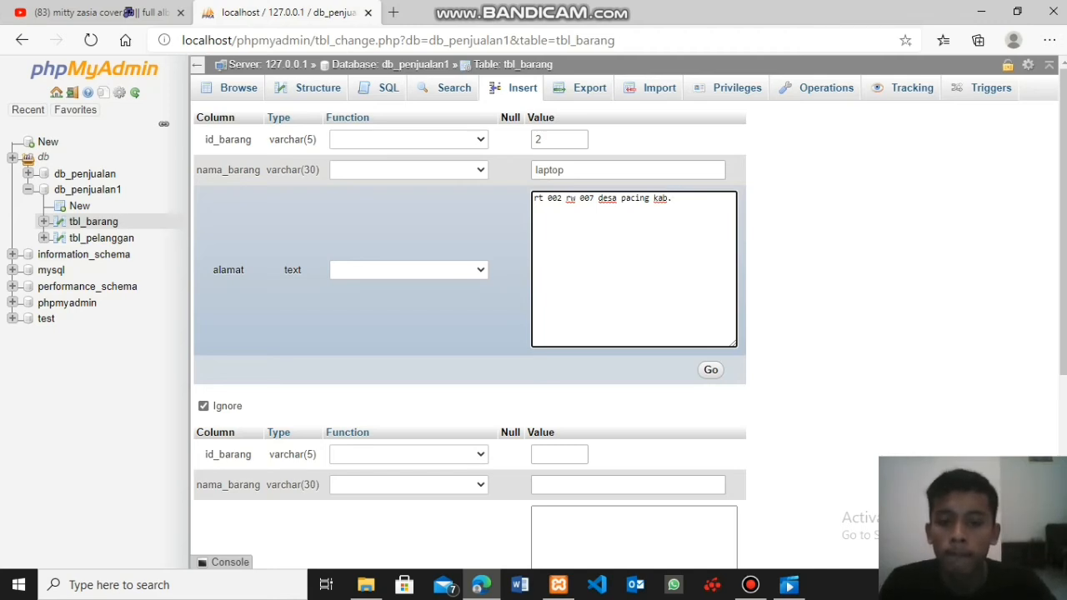
{"action": "type", "text": "karwang"}
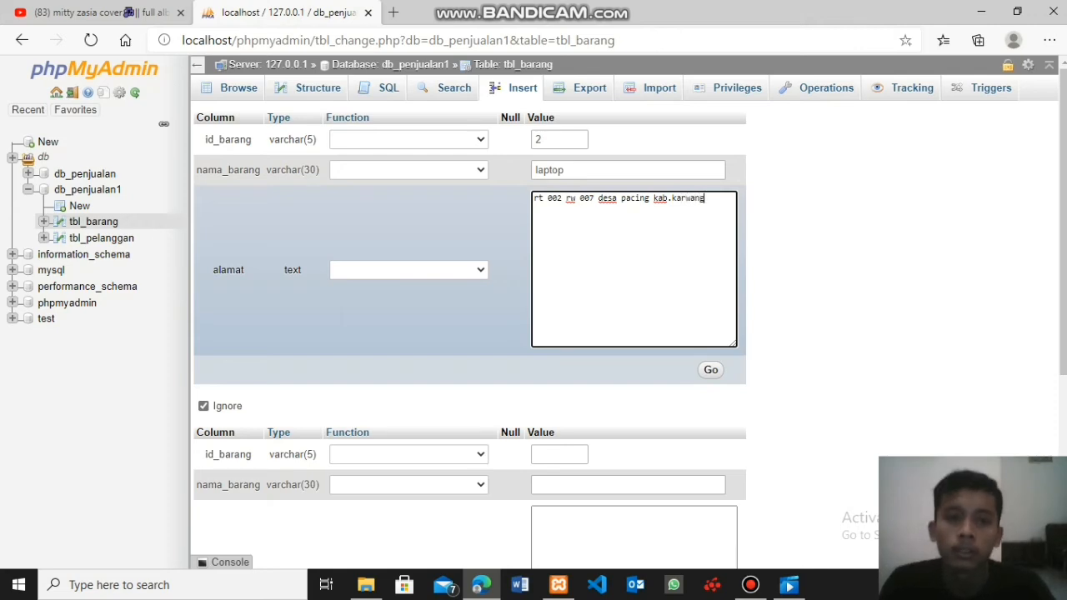
{"action": "key", "text": "BackSpace"}
{"action": "key", "text": "BackSpace"}
{"action": "key", "text": "BackSpace"}
{"action": "key", "text": "BackSpace"}
{"action": "type", "text": "awan"}
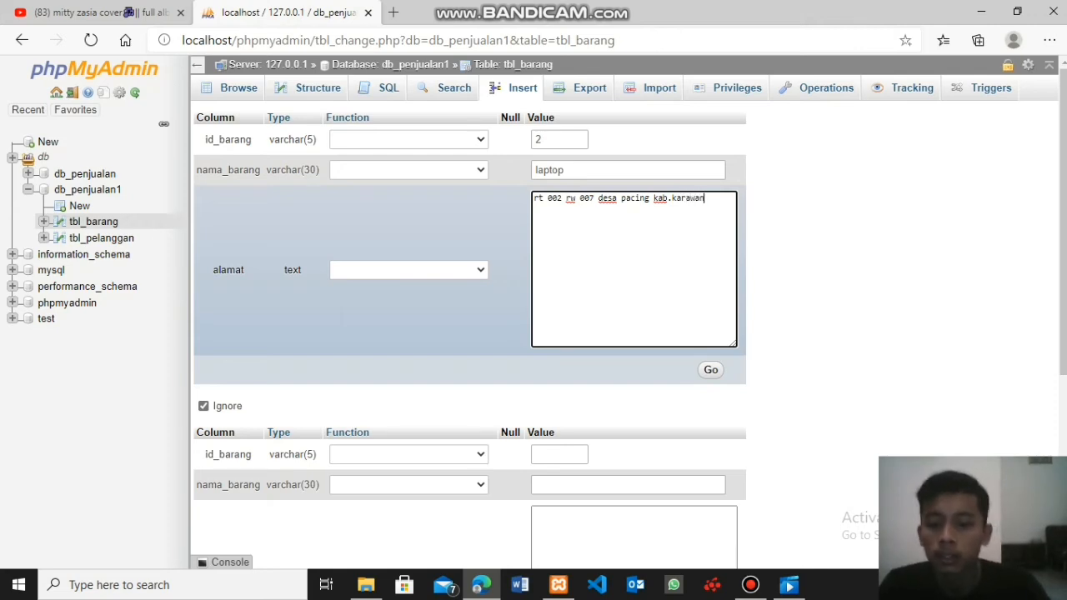
{"action": "left_click", "coordinate": [710, 369]}
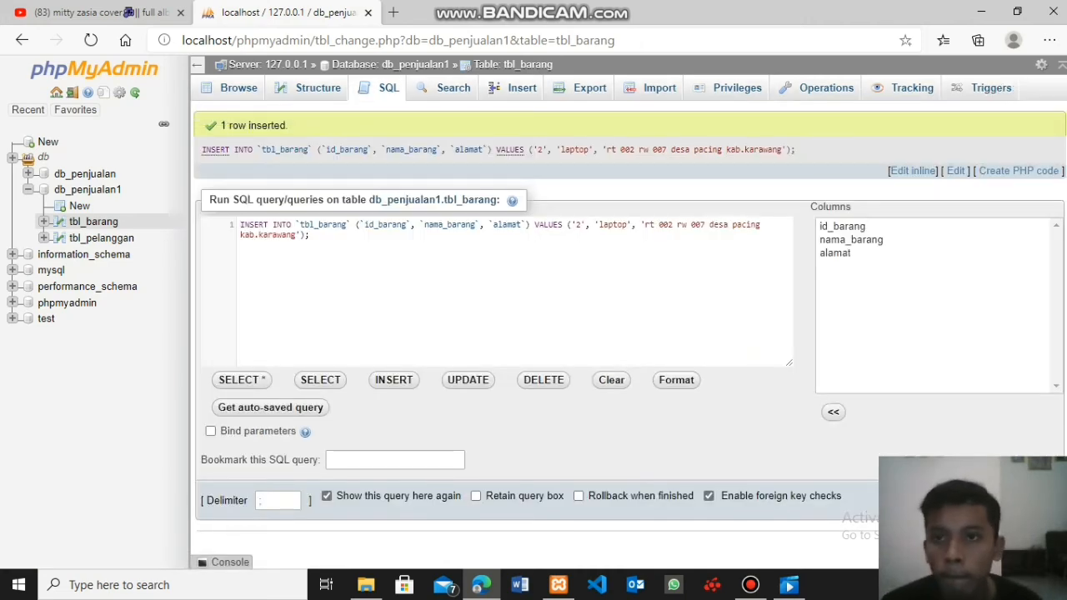
{"action": "left_click", "coordinate": [239, 87]}
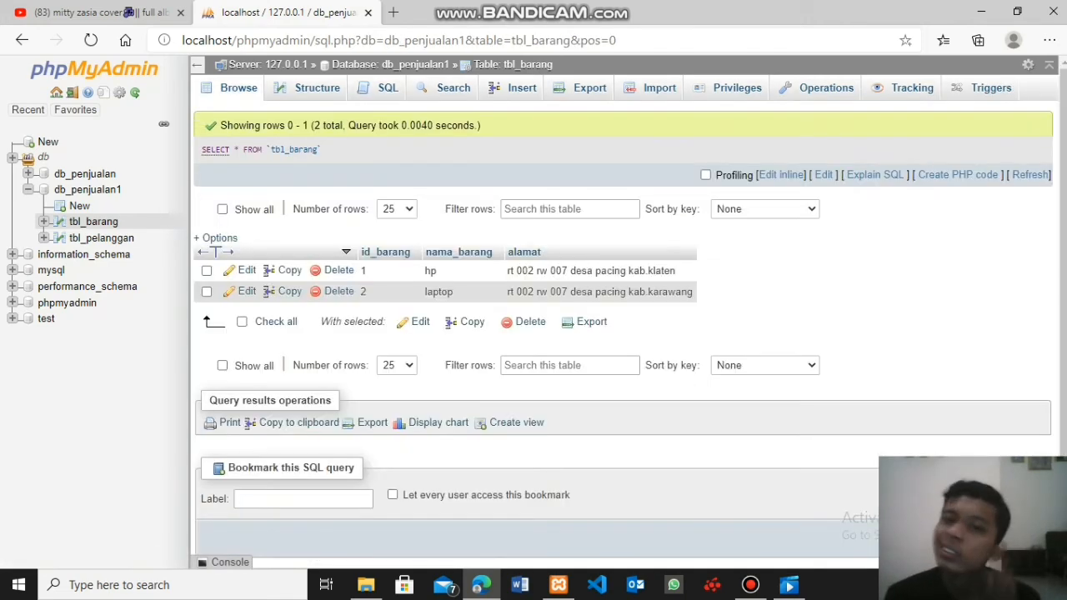
- Insert a record into tbl_barang with id_barang 3, nama_barang baju and the copied address in alamat, and display the table's rows
{"action": "left_click", "coordinate": [516, 87]}
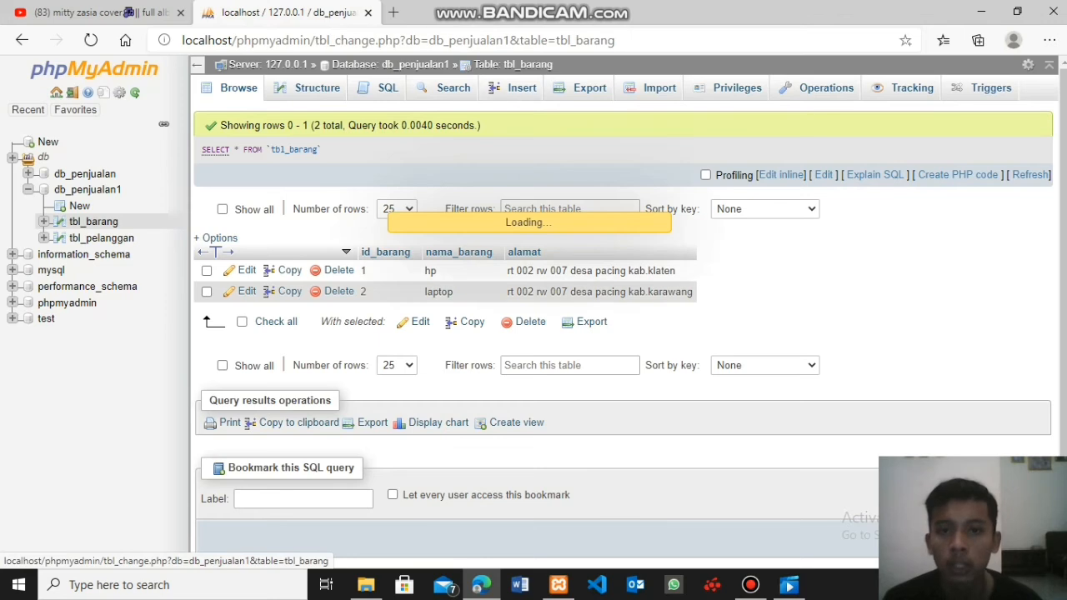
{"action": "left_click", "coordinate": [559, 139]}
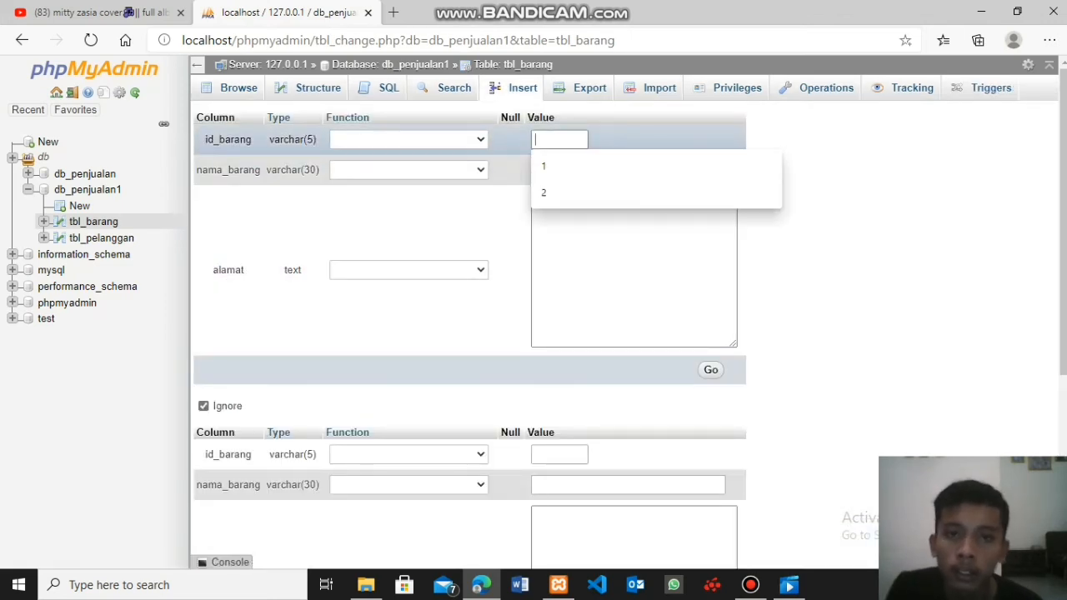
{"action": "type", "text": "3"}
{"action": "left_click", "coordinate": [574, 170]}
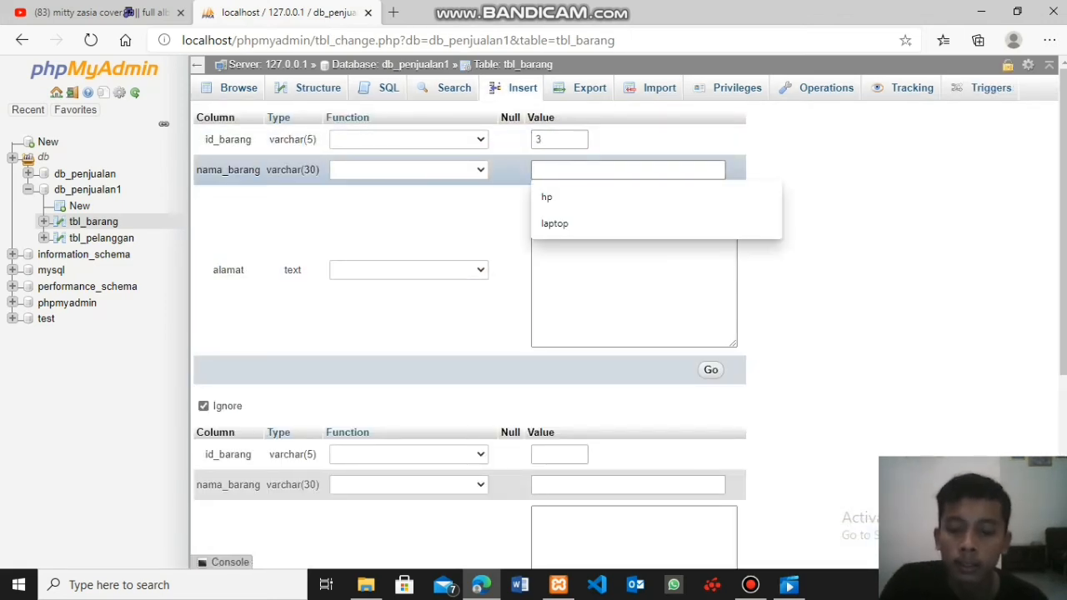
{"action": "type", "text": "baju"}
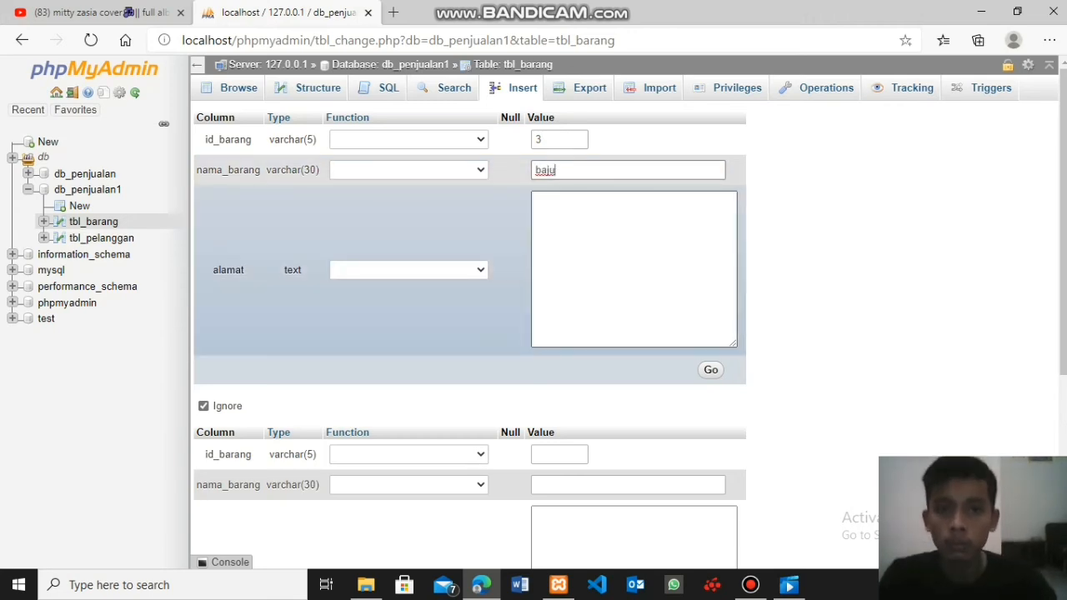
{"action": "left_click", "coordinate": [634, 269]}
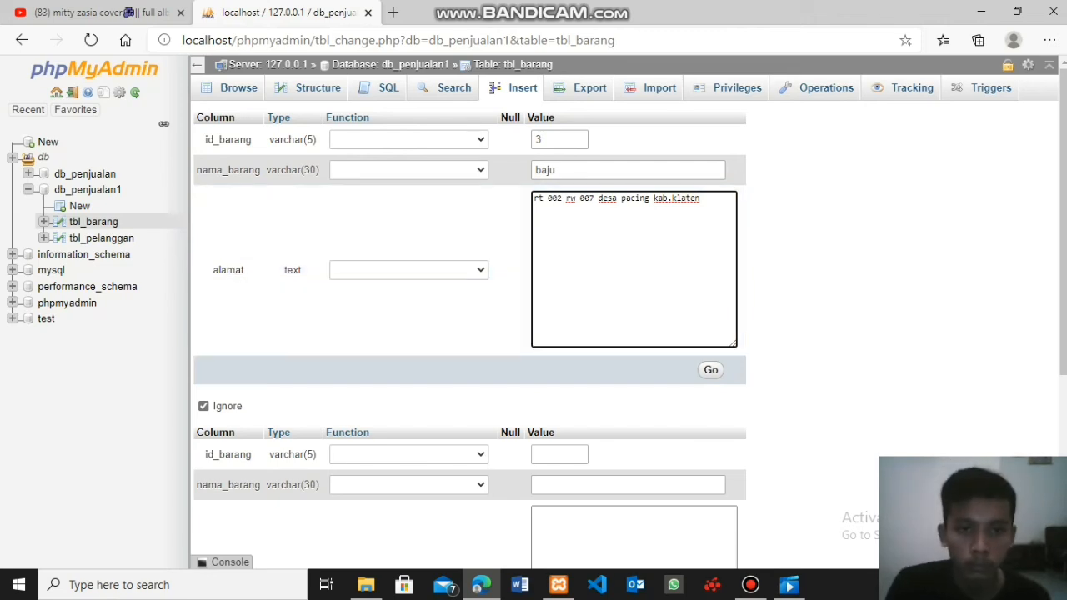
{"action": "left_click", "coordinate": [710, 369]}
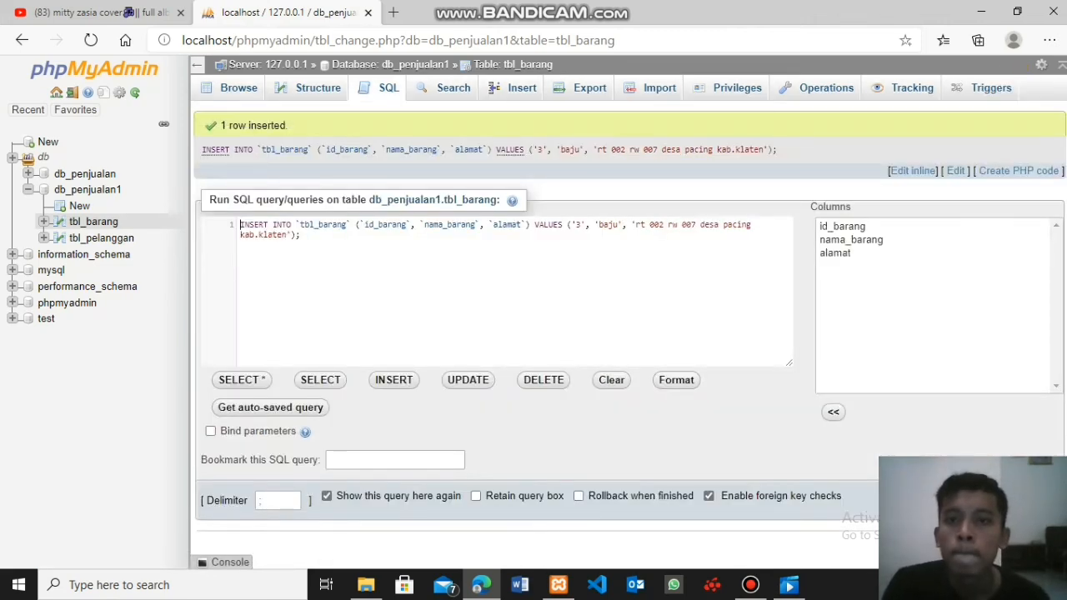
{"action": "left_click", "coordinate": [238, 88]}
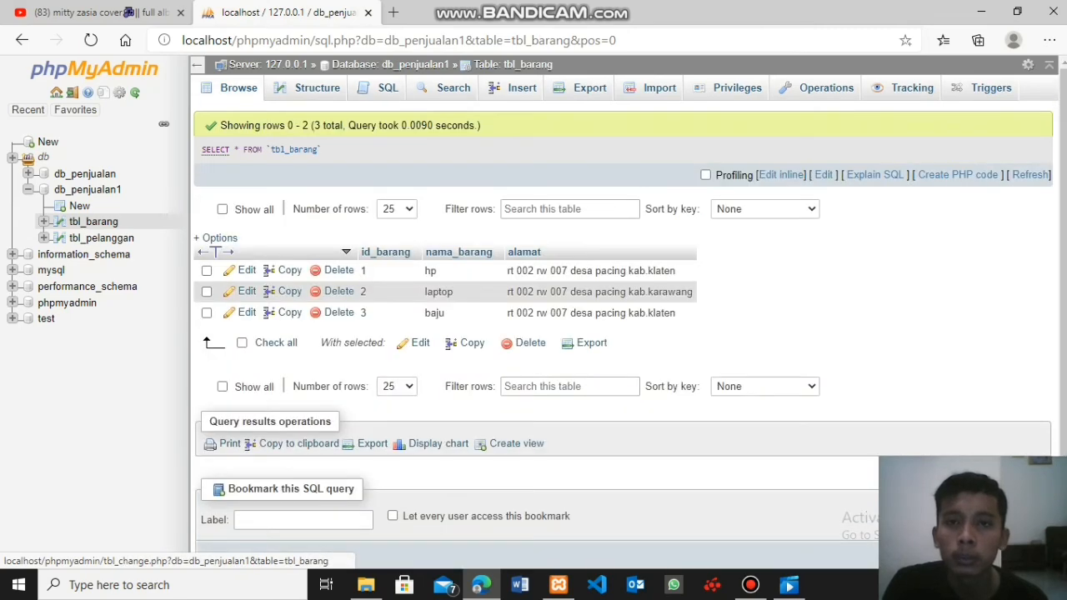
- Insert a record into tbl_barang with id_barang 4, nama_barang celana jeans and the copied address in alamat, and display the table's rows
{"action": "left_click", "coordinate": [517, 87]}
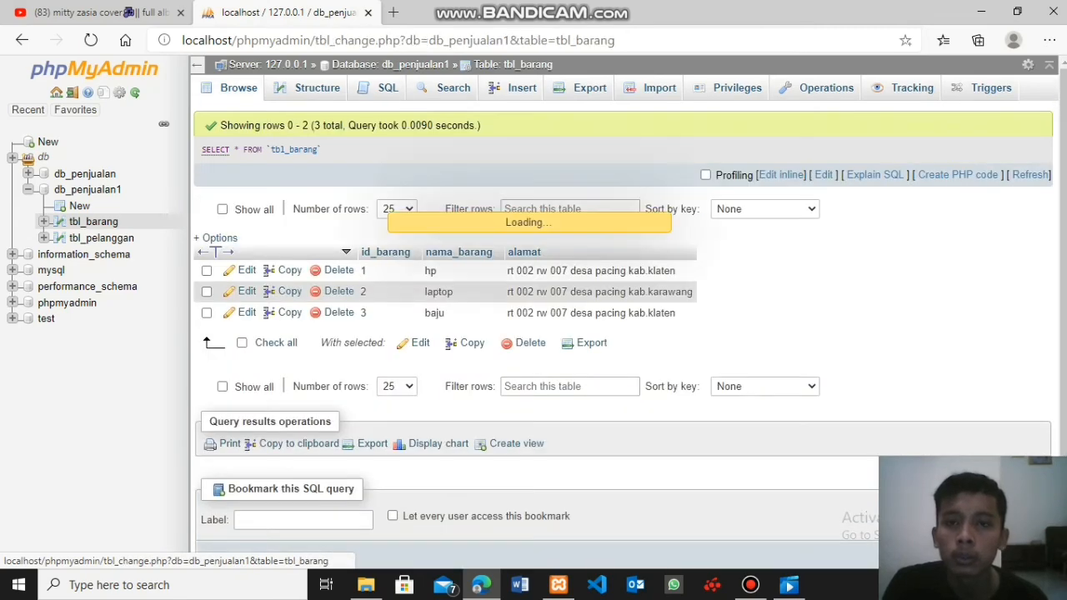
{"action": "left_click", "coordinate": [559, 139]}
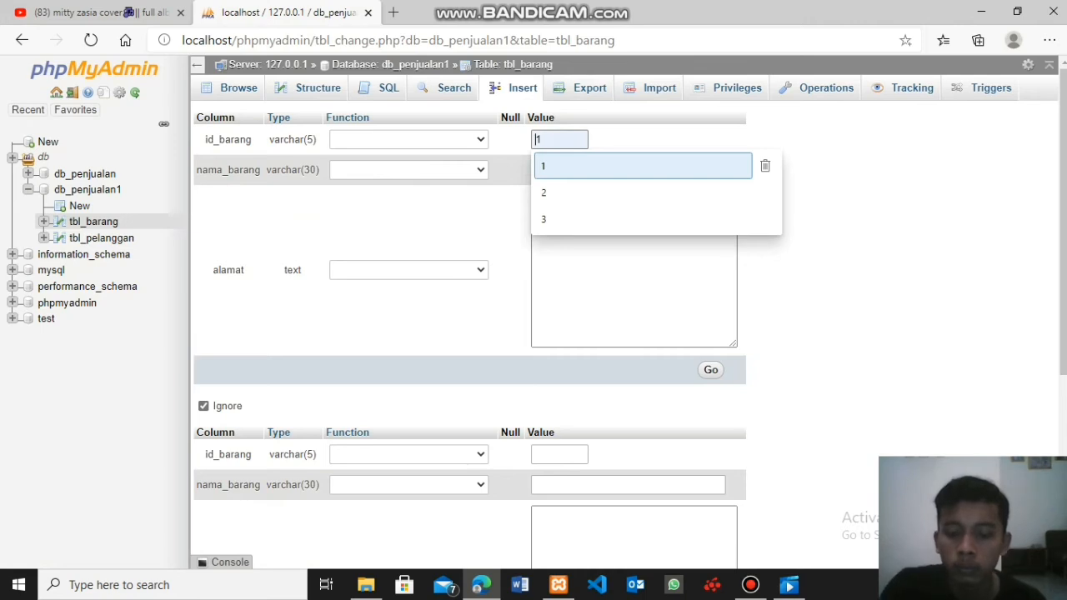
{"action": "left_click", "coordinate": [559, 166]}
{"action": "key", "text": "BackSpace"}
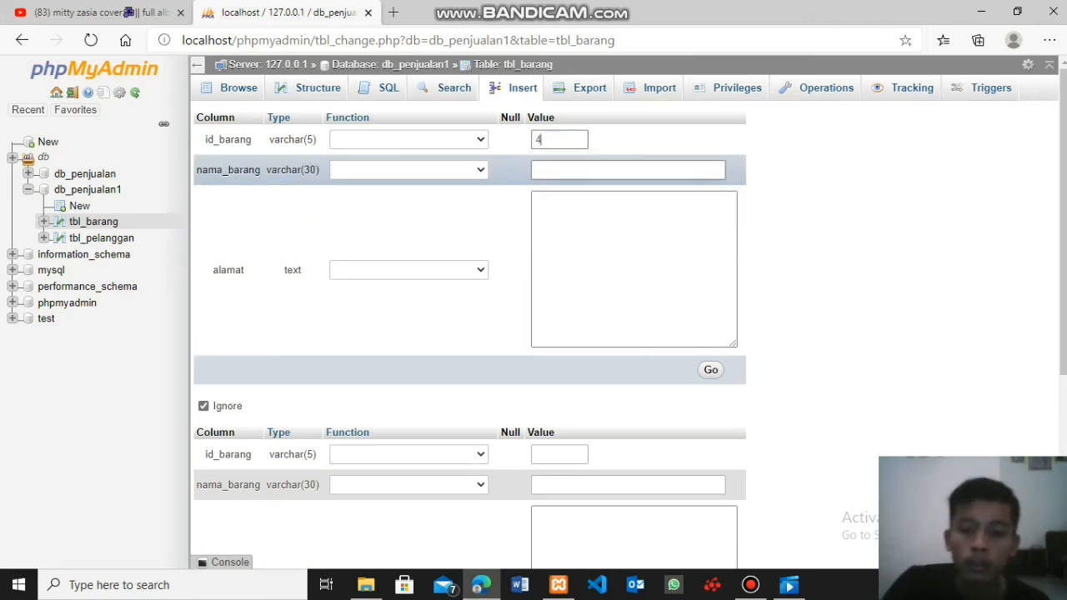
{"action": "left_click", "coordinate": [583, 204]}
{"action": "left_click", "coordinate": [584, 170]}
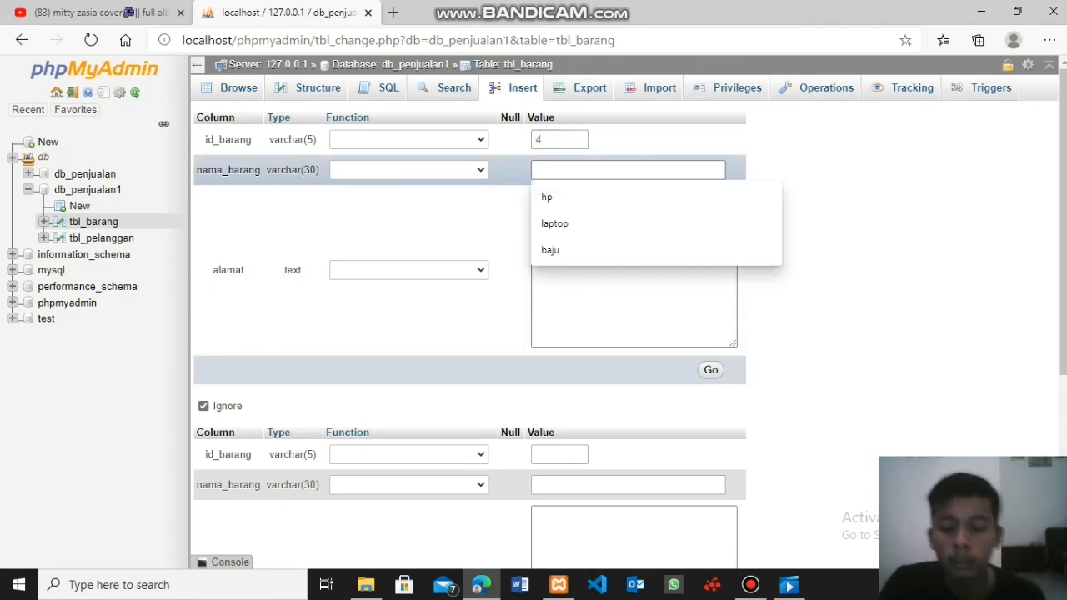
{"action": "type", "text": "cela"}
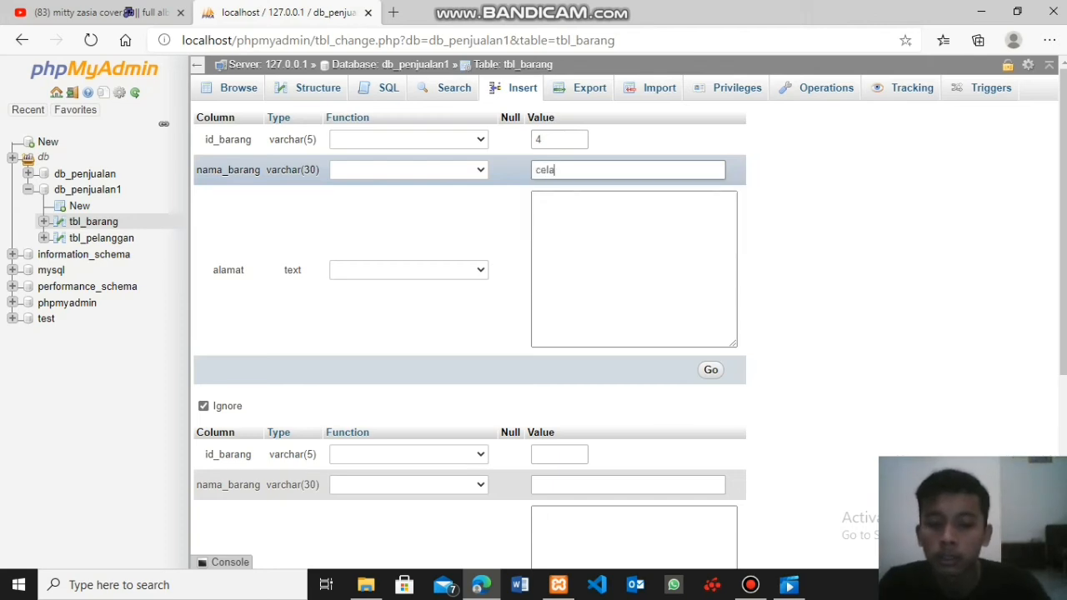
{"action": "type", "text": "na jeans"}
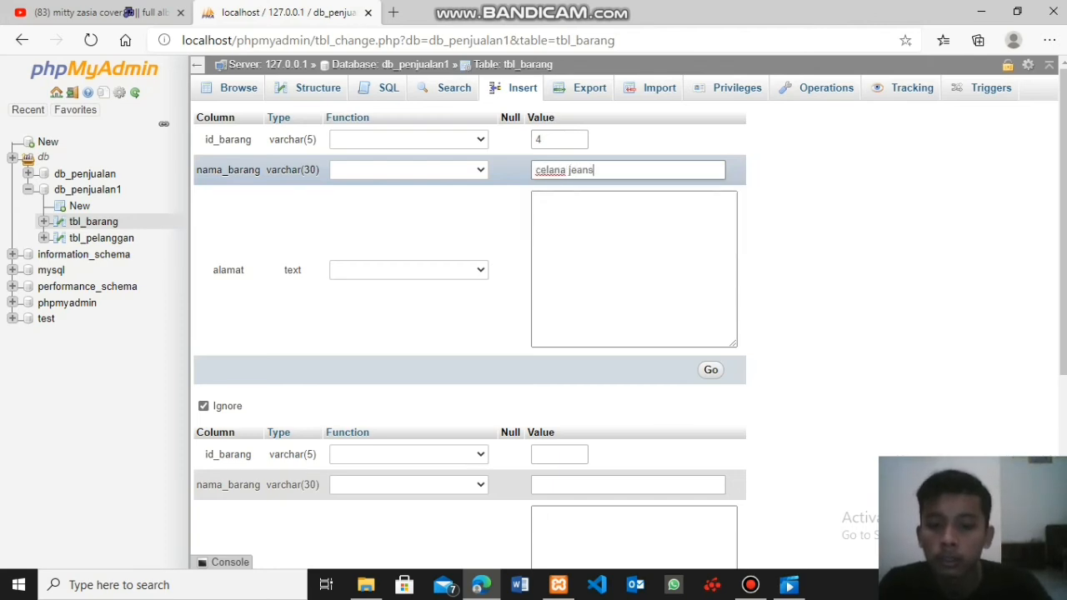
{"action": "key", "text": "Tab"}
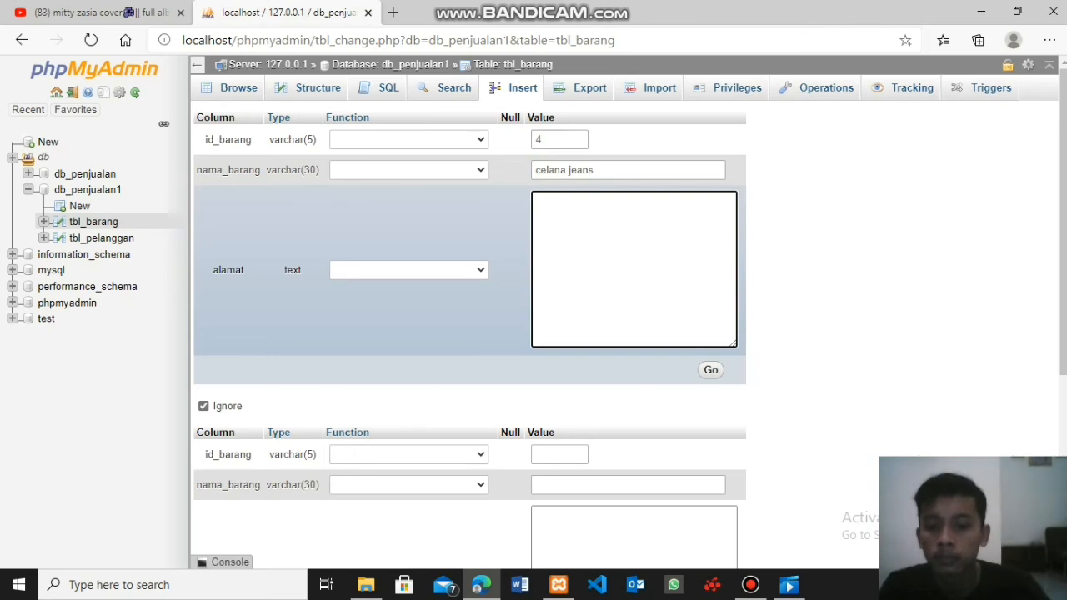
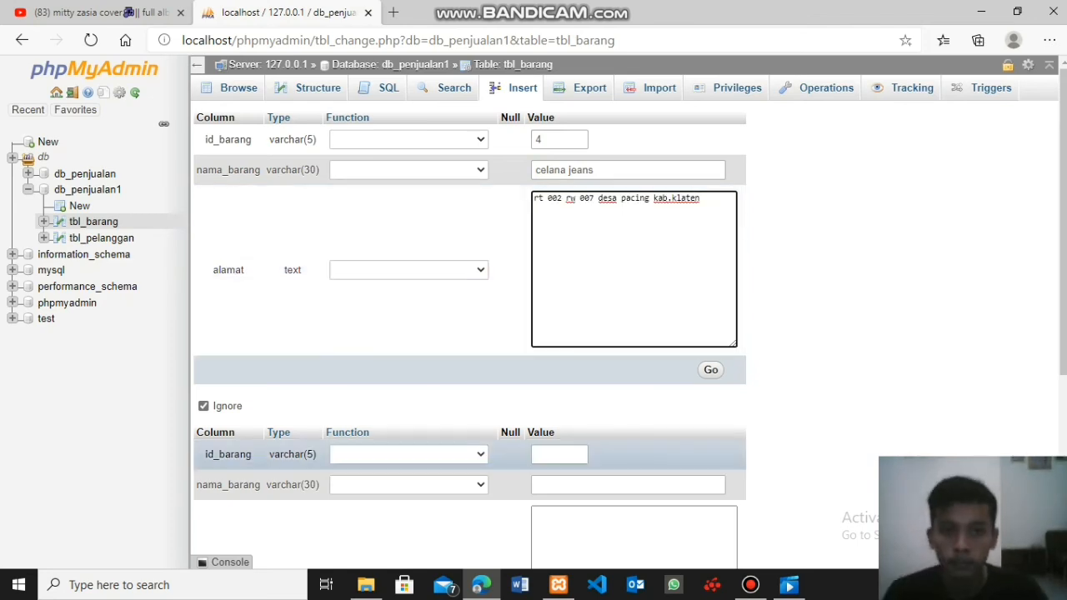
{"action": "left_click", "coordinate": [710, 370]}
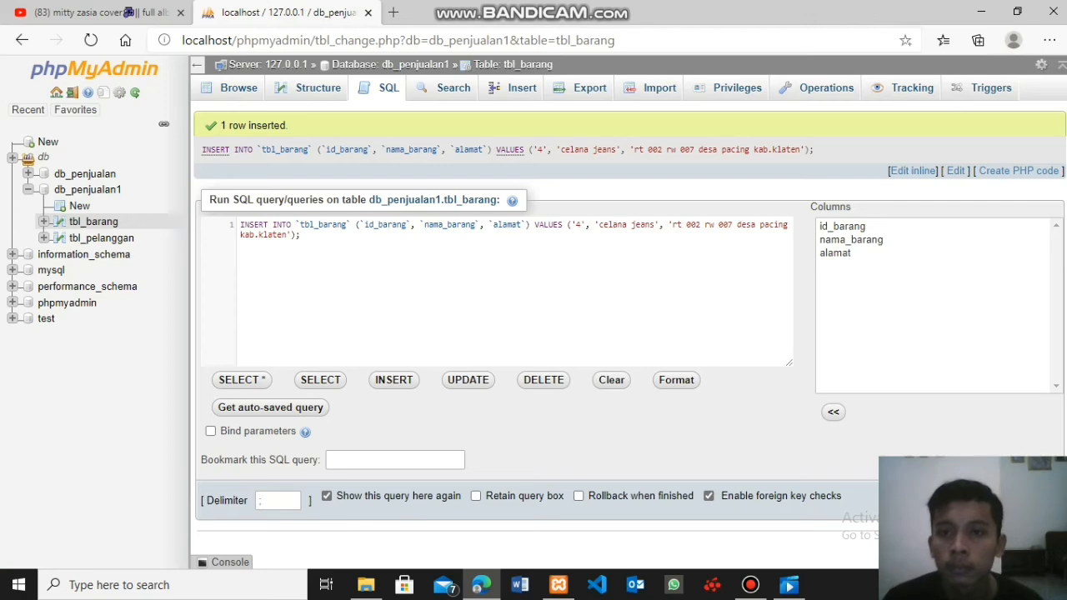
{"action": "left_click", "coordinate": [238, 88]}
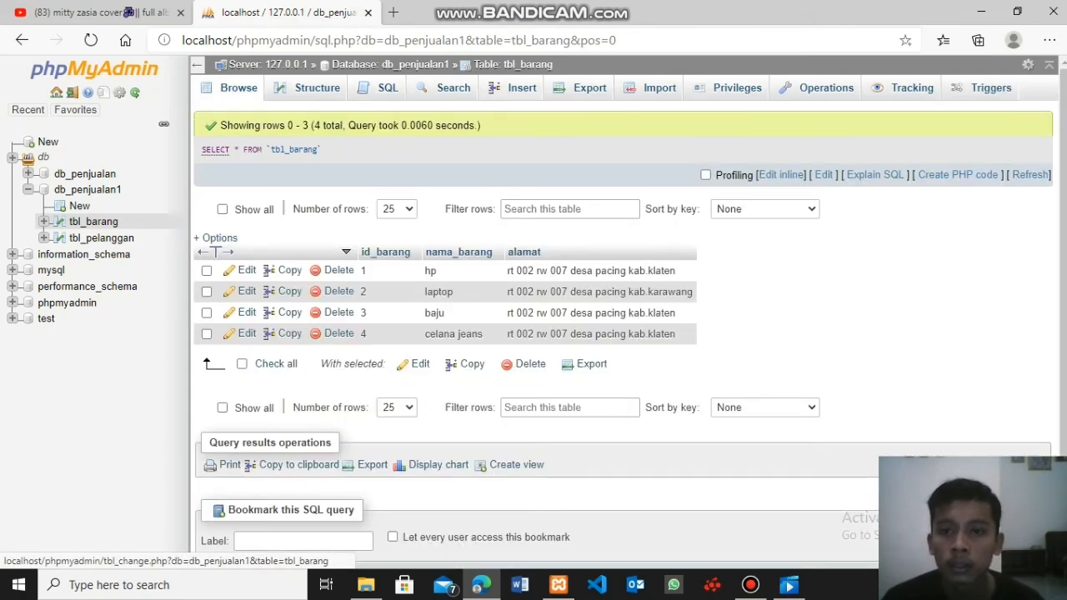
- Start a fifth record in tbl_barang with id_barang 5 and nama_barang sarung
{"action": "left_click", "coordinate": [521, 88]}
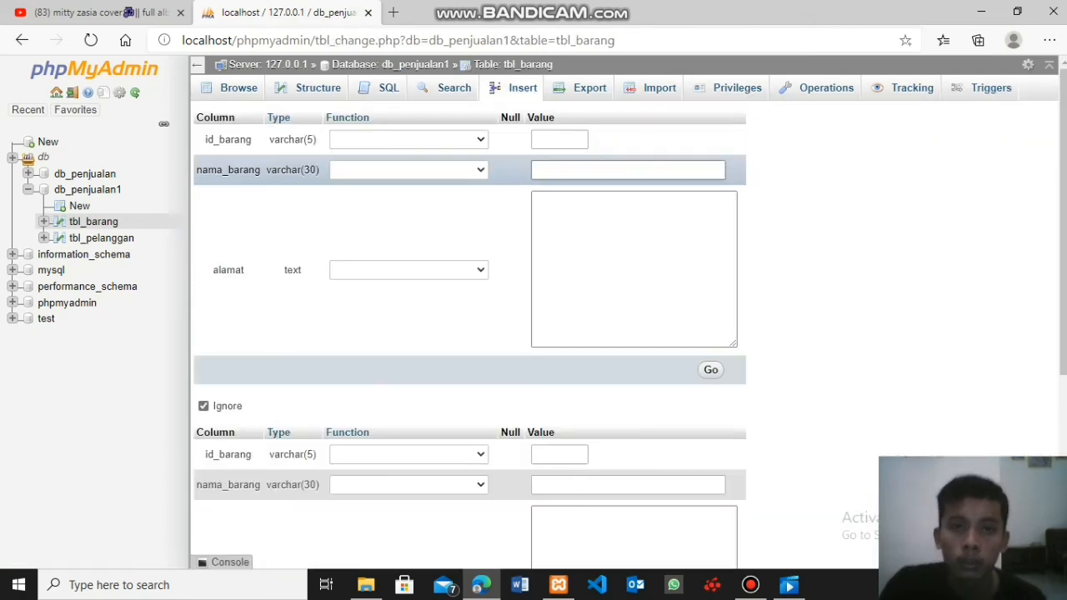
{"action": "left_click", "coordinate": [559, 139]}
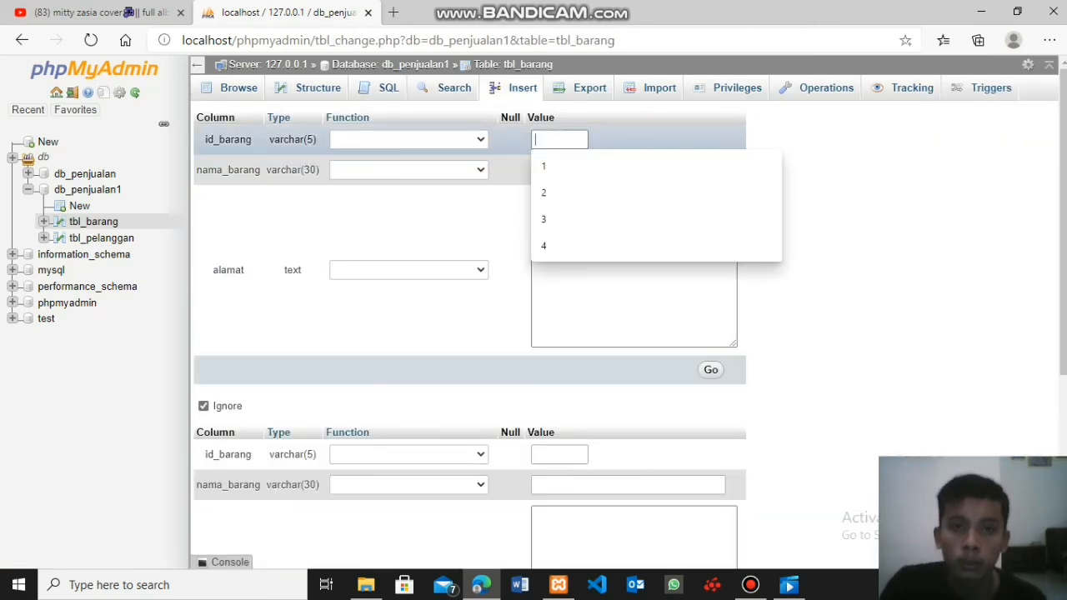
{"action": "type", "text": "5"}
{"action": "key", "text": "Tab"}
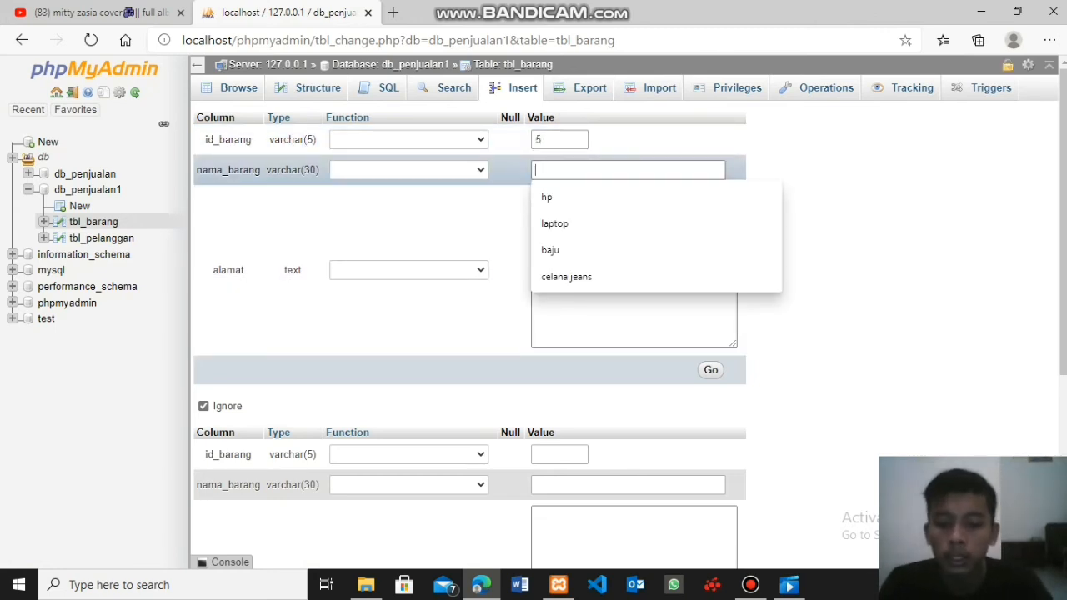
{"action": "type", "text": "s"}
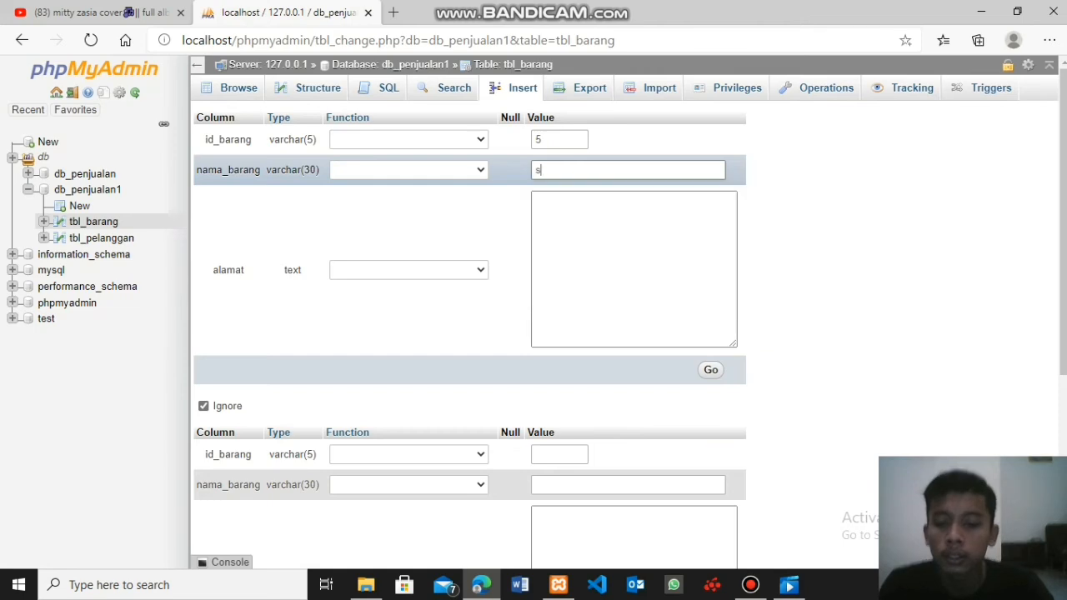
{"action": "type", "text": "sr]d"}
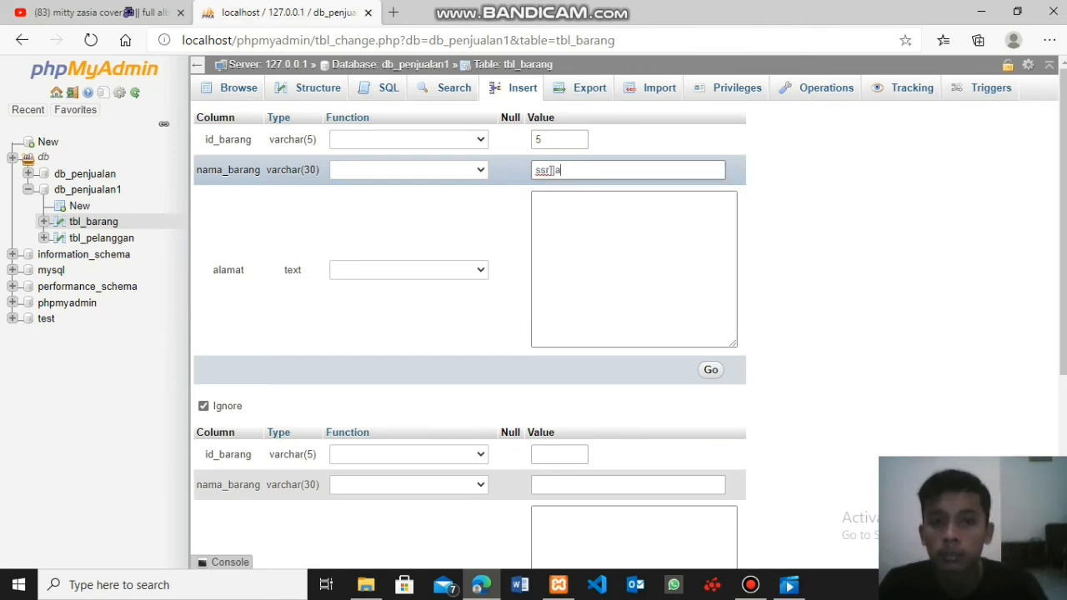
{"action": "key", "text": "BackSpace"}
{"action": "type", "text": "aru"}
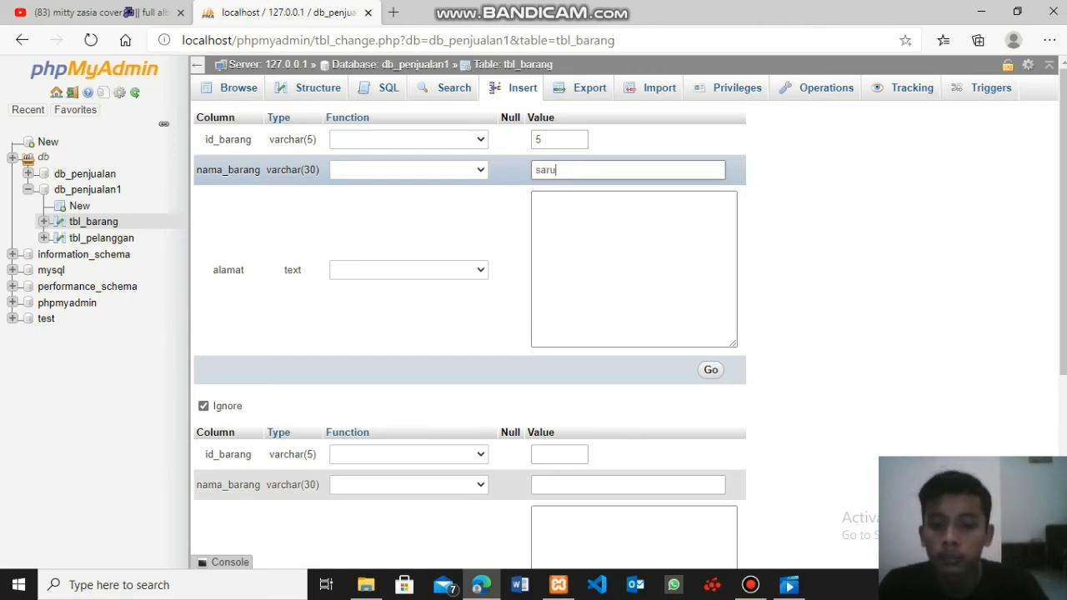
{"action": "type", "text": "nd"}
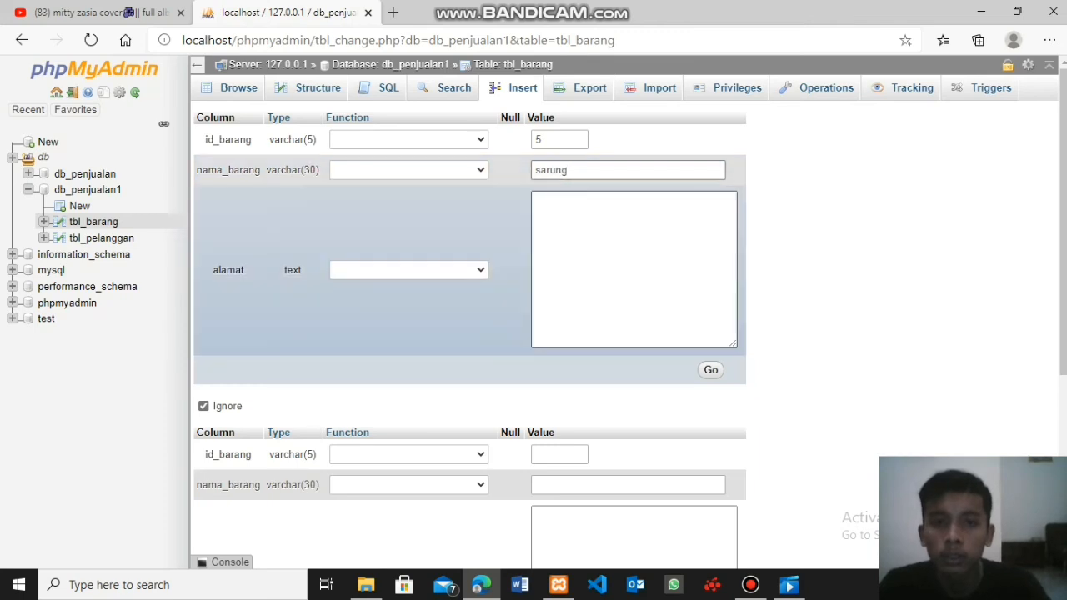
- Paste the copied address into alamat, insert the sarung record, and display the rows of tbl_barang
{"action": "left_click", "coordinate": [616, 250]}
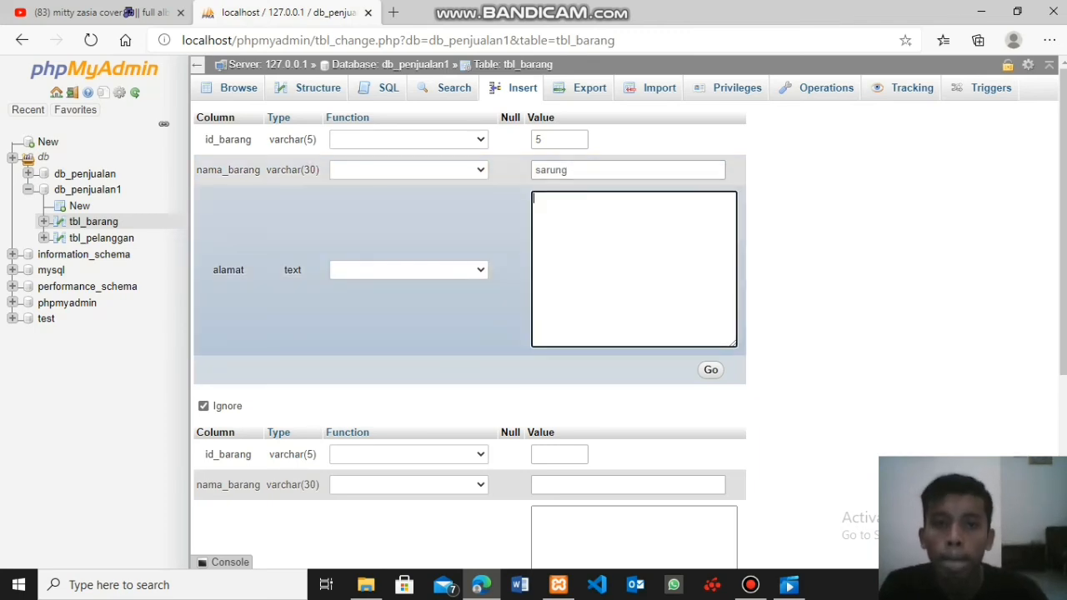
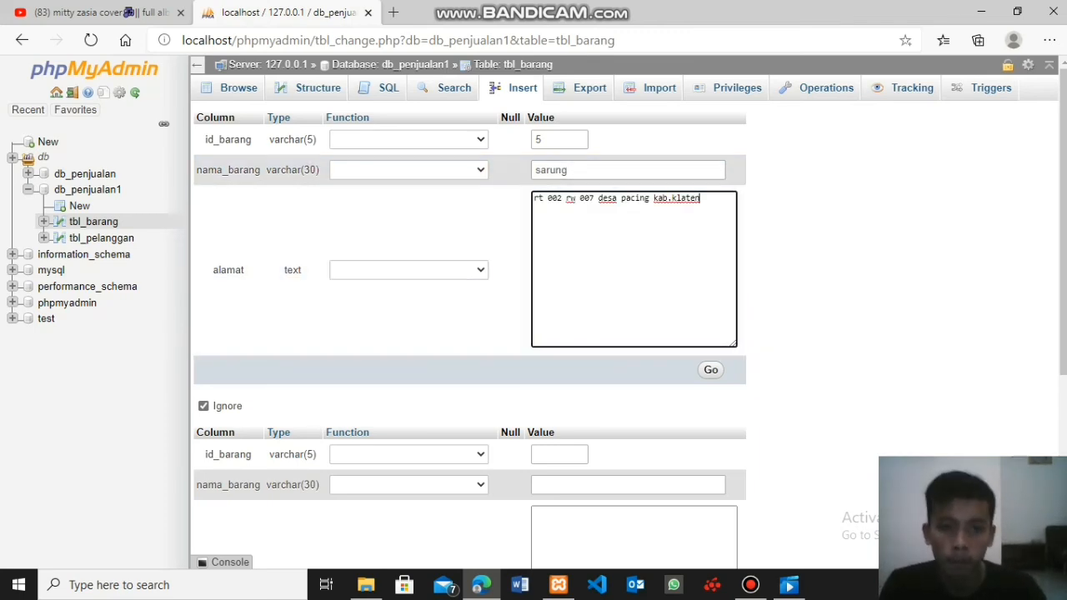
{"action": "left_click", "coordinate": [710, 369]}
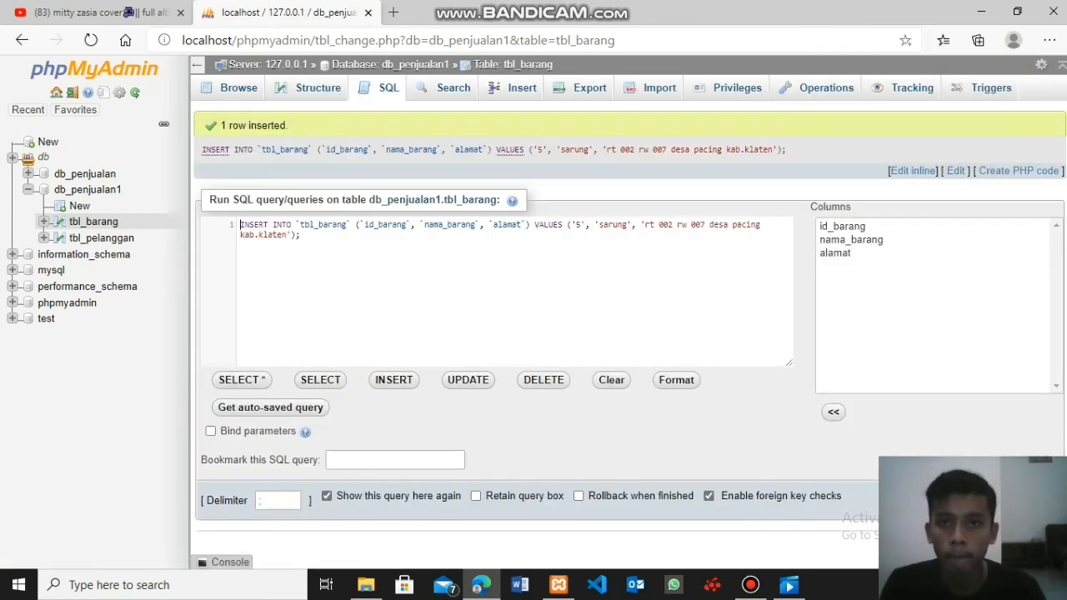
{"action": "left_click", "coordinate": [238, 88]}
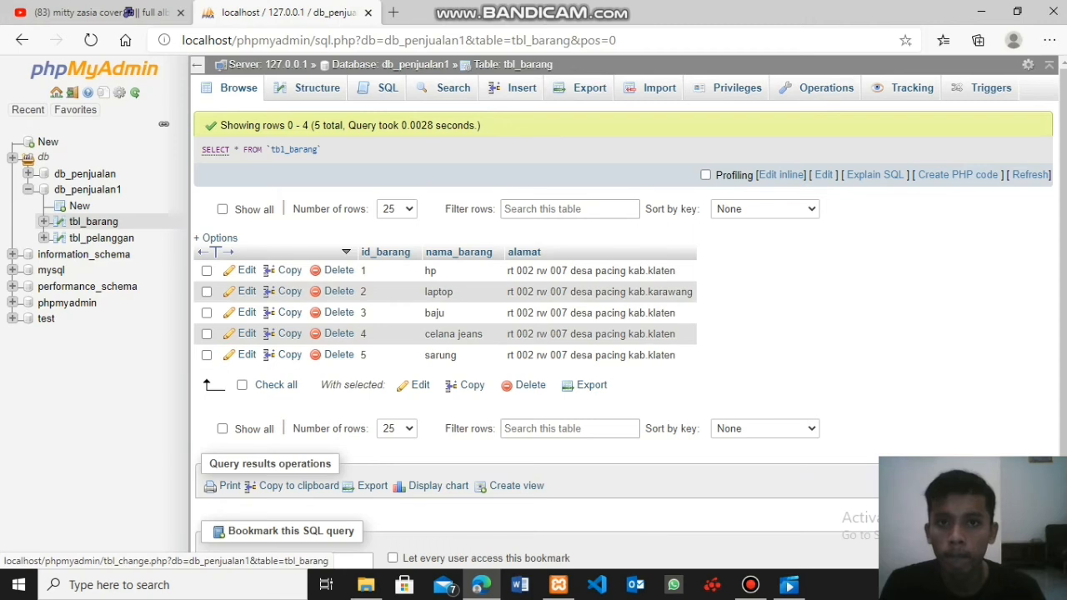
- Insert a record into tbl_barang with id_barang 6, nama_barang karpet and the copied address in alamat, and display the table's rows
{"action": "left_click", "coordinate": [516, 88]}
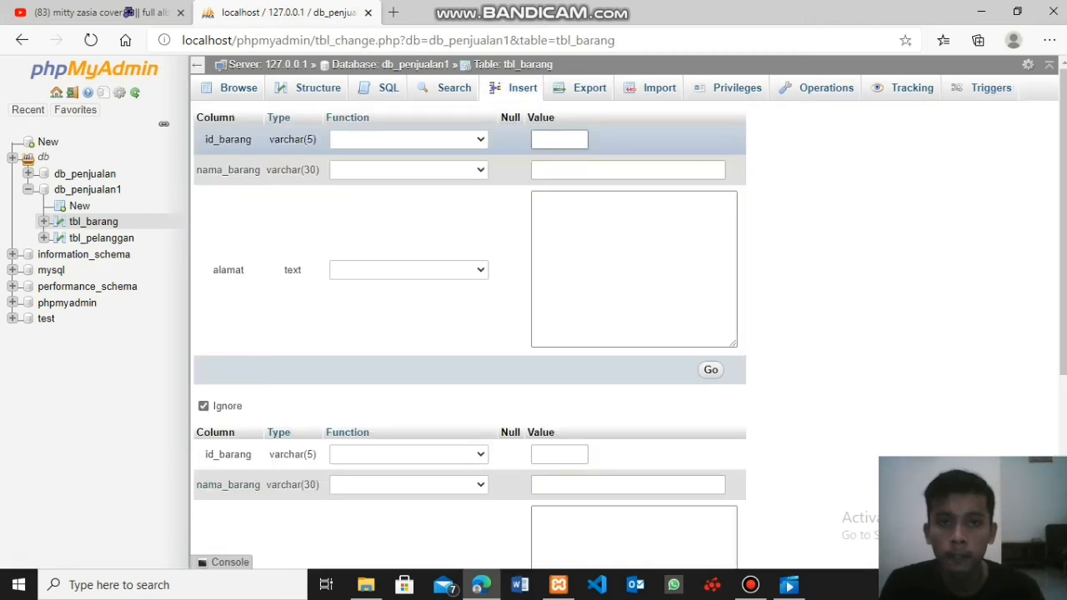
{"action": "left_click", "coordinate": [559, 139]}
{"action": "type", "text": "6"}
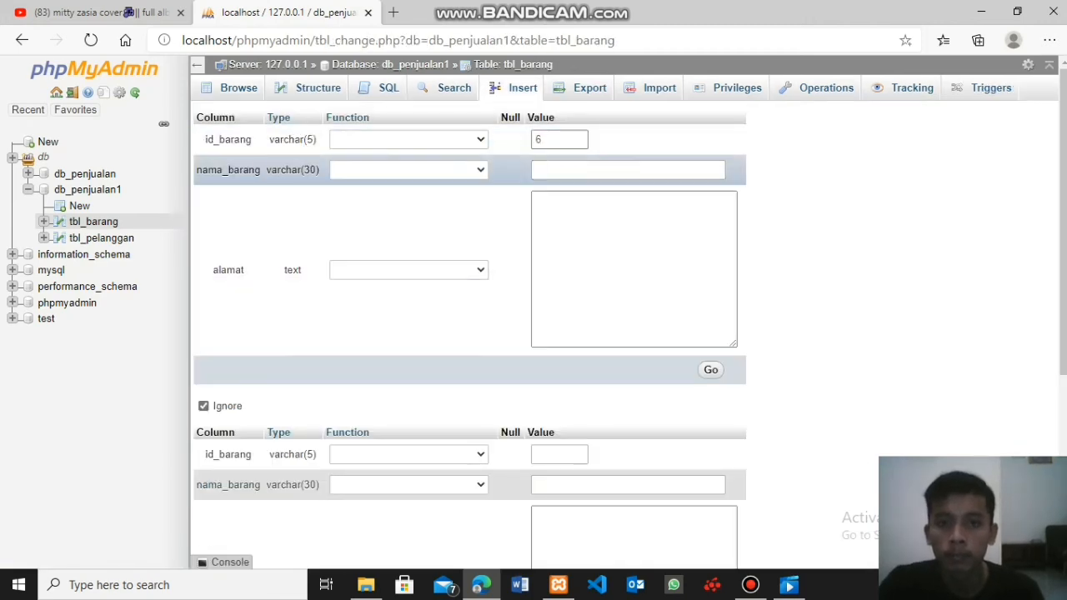
{"action": "left_click", "coordinate": [627, 170]}
{"action": "left_click", "coordinate": [628, 170]}
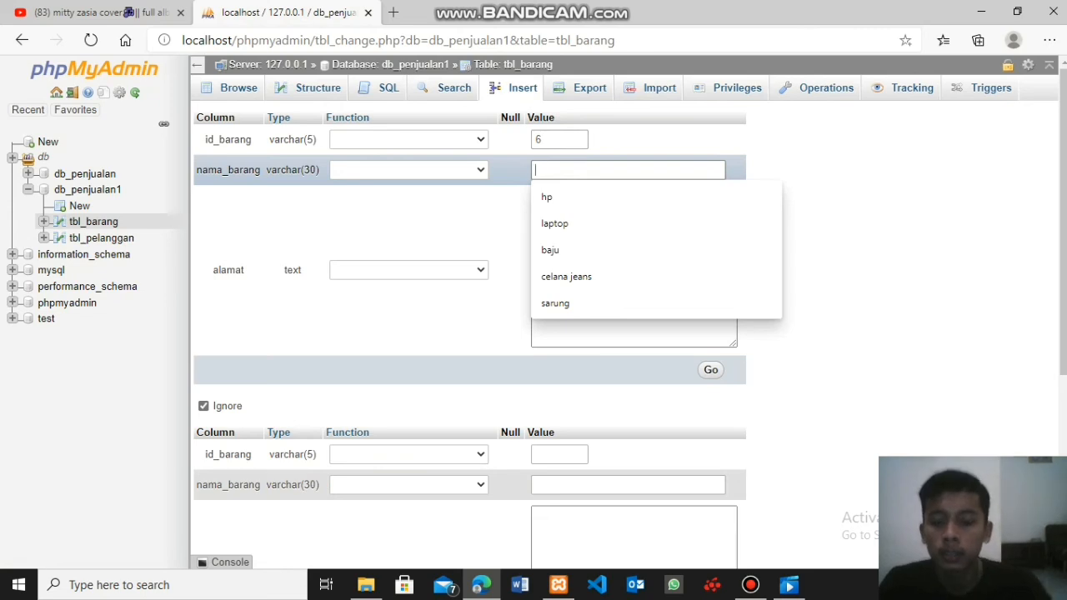
{"action": "type", "text": "kar"}
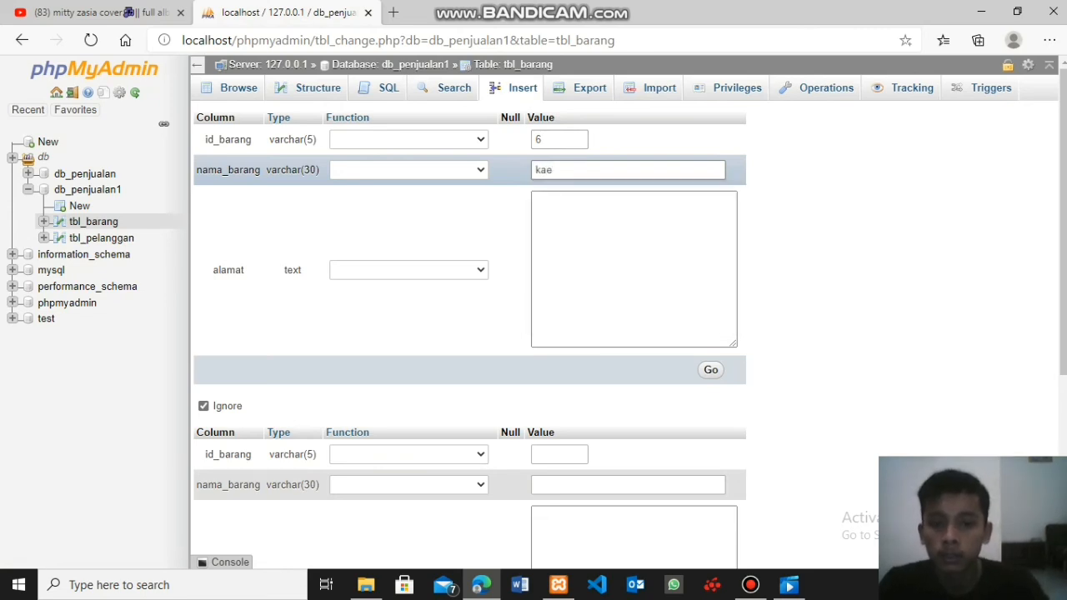
{"action": "type", "text": "pet"}
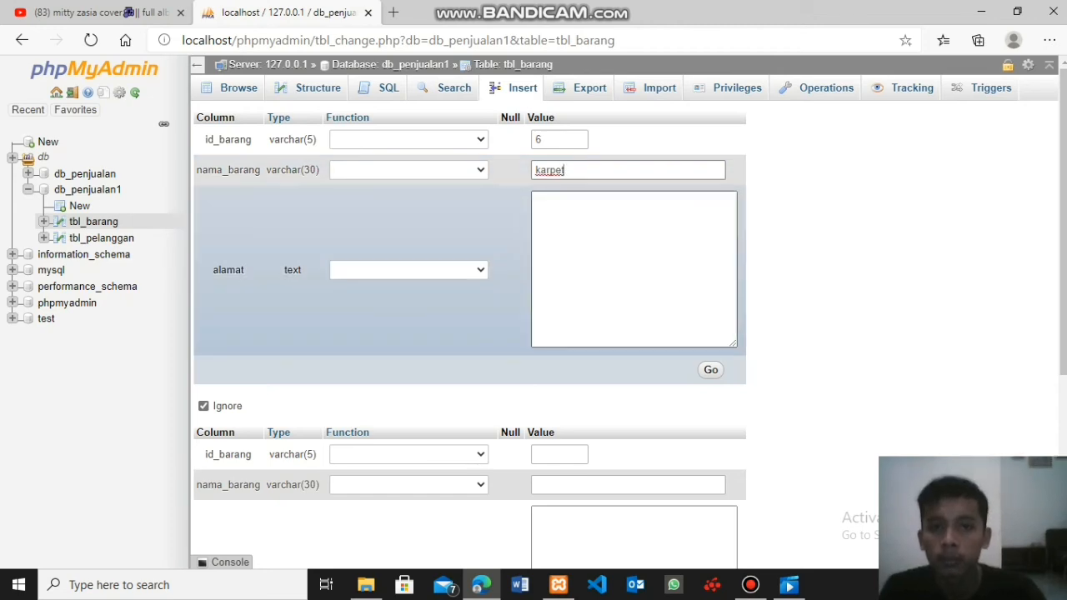
{"action": "left_click", "coordinate": [629, 250]}
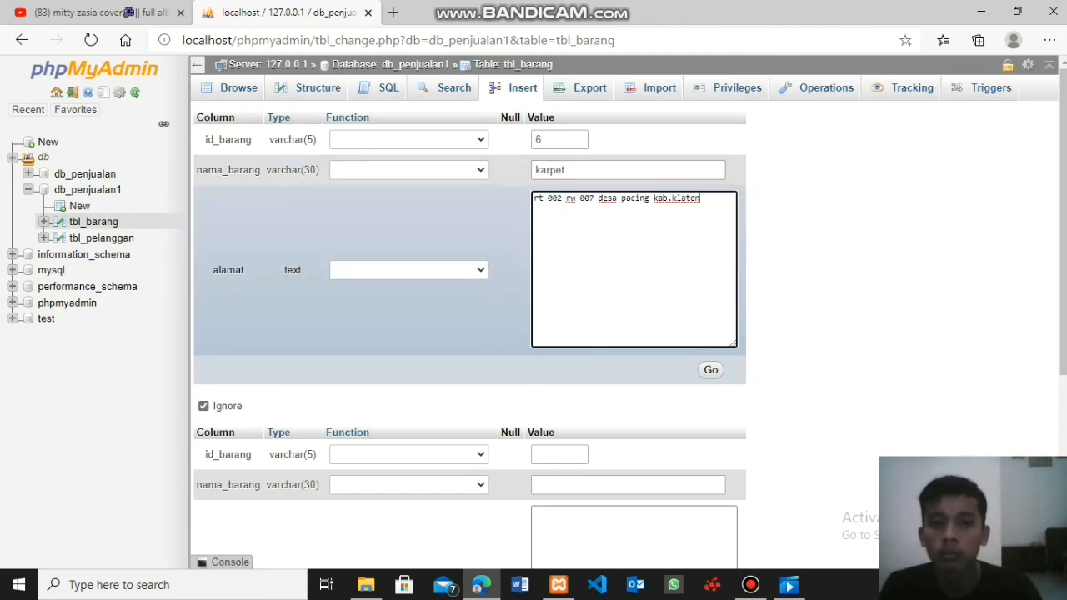
{"action": "left_click", "coordinate": [710, 369]}
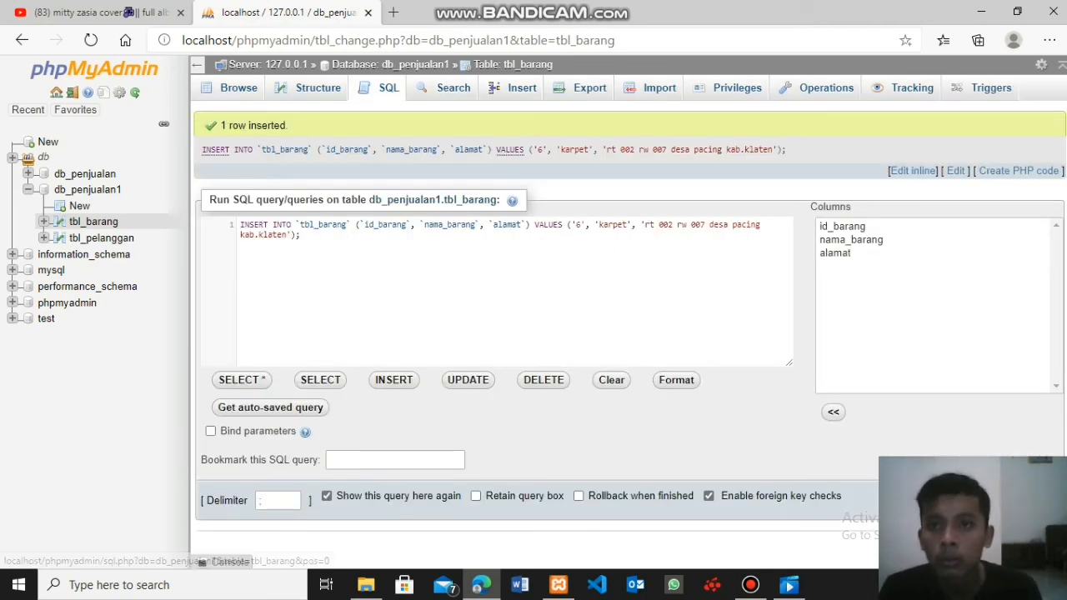
{"action": "left_click", "coordinate": [238, 88]}
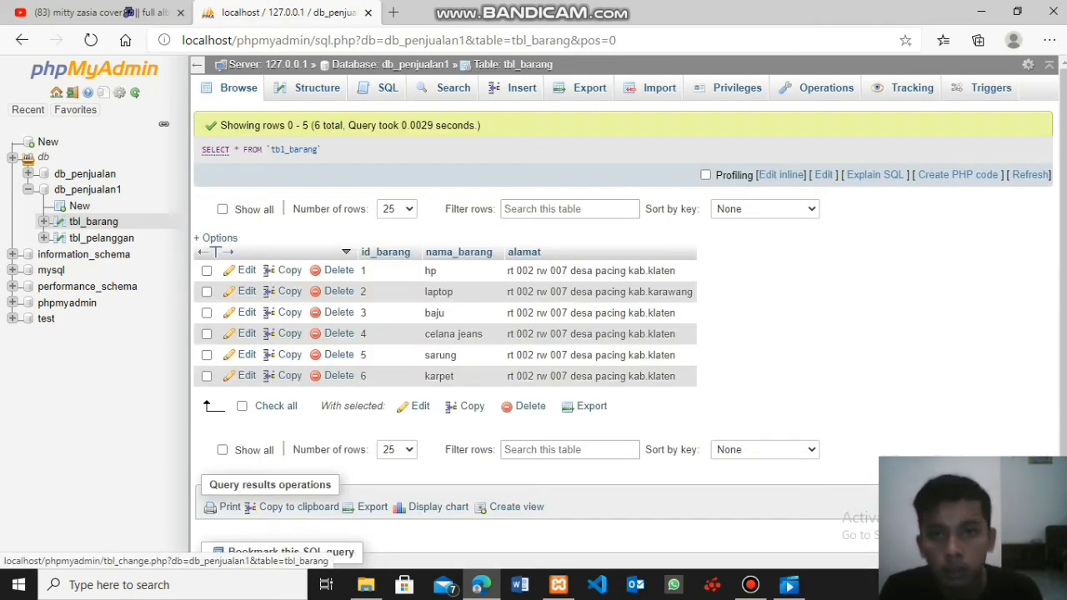
- Insert a record into tbl_barang with id_barang 7, nama_barang kipas and the copied address in alamat, and display the table's rows
{"action": "left_click", "coordinate": [521, 88]}
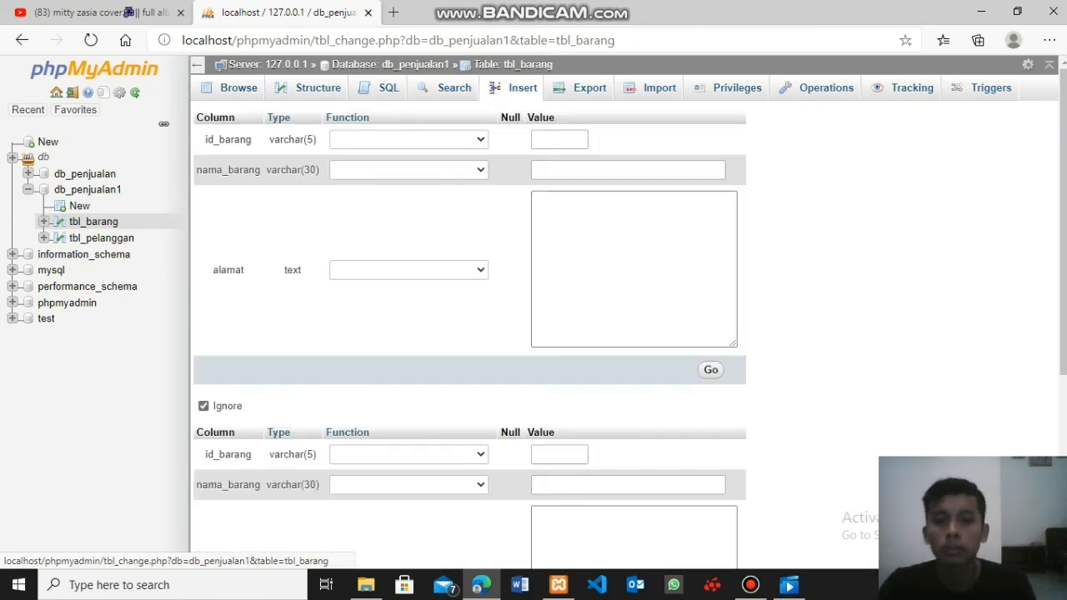
{"action": "left_click", "coordinate": [559, 139]}
{"action": "type", "text": "7"}
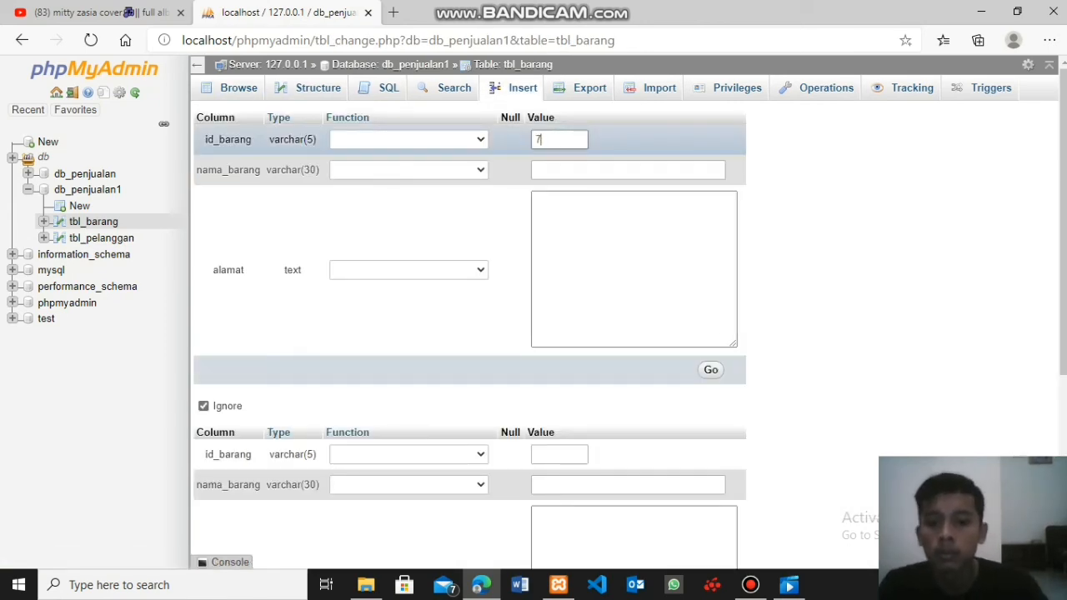
{"action": "left_click", "coordinate": [575, 170]}
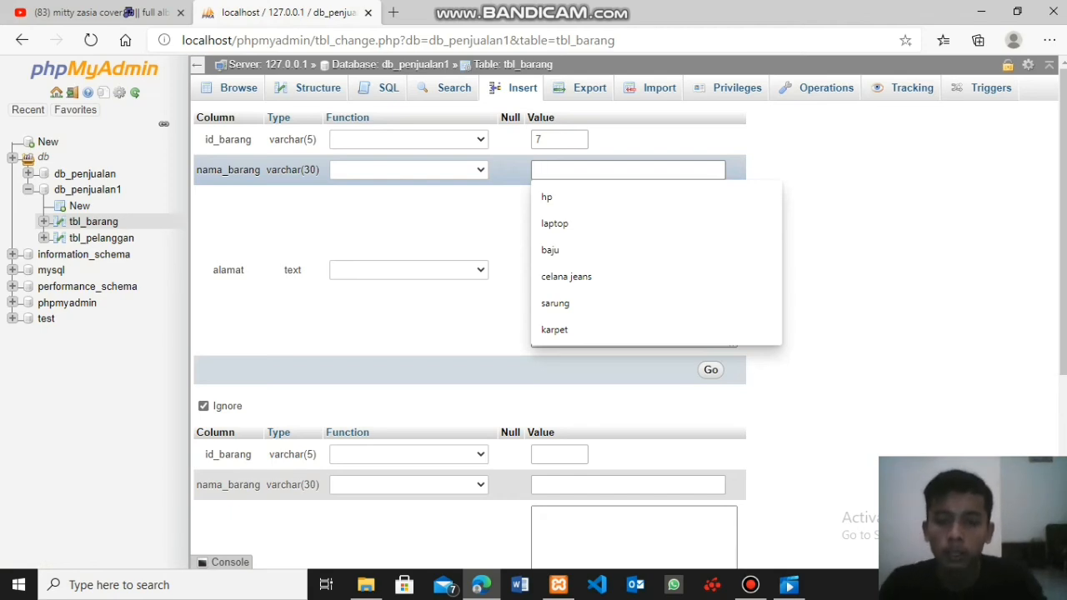
{"action": "type", "text": "ku"}
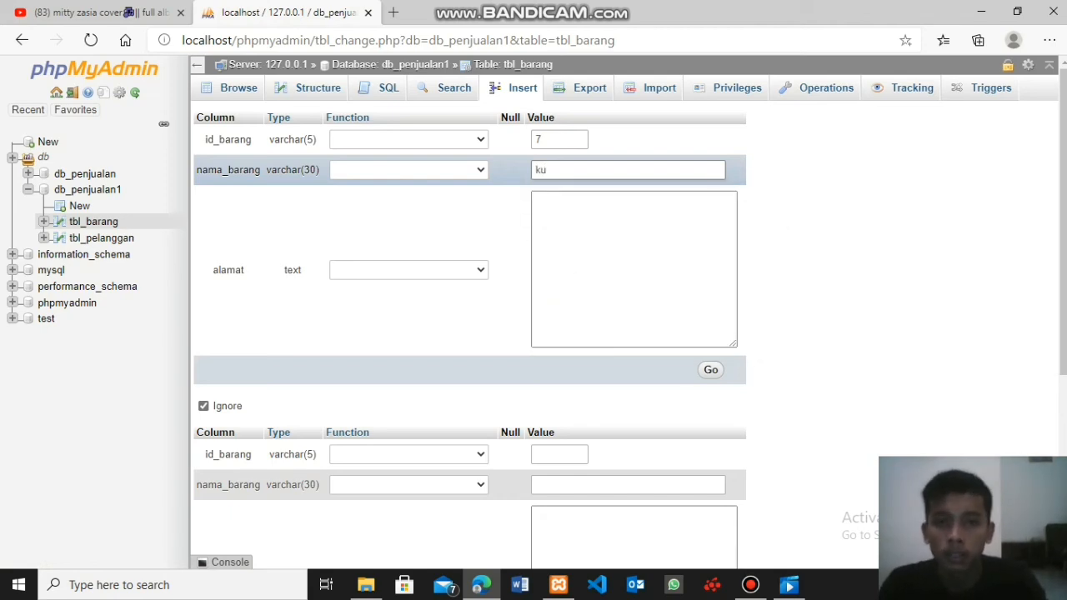
{"action": "key", "text": "BackSpace"}
{"action": "type", "text": "ipas"}
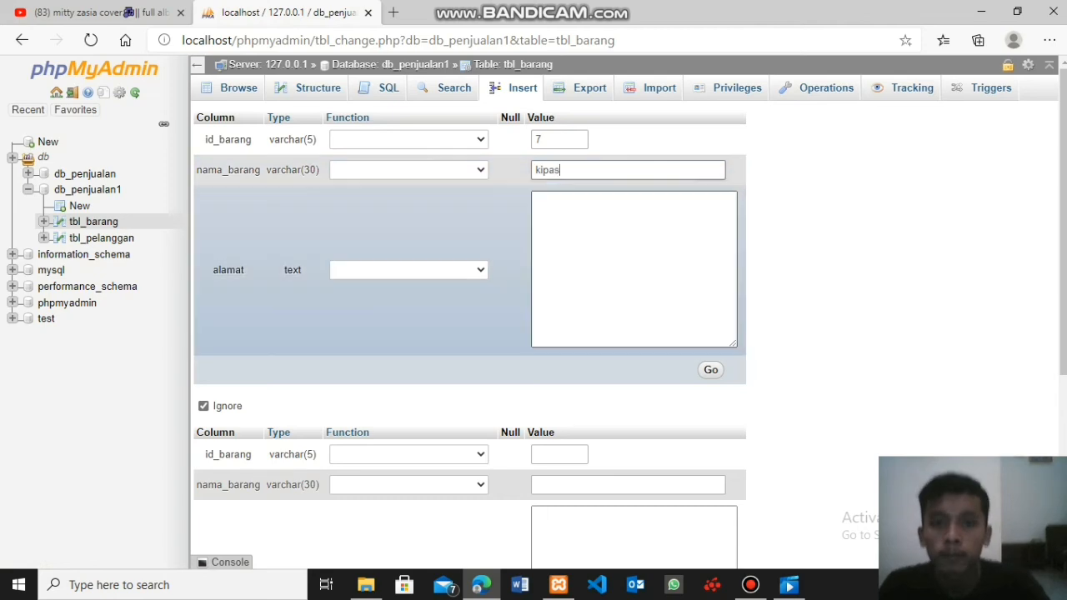
{"action": "left_click", "coordinate": [633, 250]}
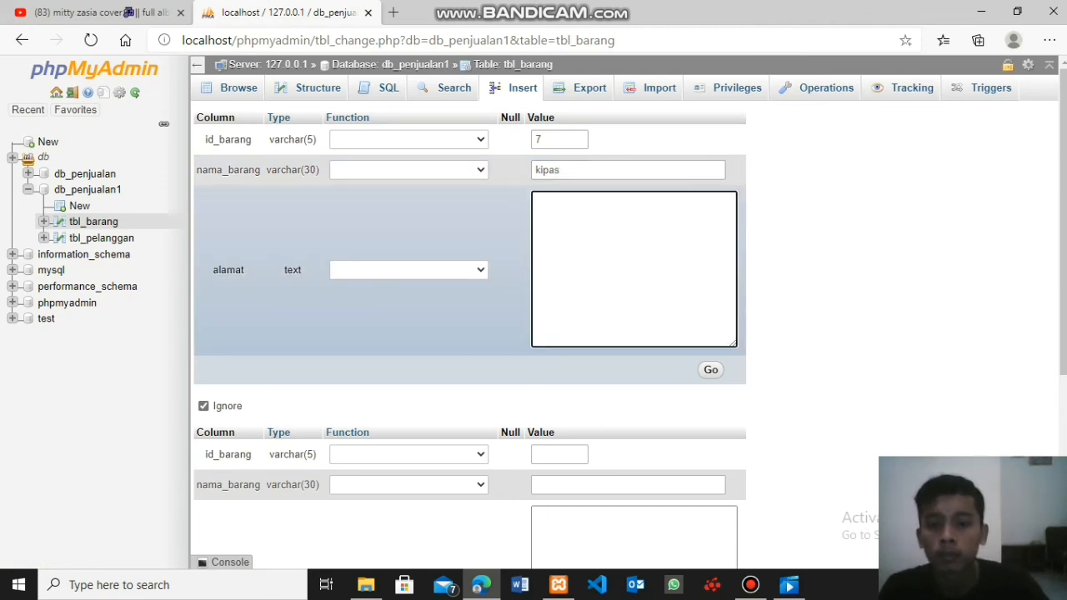
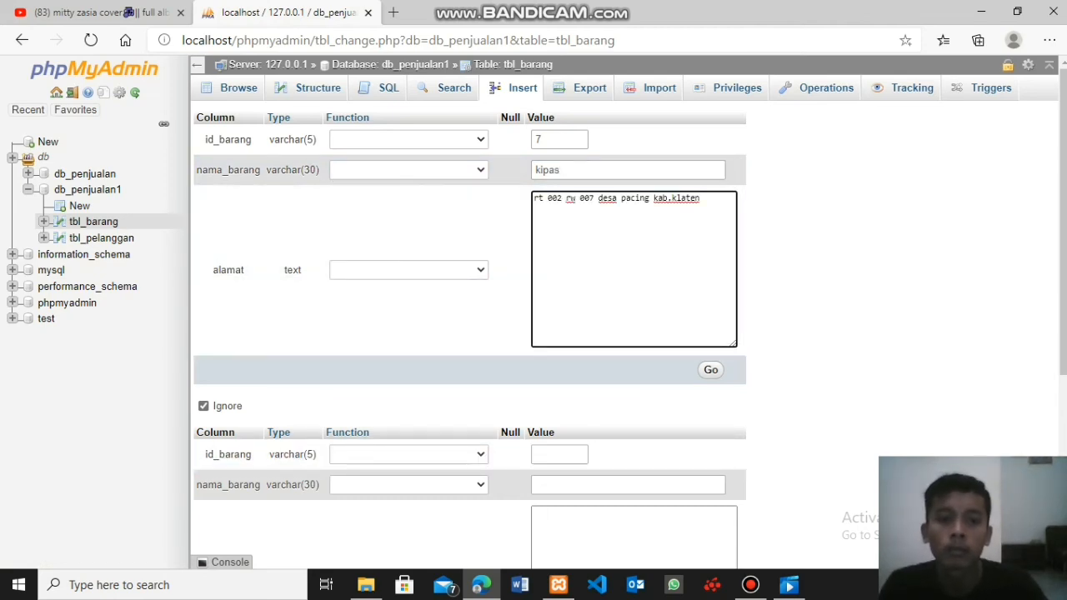
{"action": "left_click", "coordinate": [710, 370]}
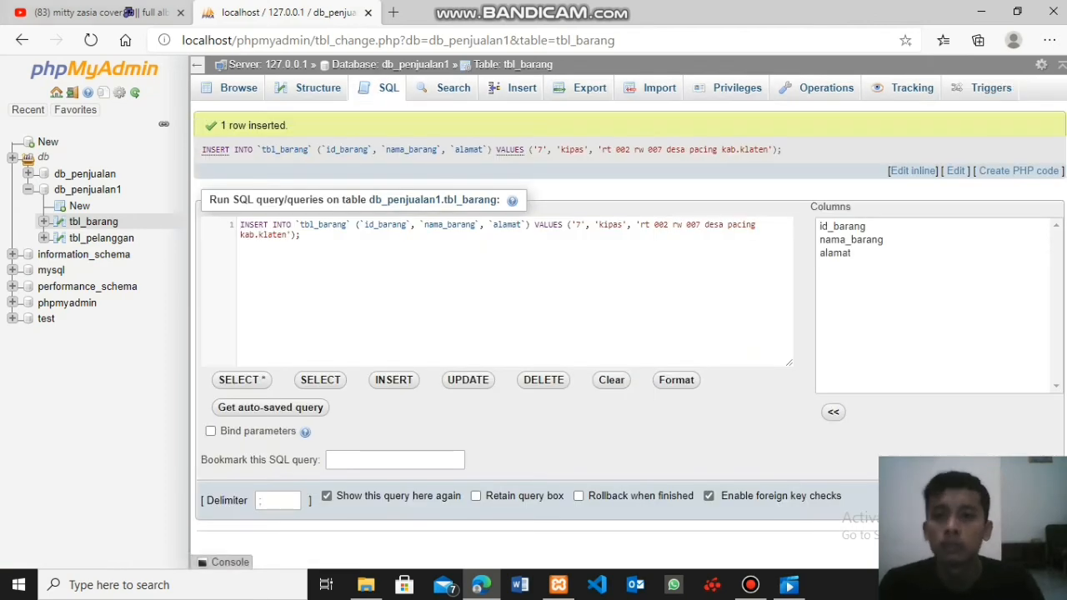
{"action": "left_click", "coordinate": [239, 88]}
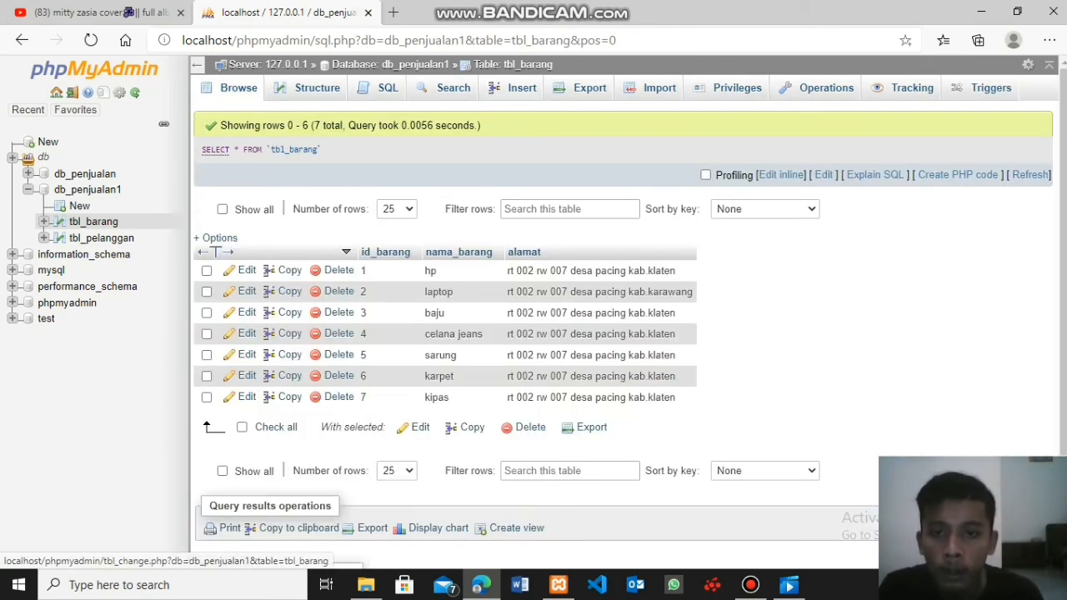
- Try to insert a record into tbl_barang with id_barang 7, nama_barang ac and the copied address, and return to the table's rows
{"action": "left_click", "coordinate": [522, 88]}
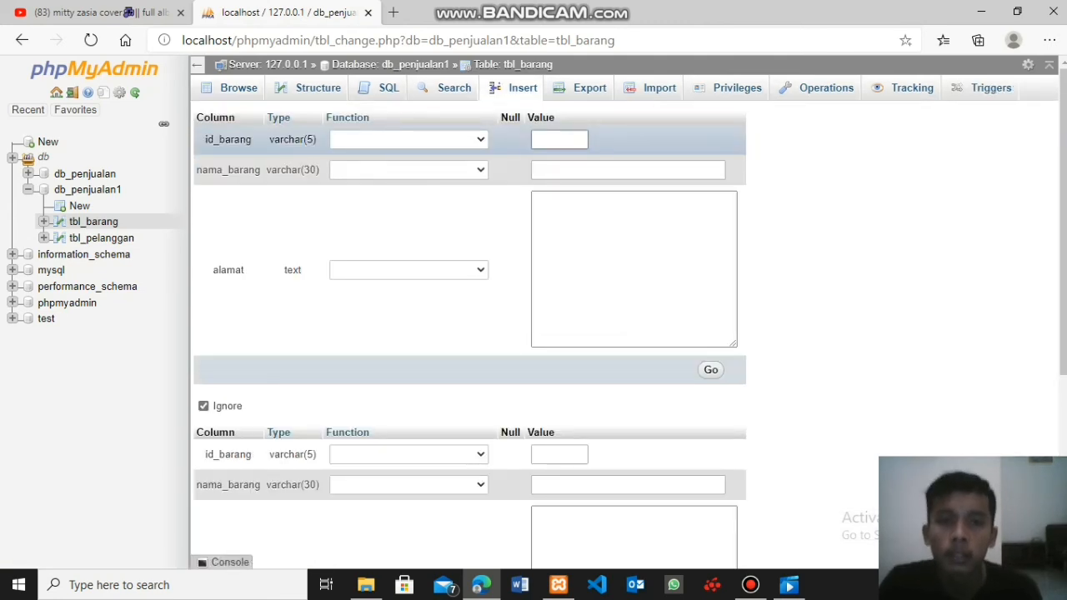
{"action": "left_click", "coordinate": [559, 139]}
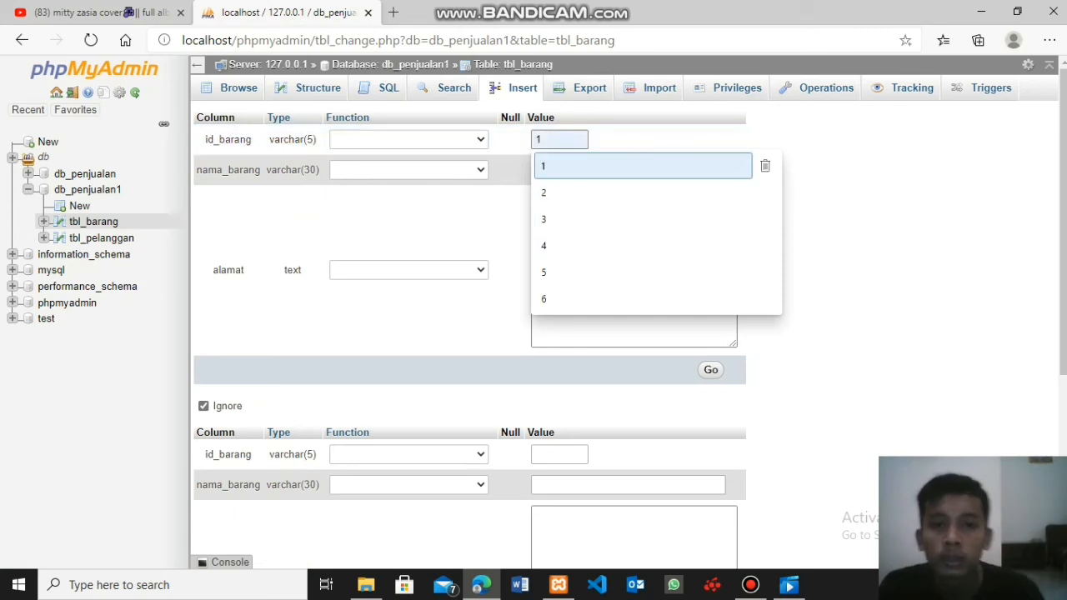
{"action": "type", "text": "7"}
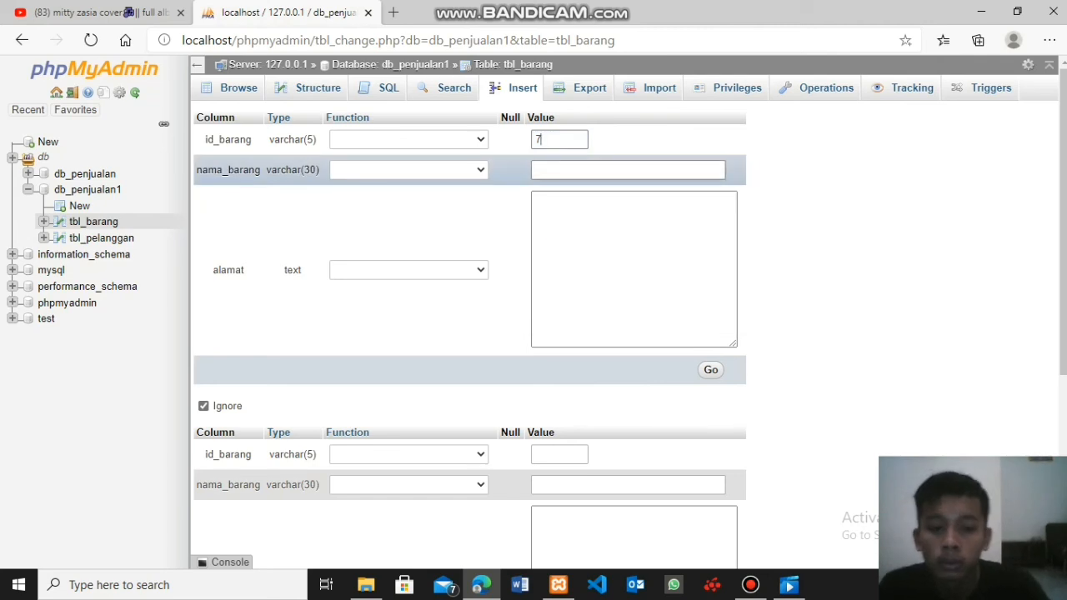
{"action": "left_click", "coordinate": [597, 170]}
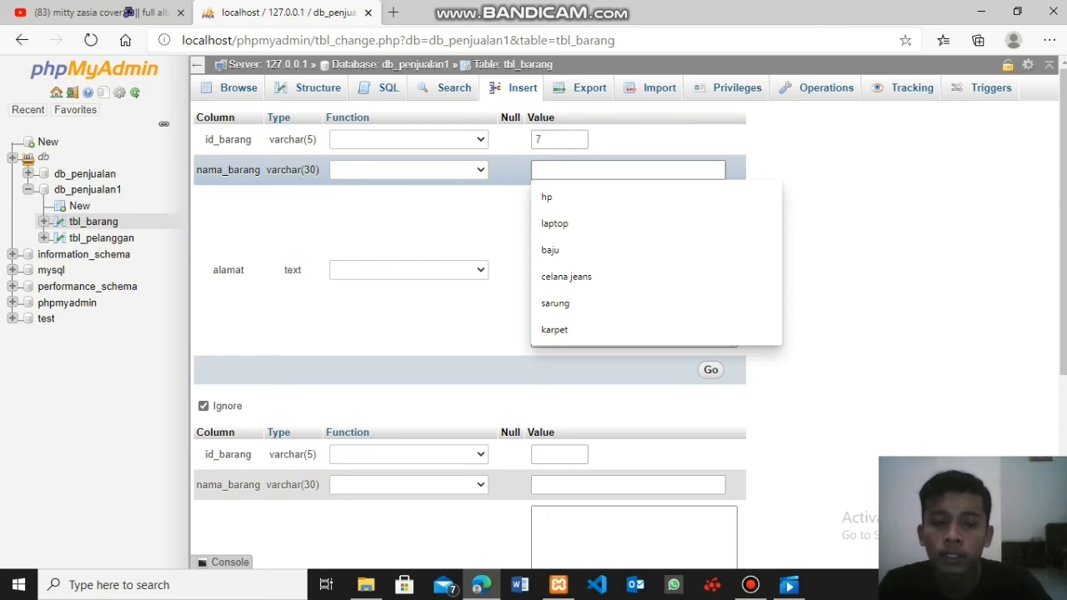
{"action": "type", "text": "ac"}
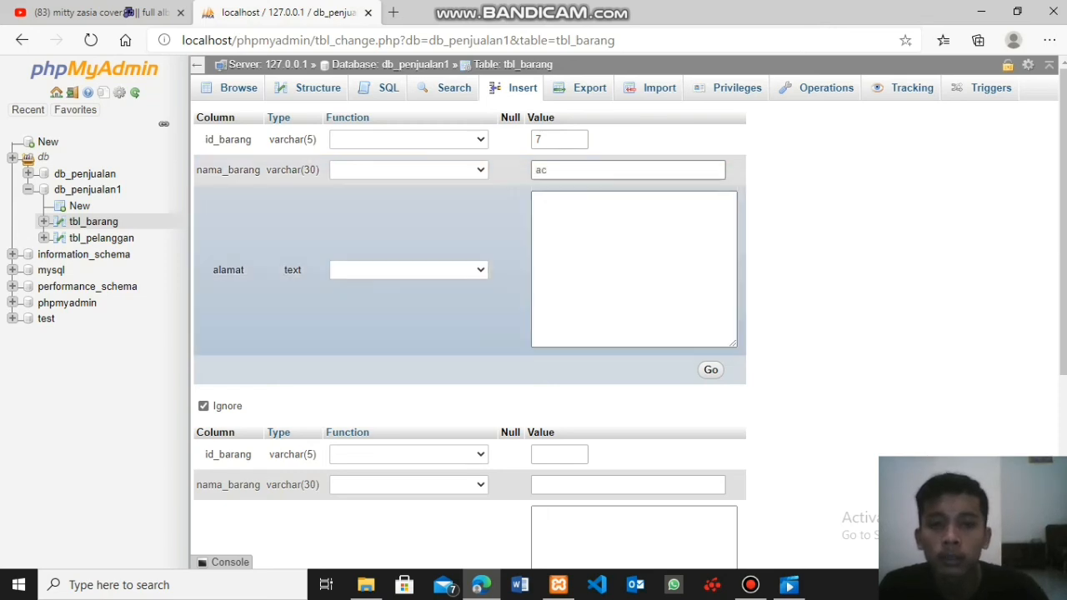
{"action": "left_click", "coordinate": [617, 242]}
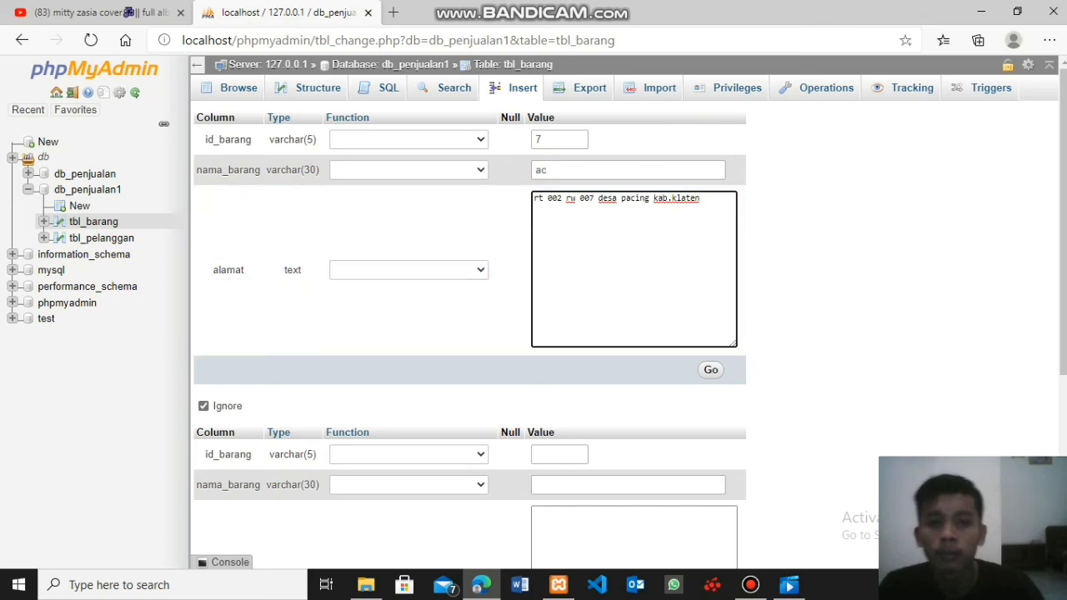
{"action": "left_click", "coordinate": [710, 369]}
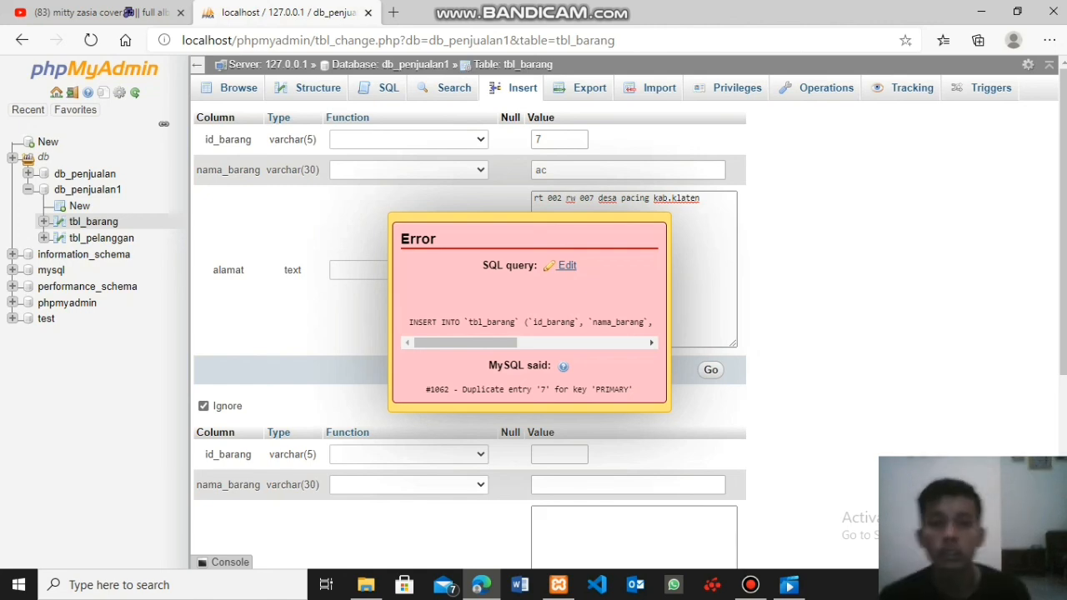
{"action": "left_click", "coordinate": [710, 370]}
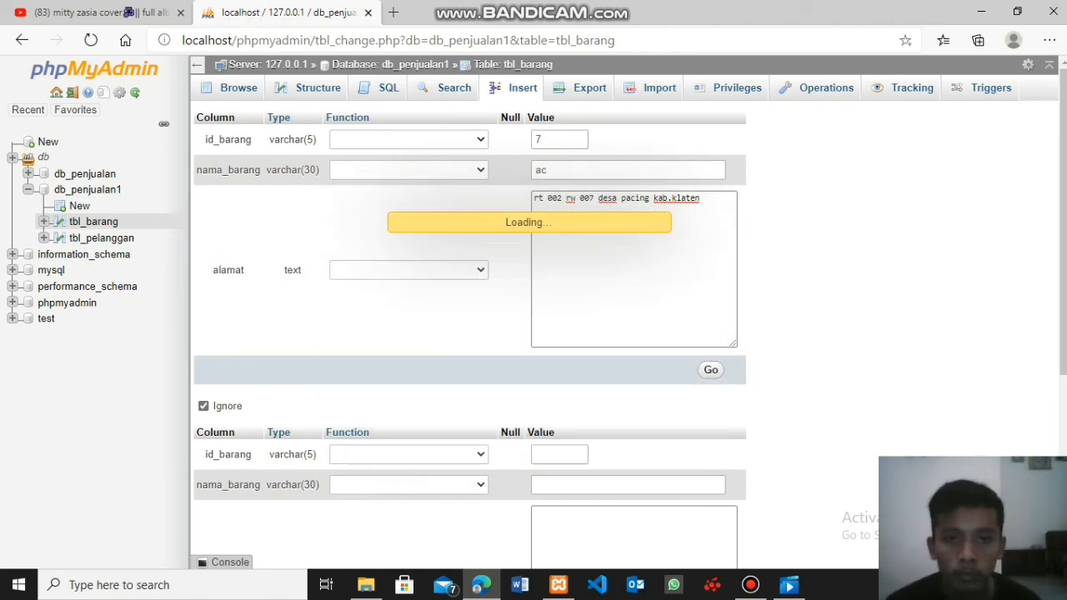
{"action": "left_click", "coordinate": [567, 266]}
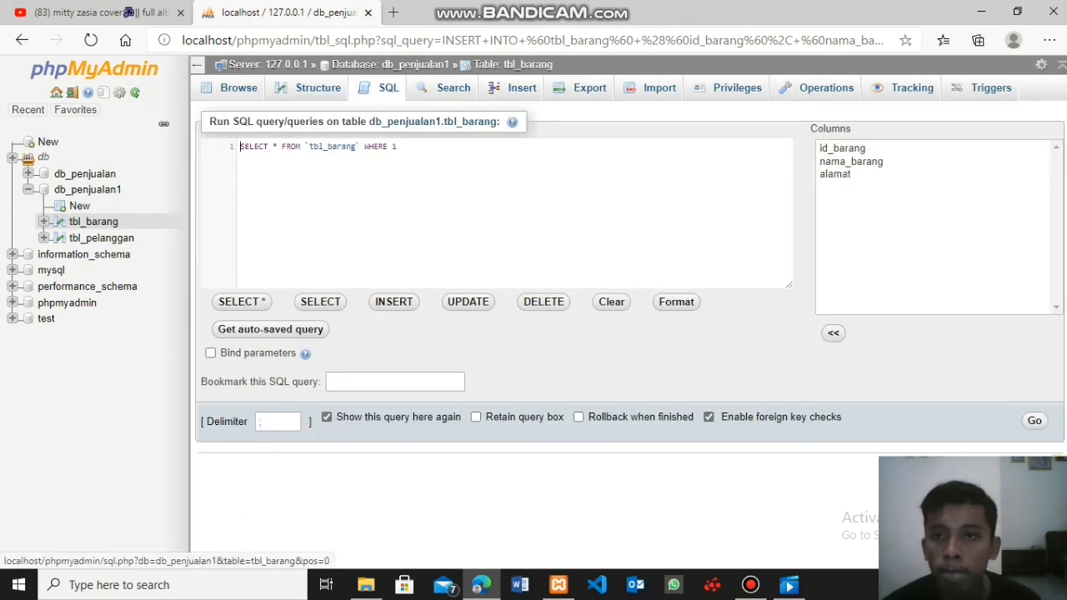
{"action": "left_click", "coordinate": [238, 88]}
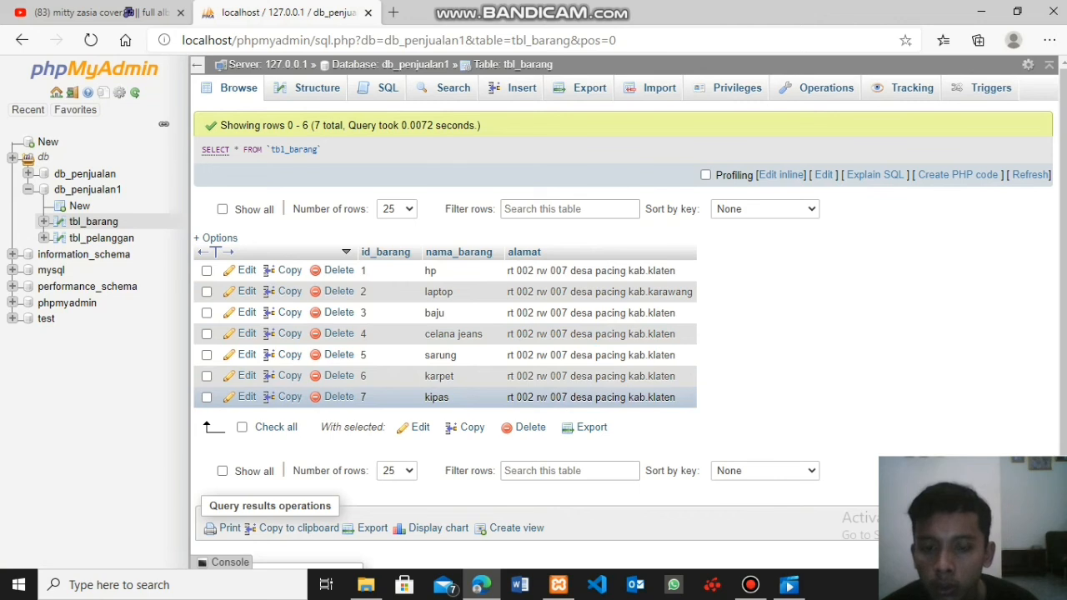
- Insert a record into tbl_barang with id_barang 8, nama_barang ac and the copied address in alamat, and display the table's rows
{"action": "left_click", "coordinate": [517, 87]}
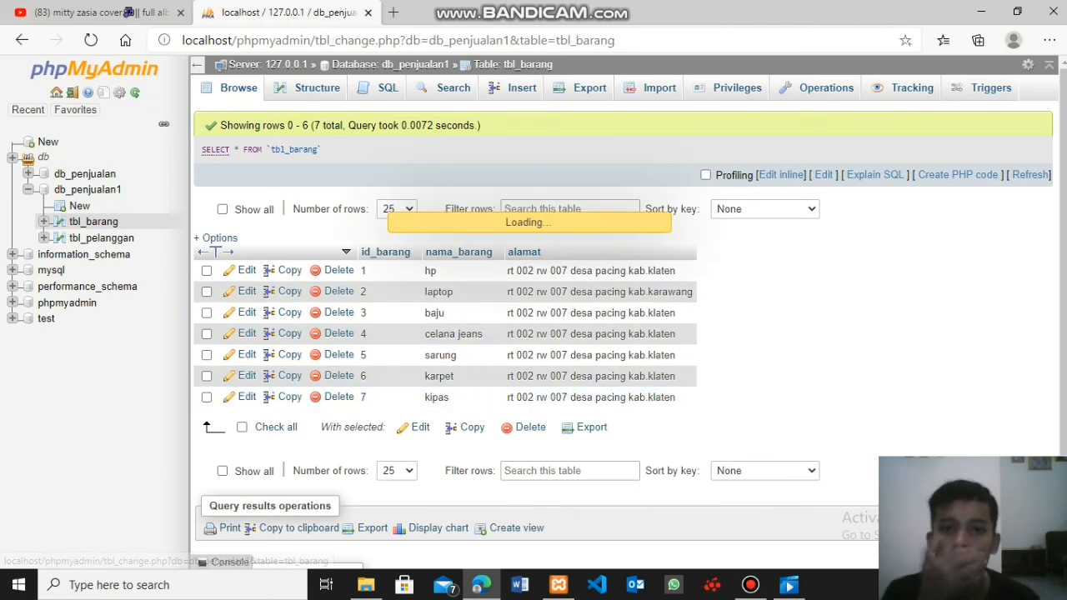
{"action": "left_click", "coordinate": [559, 139]}
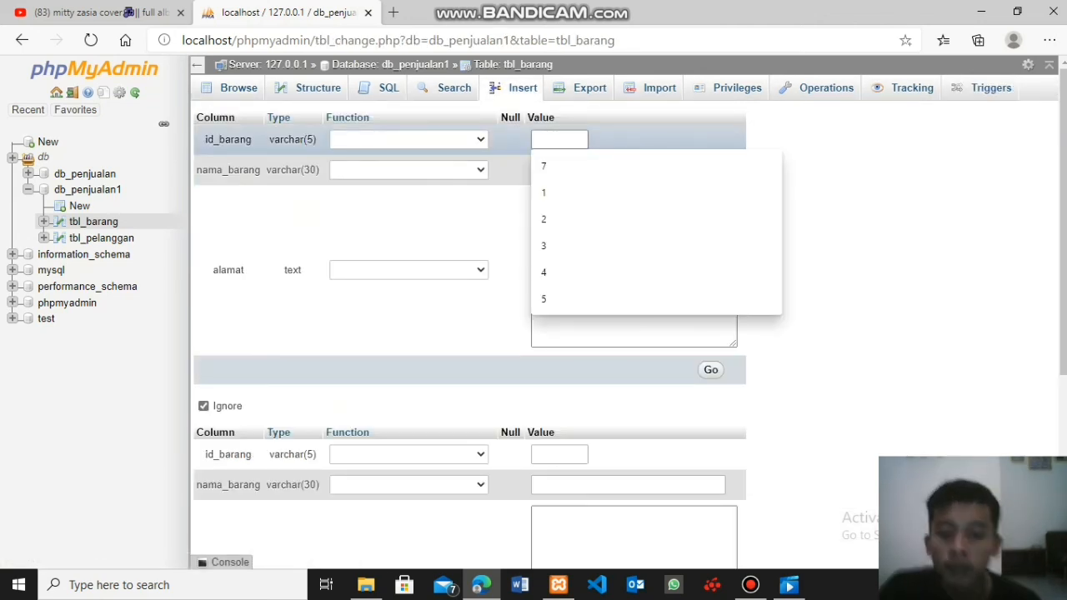
{"action": "type", "text": "8"}
{"action": "key", "text": "Tab"}
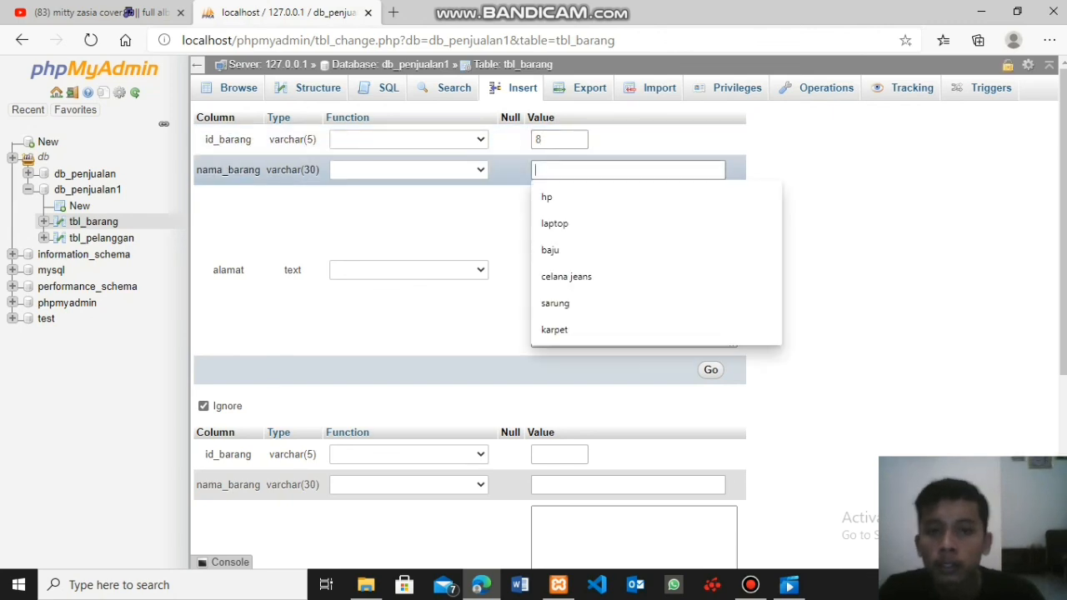
{"action": "type", "text": "ac"}
{"action": "key", "text": "Tab"}
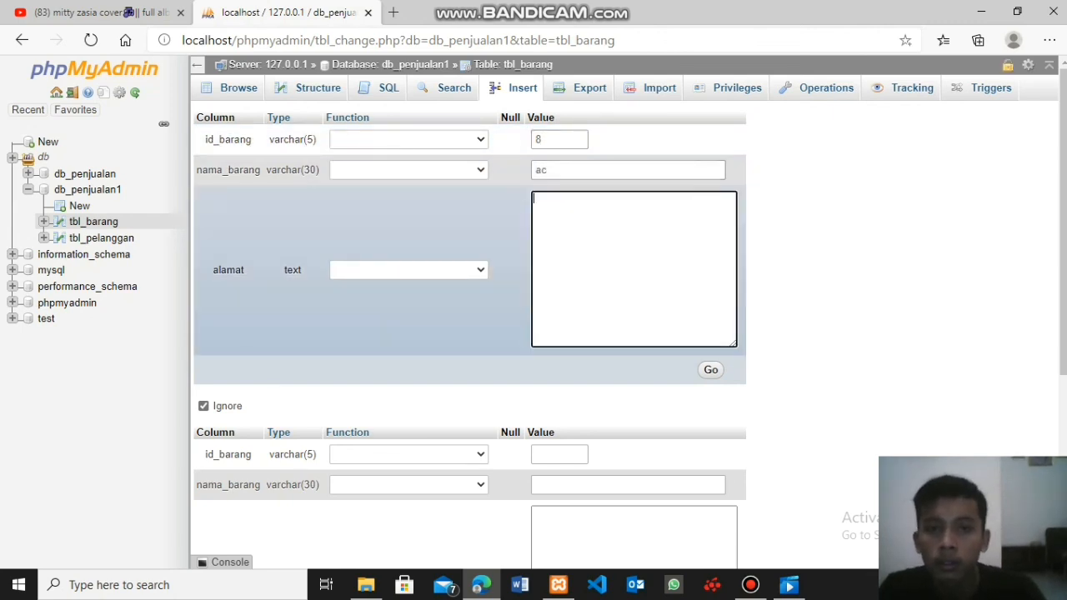
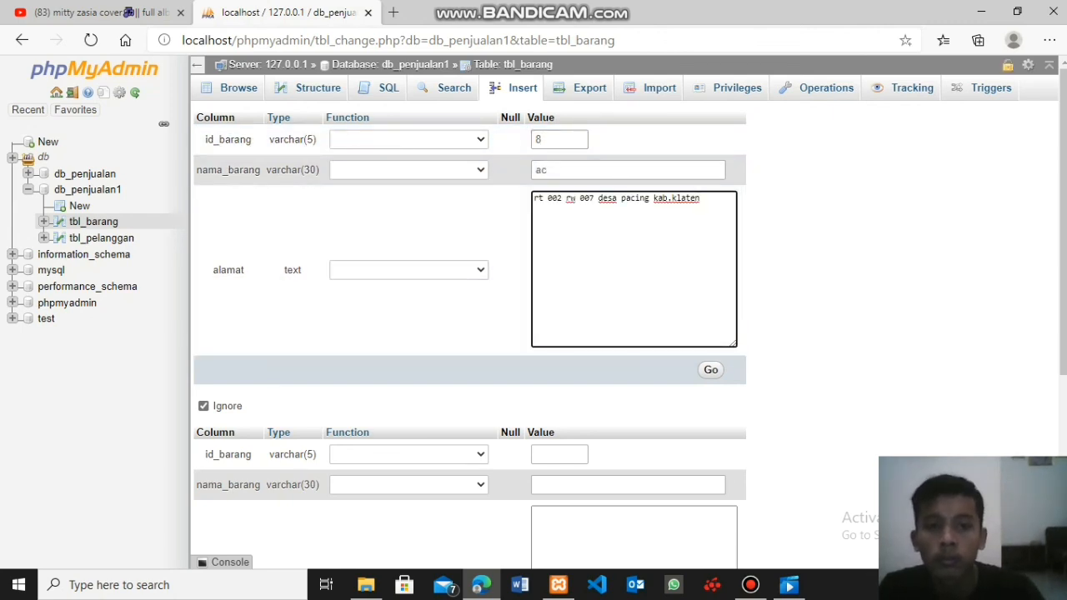
{"action": "left_click", "coordinate": [709, 369]}
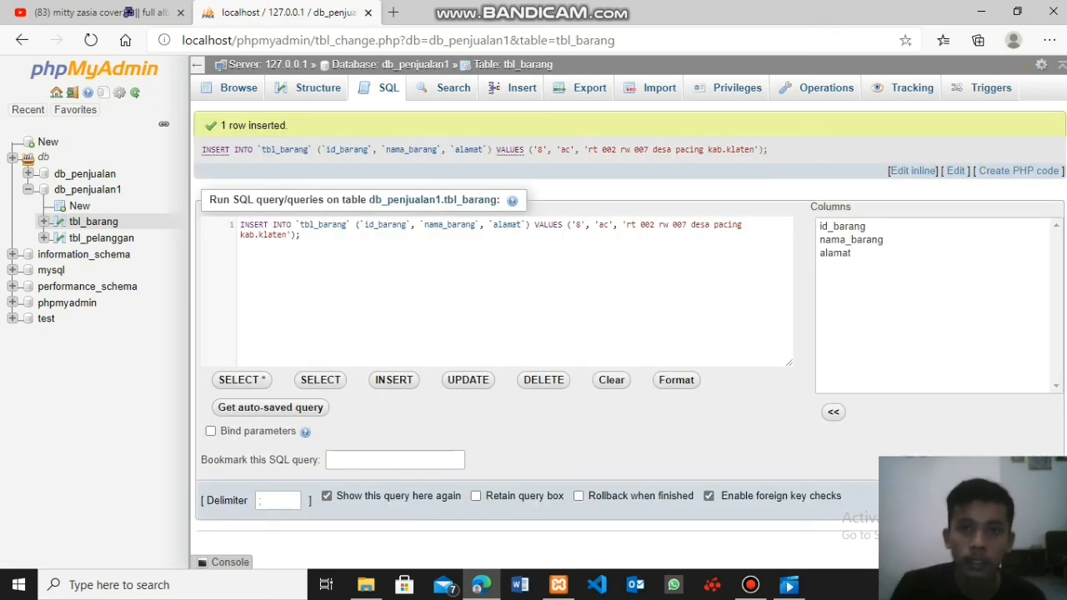
{"action": "left_click", "coordinate": [238, 88]}
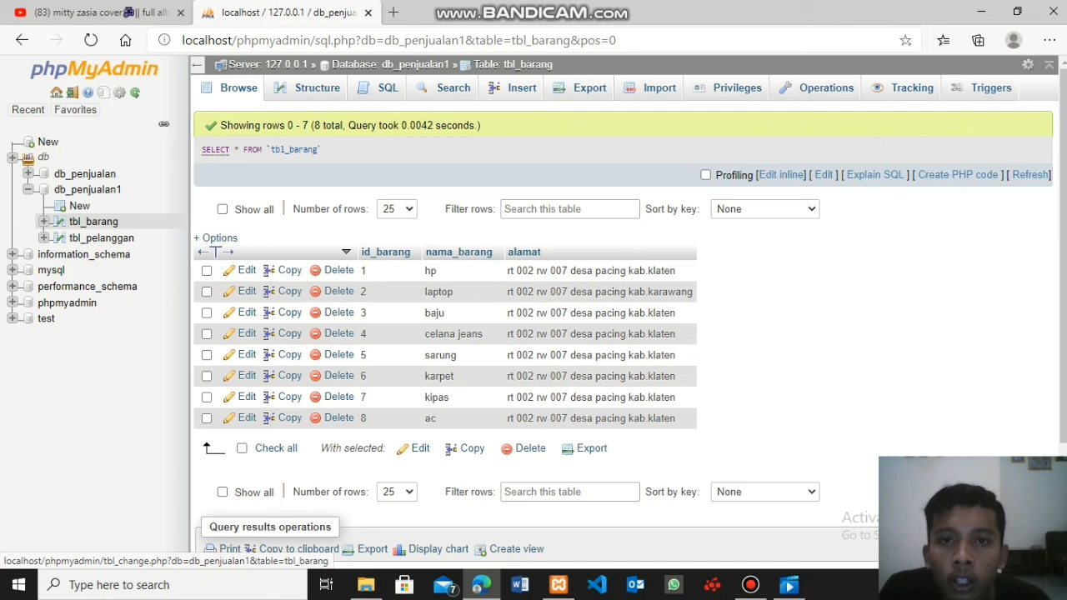
- Insert a record into tbl_barang with id_barang 9, nama_barang tv and the copied address in alamat, and display the table's rows
{"action": "left_click", "coordinate": [516, 87]}
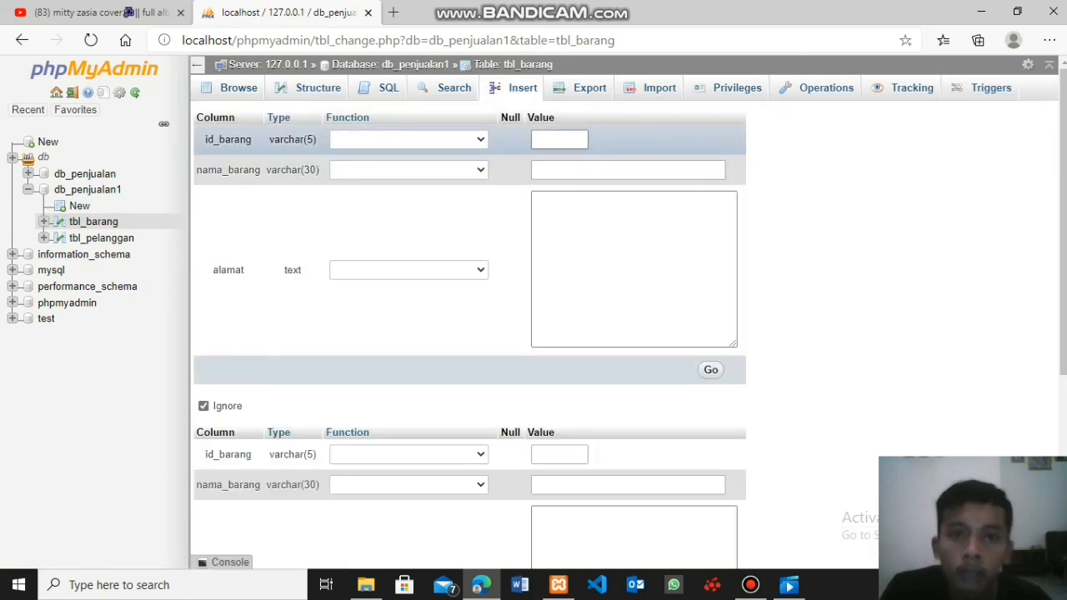
{"action": "left_click", "coordinate": [560, 140]}
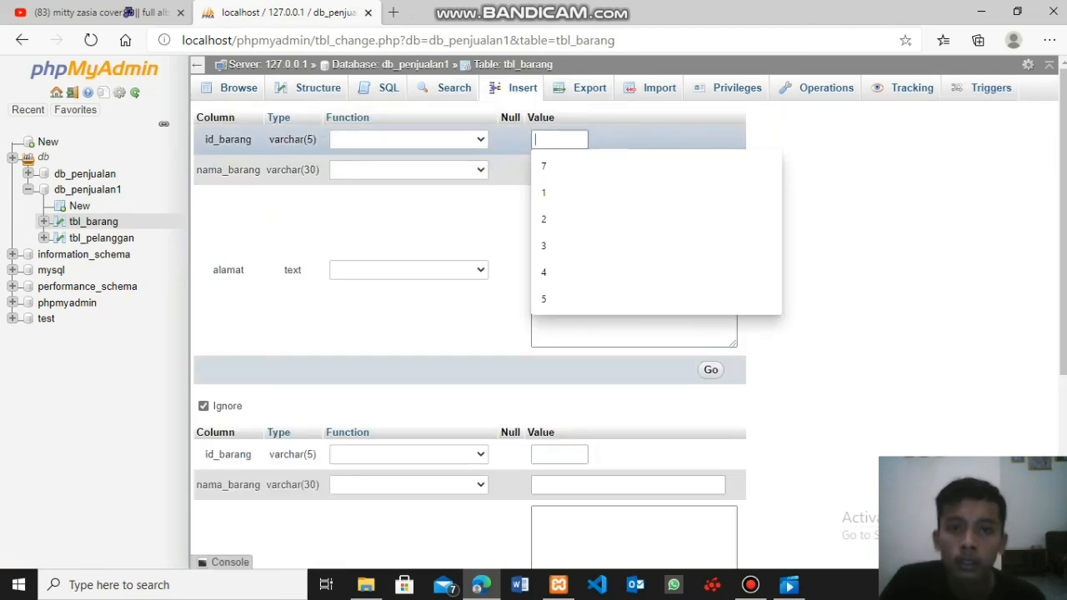
{"action": "type", "text": "9"}
{"action": "left_click", "coordinate": [593, 170]}
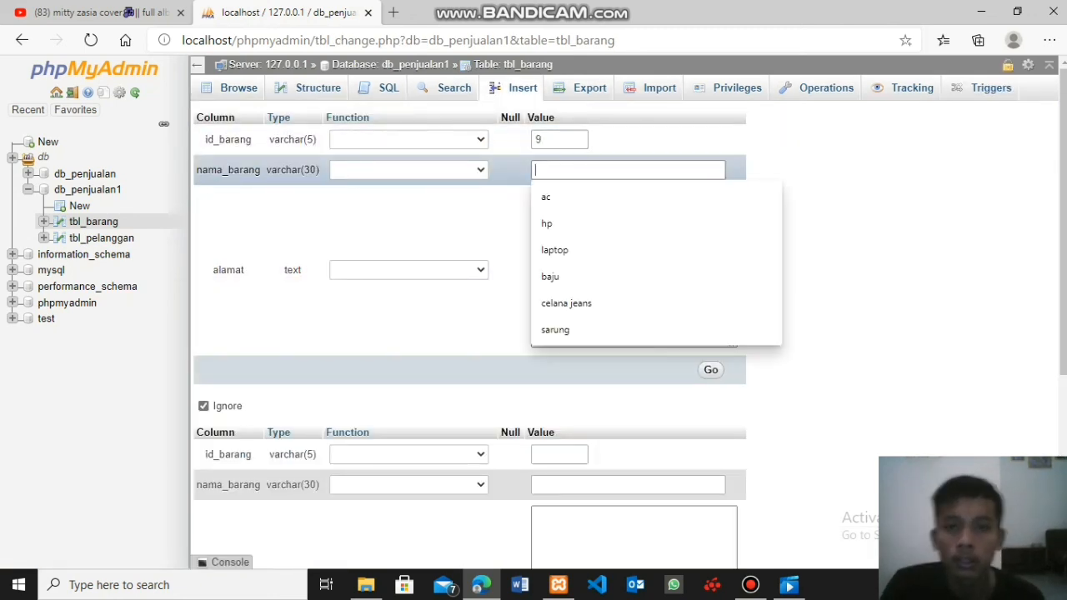
{"action": "type", "text": "tv"}
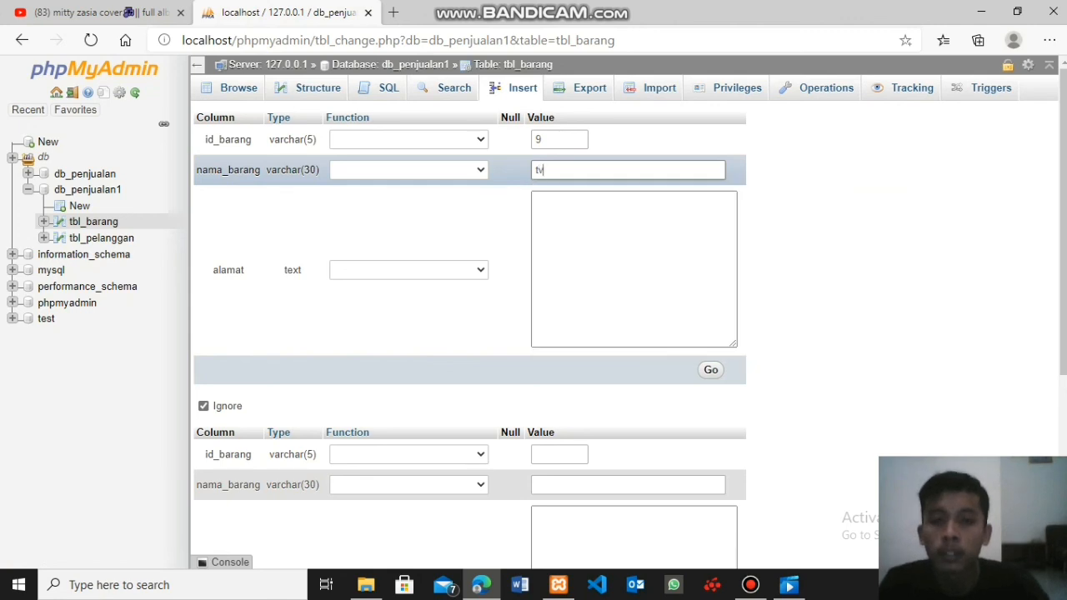
{"action": "left_click", "coordinate": [615, 243]}
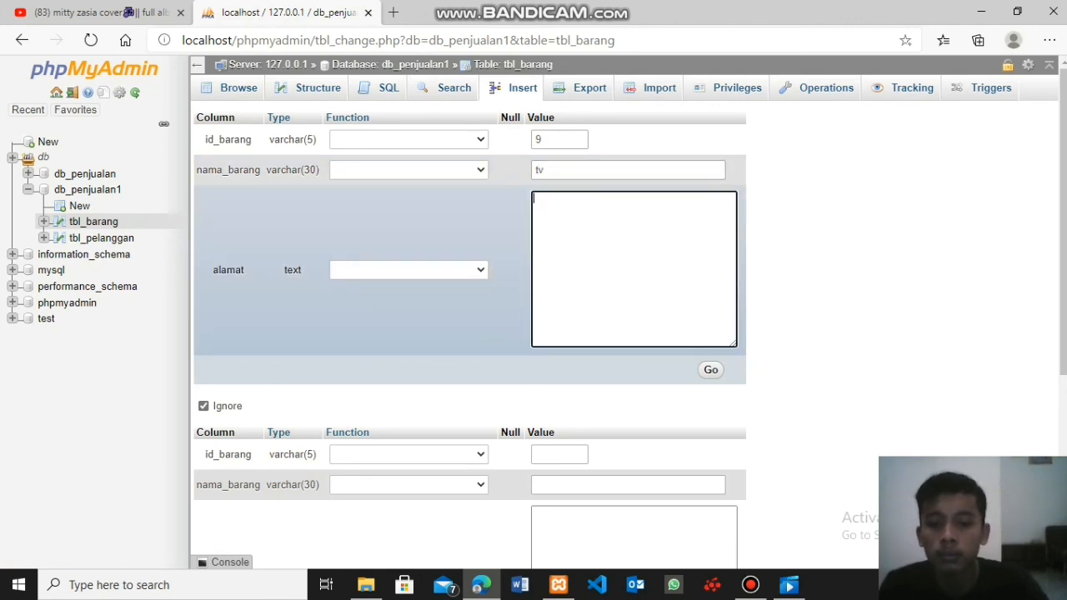
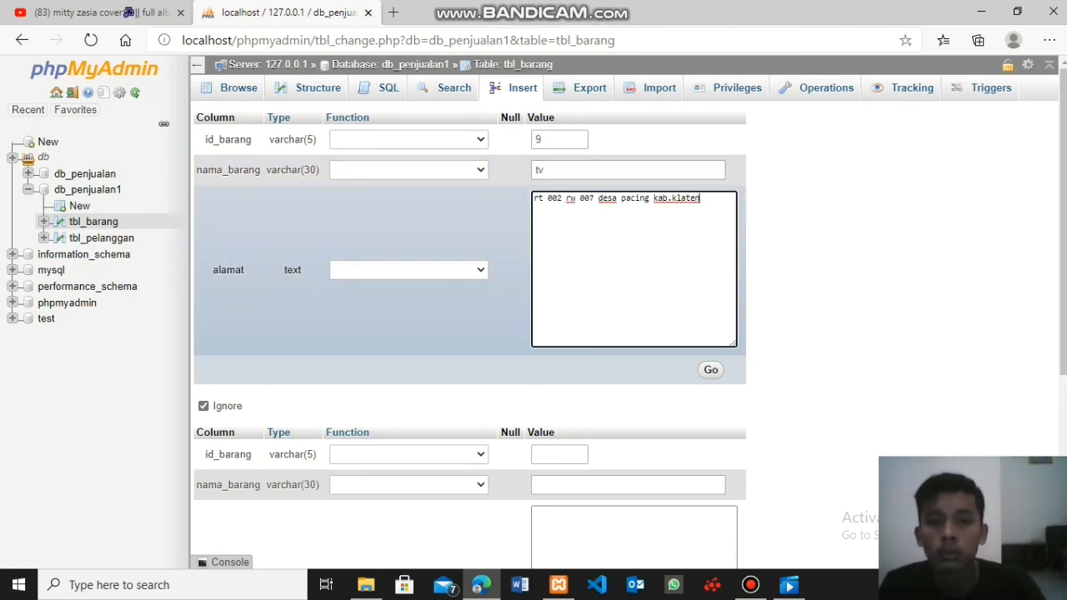
{"action": "left_click", "coordinate": [710, 369]}
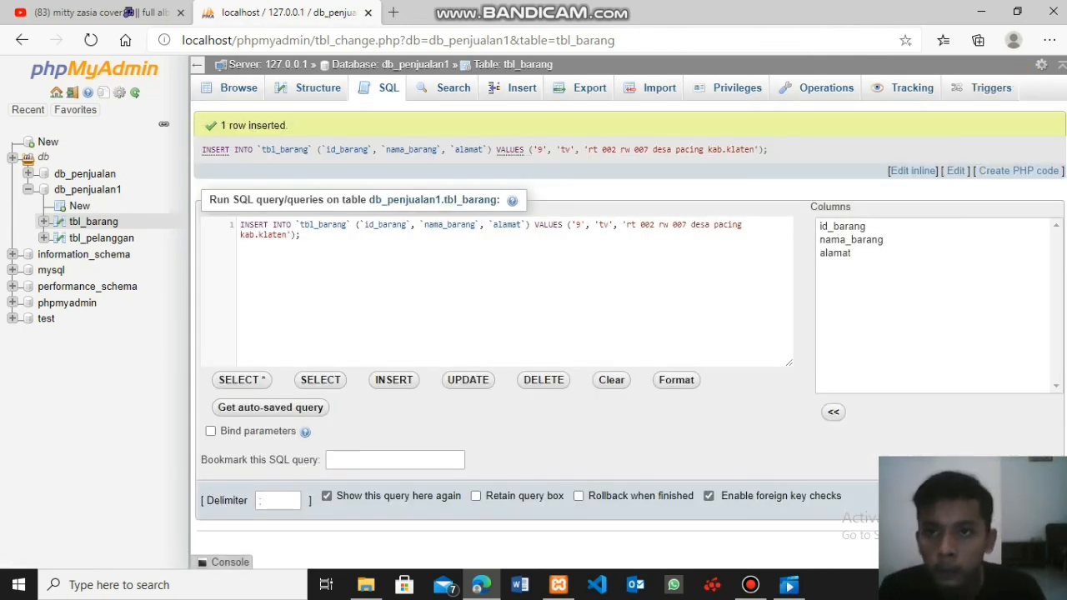
{"action": "left_click", "coordinate": [238, 88]}
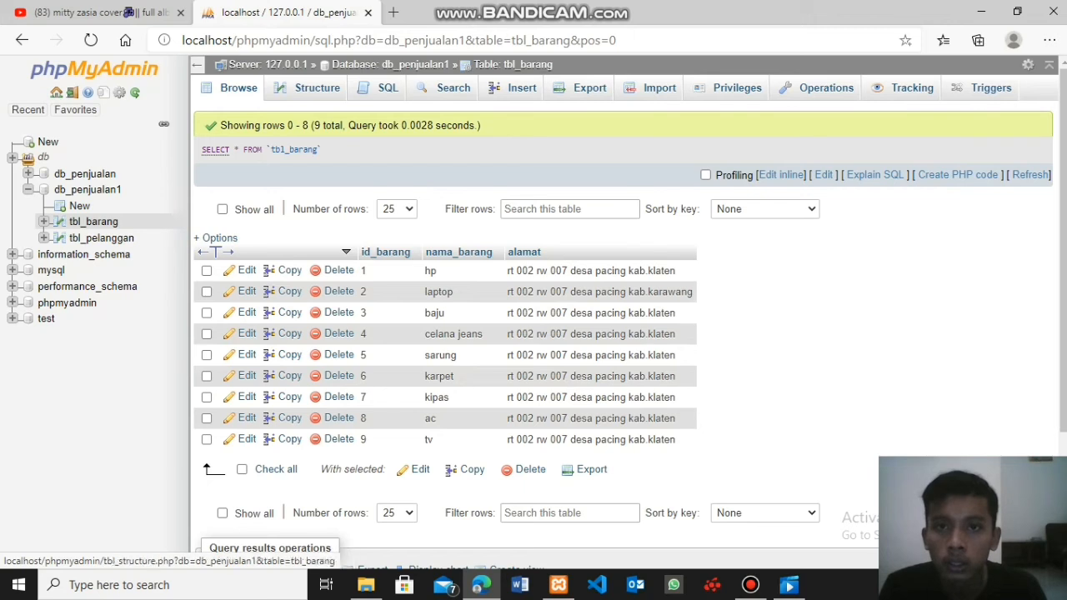
- Insert a record into tbl_barang with id_barang 10, nama_barang gelas and the copied address in alamat, and display the table's rows
{"action": "left_click", "coordinate": [521, 88]}
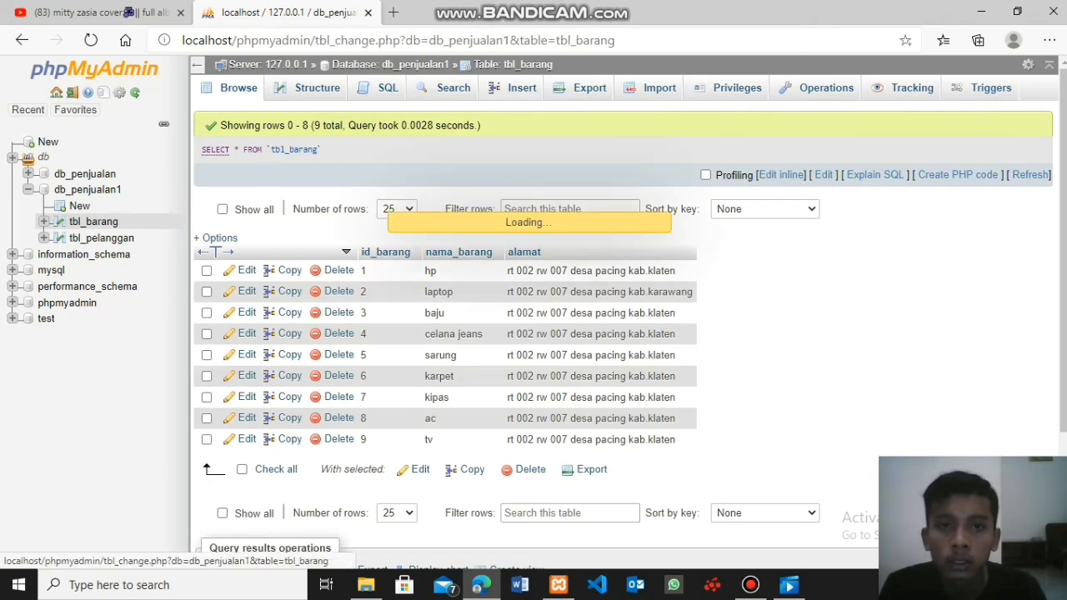
{"action": "left_click", "coordinate": [558, 139]}
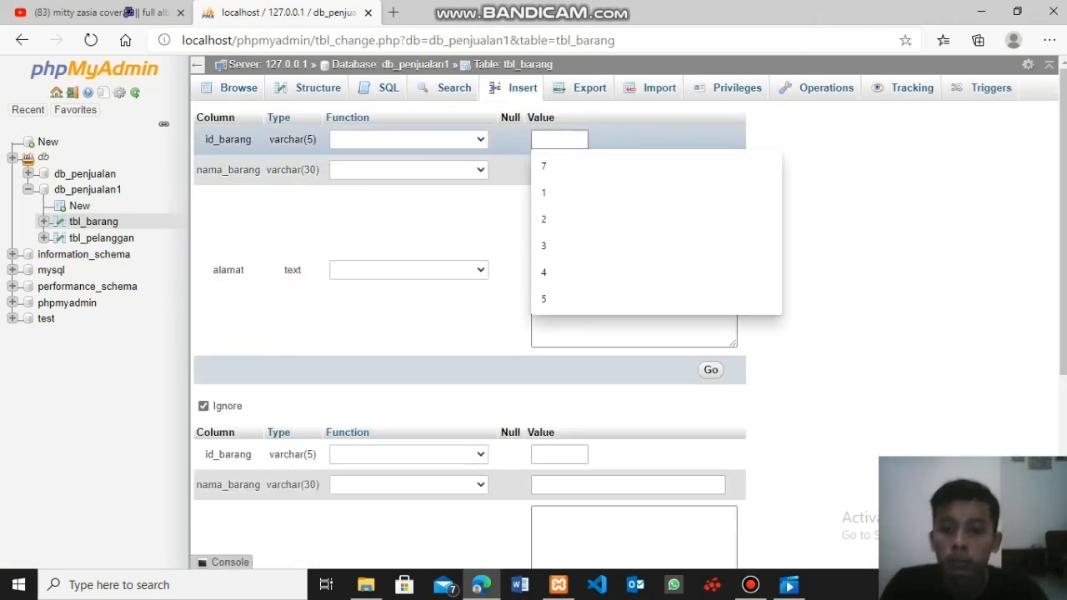
{"action": "type", "text": "10"}
{"action": "key", "text": "Tab"}
{"action": "left_click", "coordinate": [584, 170]}
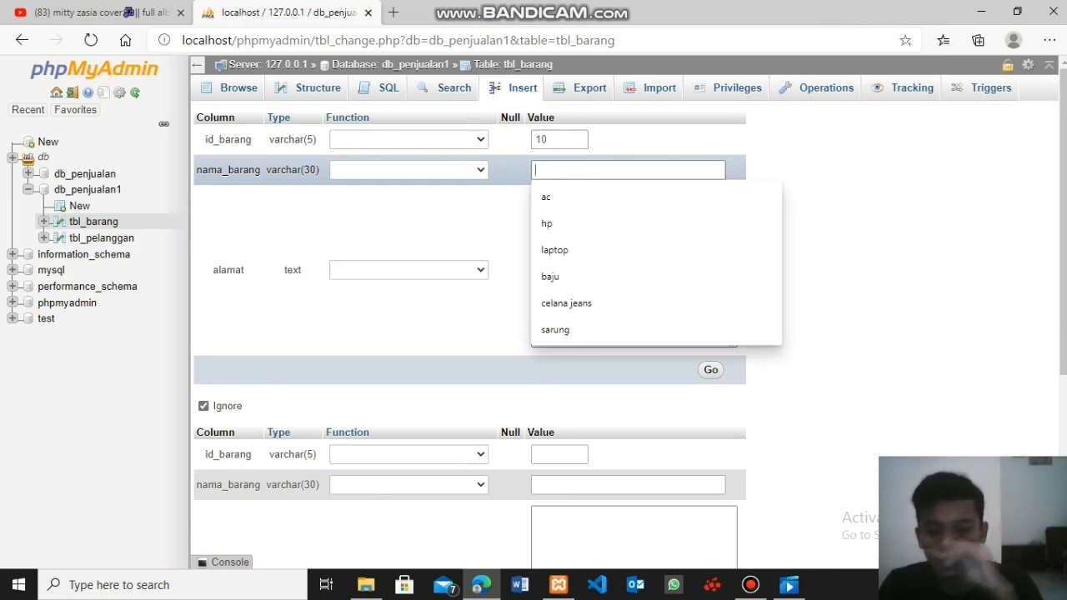
{"action": "type", "text": "gek"}
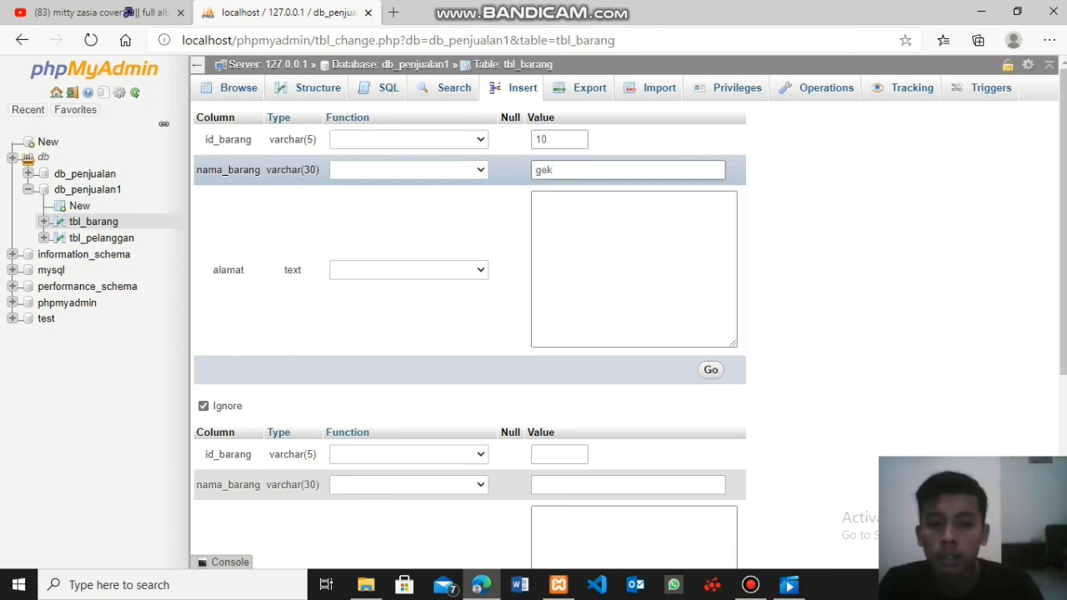
{"action": "type", "text": "as"}
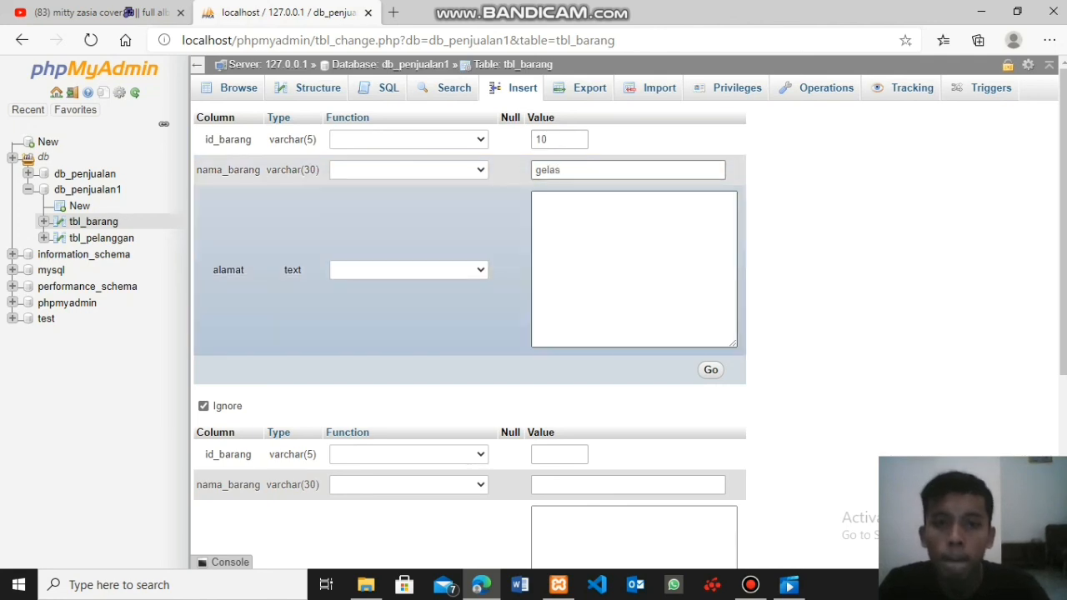
{"action": "left_click", "coordinate": [593, 223]}
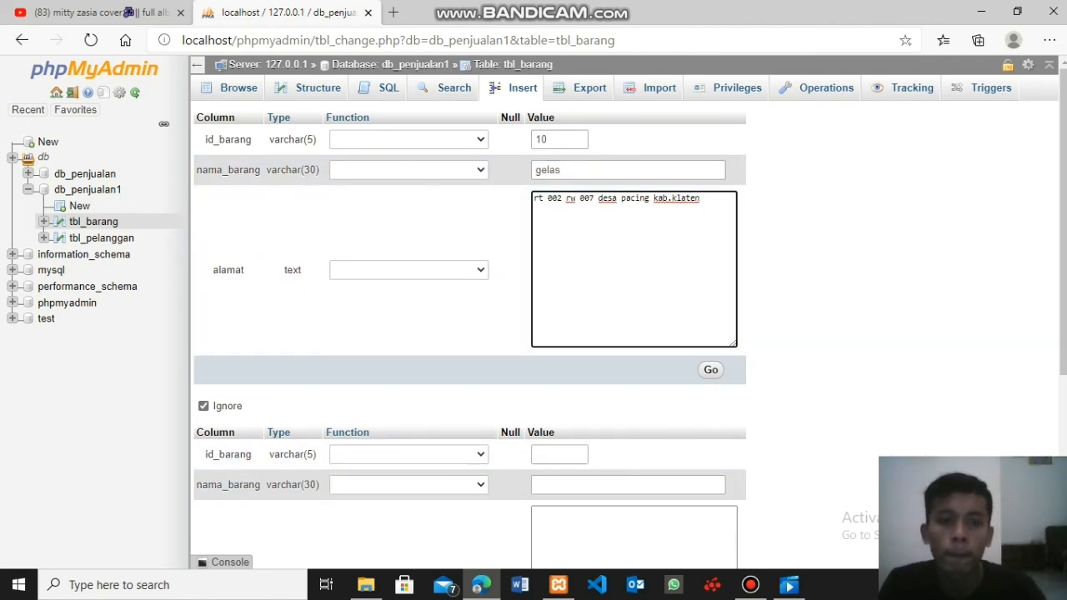
{"action": "left_click", "coordinate": [710, 370]}
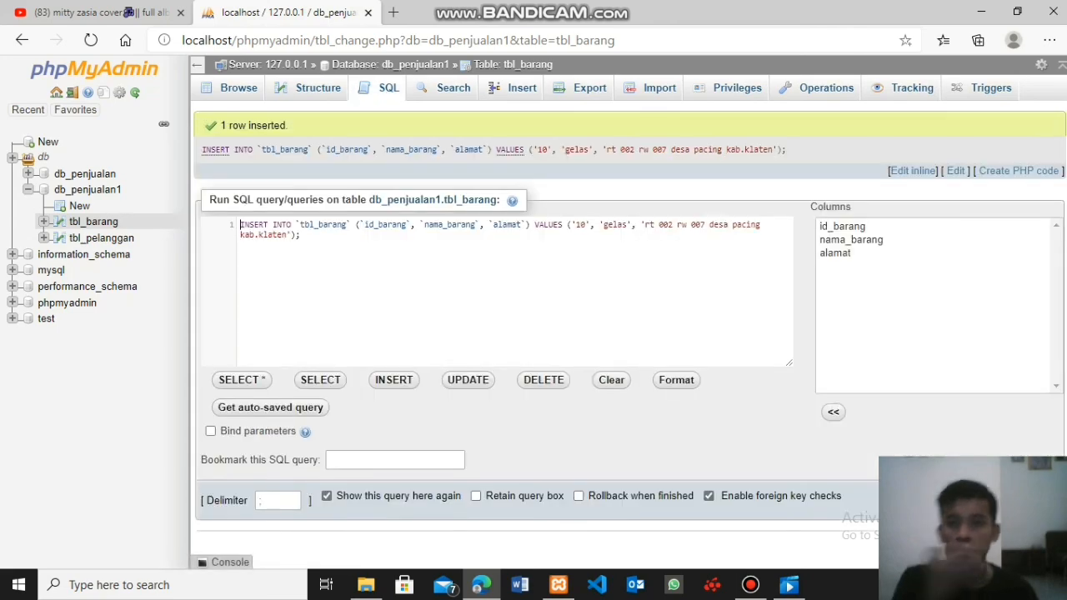
{"action": "left_click", "coordinate": [239, 87]}
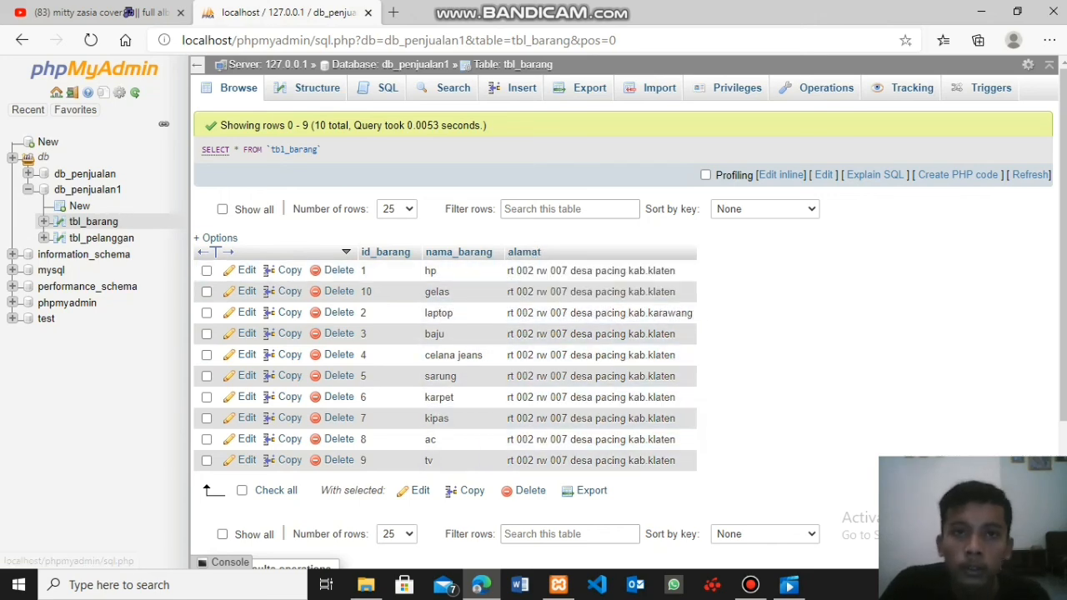
{"action": "left_click", "coordinate": [563, 252]}
{"action": "scroll", "coordinate": [563, 252], "scroll_direction": "down", "scroll_amount": 1}
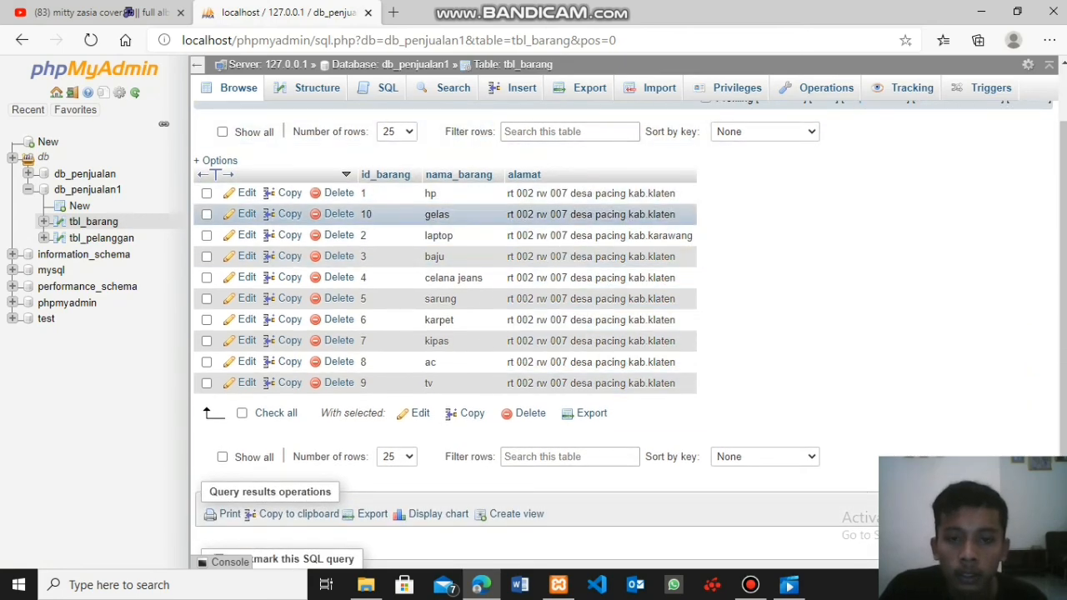
{"action": "scroll", "coordinate": [584, 279], "scroll_direction": "down", "scroll_amount": 1}
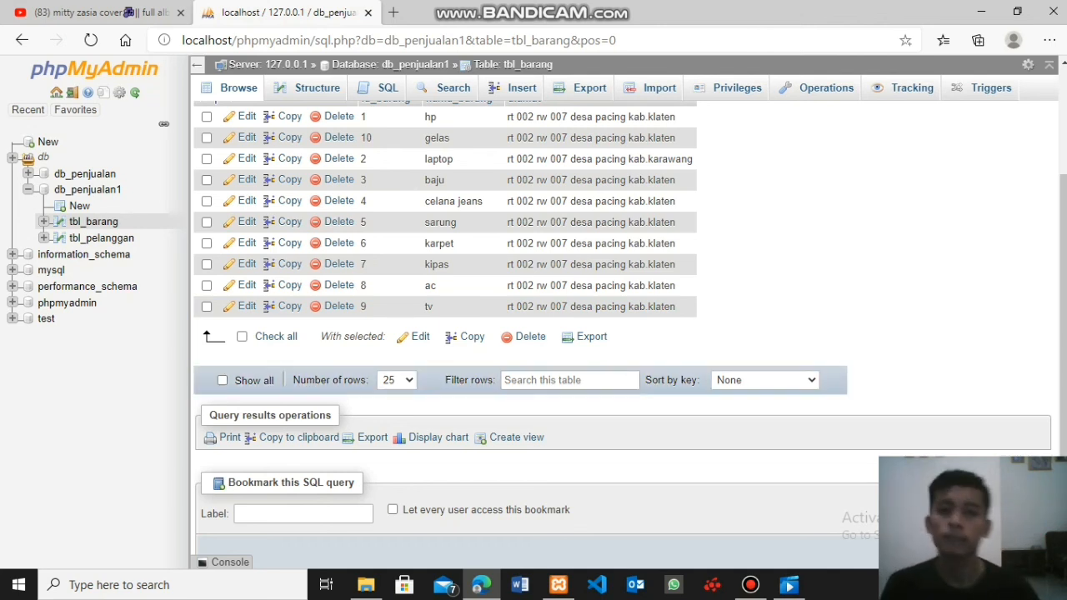
{"action": "scroll", "coordinate": [466, 359], "scroll_direction": "up", "scroll_amount": 2}
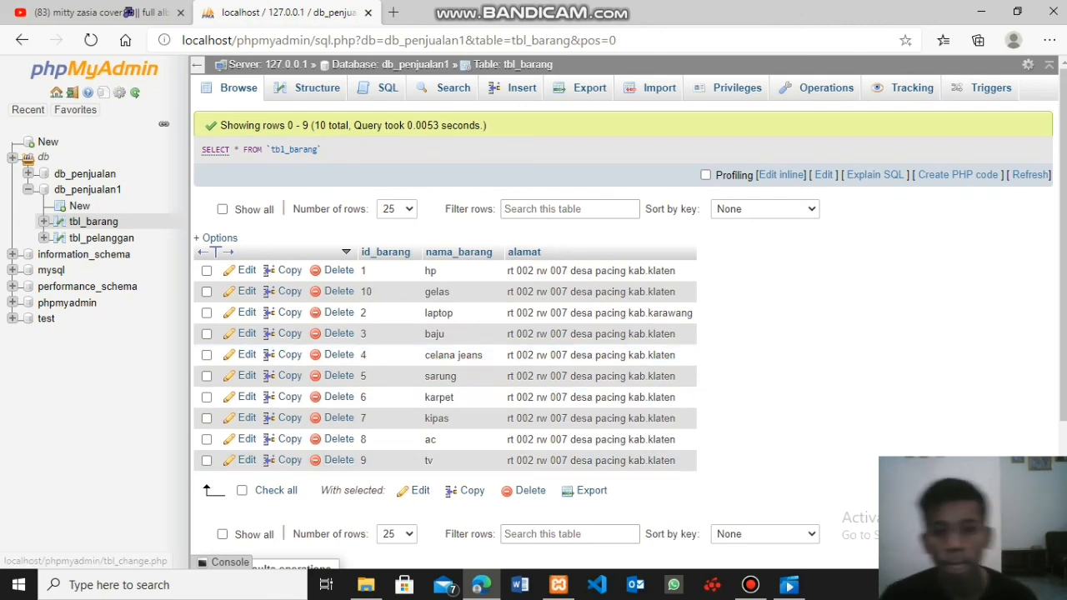
{"action": "mouse_move", "coordinate": [750, 584]}
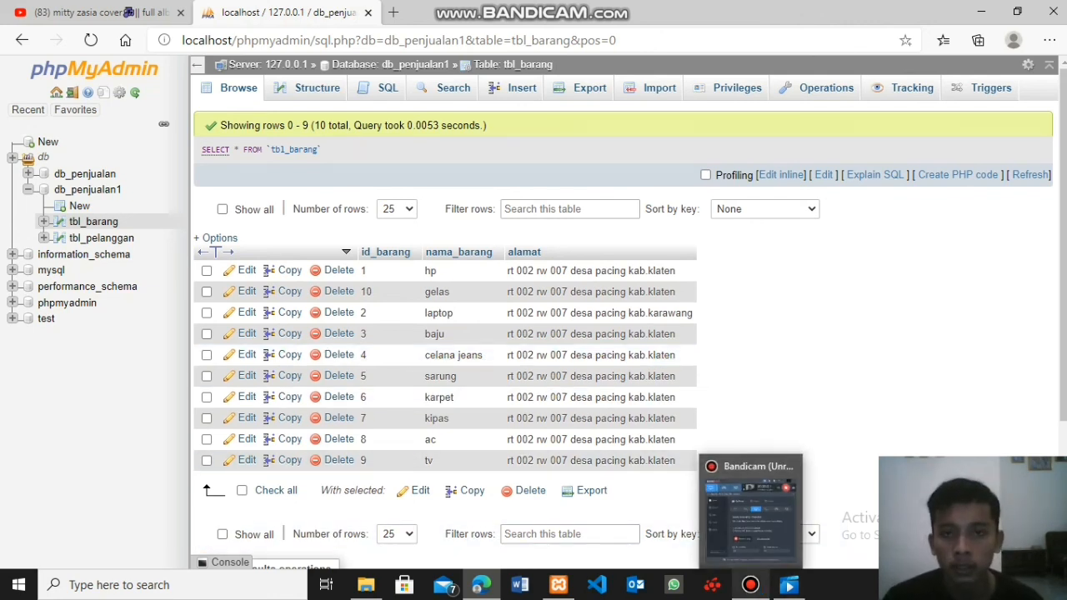